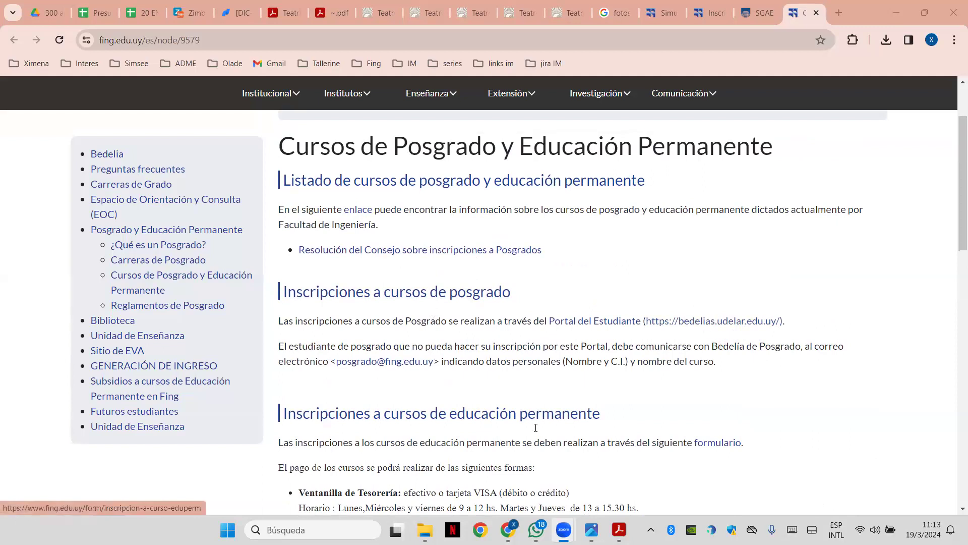
Minimize the browser, WhatsApp and file explorer windows to show the desktop
scroll(719, 335, "down", 2)
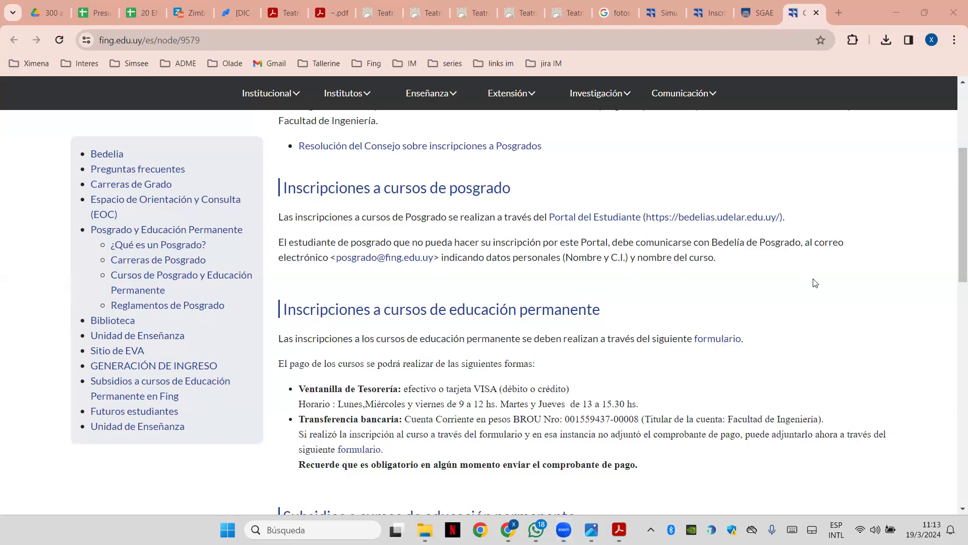
left_click(895, 10)
left_click(896, 12)
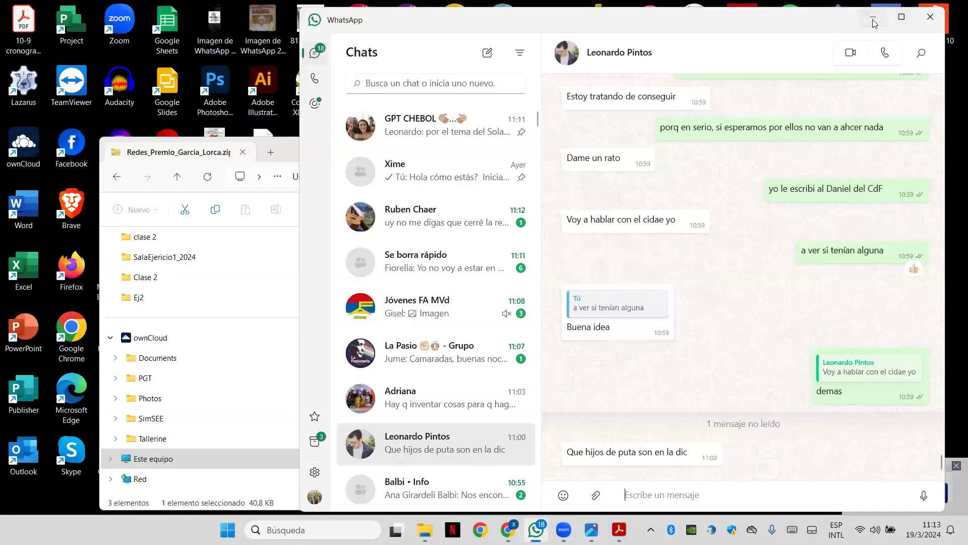
left_click(874, 23)
left_click(735, 142)
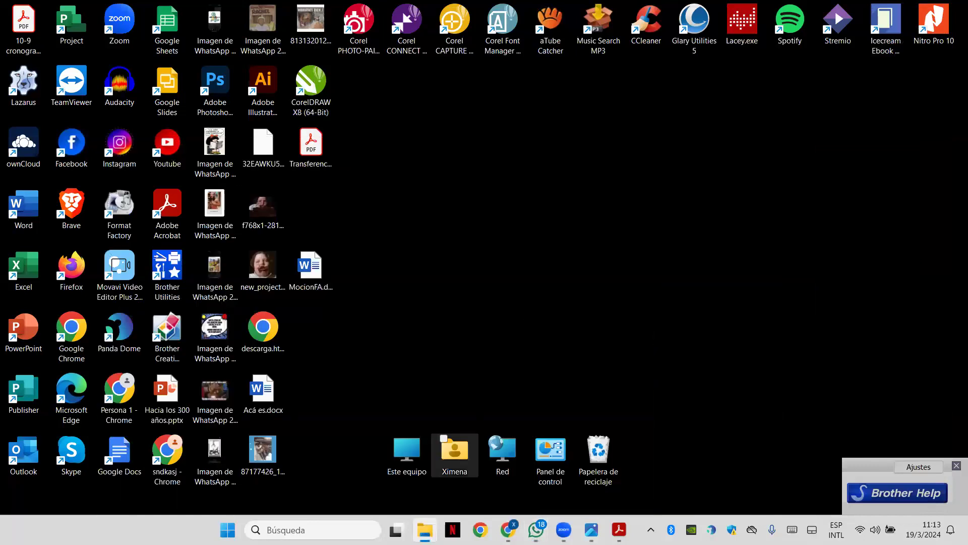
Switch to the File Explorer window and maximize it
mouse_move(508, 530)
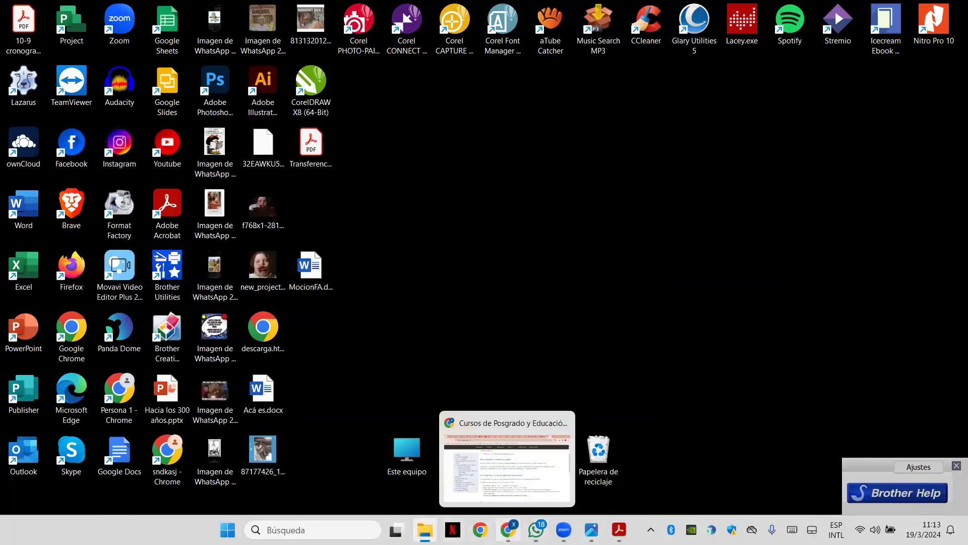
mouse_move(563, 530)
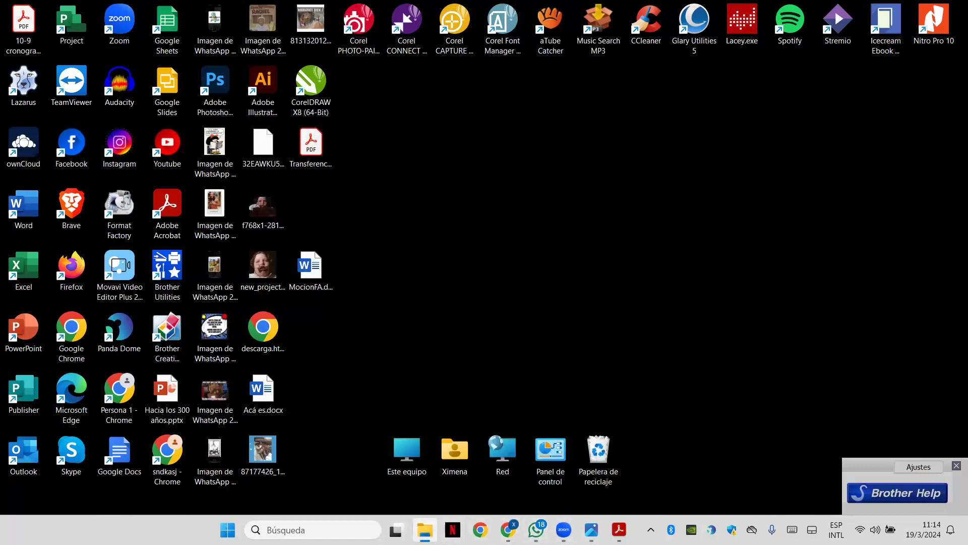
mouse_move(424, 530)
left_click(418, 472)
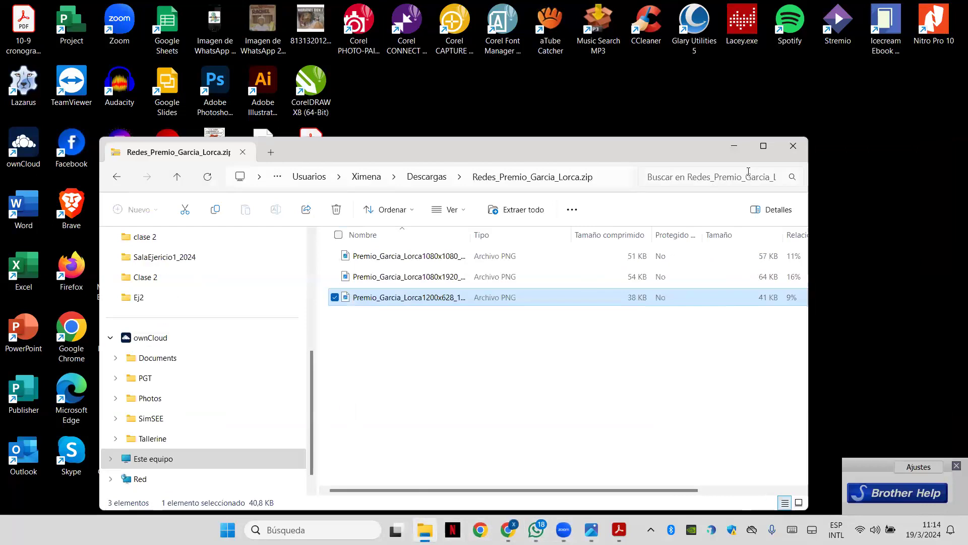
left_click(763, 146)
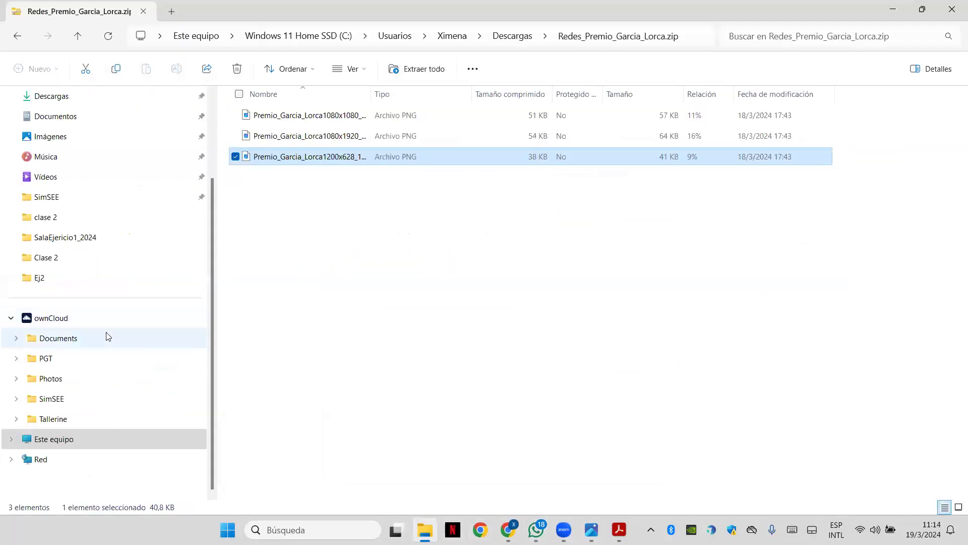
Browse to the 2024 folder inside the ownCloud SimSEE folder
left_click(57, 419)
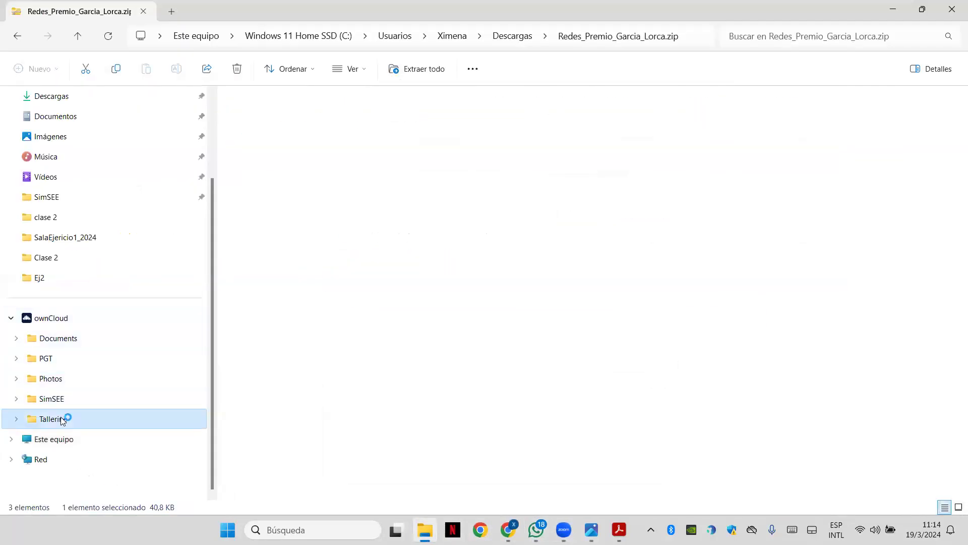
left_click(54, 400)
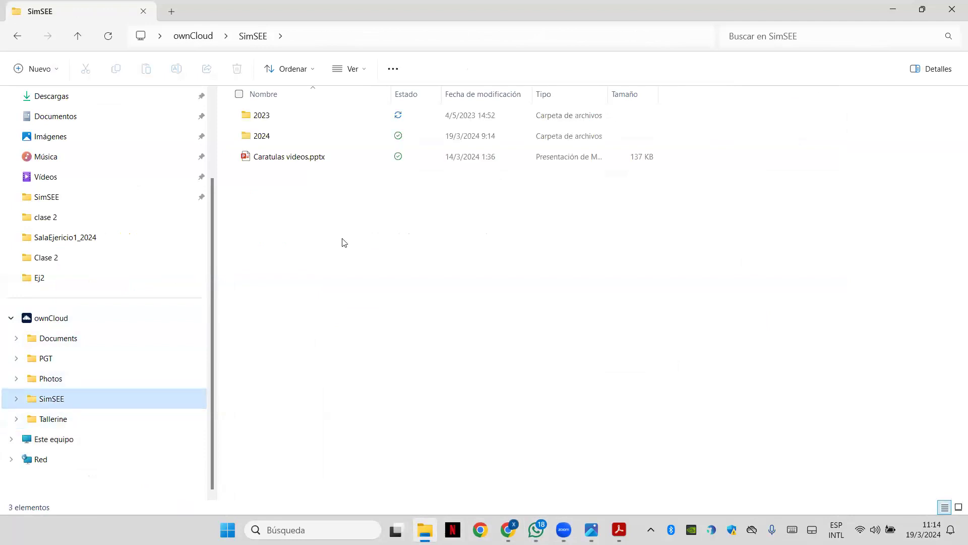
double_click(275, 139)
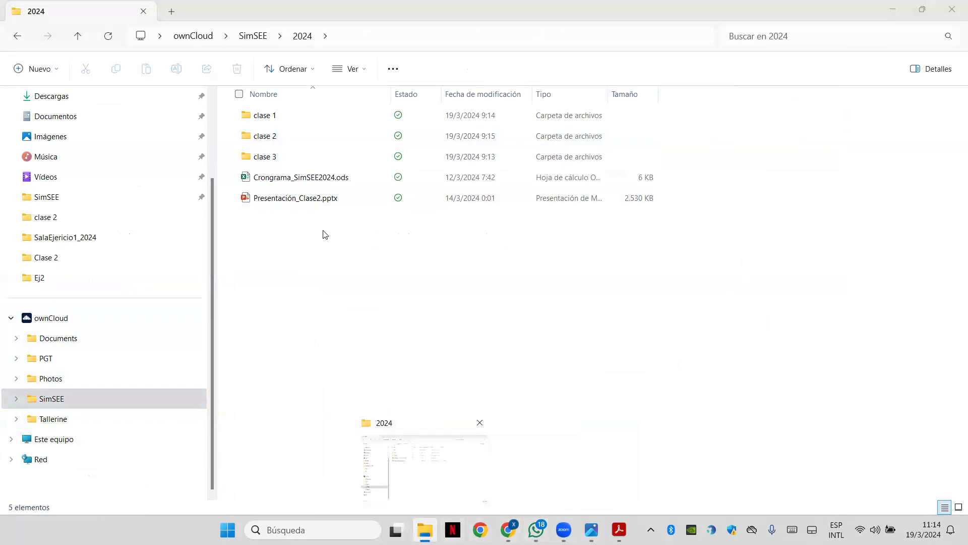
Open salaClase1_termicos.ese from the salaClase4_termicos folder under SimSEE corridas in the SimSEE editor
scroll(83, 232, "up", 2)
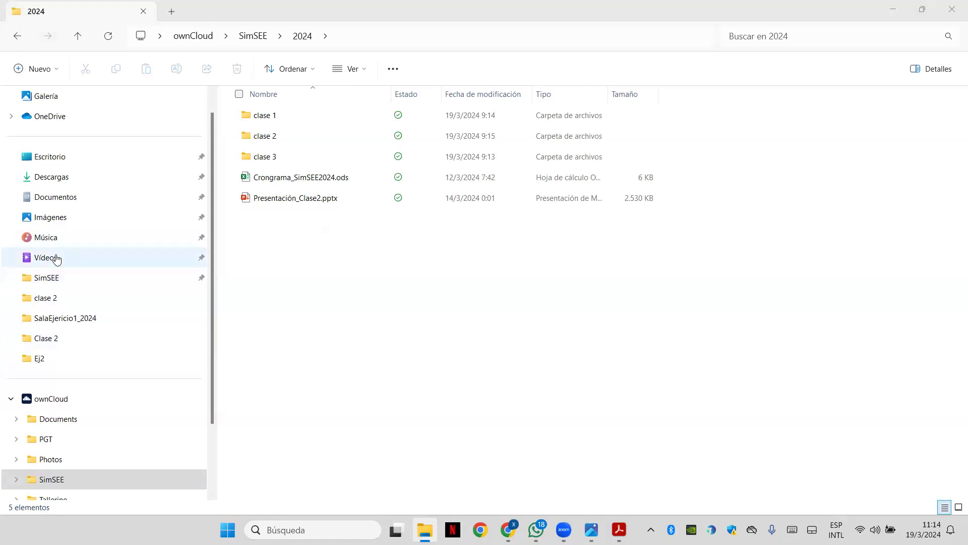
left_click(65, 321)
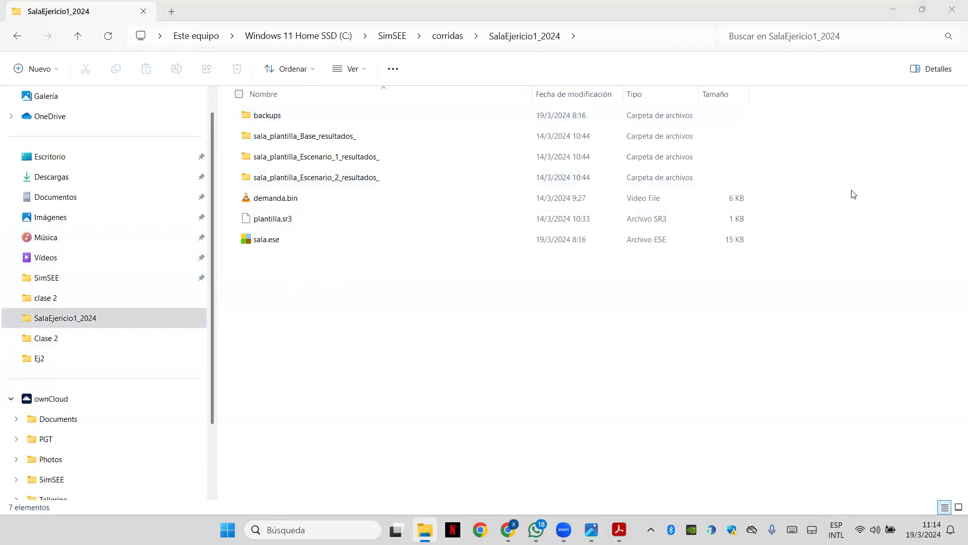
left_click(450, 38)
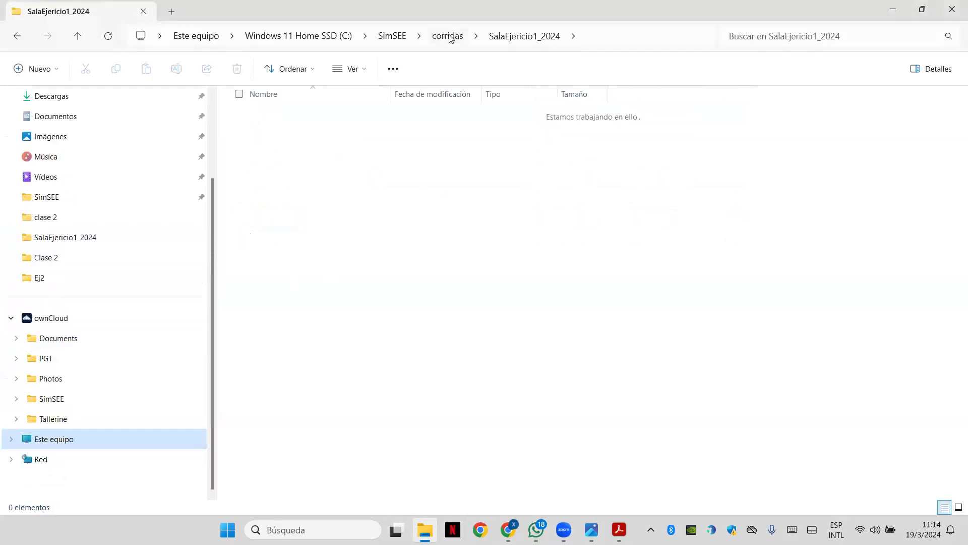
double_click(291, 323)
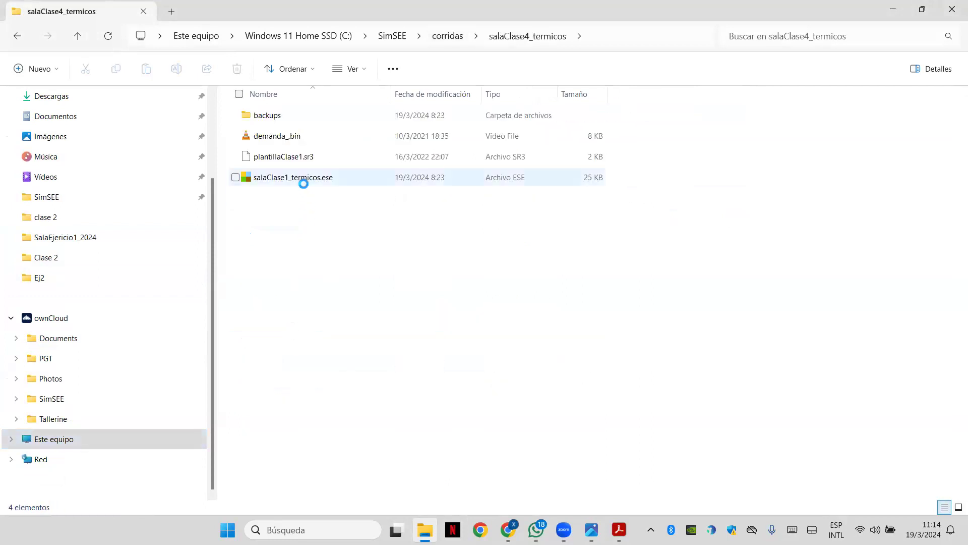
left_click(303, 183)
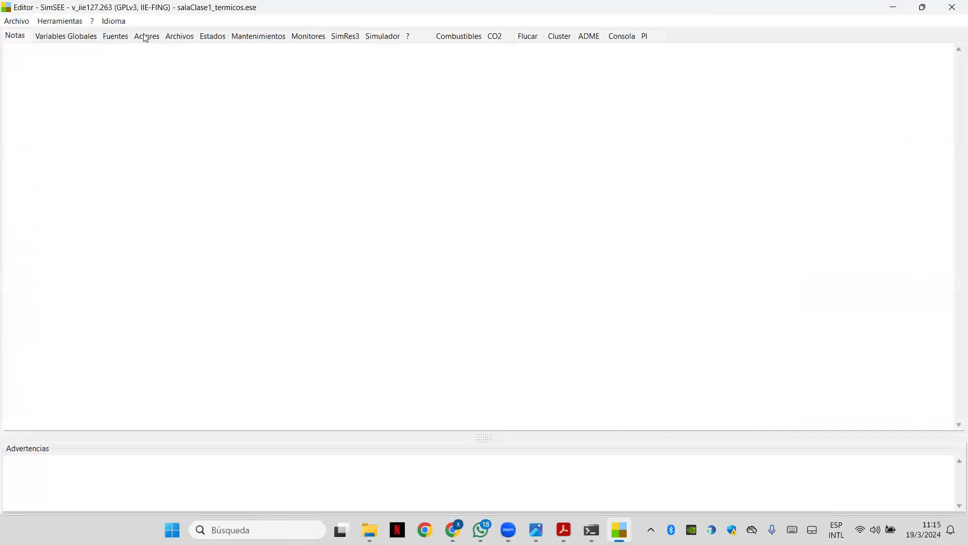
Show the thermal actors of the room and look over the basic generators G1_basico and G2_basico
left_click(146, 38)
left_click(185, 52)
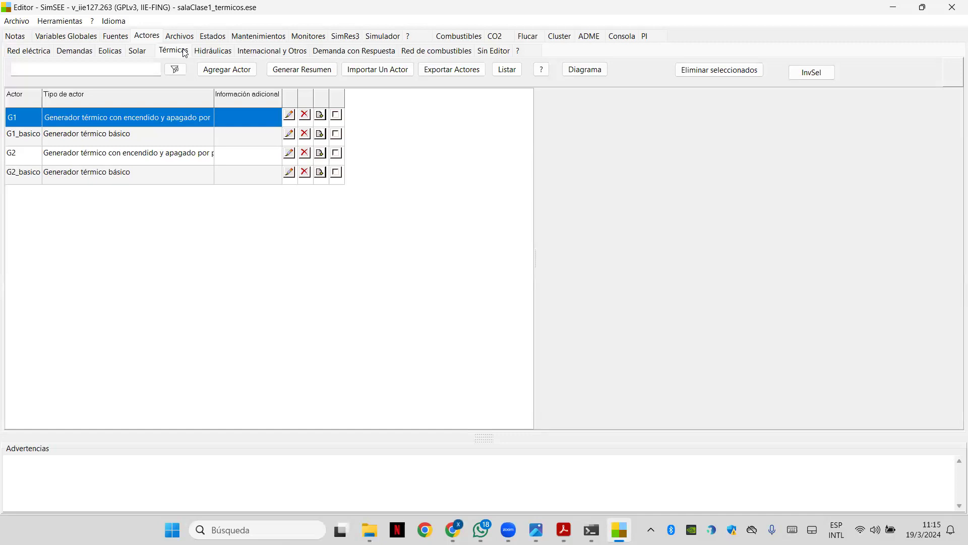
left_click(202, 140)
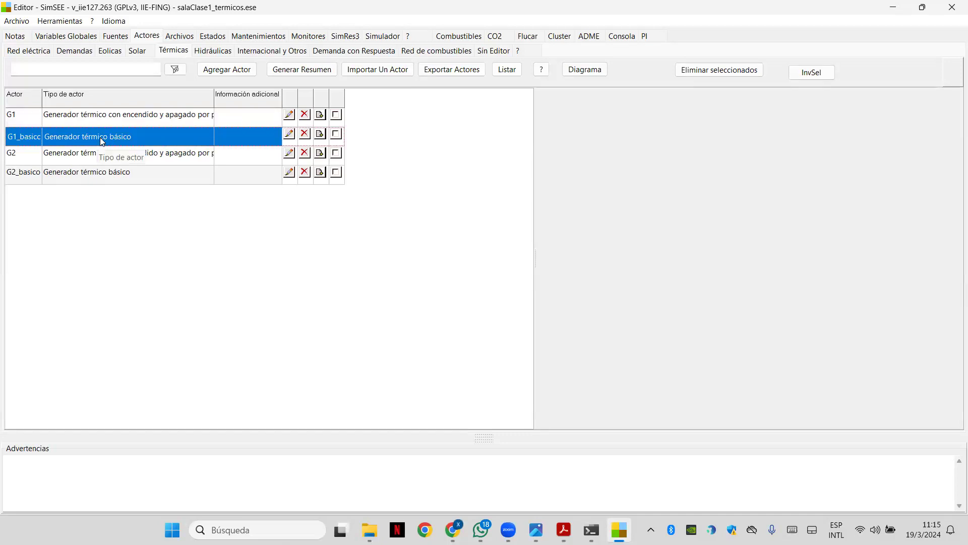
left_click(120, 177)
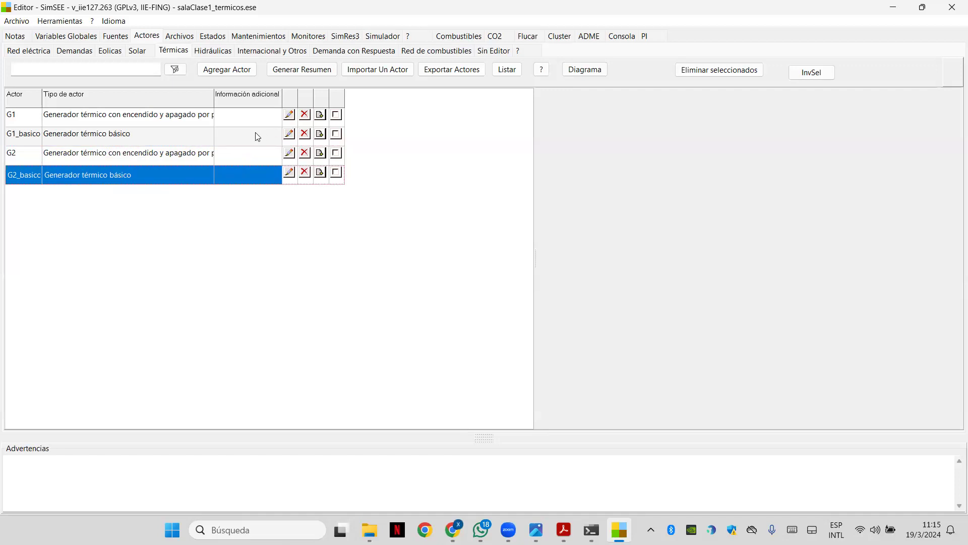
Open the G1_basico generator and review the layer setting of its Auto record, closing the record without saving
left_click(289, 134)
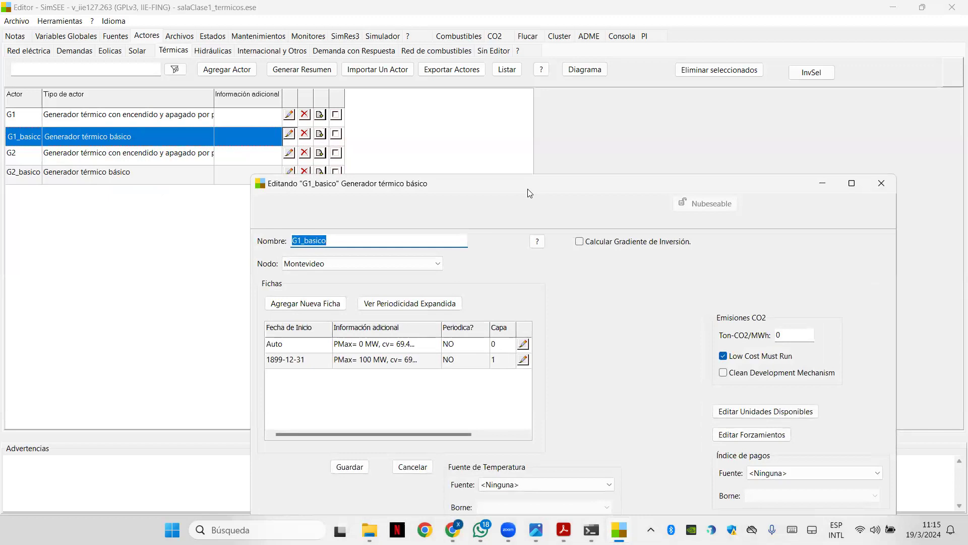
left_click_drag(528, 193, 420, 110)
left_click(418, 262)
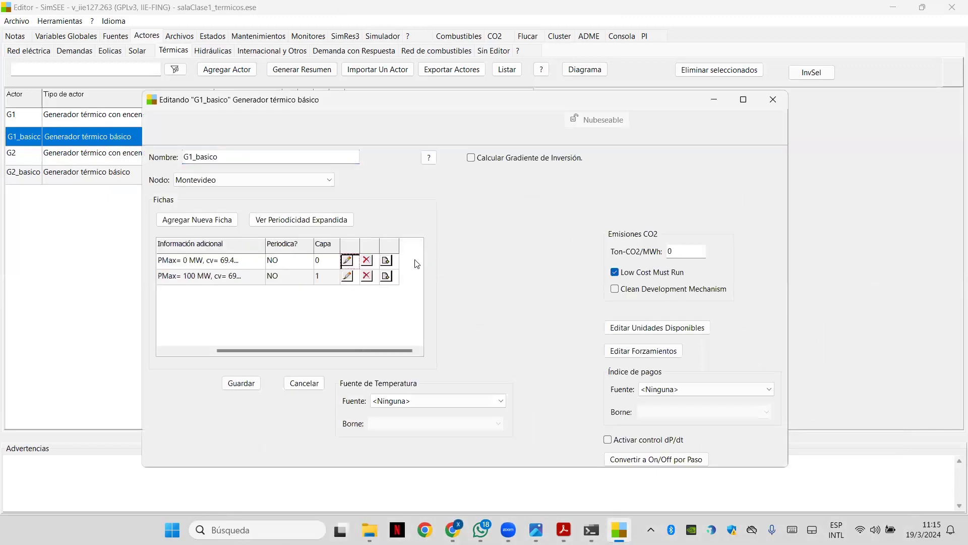
left_click(348, 262)
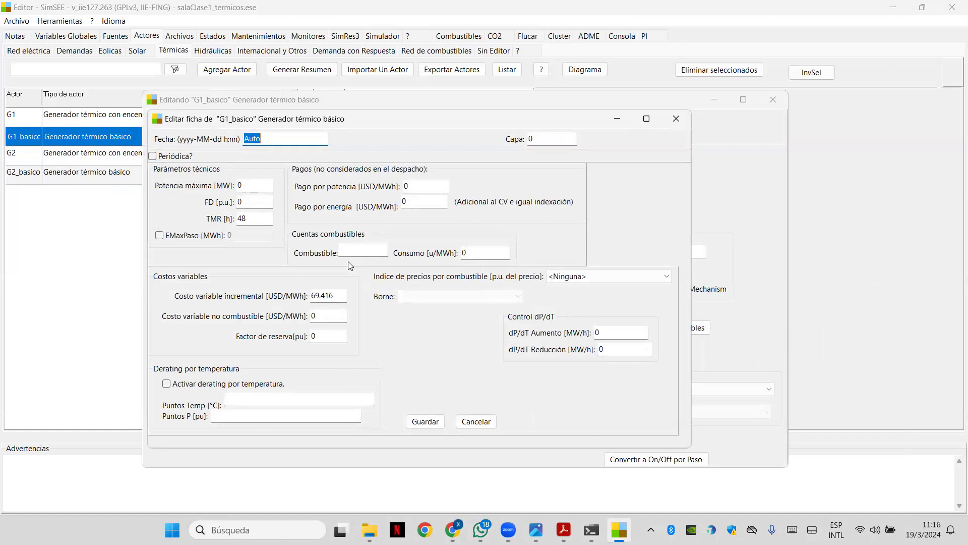
left_click(531, 139)
double_click(531, 139)
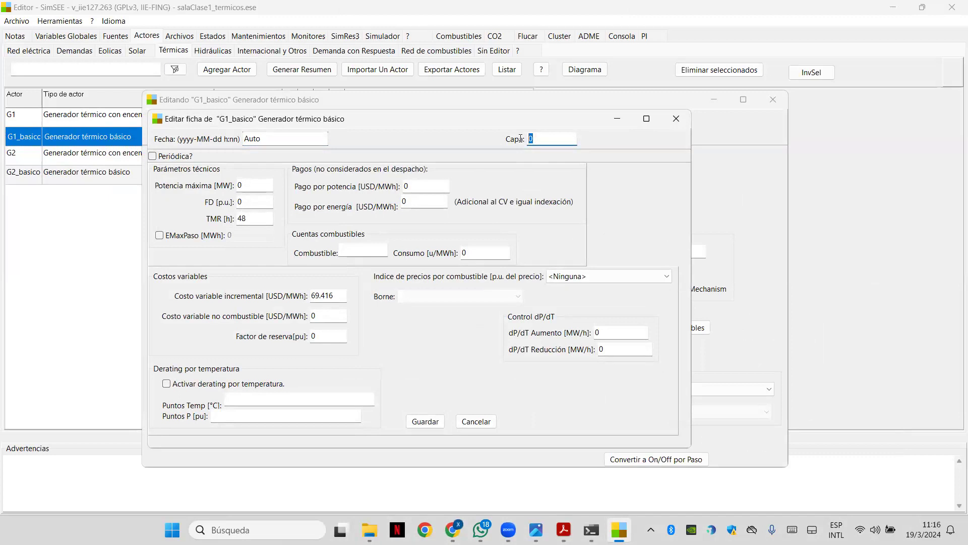
left_click(676, 119)
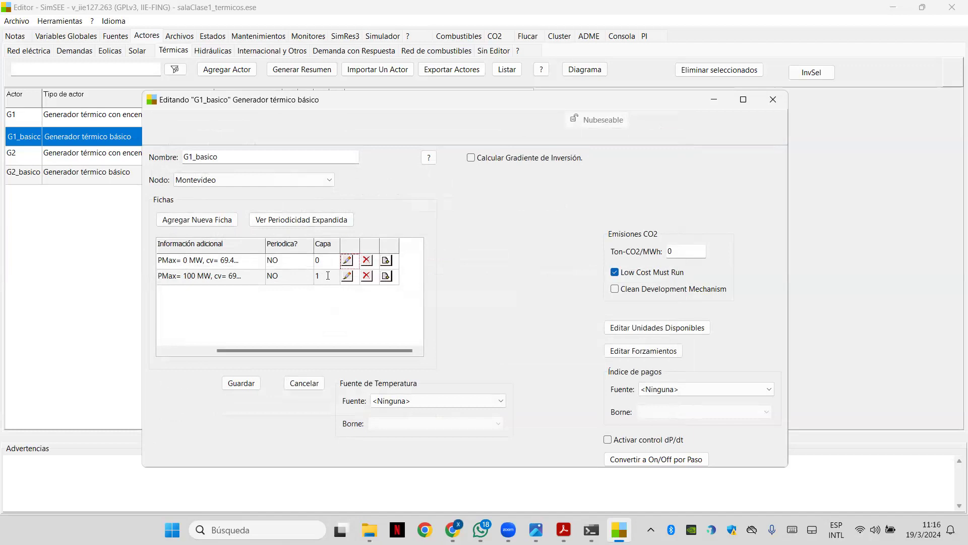
Delete the layer 0 Auto record of G1_basico, and discard the generator's changes
left_click(366, 260)
left_click(508, 266)
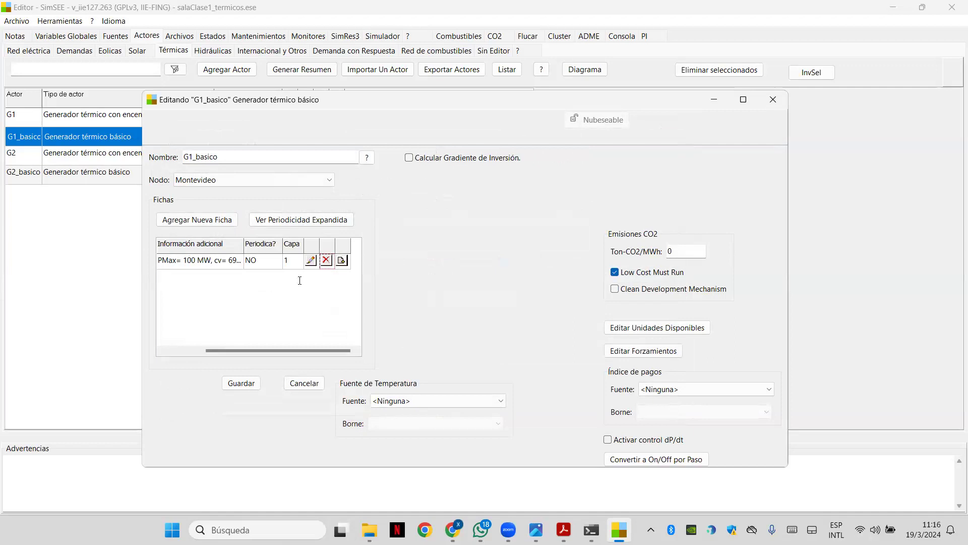
left_click(304, 382)
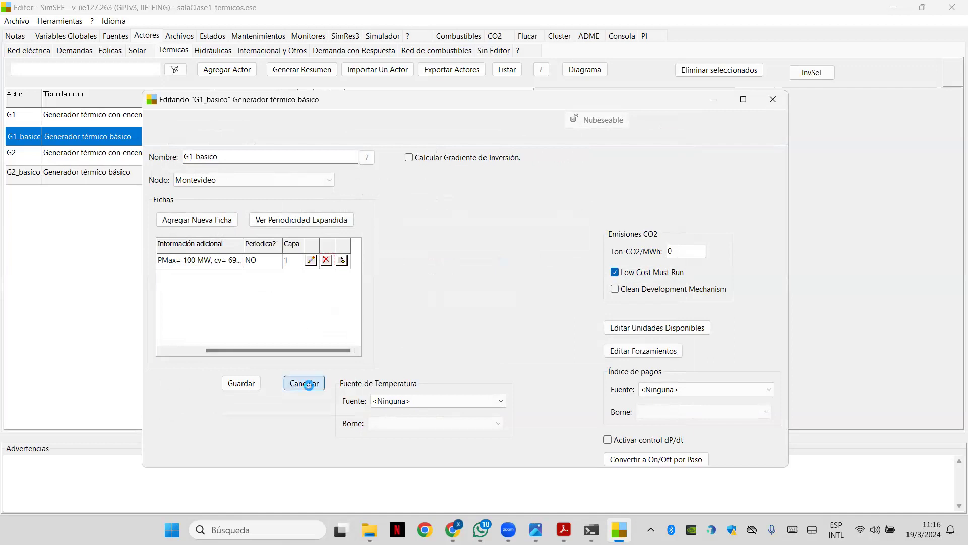
left_click(531, 272)
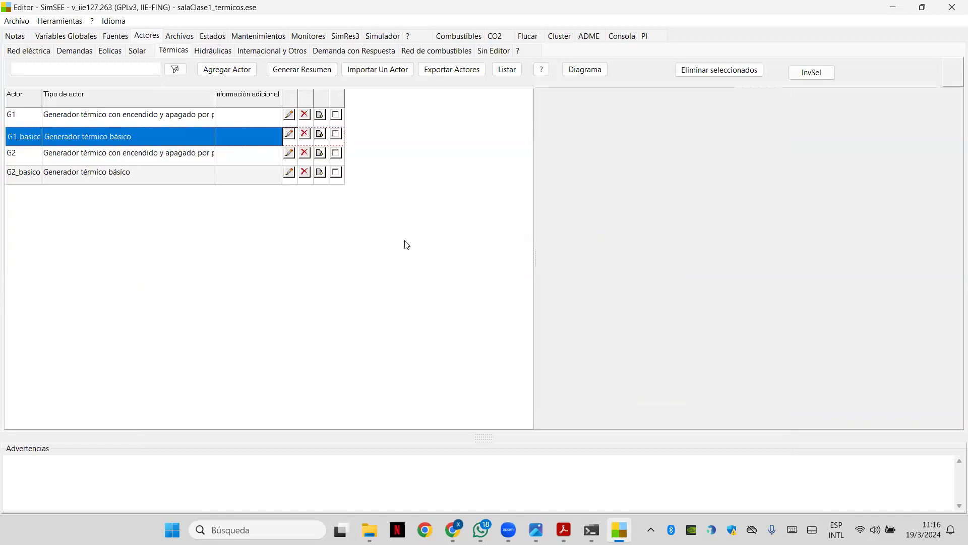
Reopen the G1_basico generator and examine the maximum power in its Auto record without saving changes
left_click(290, 134)
left_click_drag(538, 187, 484, 119)
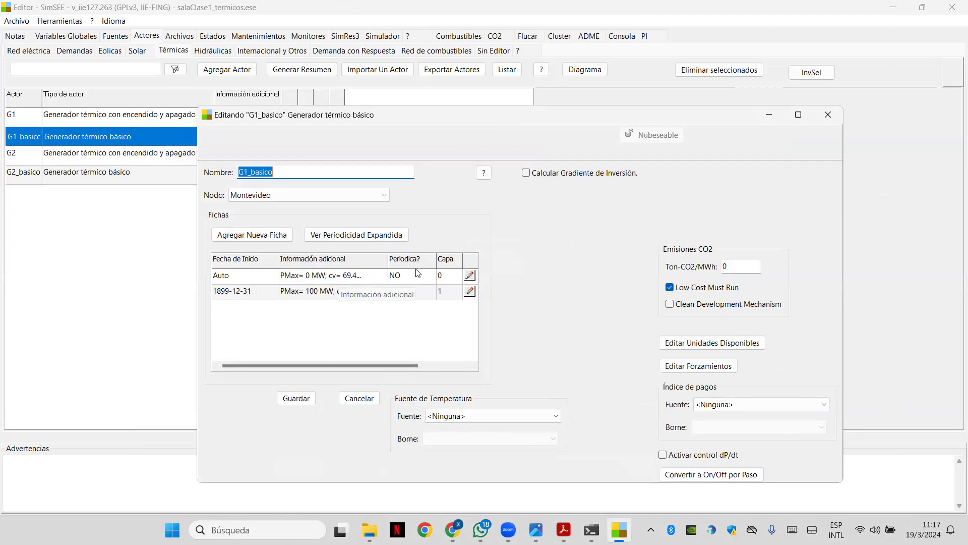
left_click(470, 276)
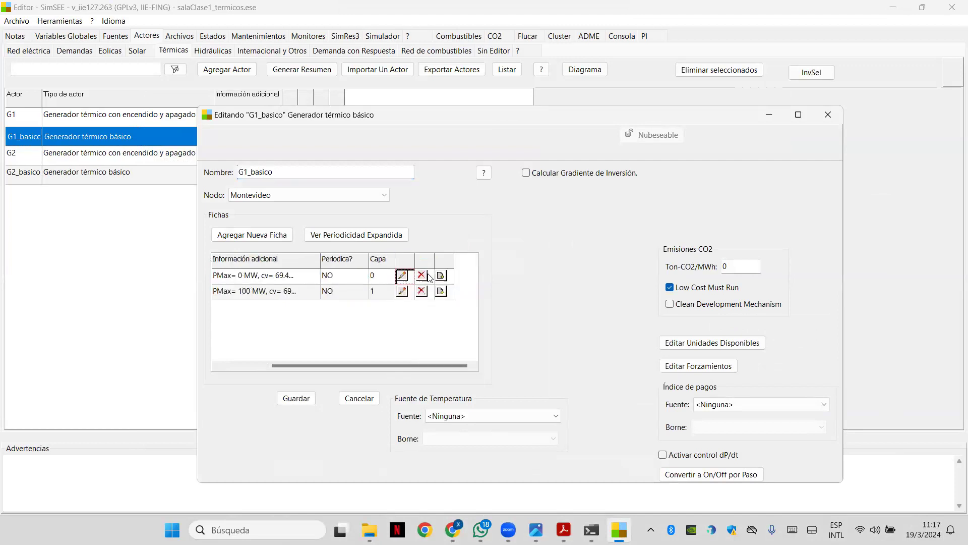
left_click(402, 276)
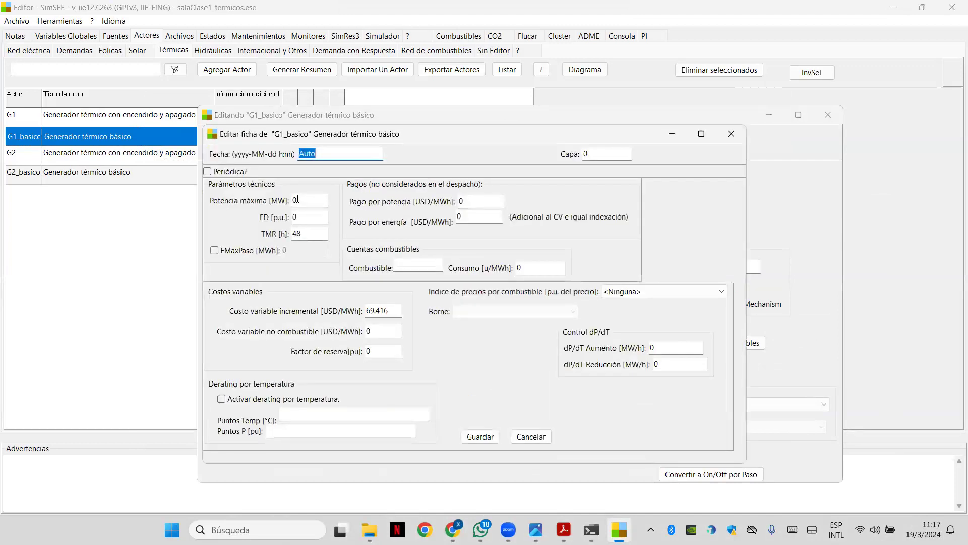
left_click_drag(299, 200, 264, 199)
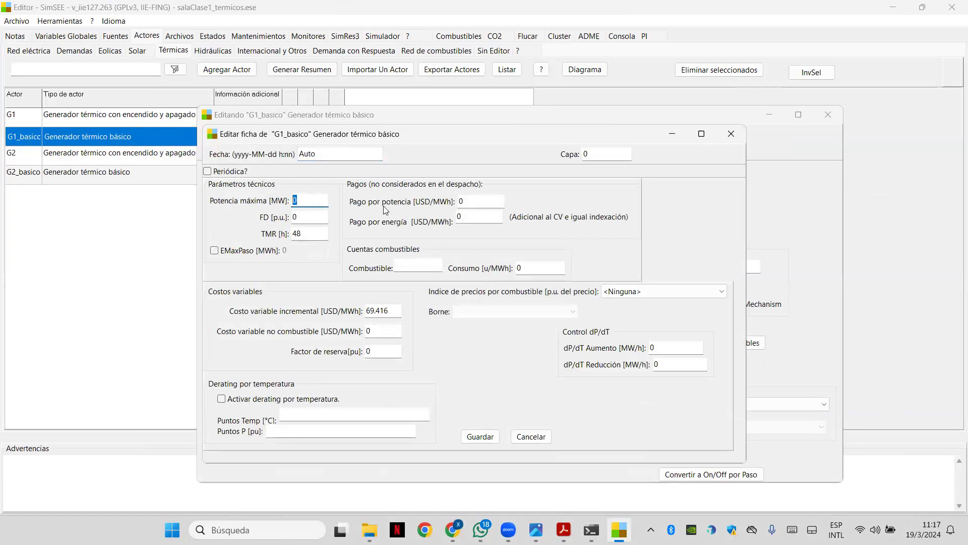
left_click(730, 134)
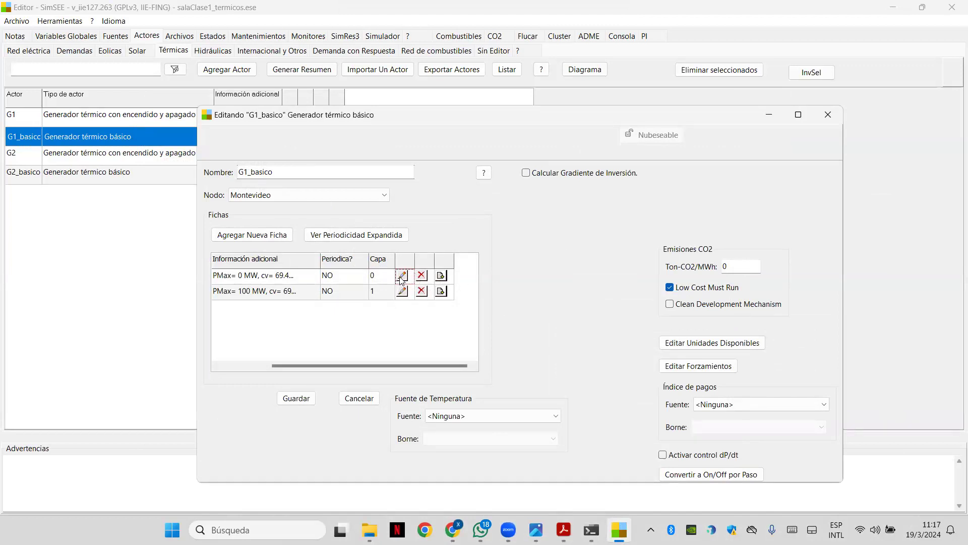
Review the parameters of G1_basico's Auto record again, as well as the generator's available units
left_click(401, 276)
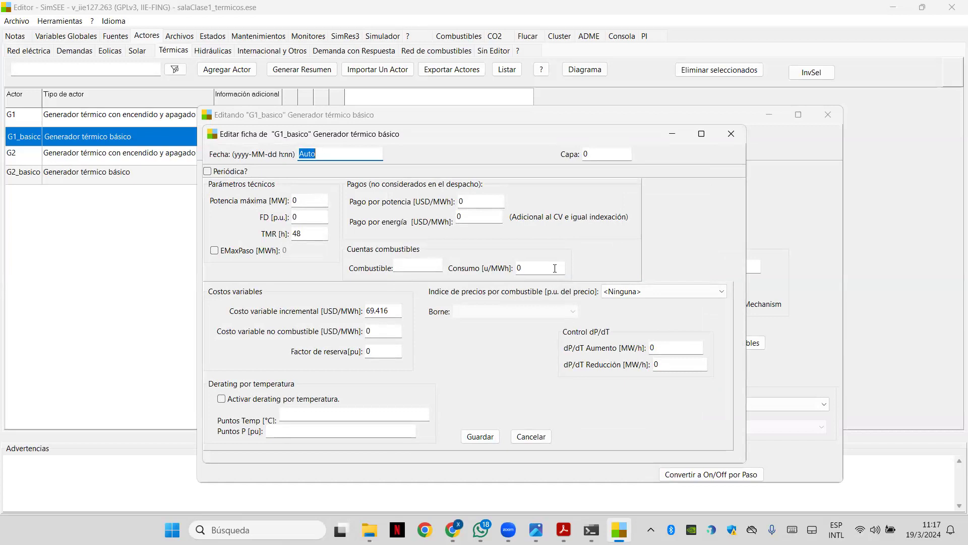
left_click(733, 137)
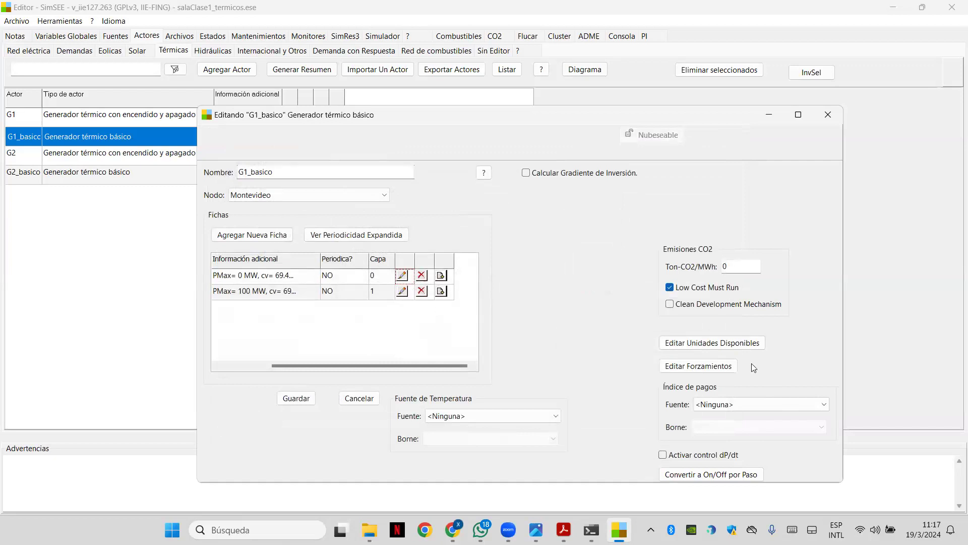
left_click(711, 343)
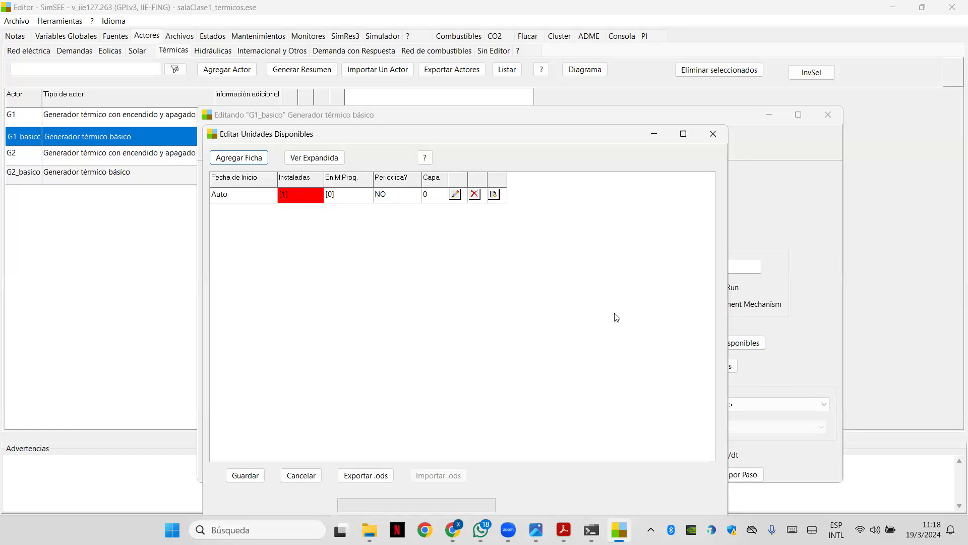
left_click(706, 140)
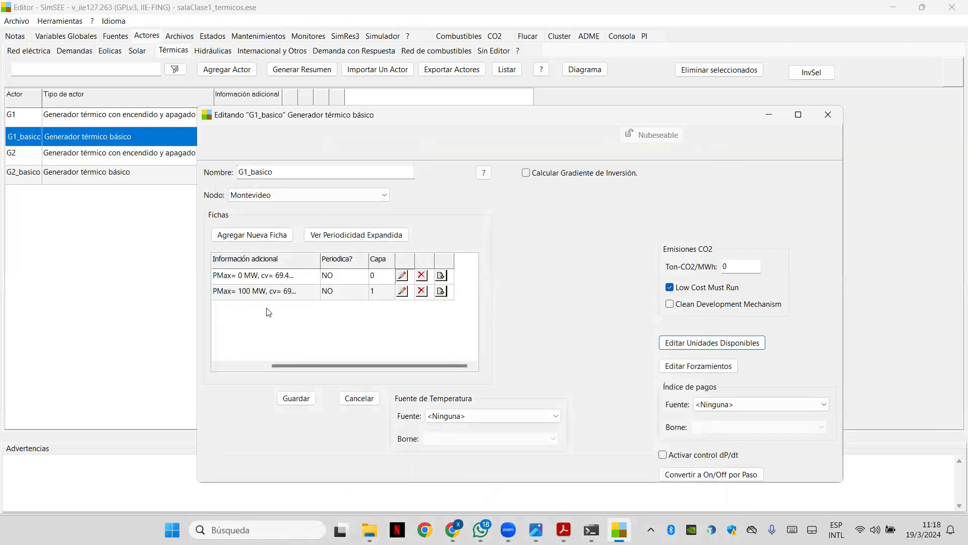
Review G1_basico's layer 1 record without saving, and delete the generator's 0 MW record in layer 0
left_click(403, 292)
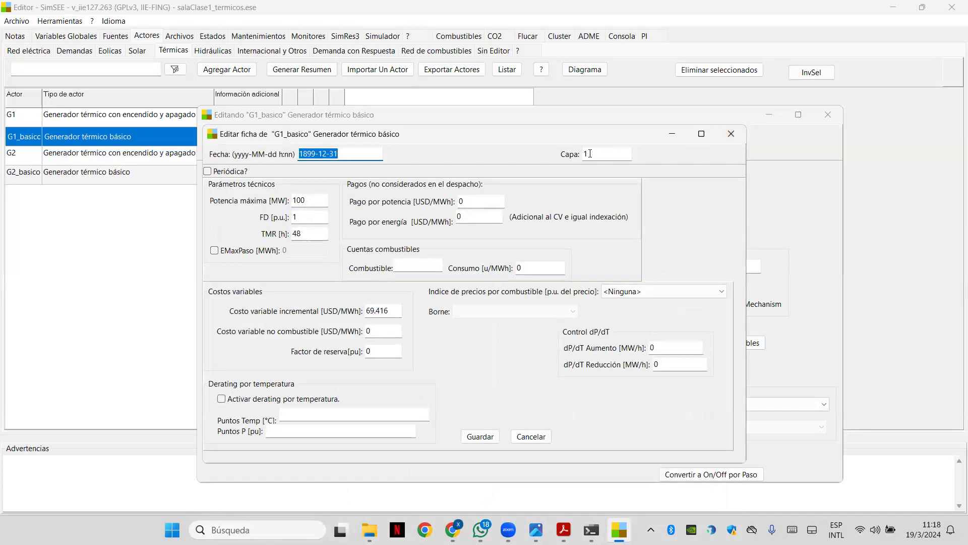
left_click(734, 133)
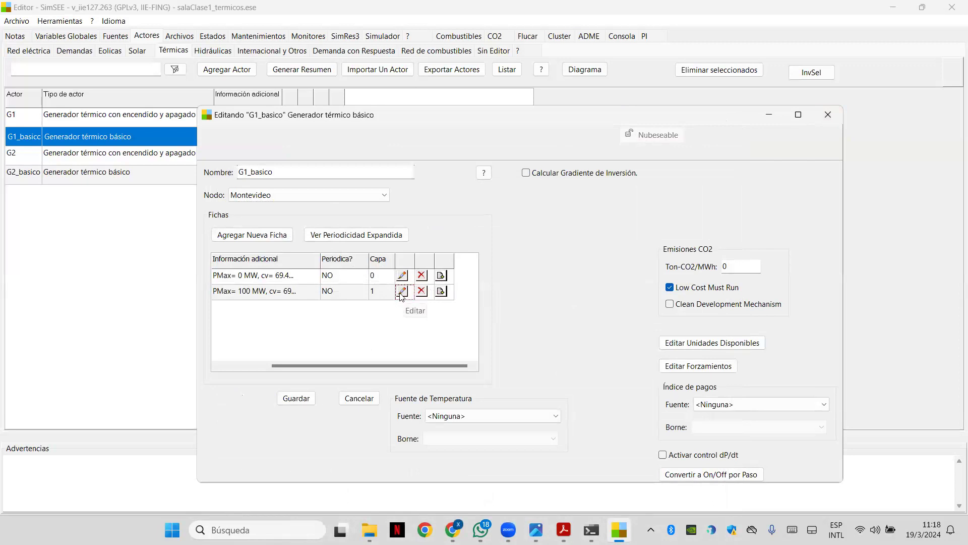
left_click(426, 278)
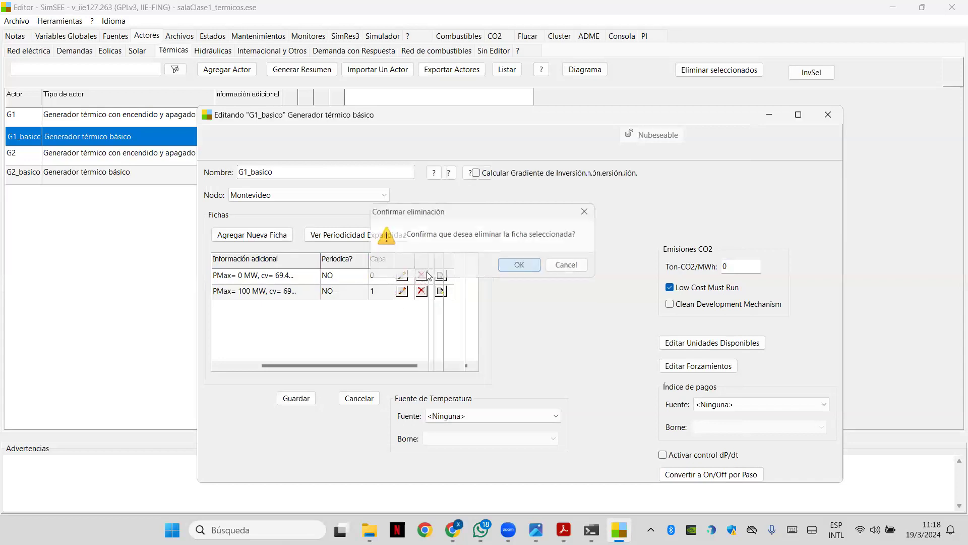
key("Return")
Set the layer of G1_basico's remaining 100 MW record to 0 and save the record
left_click(365, 276)
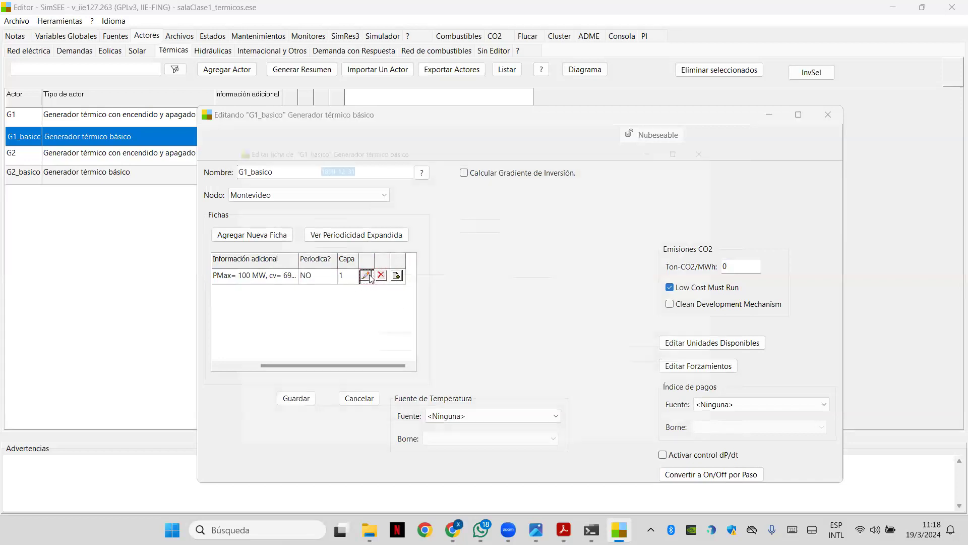
key("Tab")
type("0")
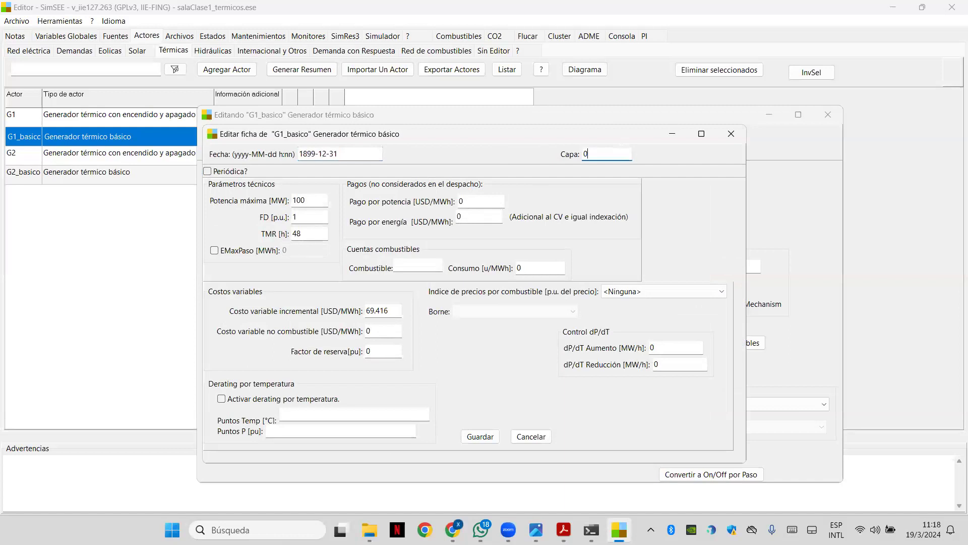
left_click(474, 437)
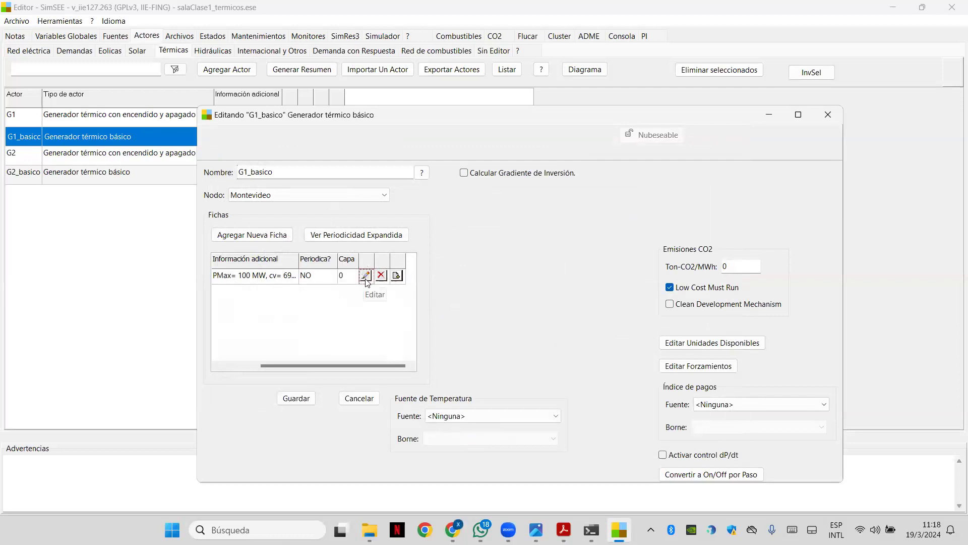
In G1_basico's available units, set the Auto record's installed units to 0 and save the record
left_click(683, 346)
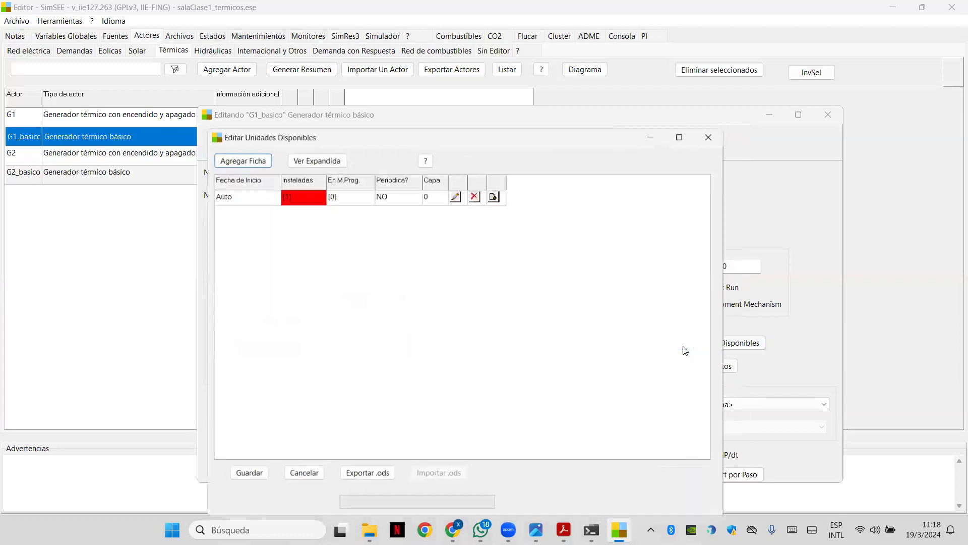
left_click(455, 197)
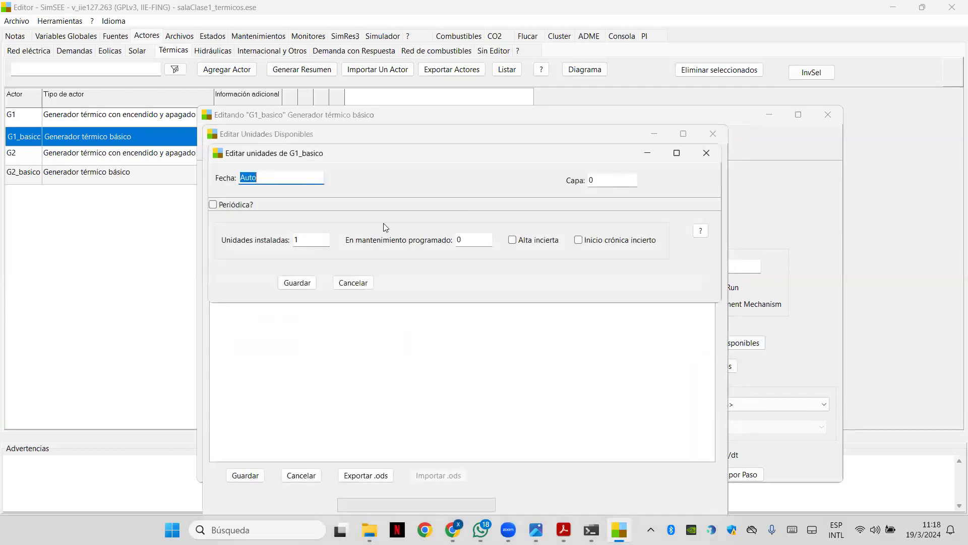
left_click(308, 240)
key("BackSpace")
type("0")
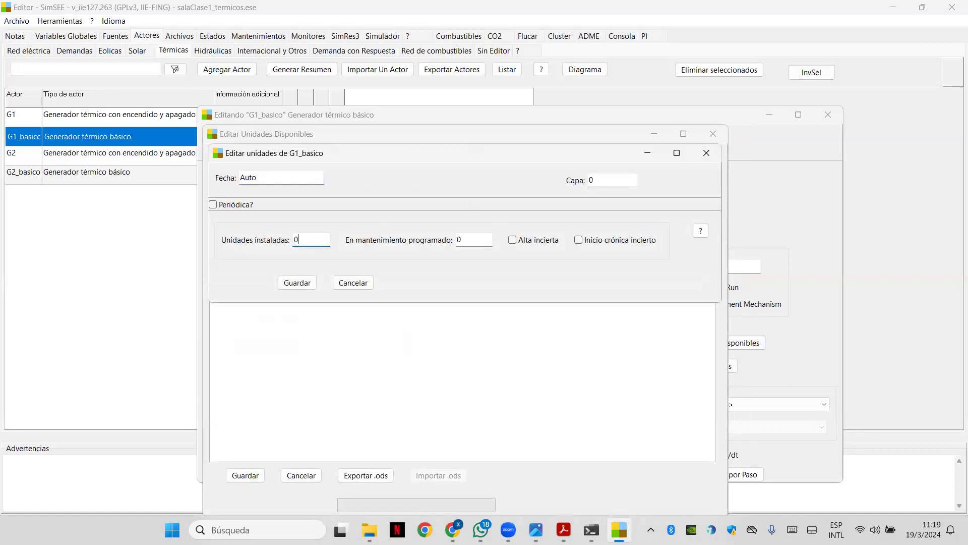
left_click(297, 283)
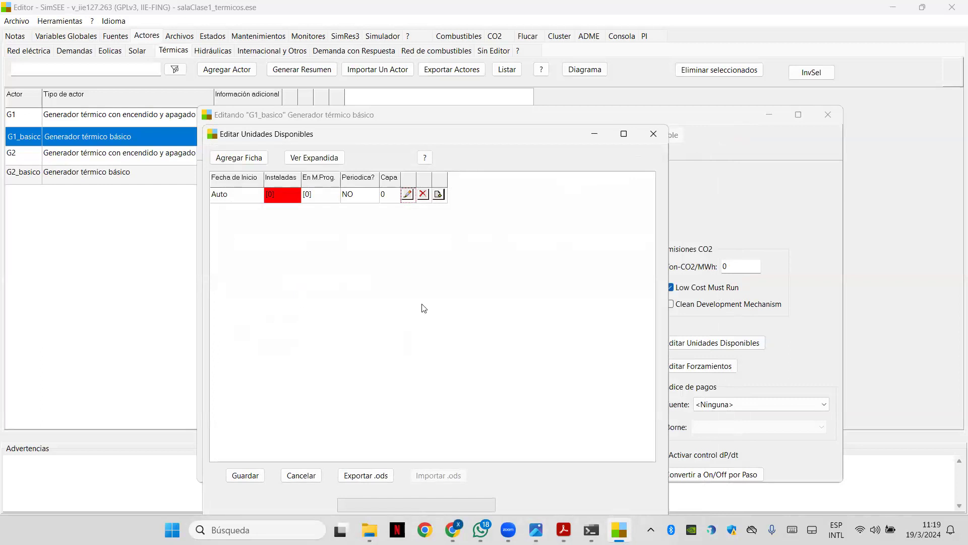
Clone the Auto units record of G1_basico into layer 1 with 1 installed unit, and save the available units
left_click(438, 195)
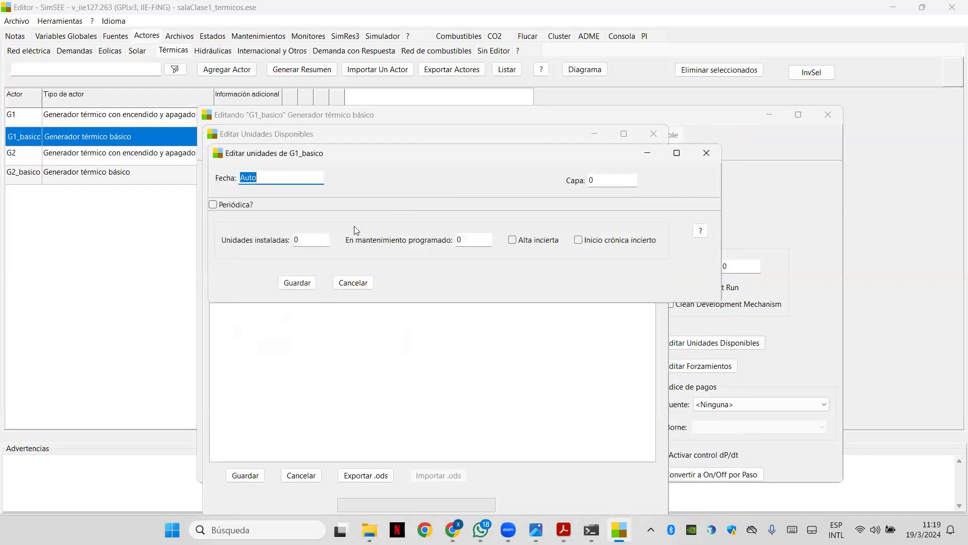
double_click(621, 182)
type("1")
double_click(297, 241)
type("1")
left_click(296, 283)
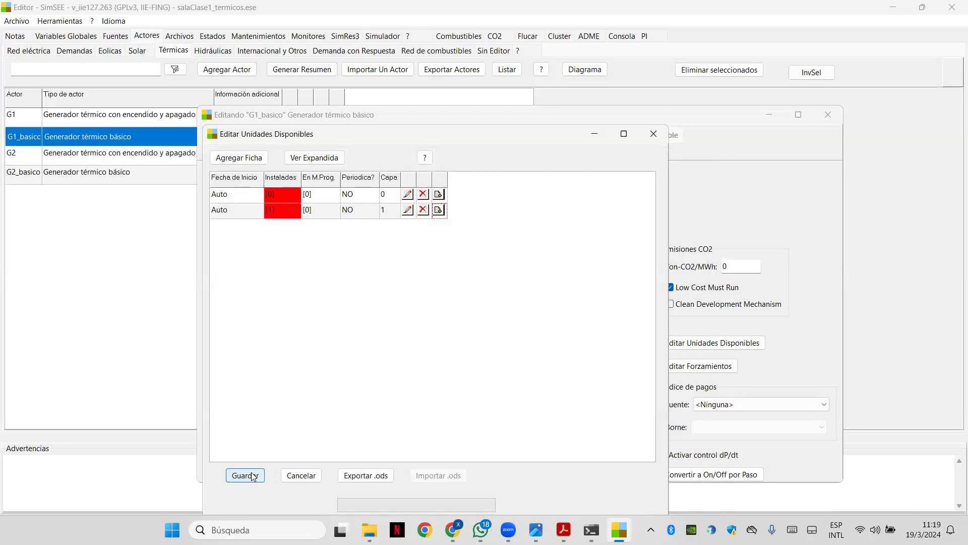
left_click(246, 475)
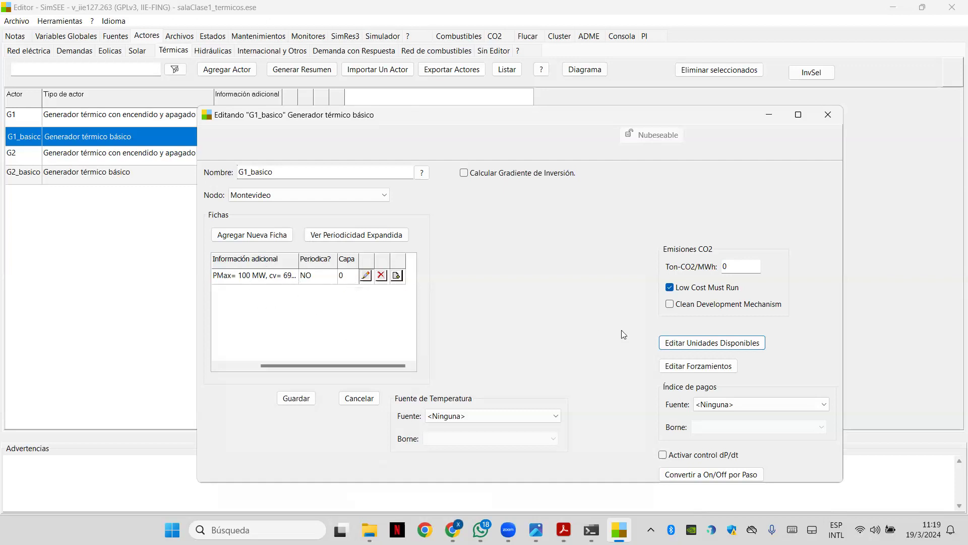
Recheck G1_basico's available units and save the generator
left_click(687, 347)
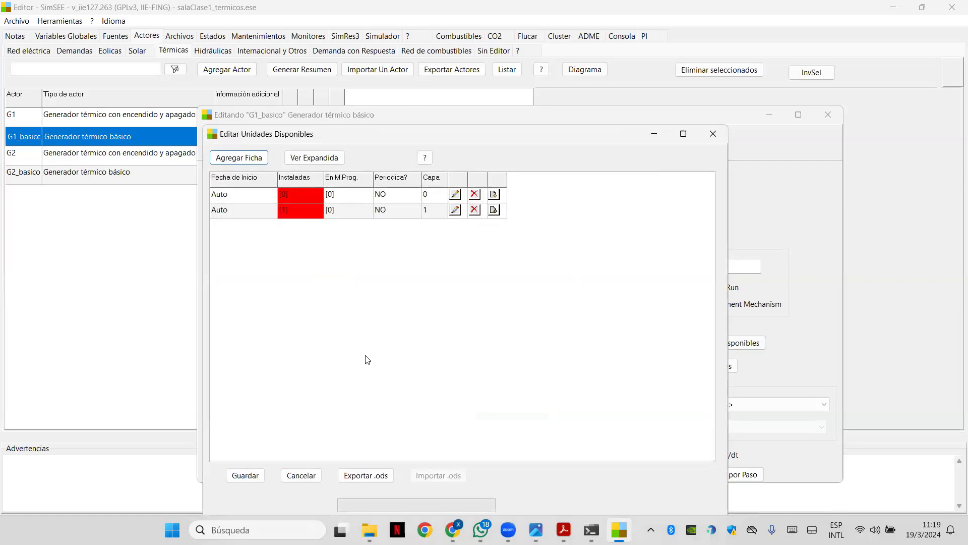
left_click(251, 480)
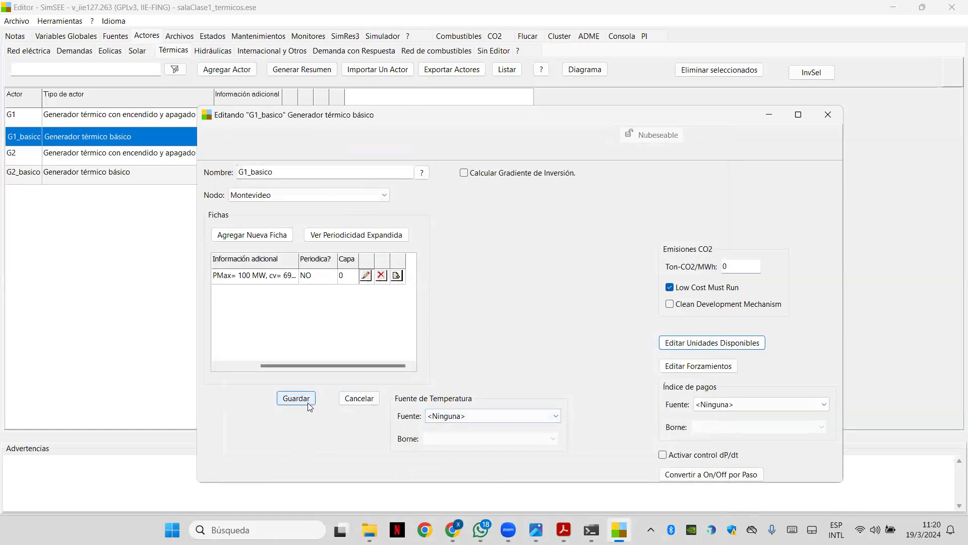
left_click(293, 403)
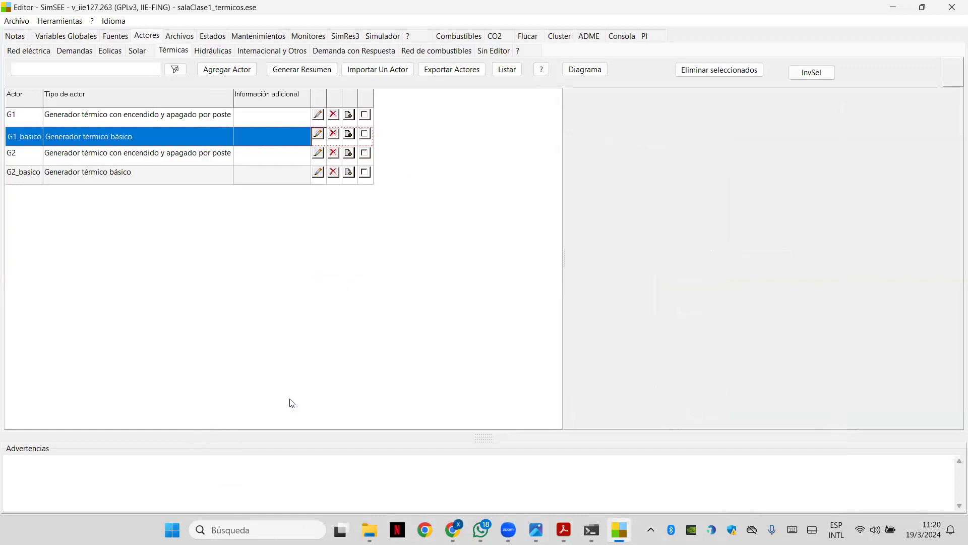
Hide the floating meeting controls of the Zoom screen share
left_click(706, 72)
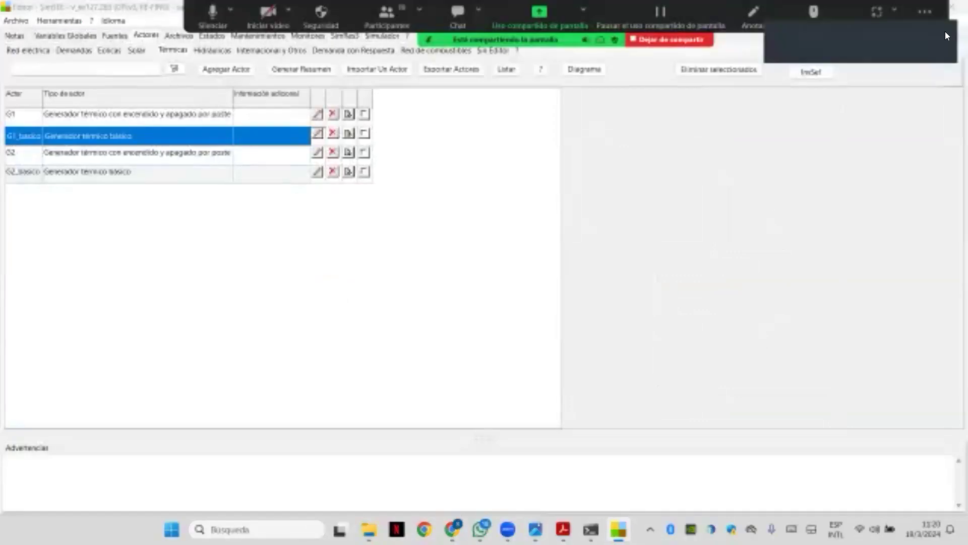
left_click(929, 14)
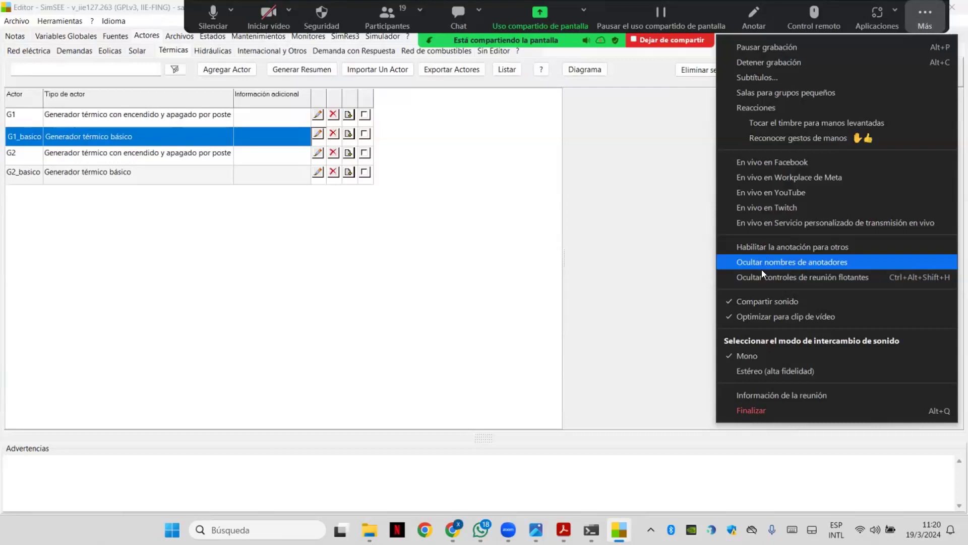
left_click(764, 277)
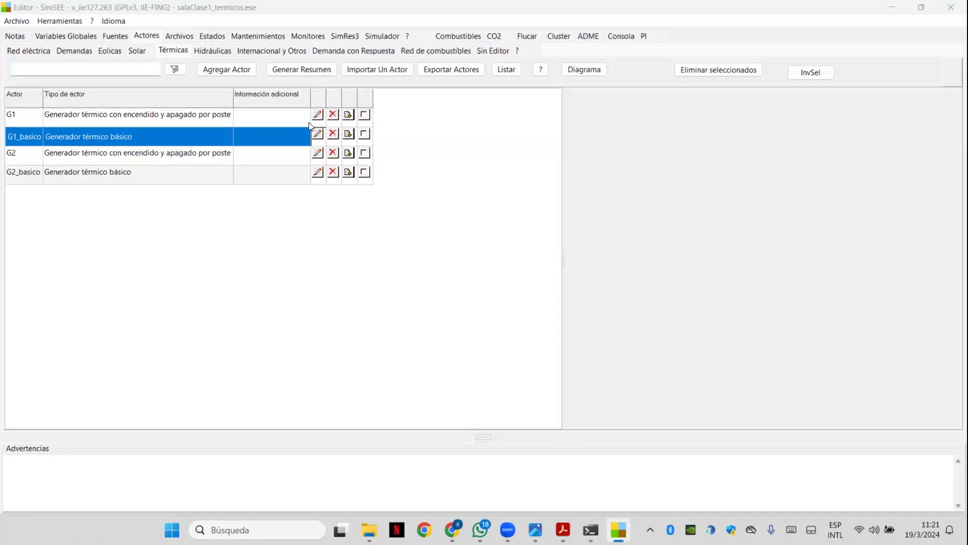
Reopen G1_basico to review its available units by layer, closing the generator without saving
left_click(318, 135)
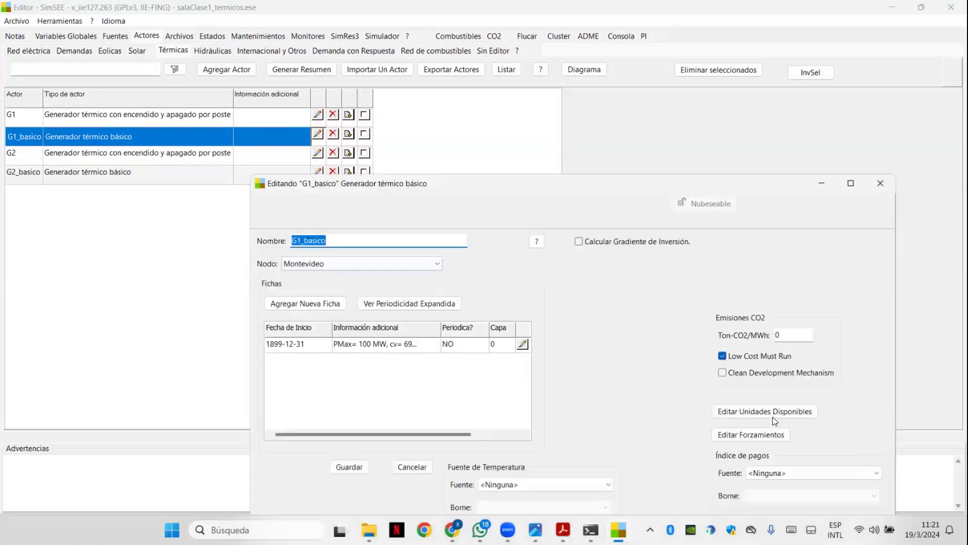
left_click(775, 410)
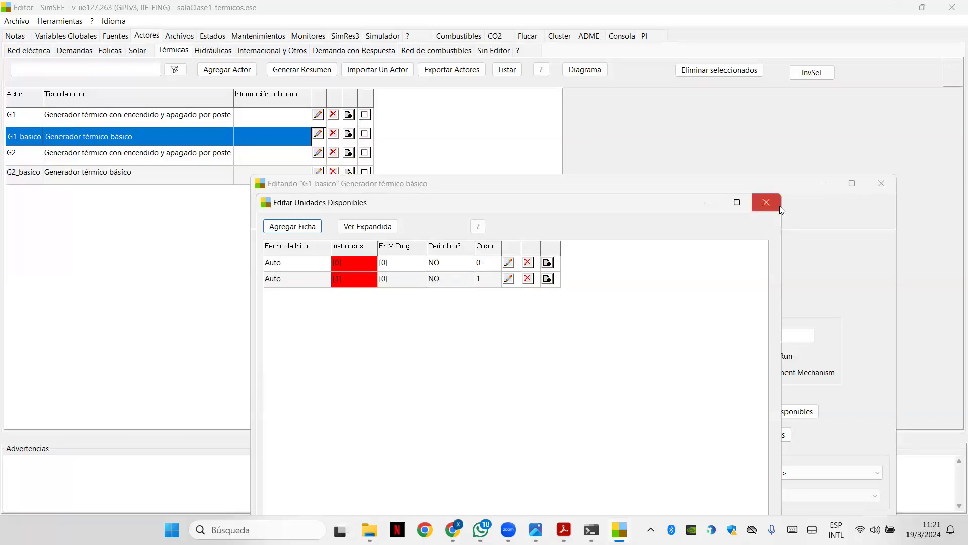
left_click(767, 202)
left_click(888, 183)
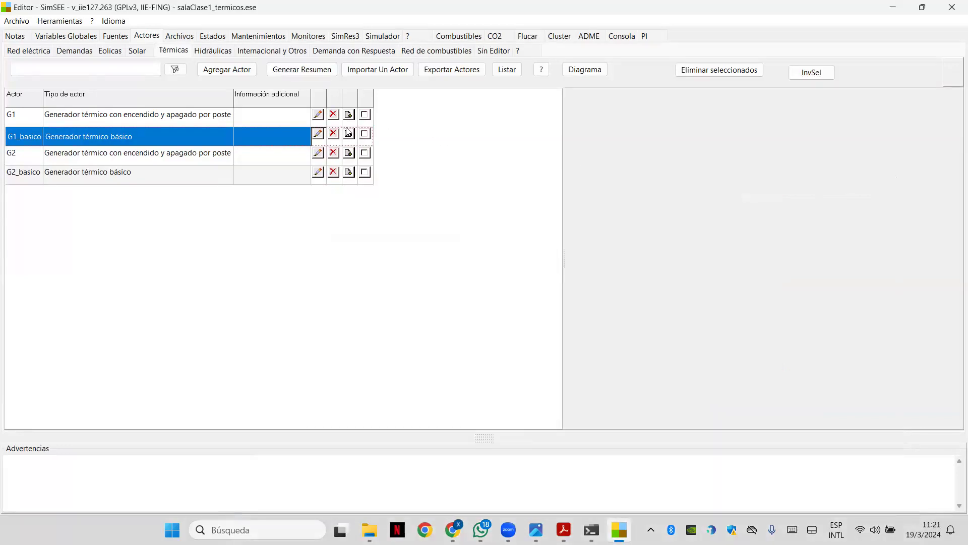
Open the G1 generator and delete its records in layer 3 and layer 0
left_click(317, 115)
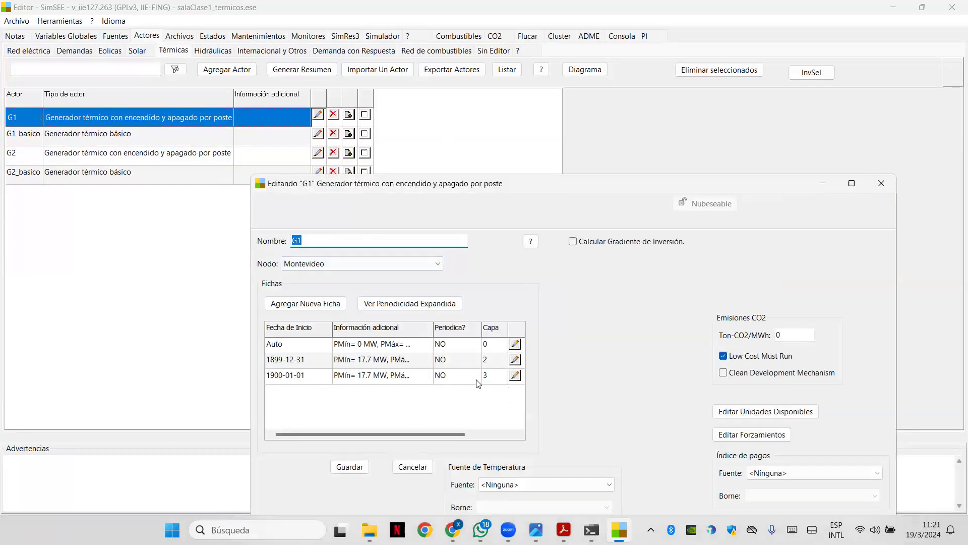
scroll(465, 382, "right", 3)
left_click(467, 375)
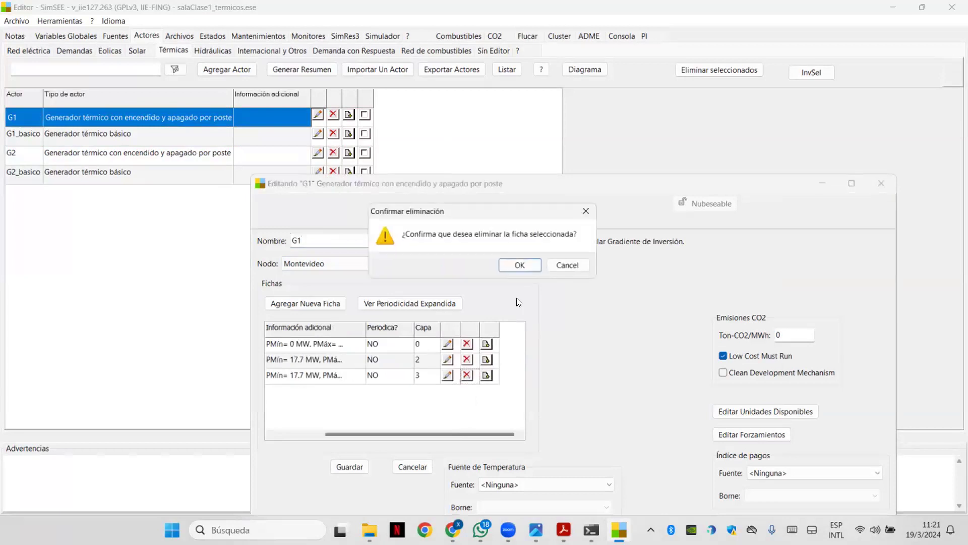
left_click(508, 264)
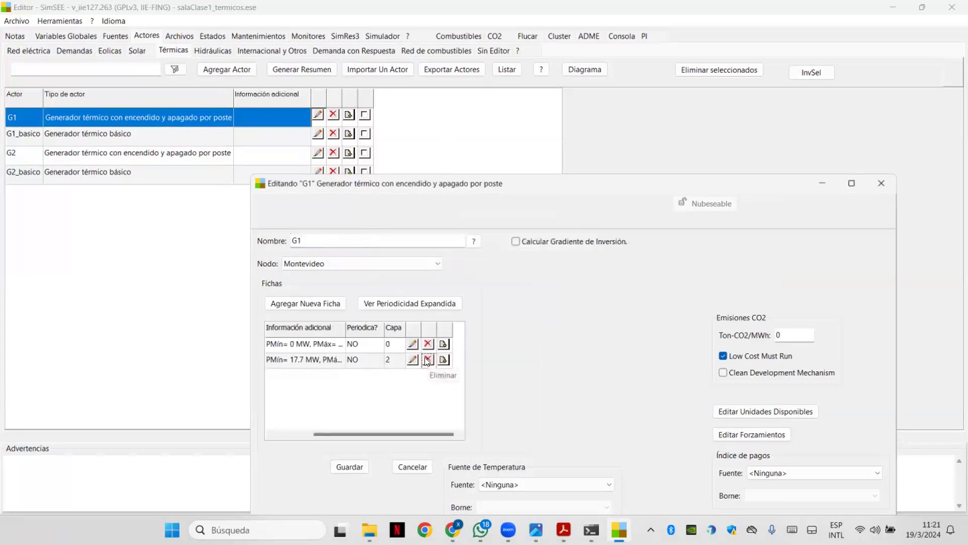
left_click(430, 345)
key("Return")
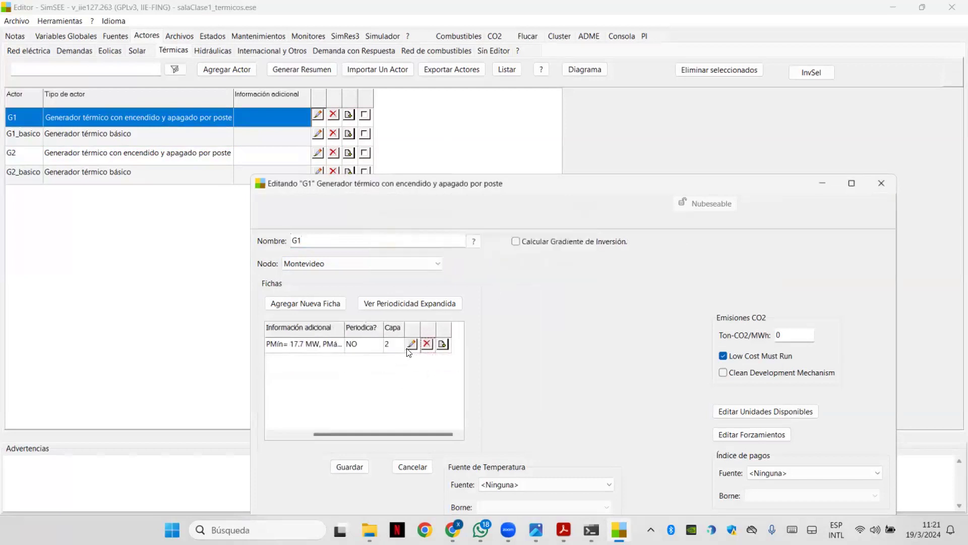
Set the layer of G1's remaining 1899-12-31 record to 0 and save the record
left_click(412, 344)
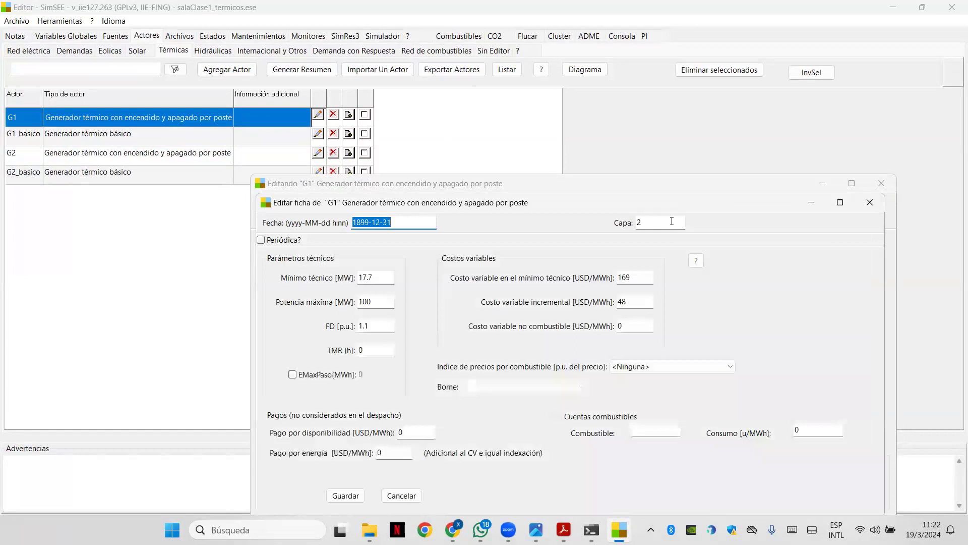
left_click(665, 223)
left_click(345, 496)
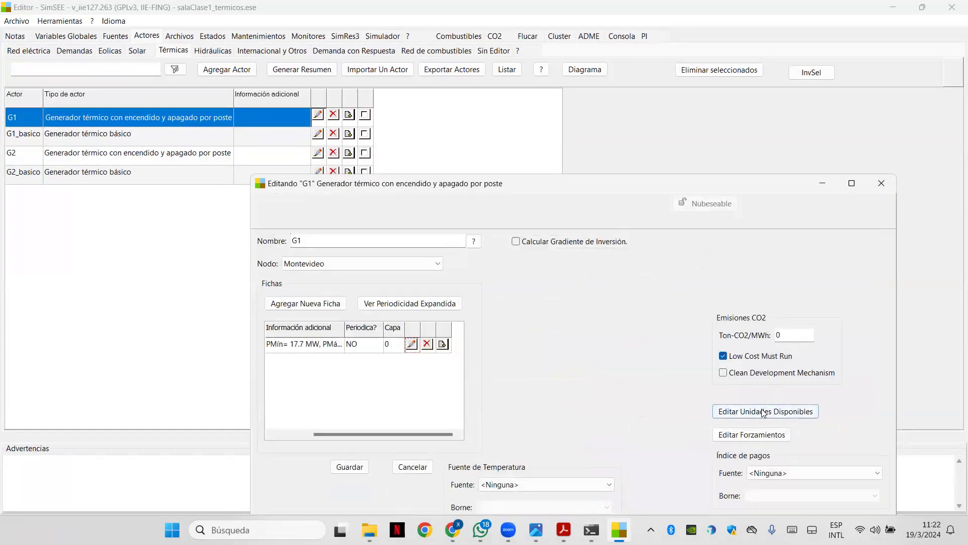
In G1's available units, set the Auto record's installed units to 0 and save the record
left_click(765, 411)
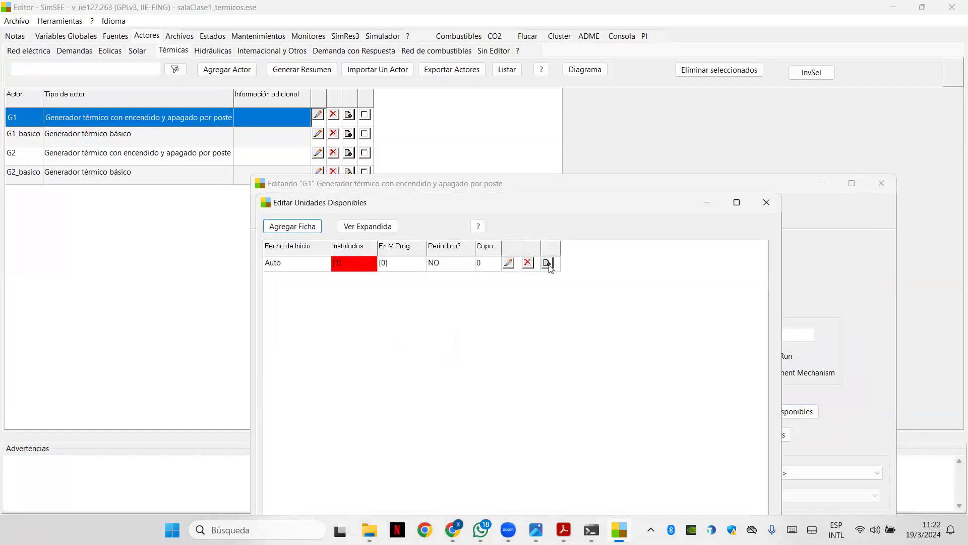
left_click(508, 263)
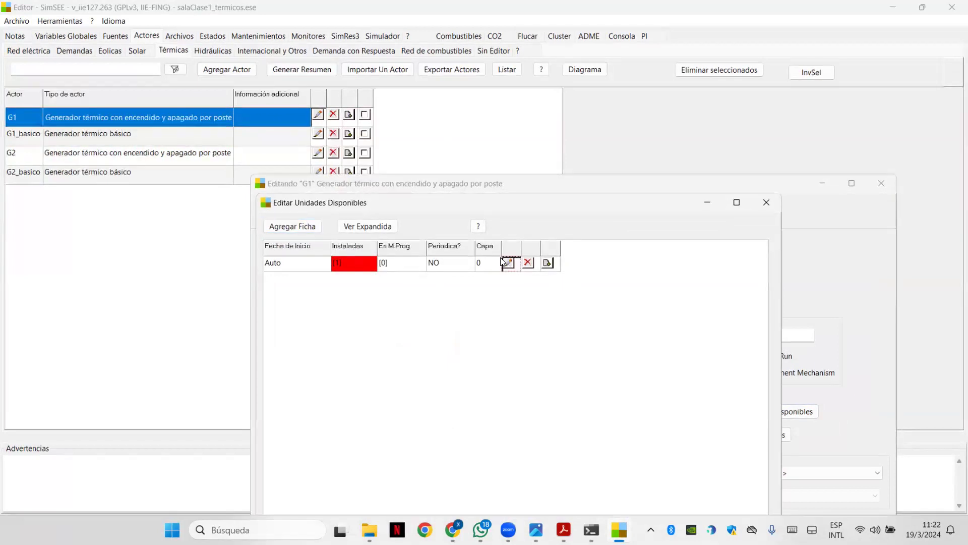
type("0")
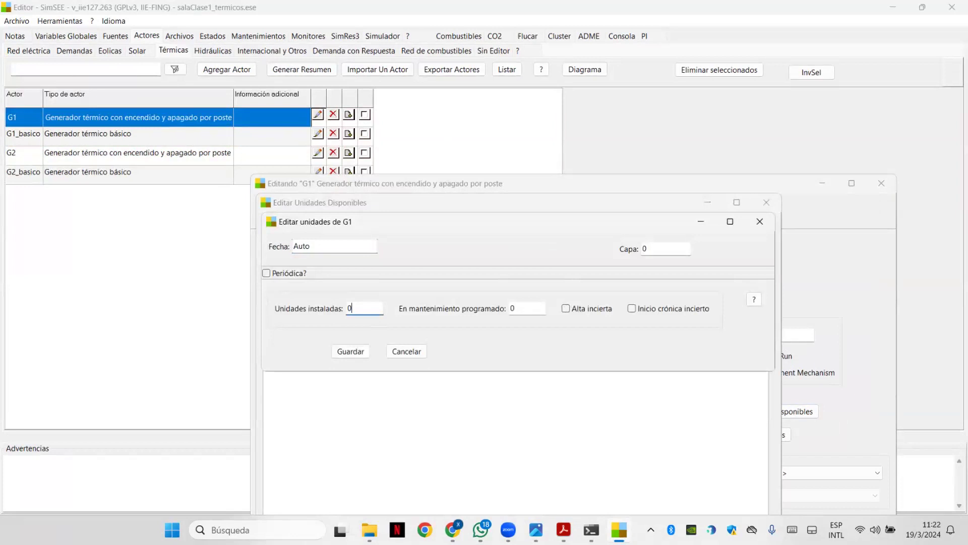
key("Return")
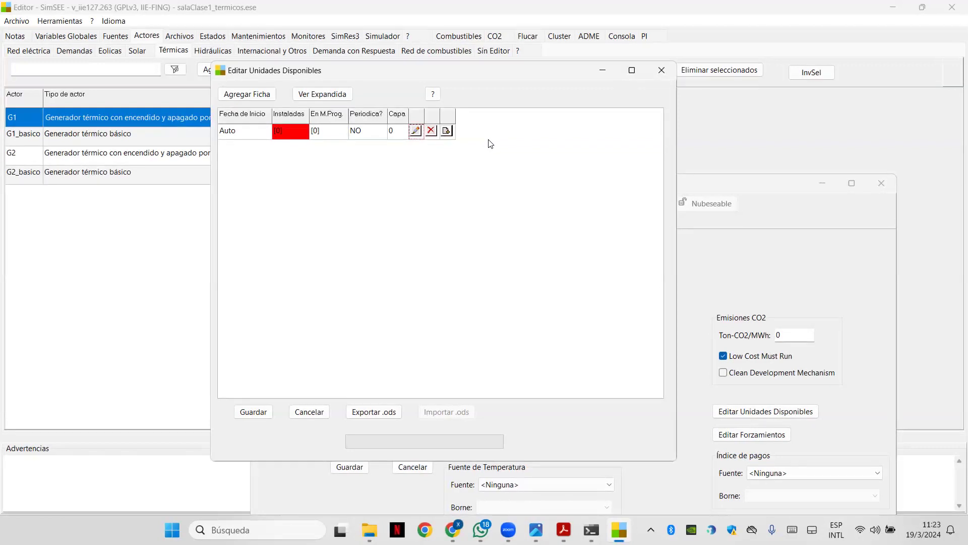
Clone G1's Auto units record into layer 2 with 1 installed unit and save the new record
left_click(449, 134)
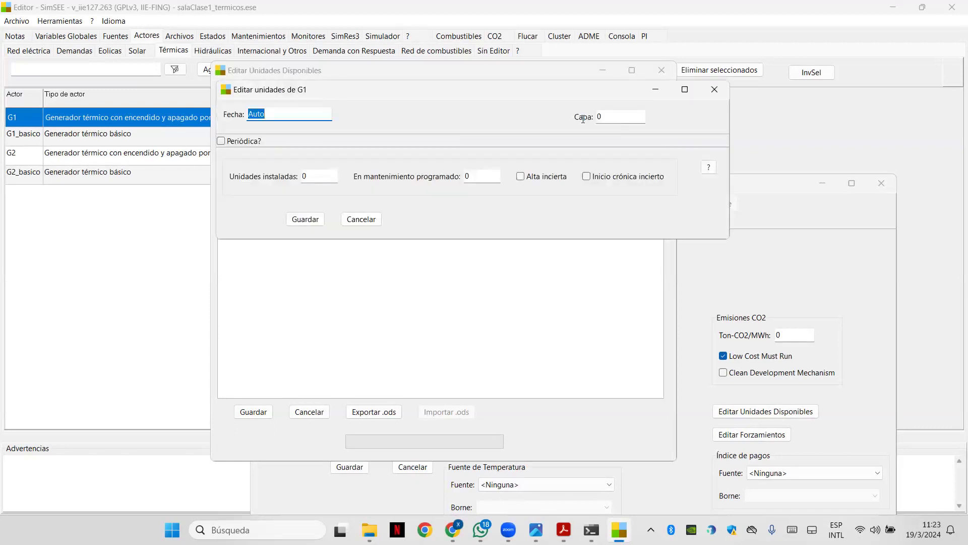
key("Tab")
type("1")
key("Tab")
type("1")
key("shift+Tab")
type("2")
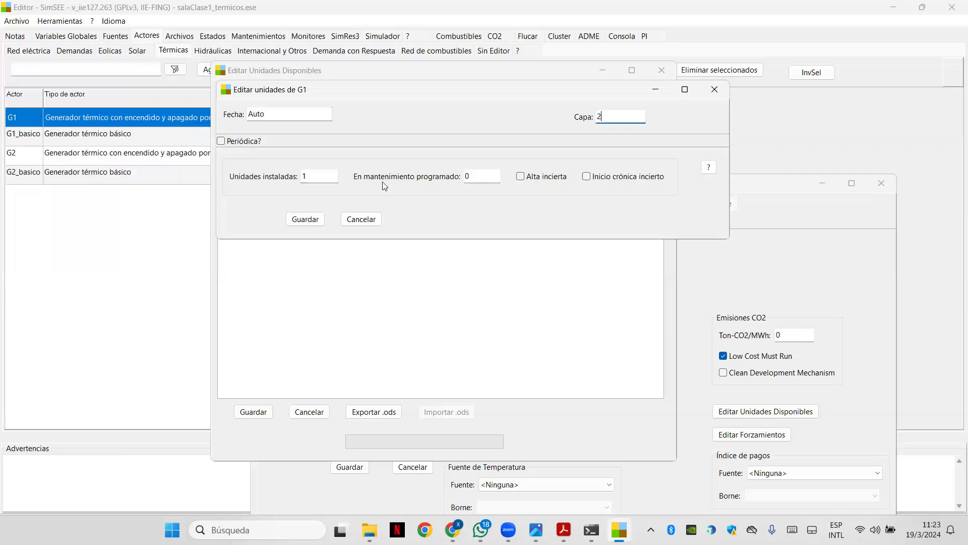
left_click(306, 219)
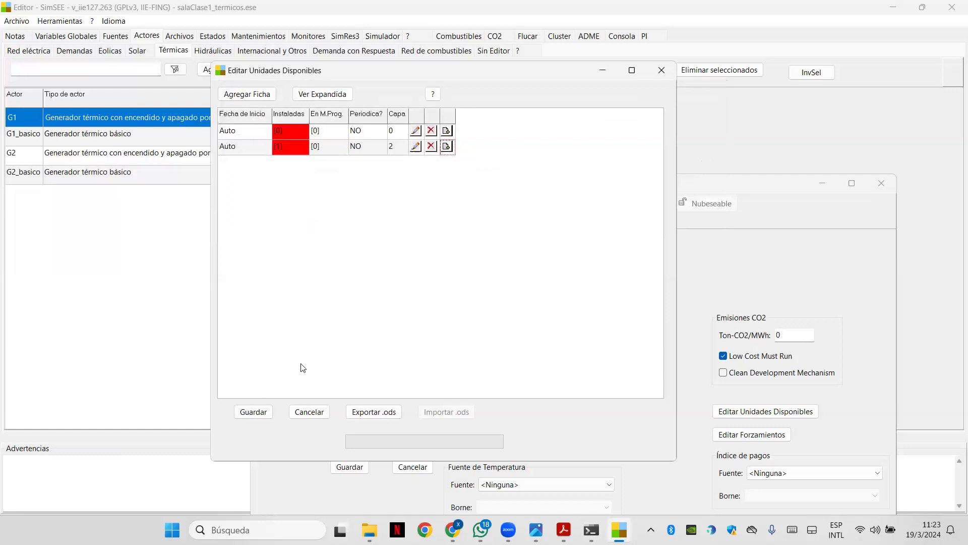
Save G1's available units and the changes to the G1 generator
left_click(249, 412)
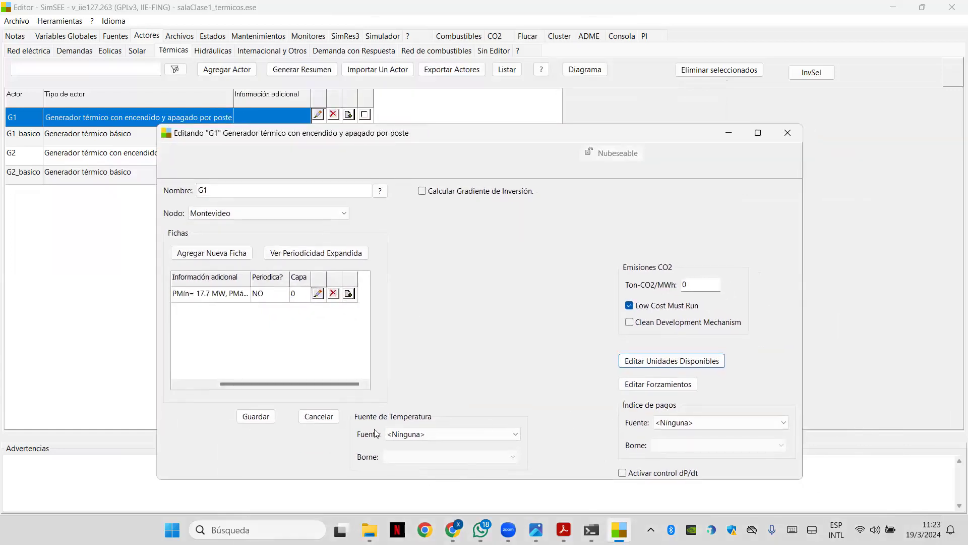
left_click(249, 419)
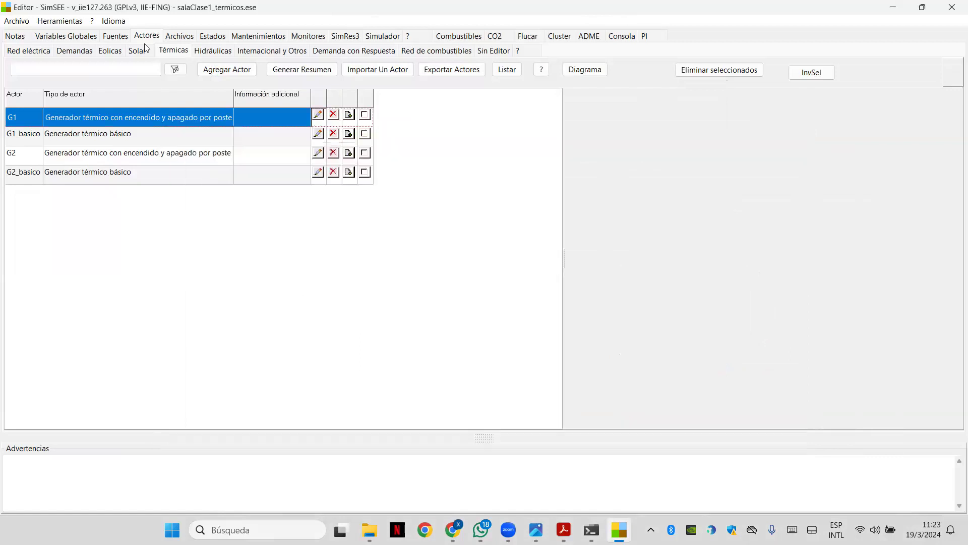
Start a new Generador térmico básico, examine the default values of its blank record form, and discard the new generator
left_click(228, 71)
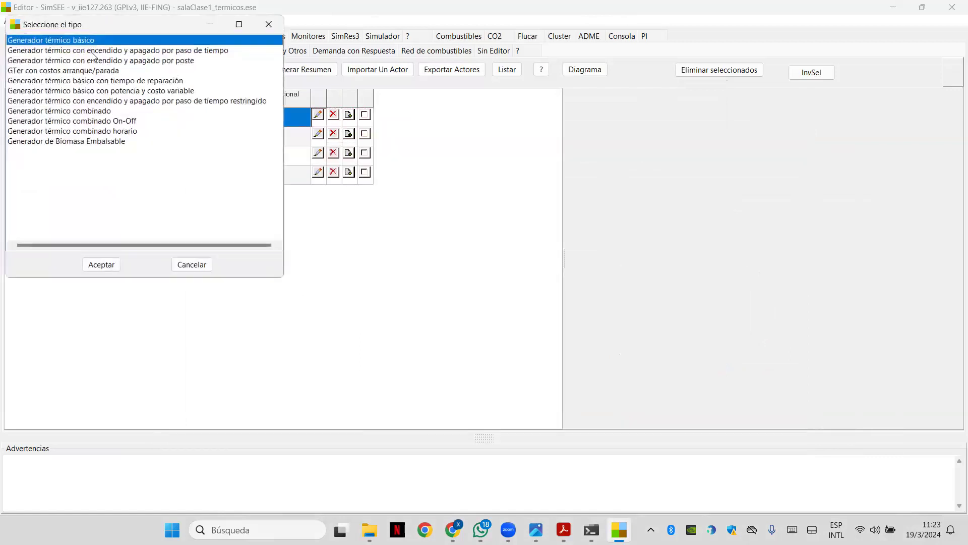
key("Down")
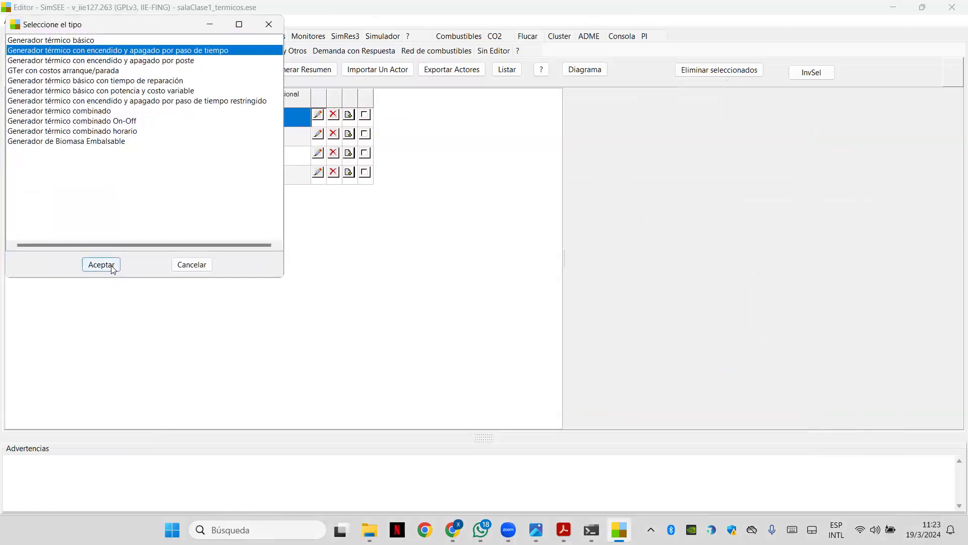
key("Up")
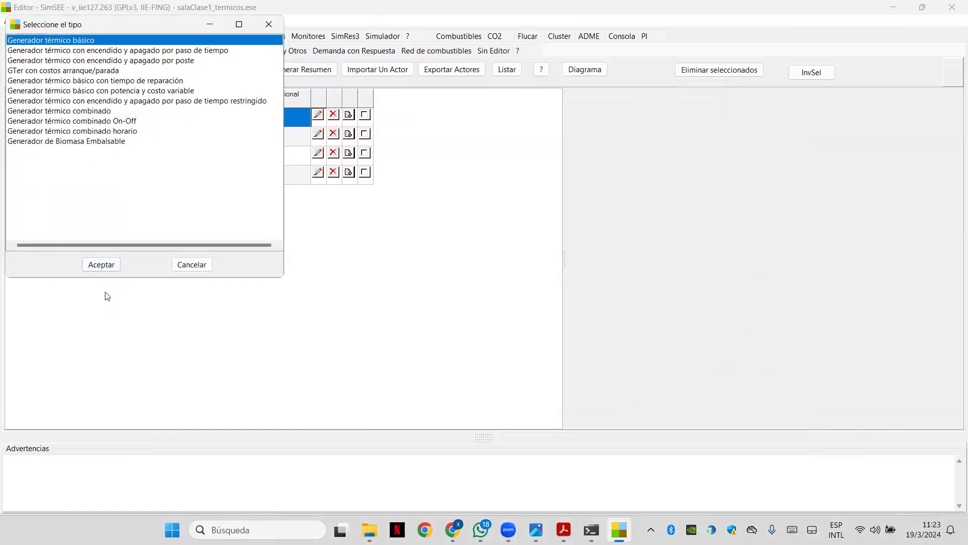
left_click(101, 265)
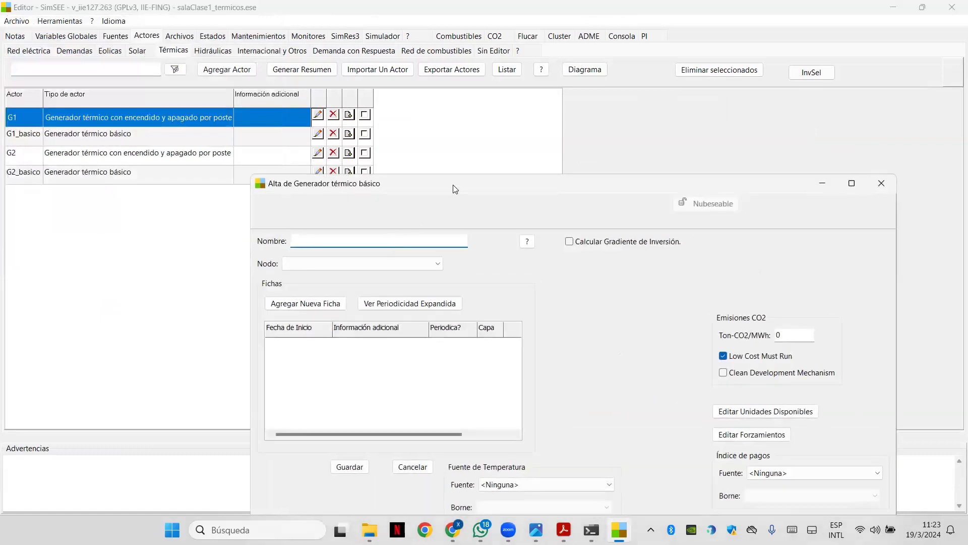
left_click_drag(453, 184, 398, 80)
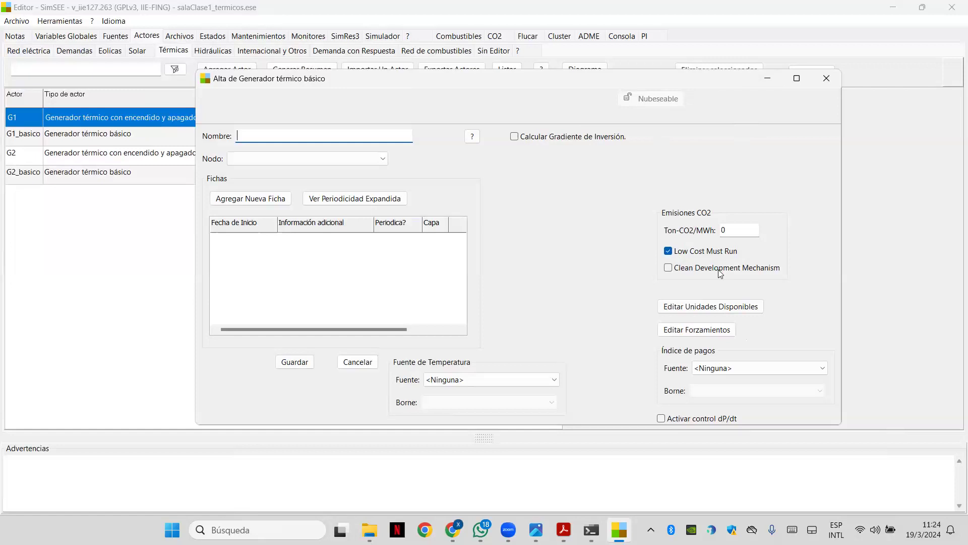
left_click(277, 204)
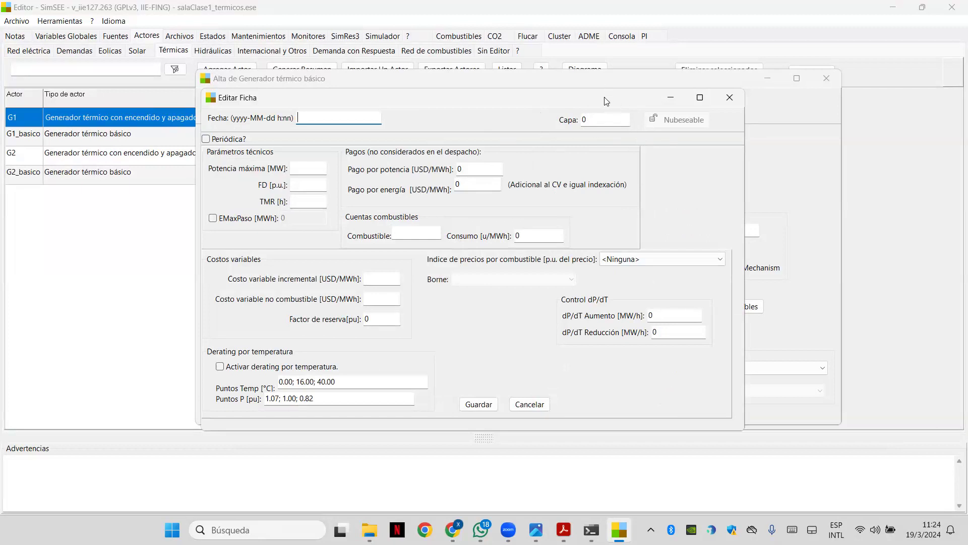
left_click_drag(604, 97, 607, 98)
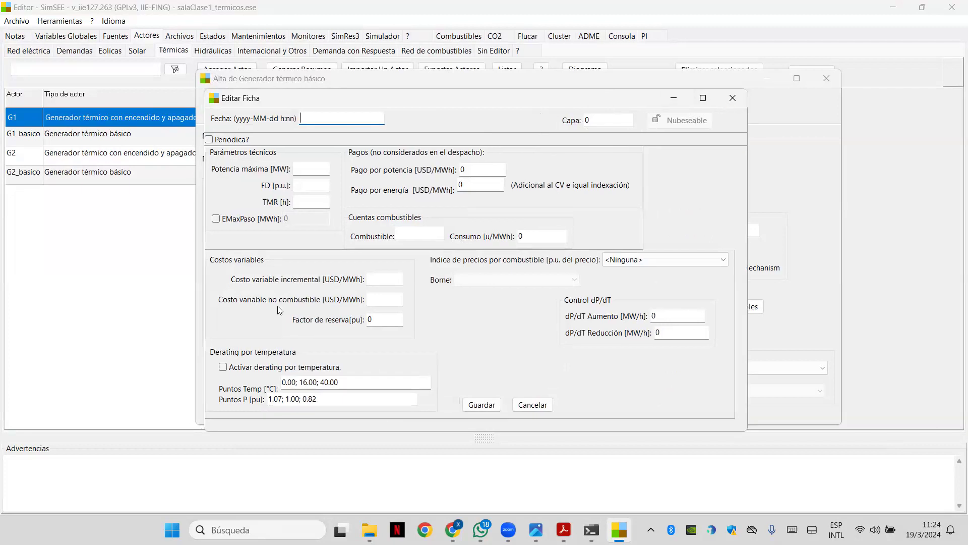
left_click(726, 101)
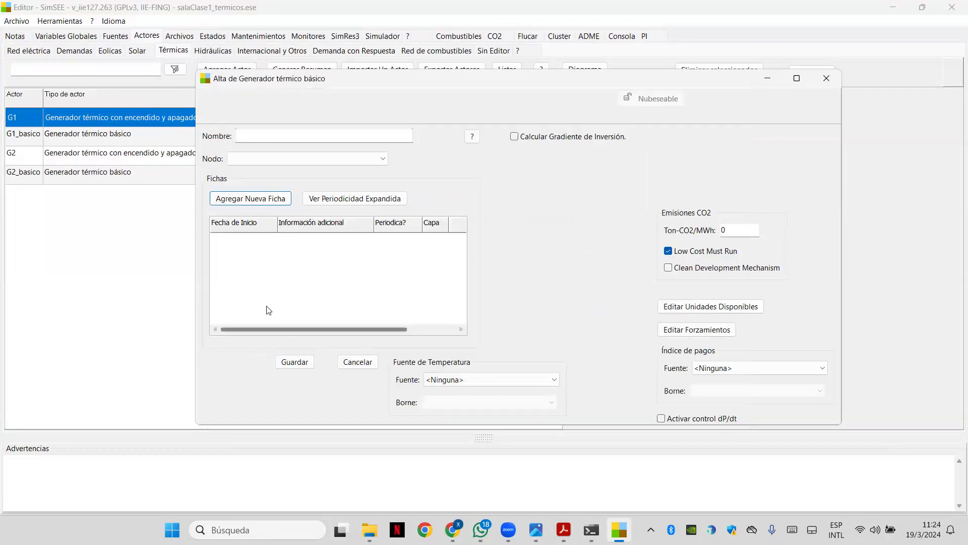
left_click(264, 204)
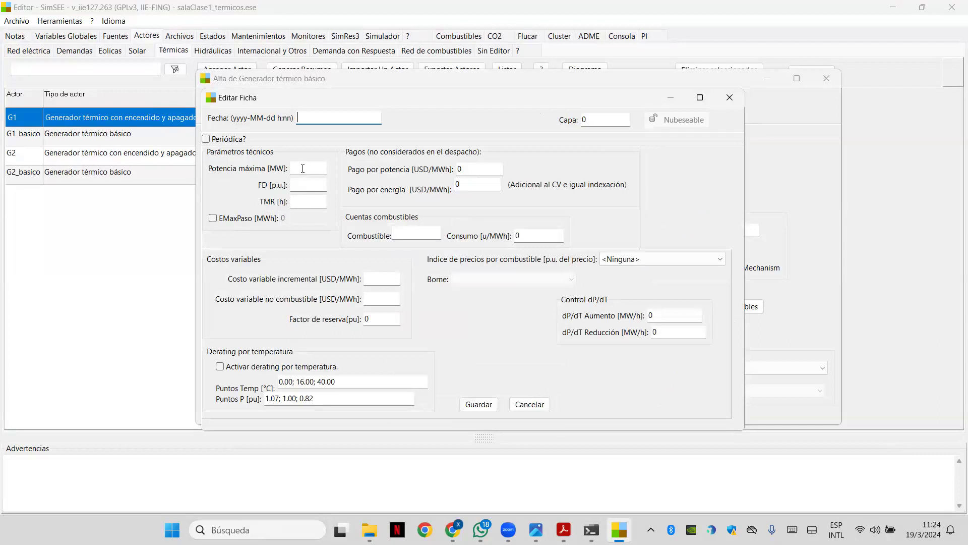
left_click(735, 98)
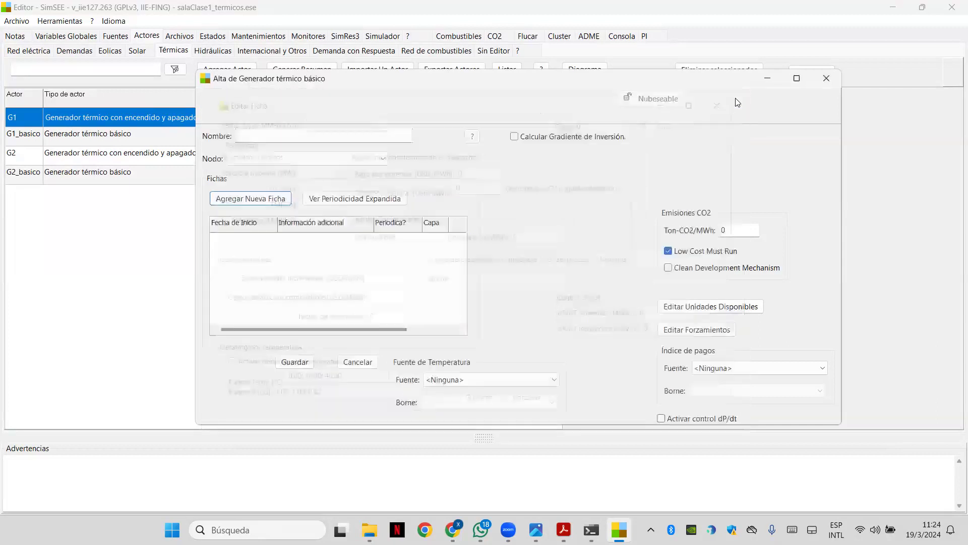
left_click(827, 78)
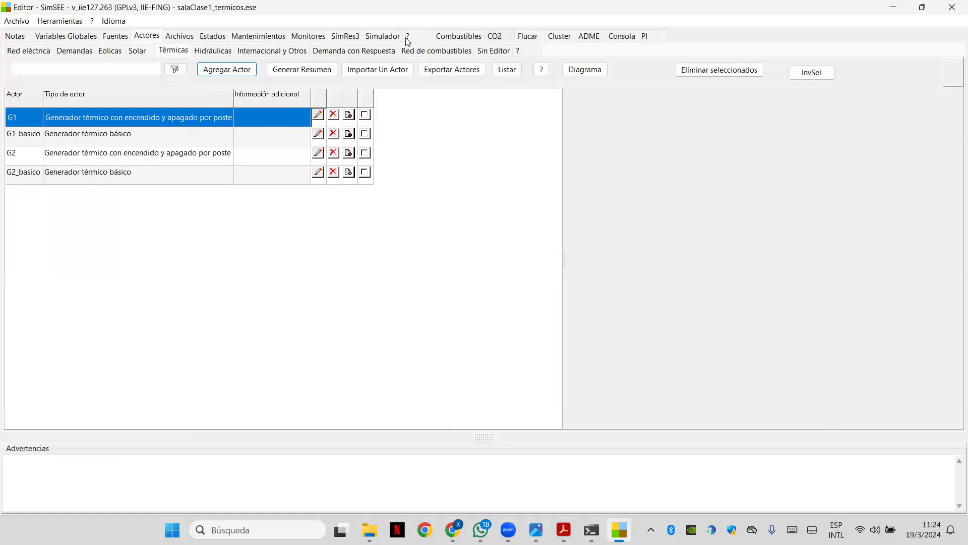
Rename the simulator scenario Escenario1 as "Escenario - con termico basico"
left_click(389, 38)
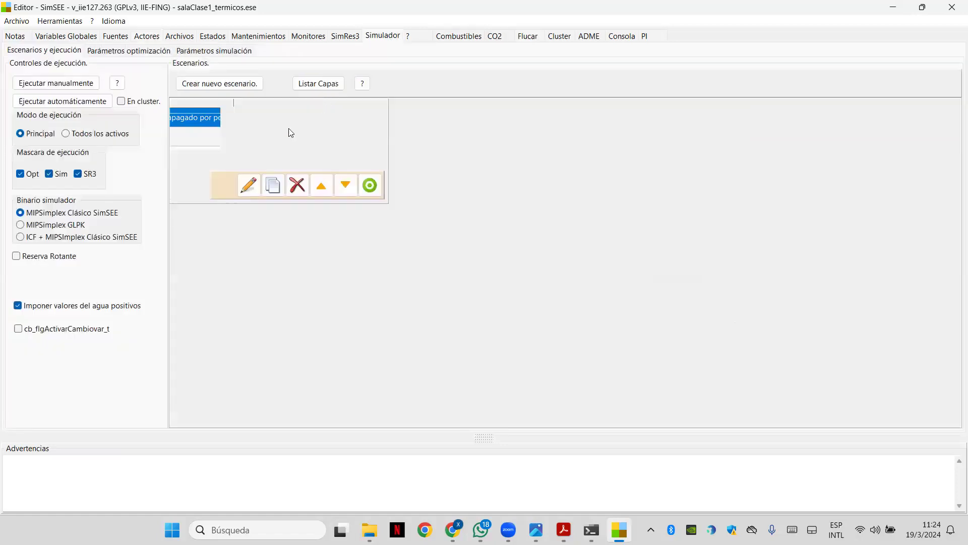
left_click(254, 130)
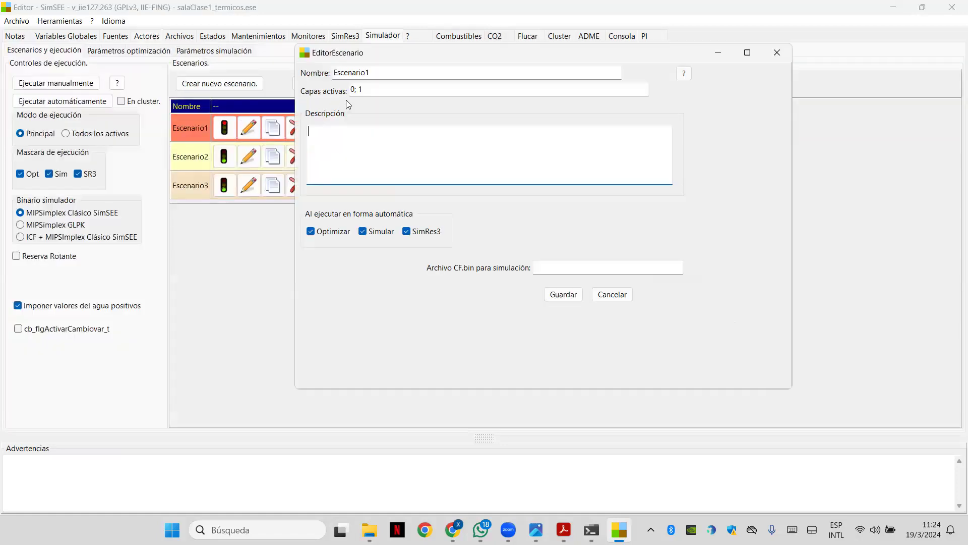
left_click(771, 50)
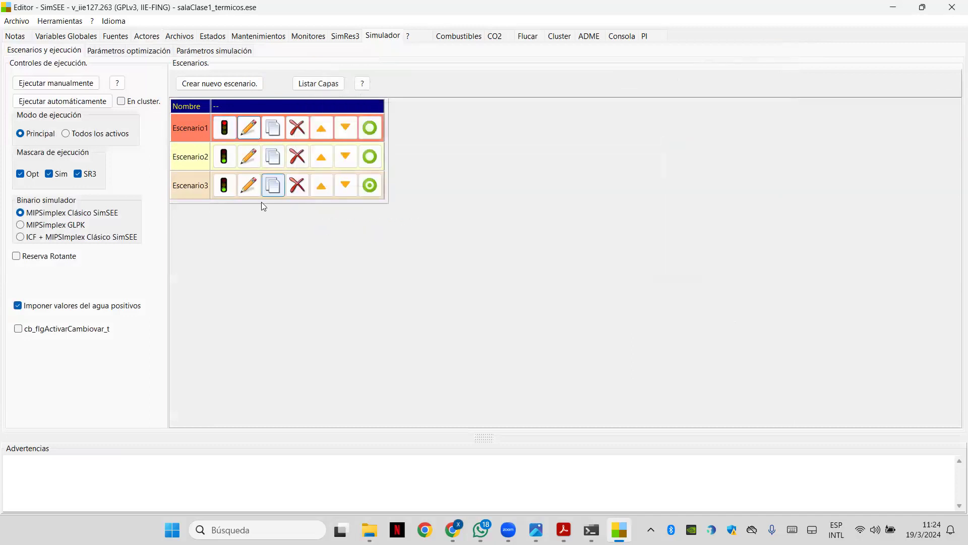
left_click(252, 132)
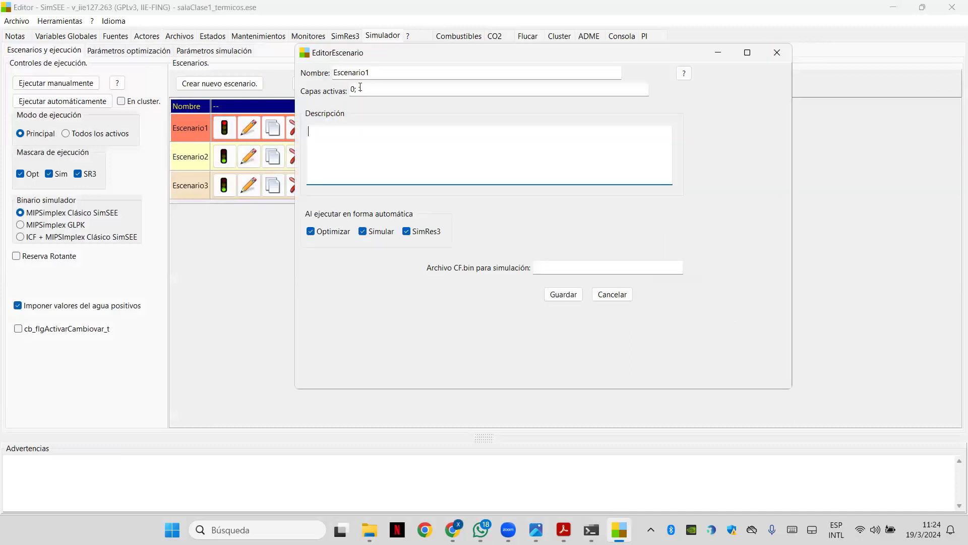
left_click(391, 75)
key("BackSpace")
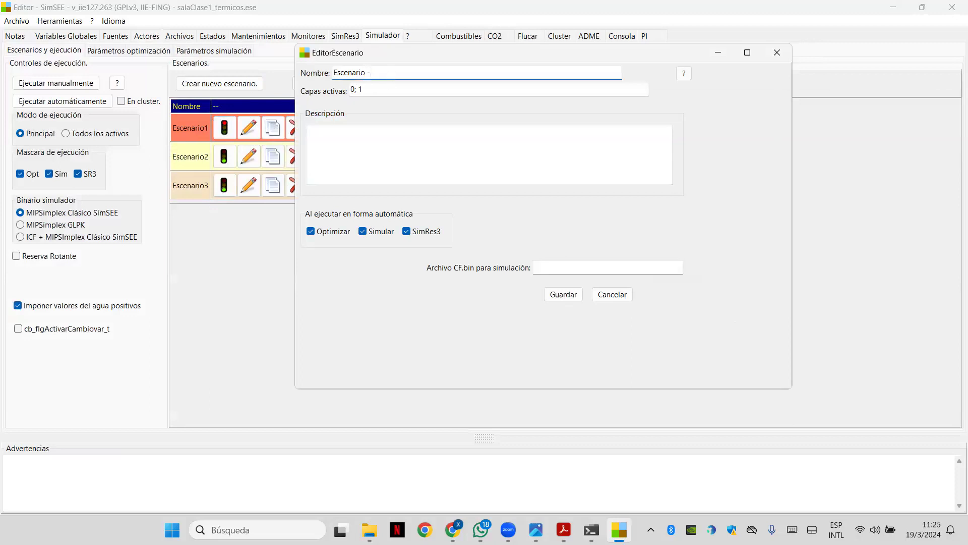
type("- con termico basico")
Enter 0; 1 as the active layers of the renamed scenario and save it
left_click(349, 91)
double_click(348, 92)
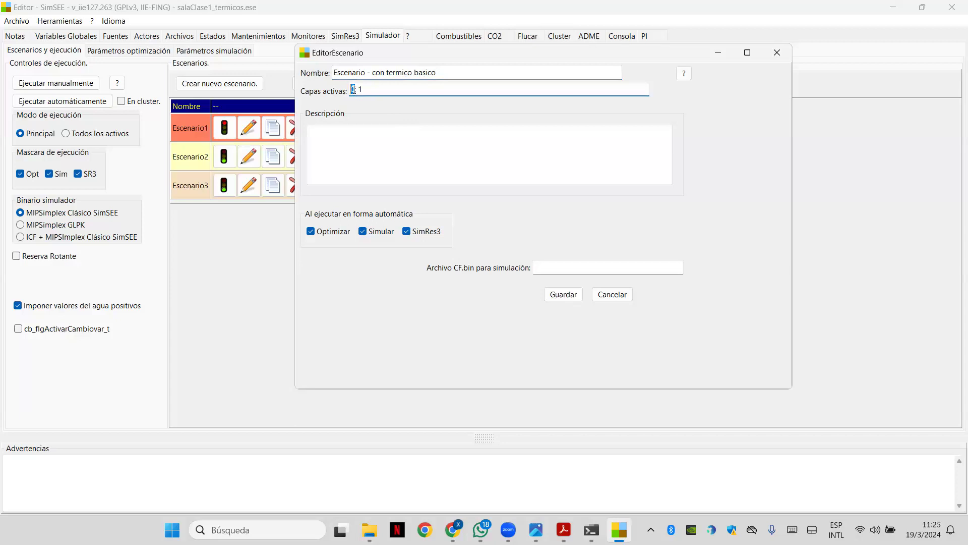
left_click(352, 89)
key("Delete")
key("Delete")
type("1")
type("0")
type(";")
left_click(564, 294)
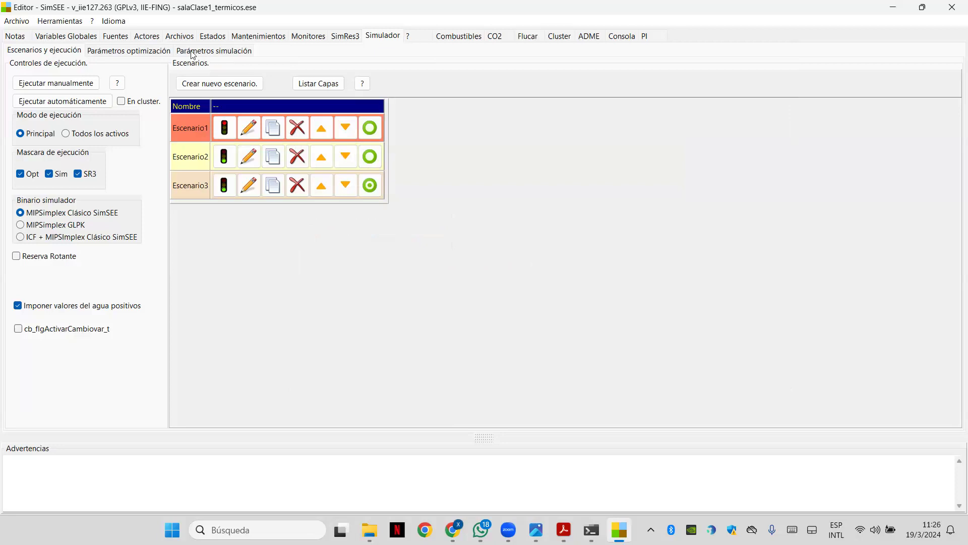
Open the Demanda actor's settings for review and close them without changes
left_click(154, 37)
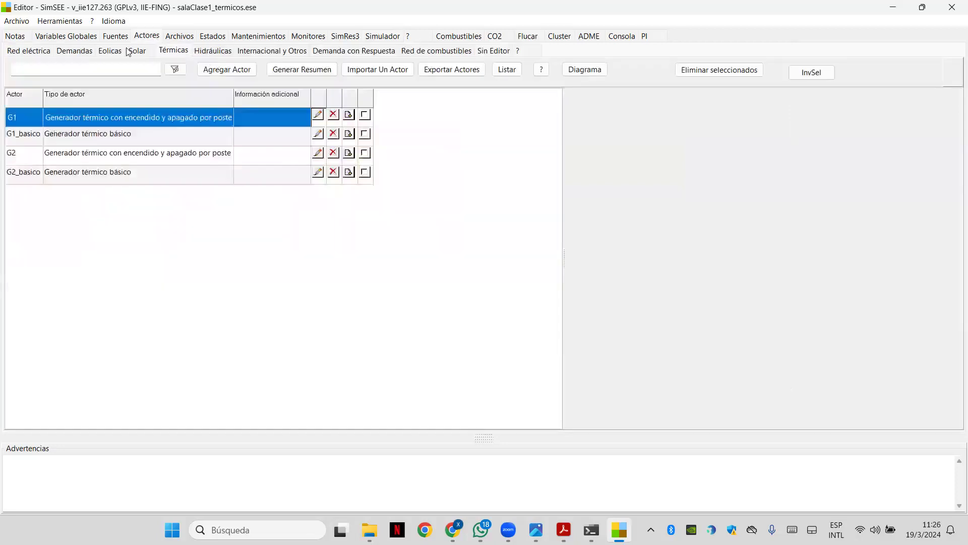
left_click(78, 55)
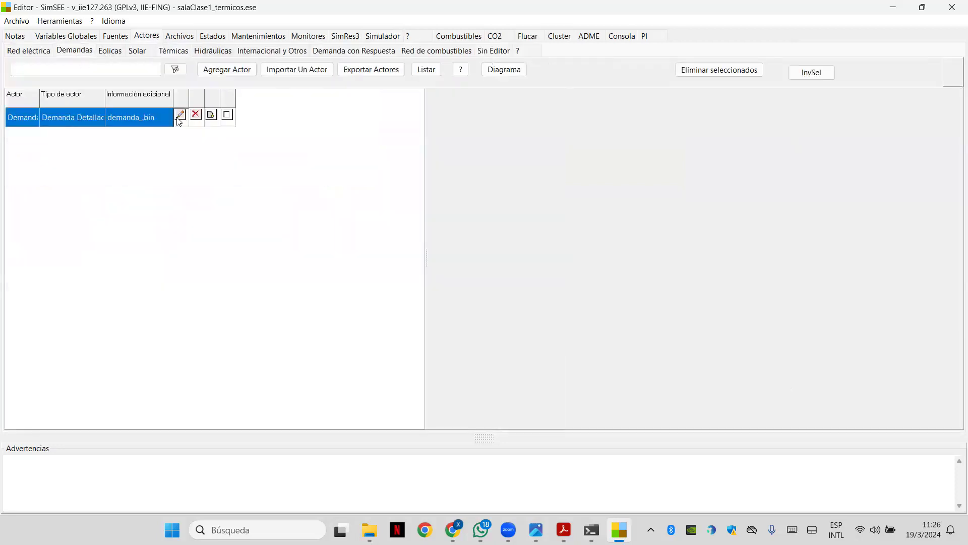
left_click(180, 115)
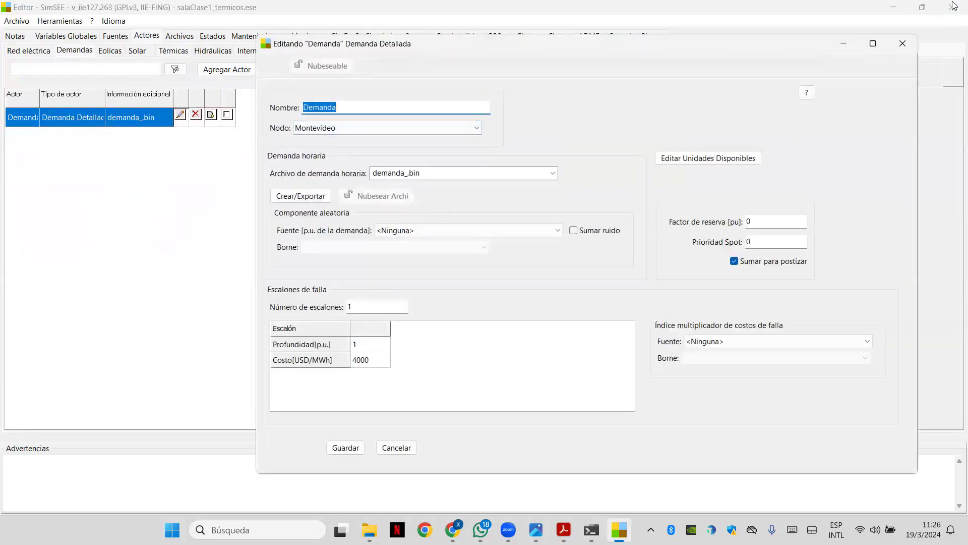
left_click(903, 44)
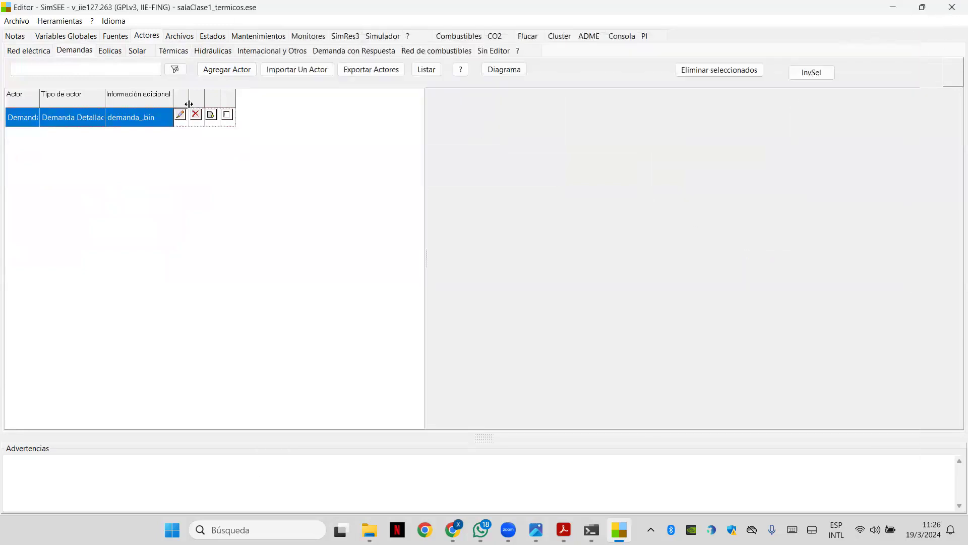
Start a new Demanda Detallada actor, examine the default layer of its available units, and discard the actor
left_click(229, 69)
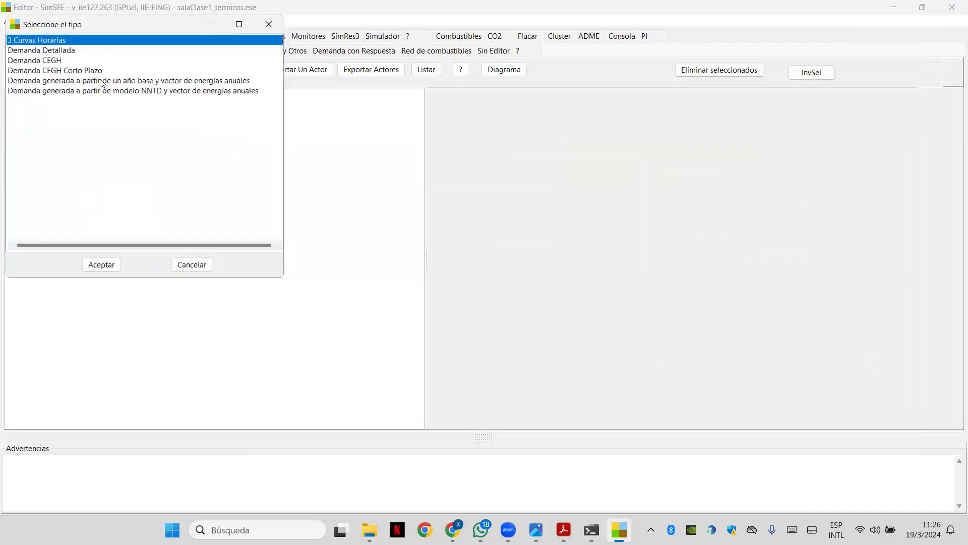
left_click(66, 52)
left_click(102, 265)
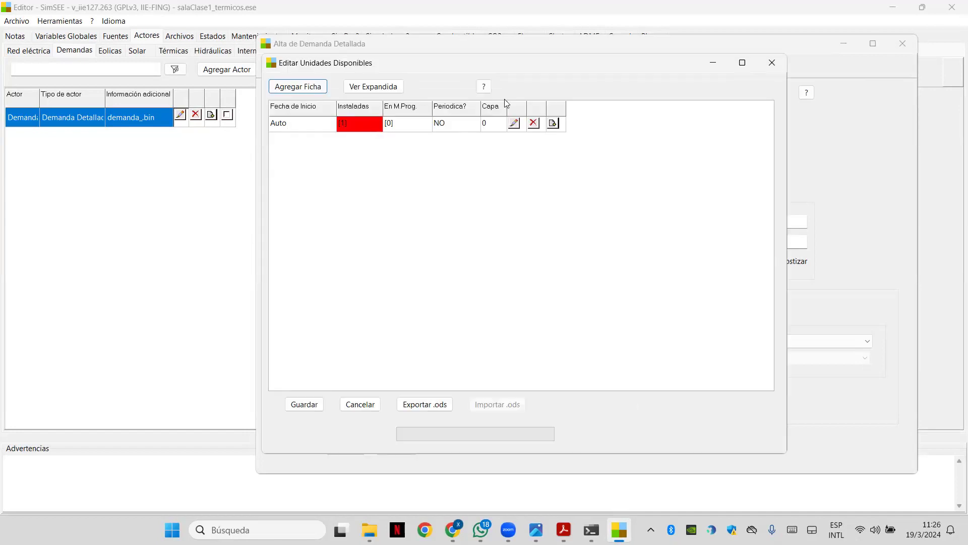
left_click(777, 64)
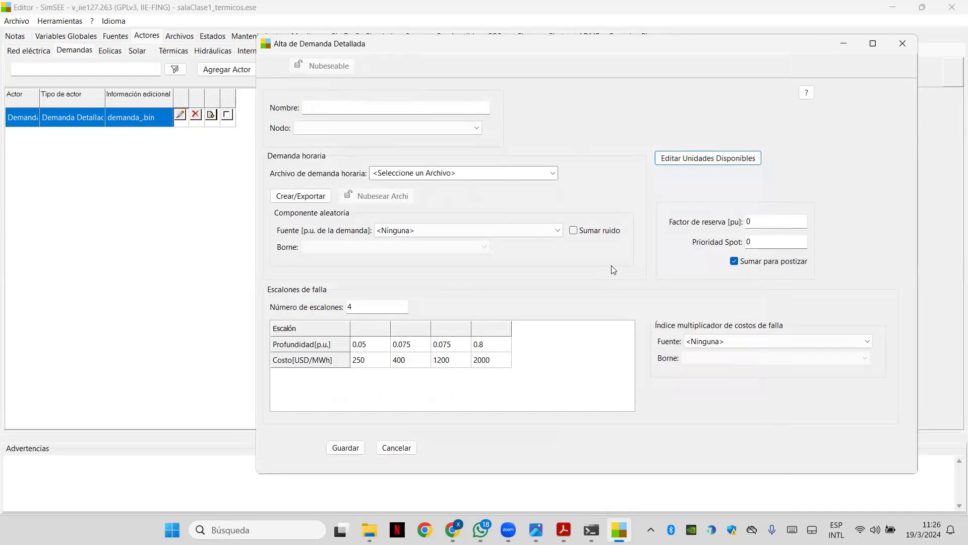
left_click(705, 158)
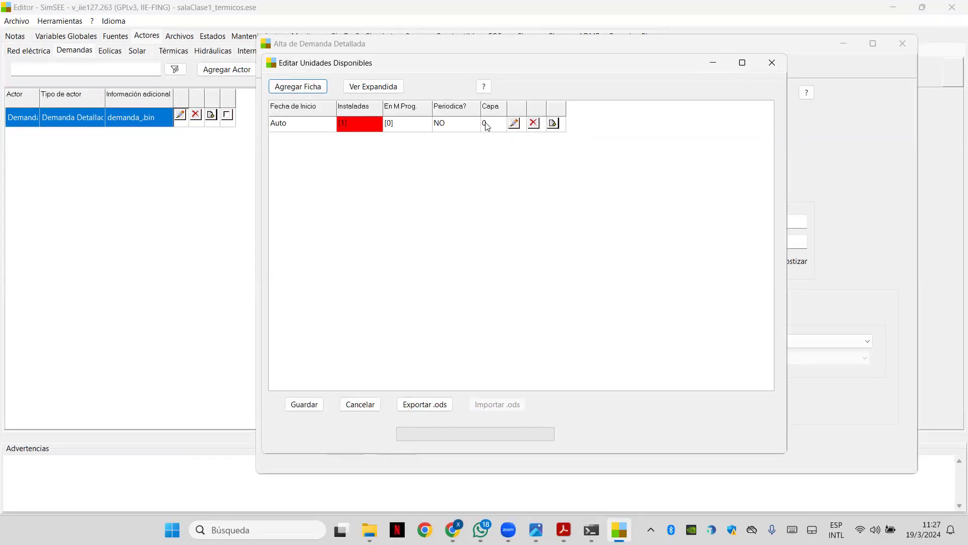
left_click(778, 62)
left_click(903, 43)
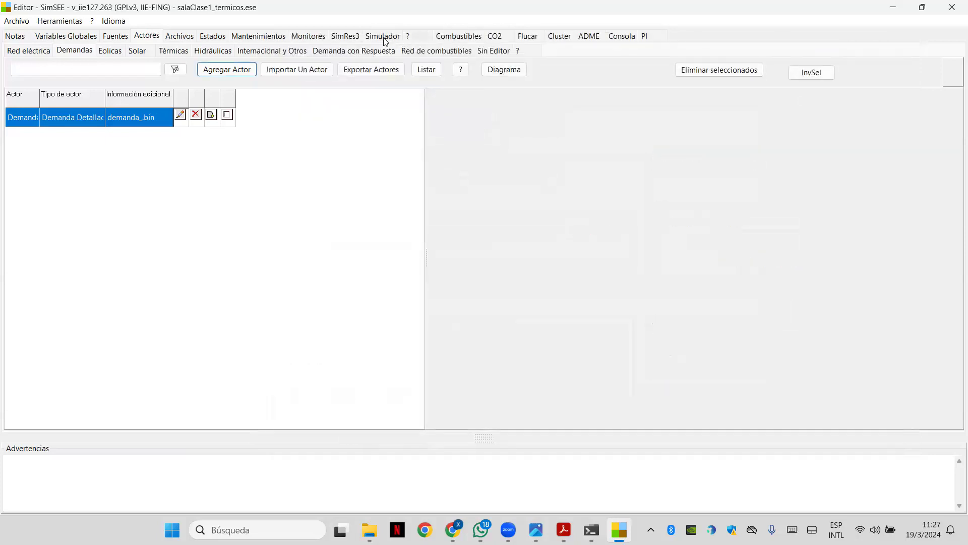
Re-enter layer 0 ahead of layer 1 in the active layers of "Escenario - con termico basico" and save the scenario
left_click(385, 40)
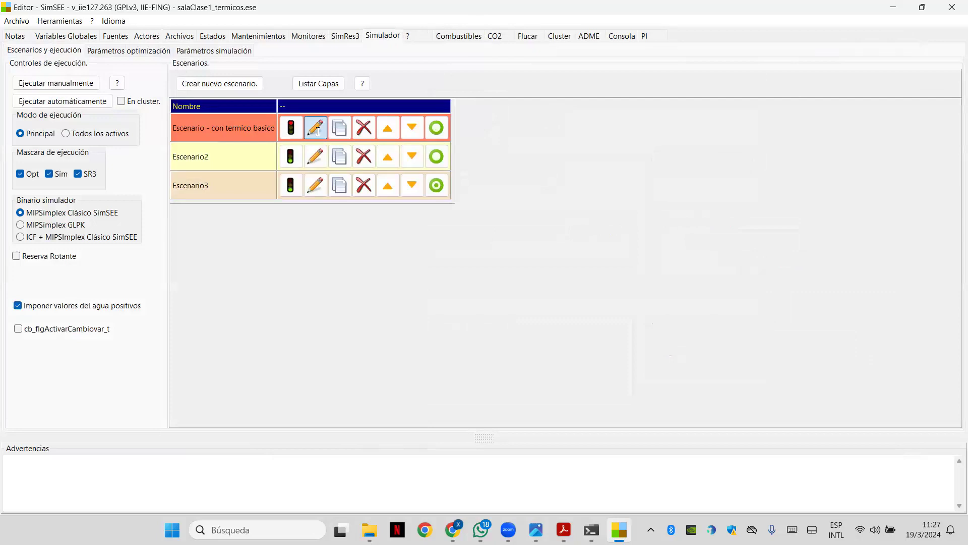
left_click(318, 131)
left_click_drag(355, 91, 342, 97)
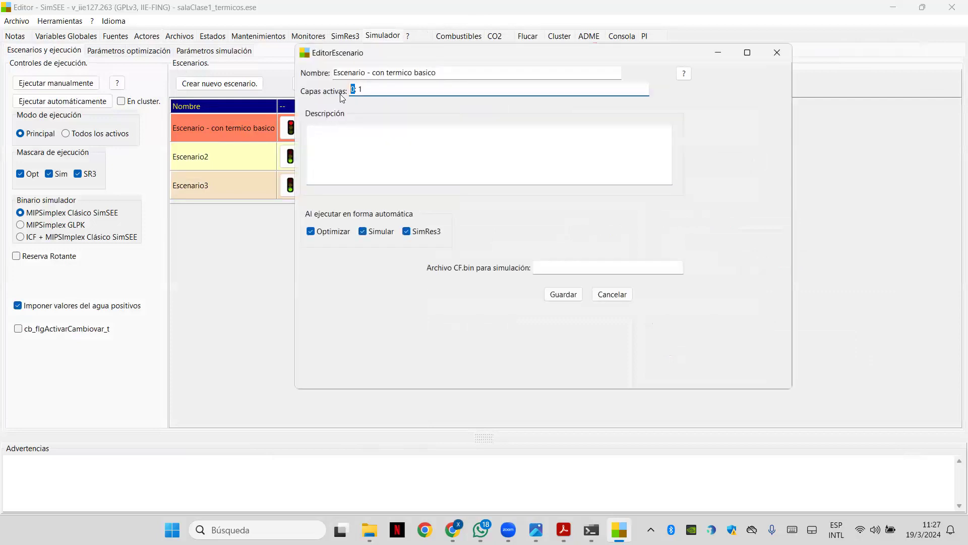
key("BackSpace")
type("0;")
left_click(563, 293)
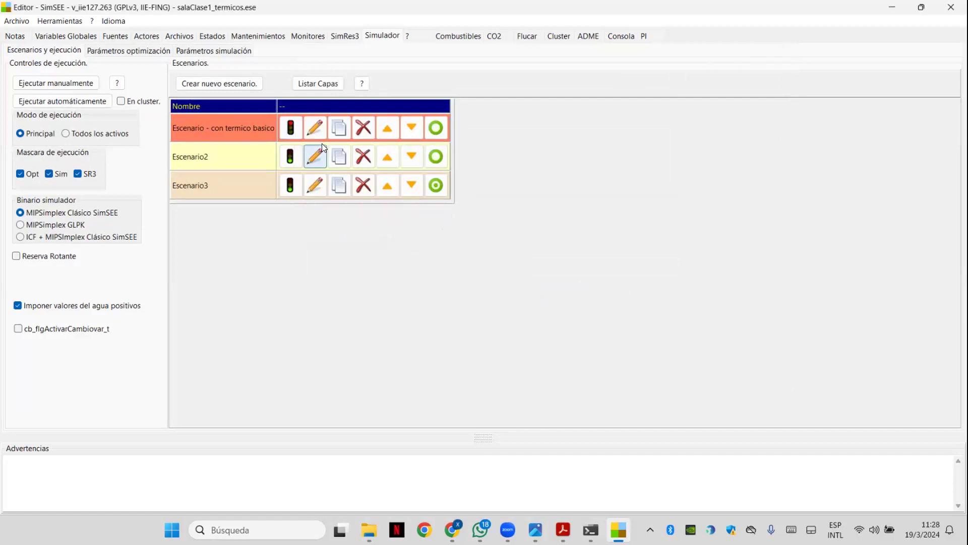
Examine the installed units and layer in the existing Demanda actor's available units, and close the units list
left_click(150, 38)
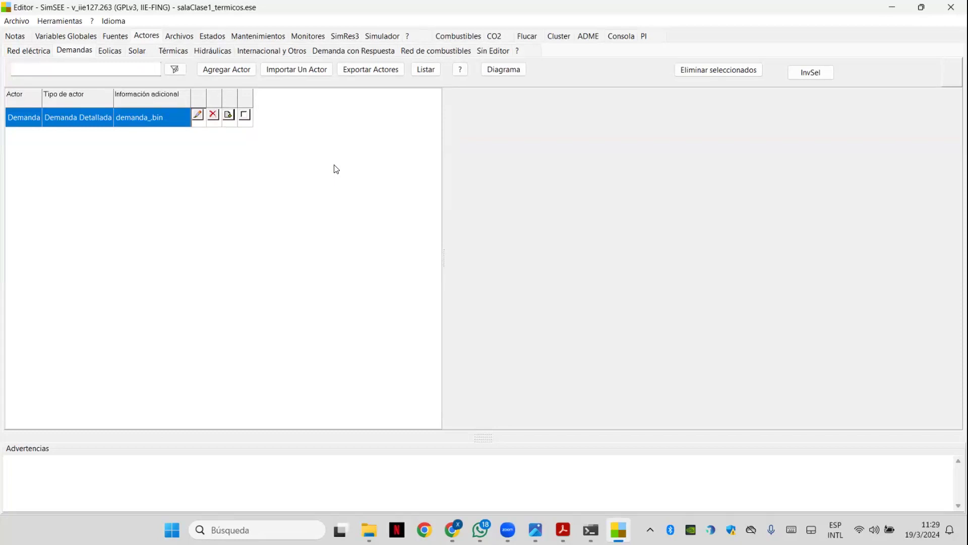
left_click(198, 115)
left_click(697, 153)
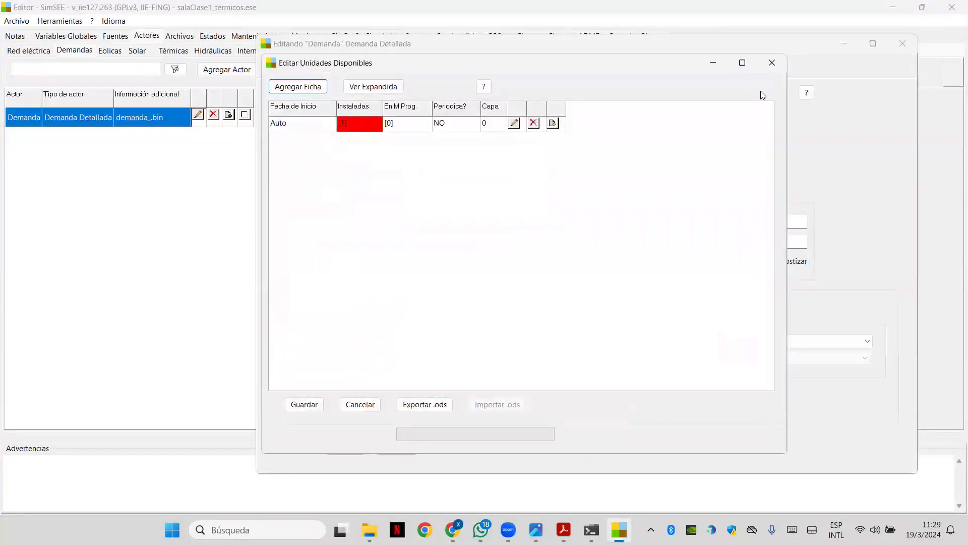
left_click(772, 62)
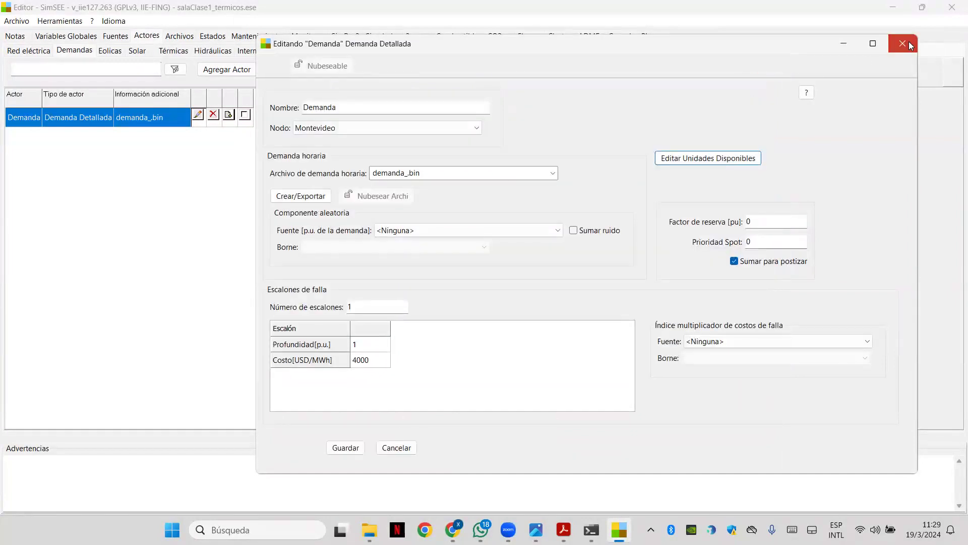
Close the Demanda actor, examine the layer of the Montevideo node's available units, and close the node without saving
left_click(908, 42)
left_click(46, 51)
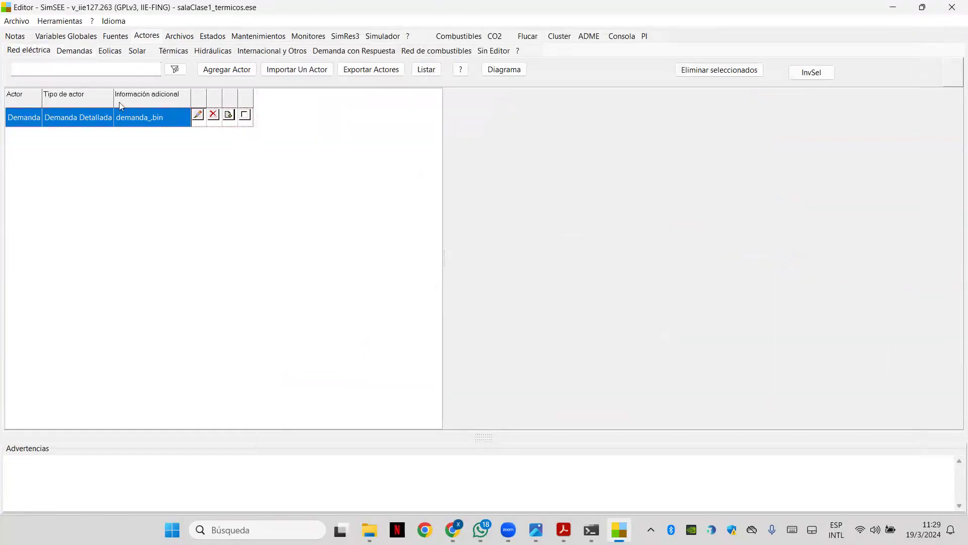
left_click(183, 115)
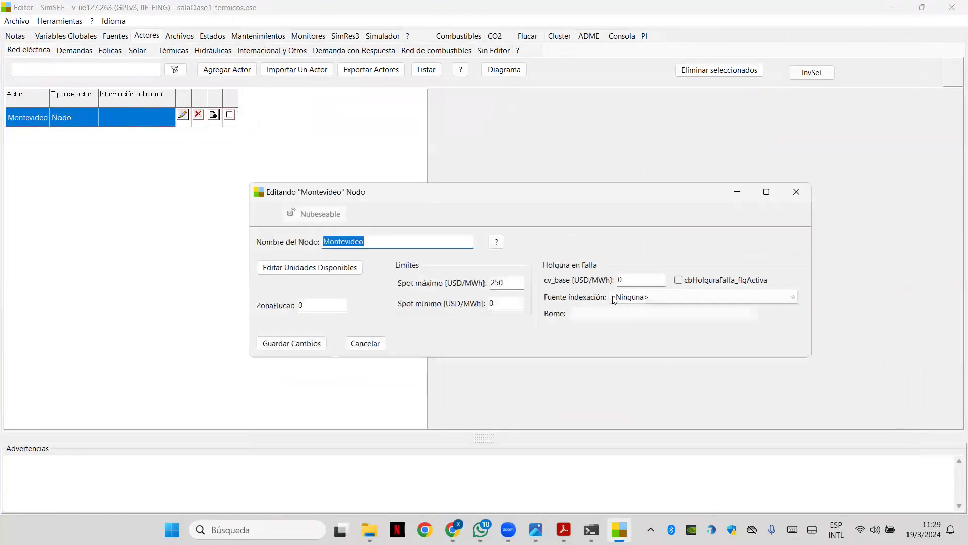
left_click(300, 268)
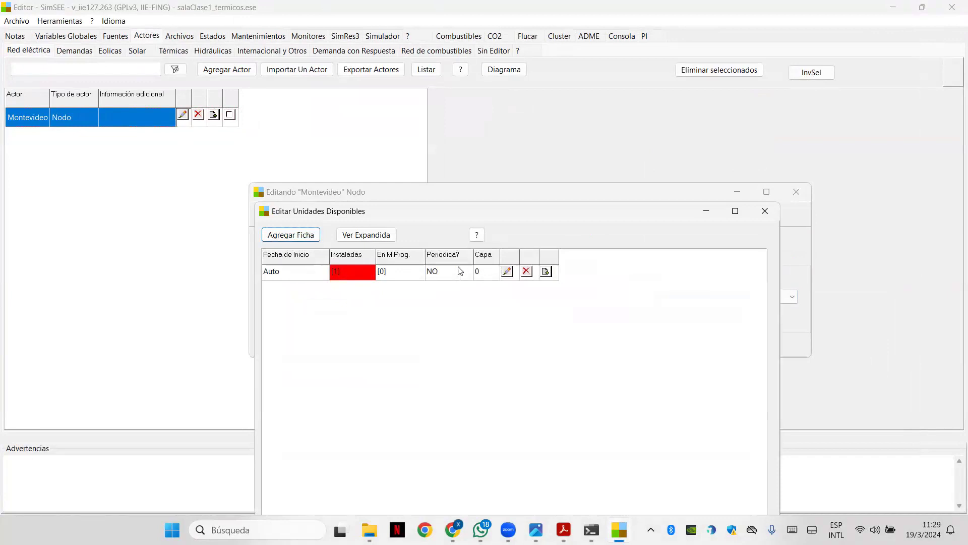
left_click(773, 212)
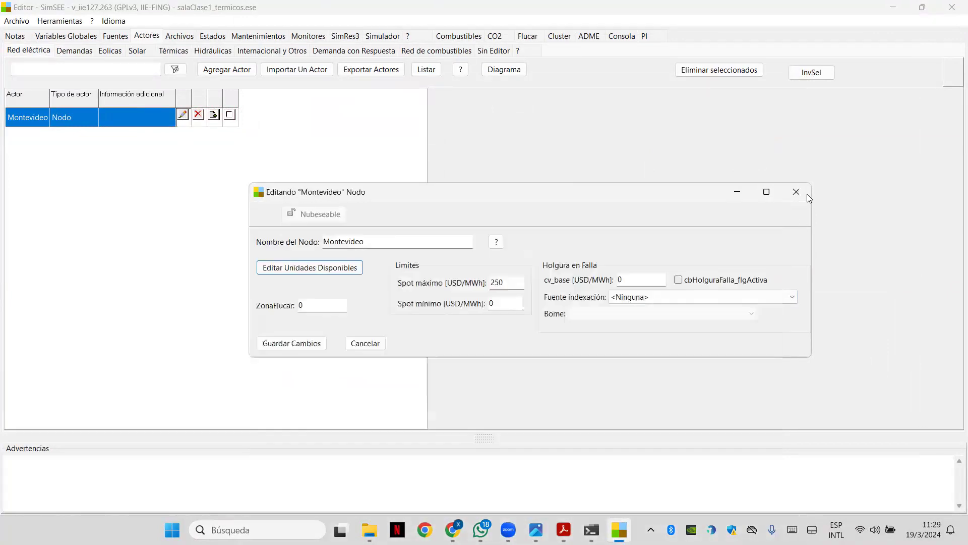
left_click(806, 194)
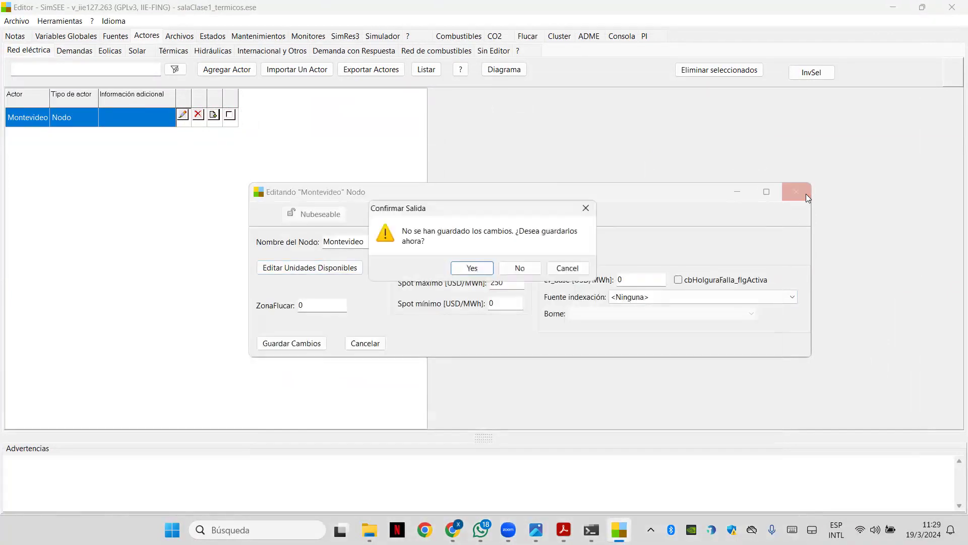
left_click(511, 268)
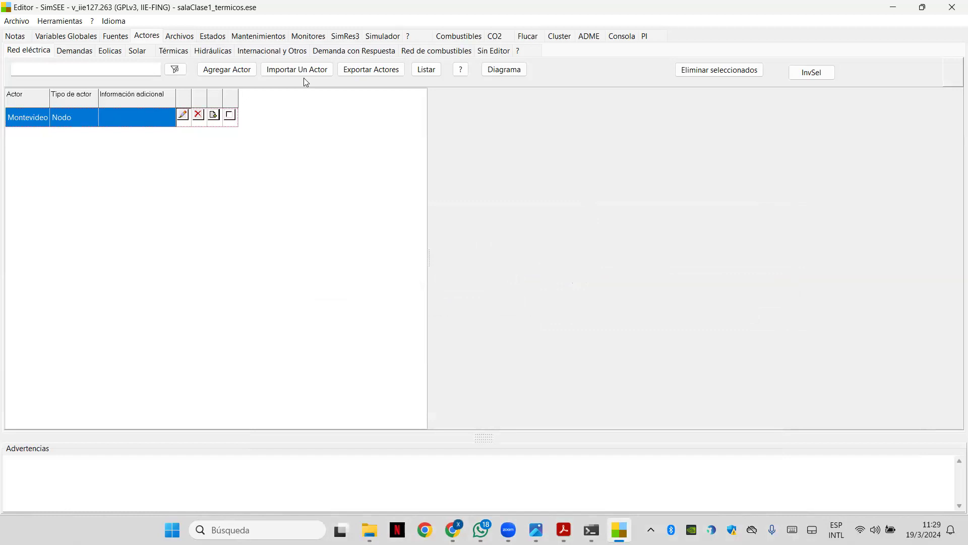
Open the G1 thermal generator's settings for review and close them without changes
left_click(179, 50)
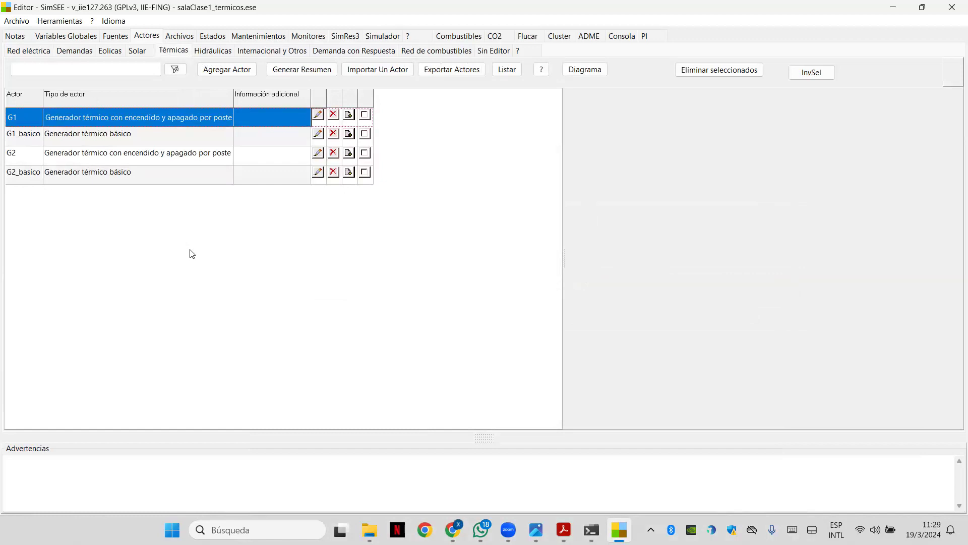
left_click(318, 117)
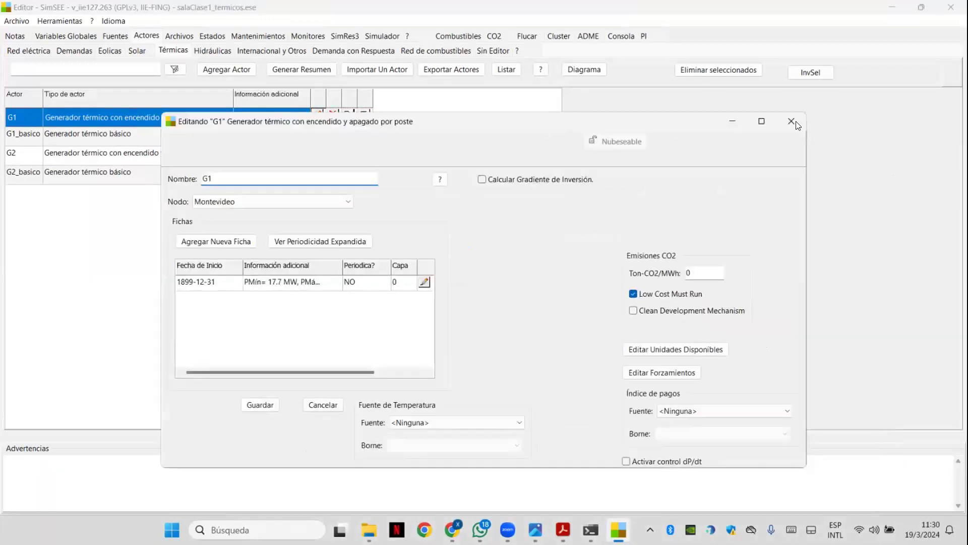
left_click(794, 121)
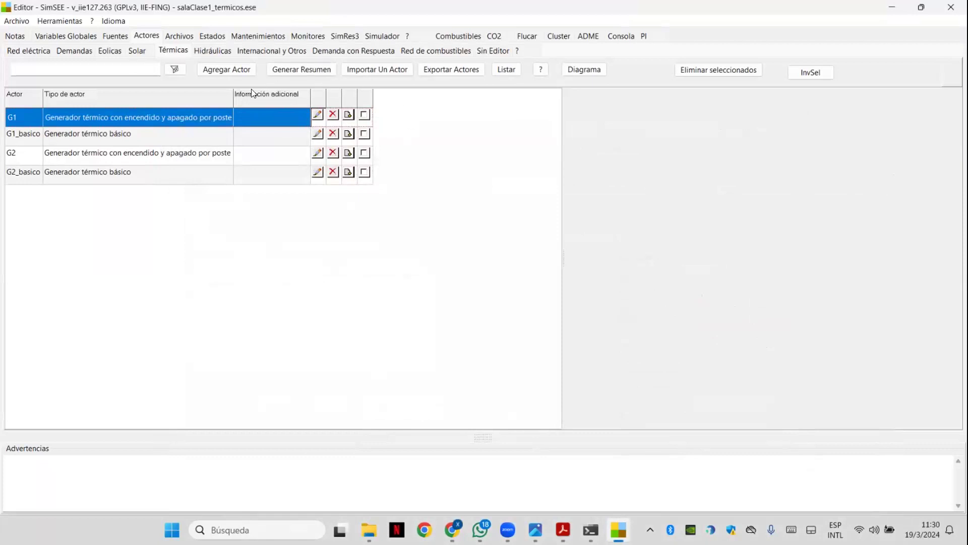
Create a new scenario, rename it Escenario_0, keep layer 0 as its only active layer, and save it
left_click(373, 34)
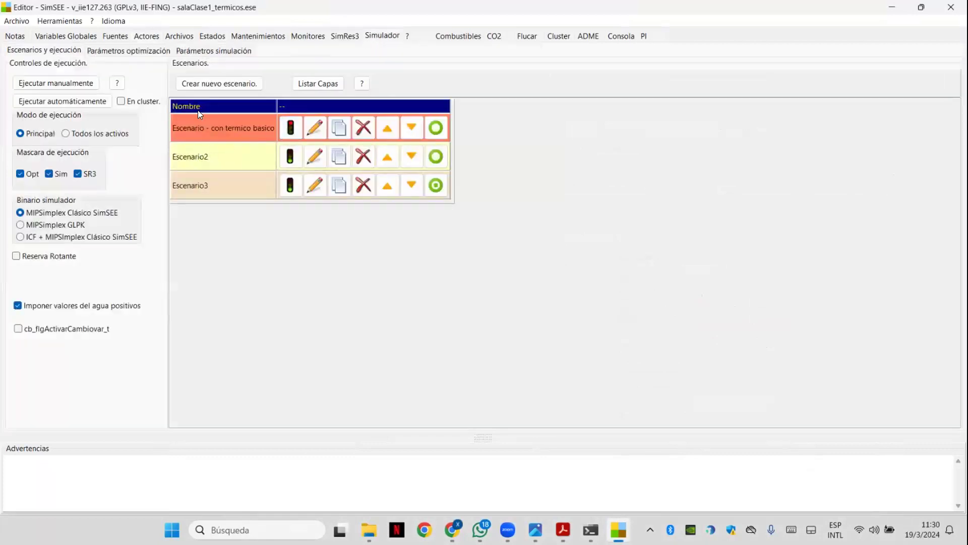
left_click(227, 83)
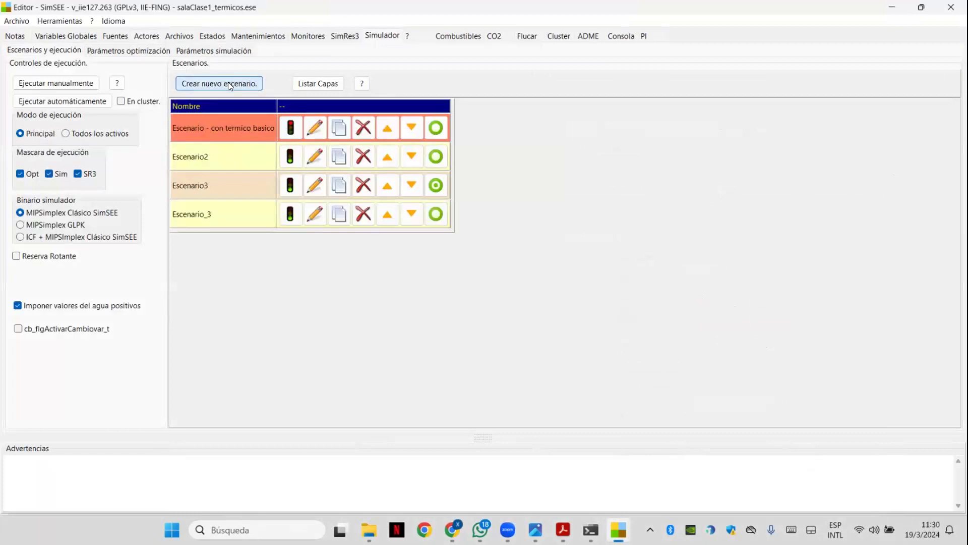
left_click(318, 220)
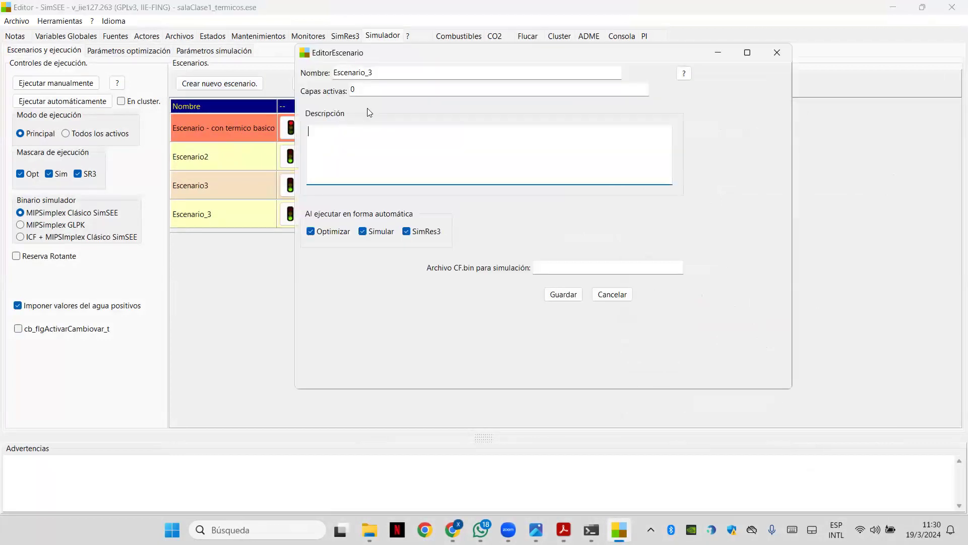
left_click(401, 70)
key("BackSpace")
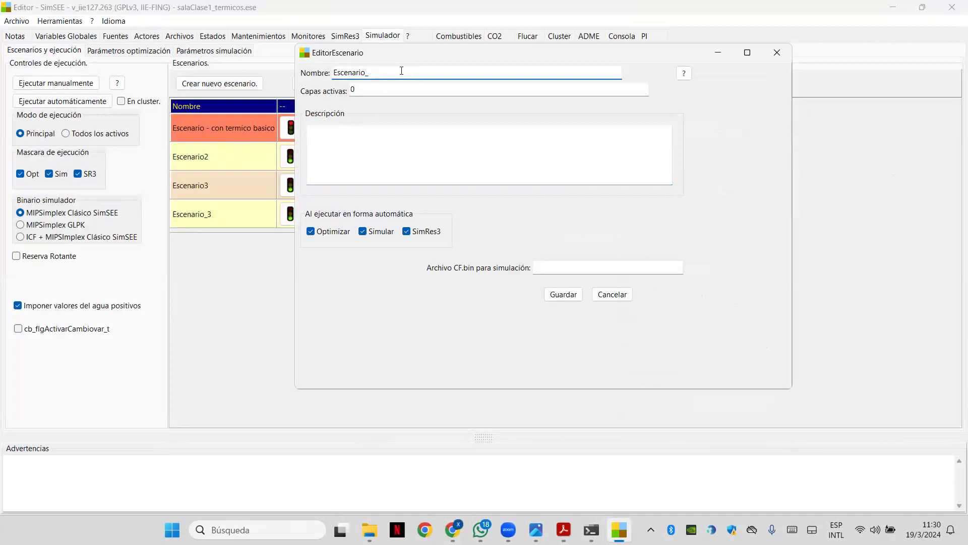
type("0")
key("Tab")
left_click(571, 298)
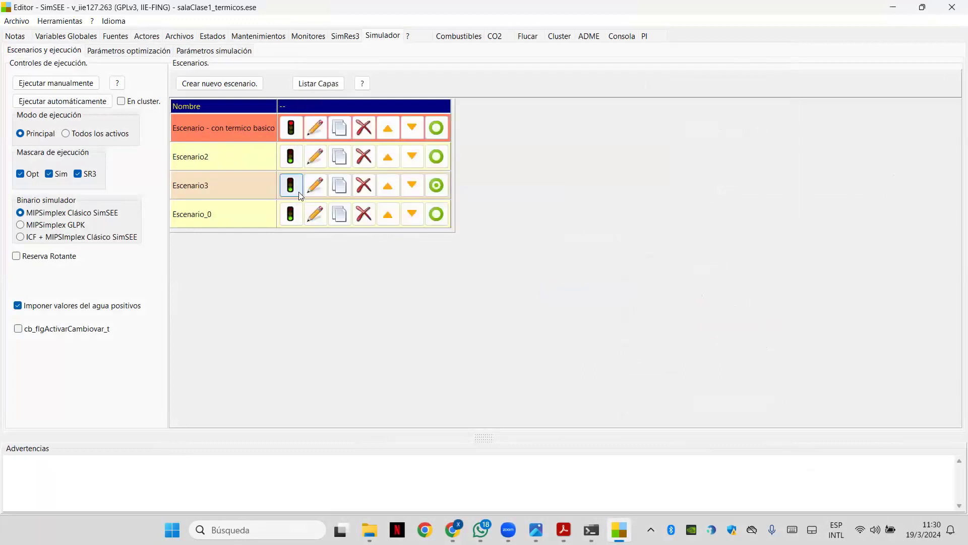
Deactivate Escenario2 and Escenario3, and check the active layers of Escenario_0 without changing them
left_click(296, 161)
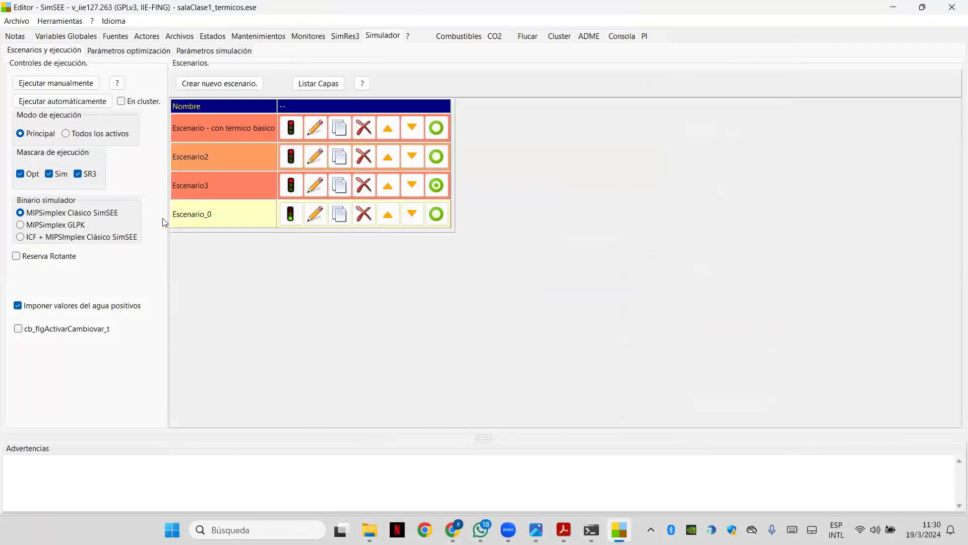
left_click(315, 213)
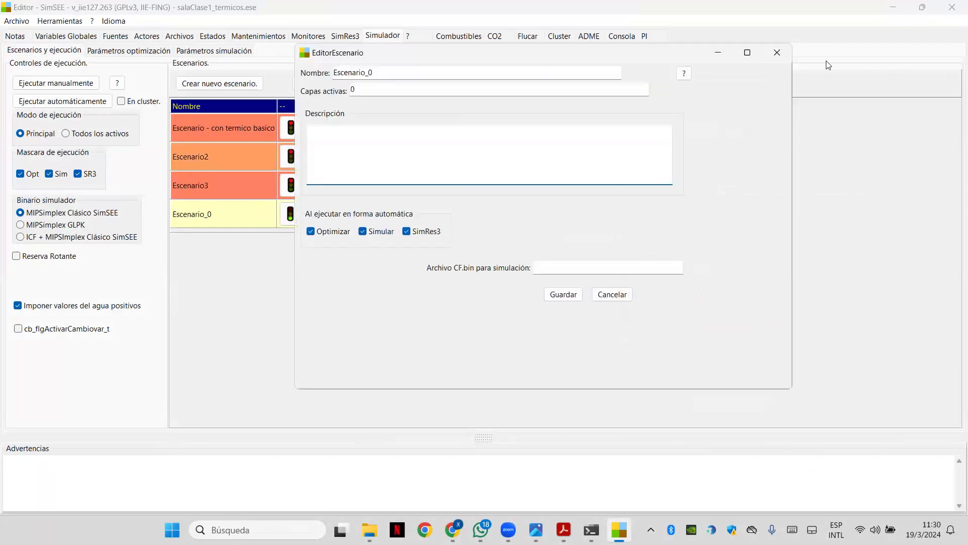
left_click(785, 59)
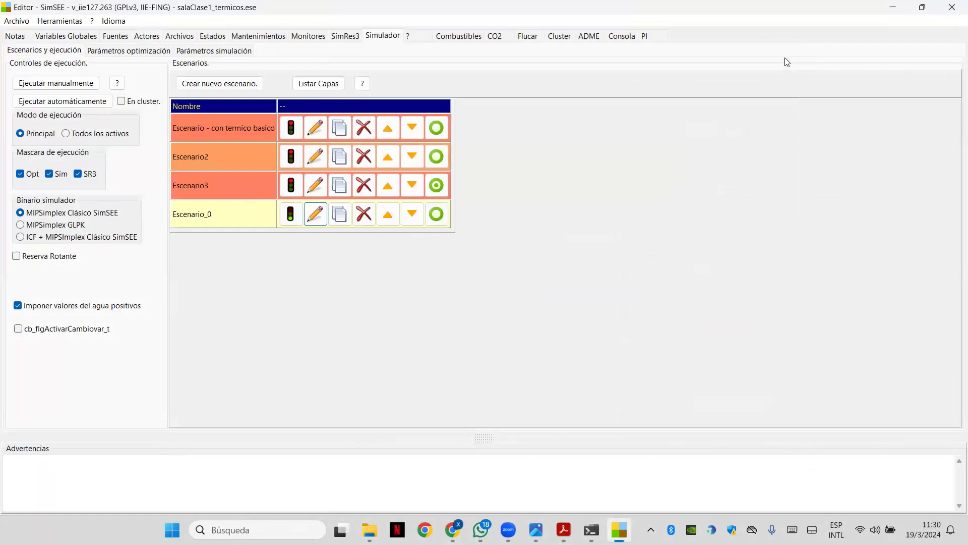
Review the installed units per layer for thermal generator G1, and save its units list and the generator
left_click(152, 37)
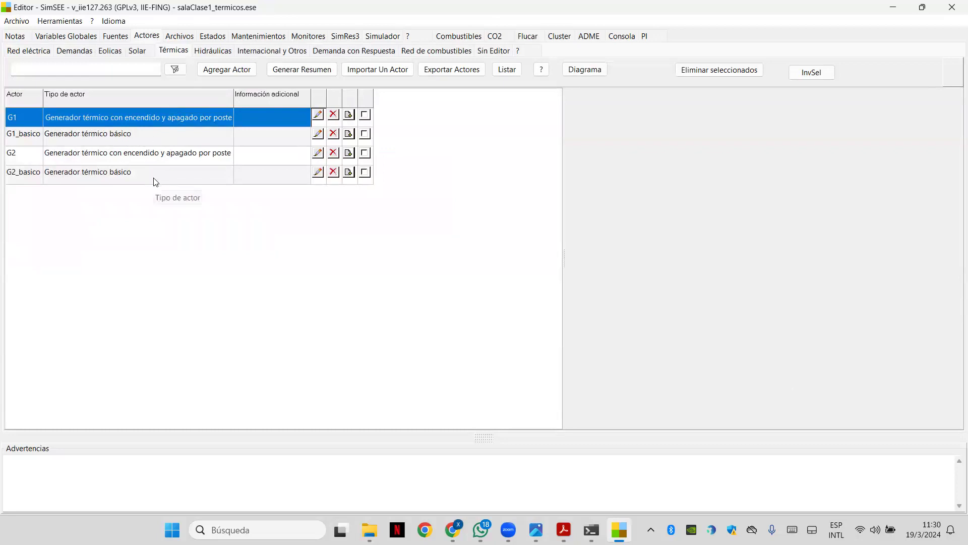
left_click(318, 117)
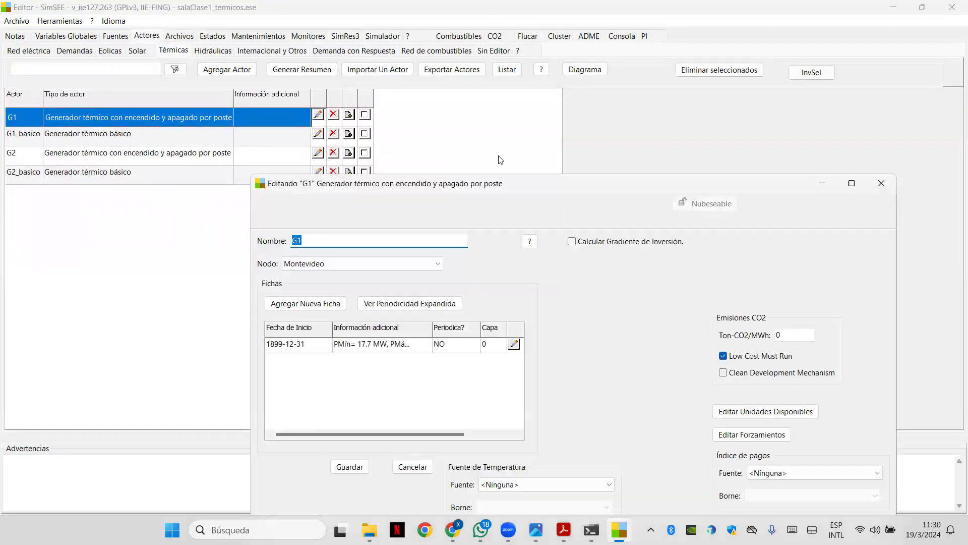
left_click_drag(548, 192, 413, 100)
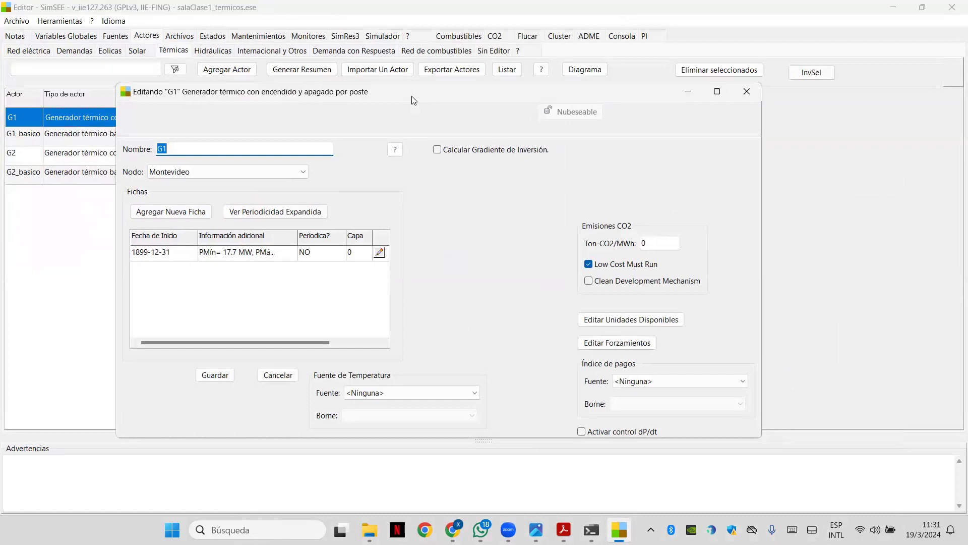
left_click(605, 326)
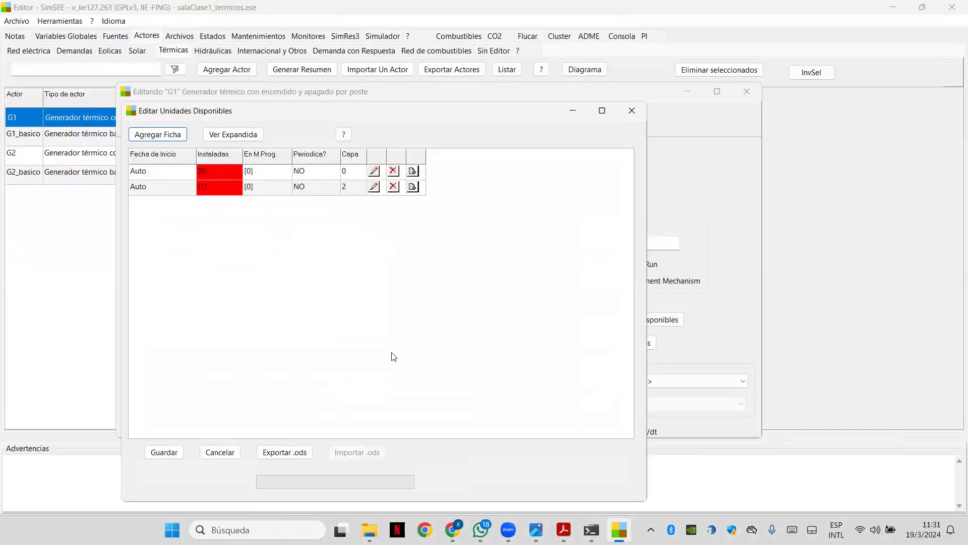
left_click(164, 453)
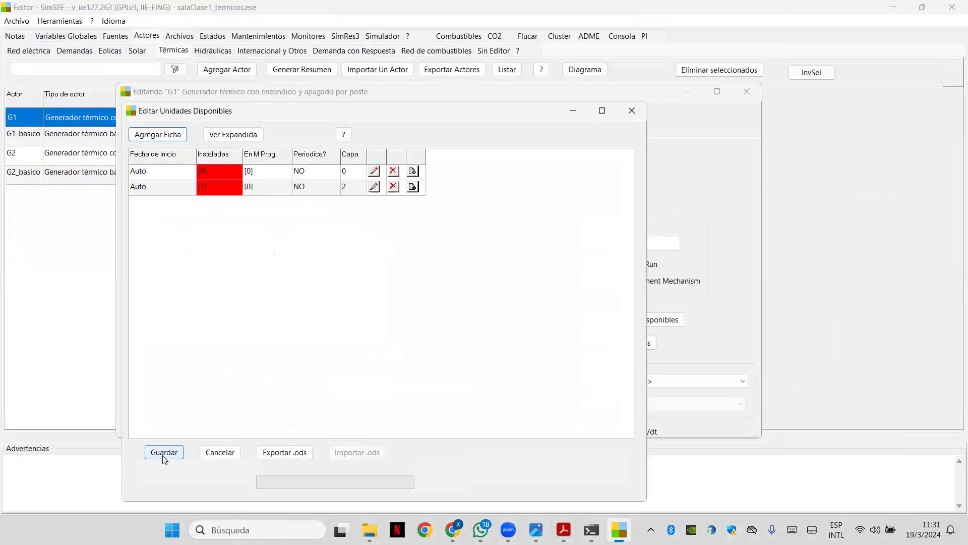
left_click(212, 376)
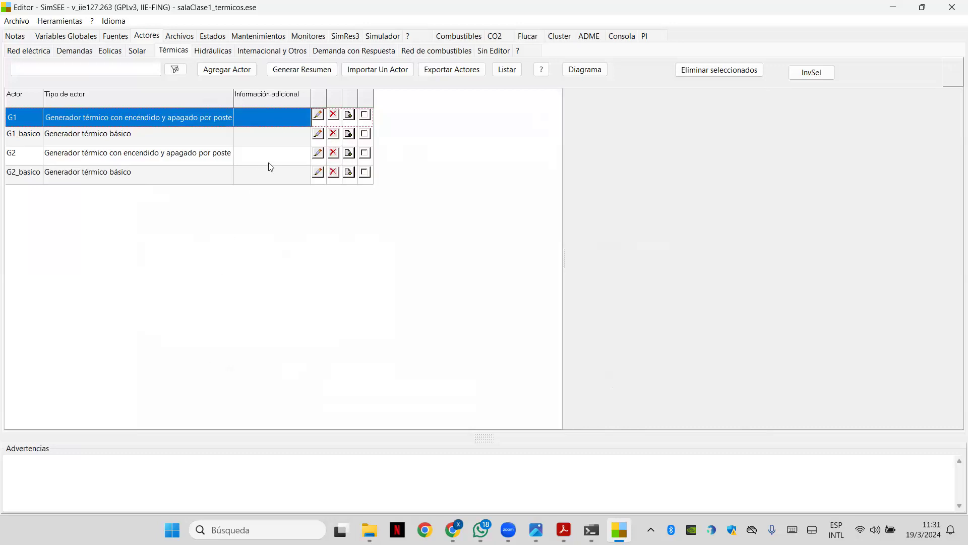
Recheck the layers in G1's available units, and close the list and the generator without changes
left_click(318, 117)
left_click(750, 412)
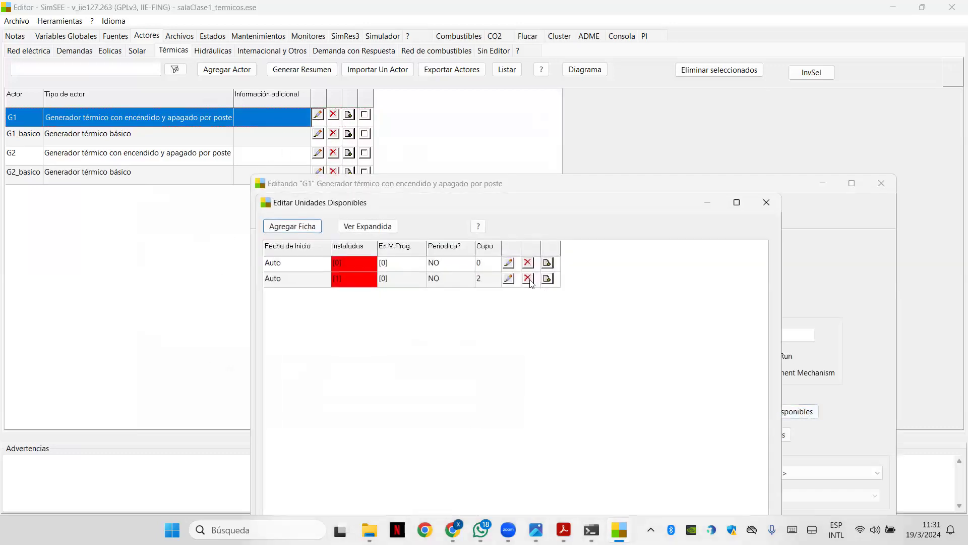
left_click(766, 202)
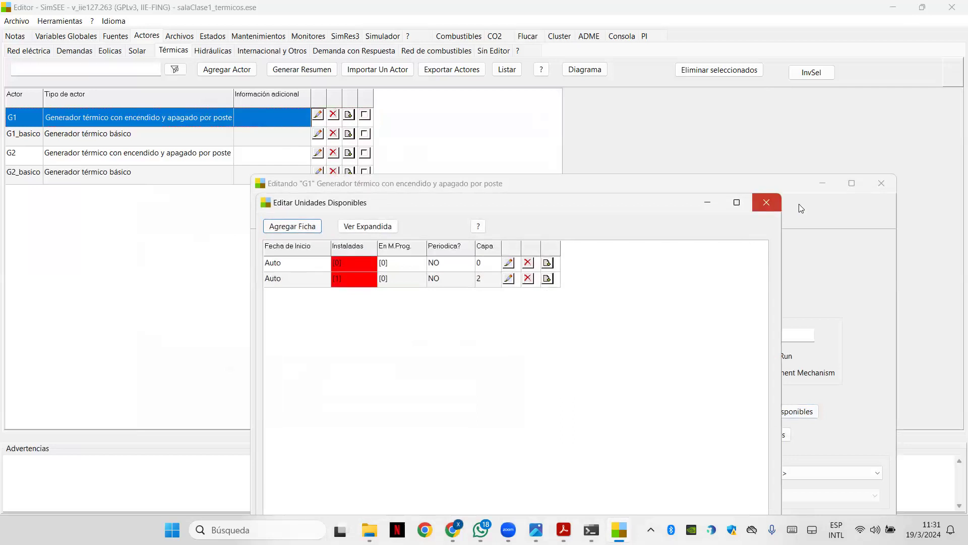
key("Escape")
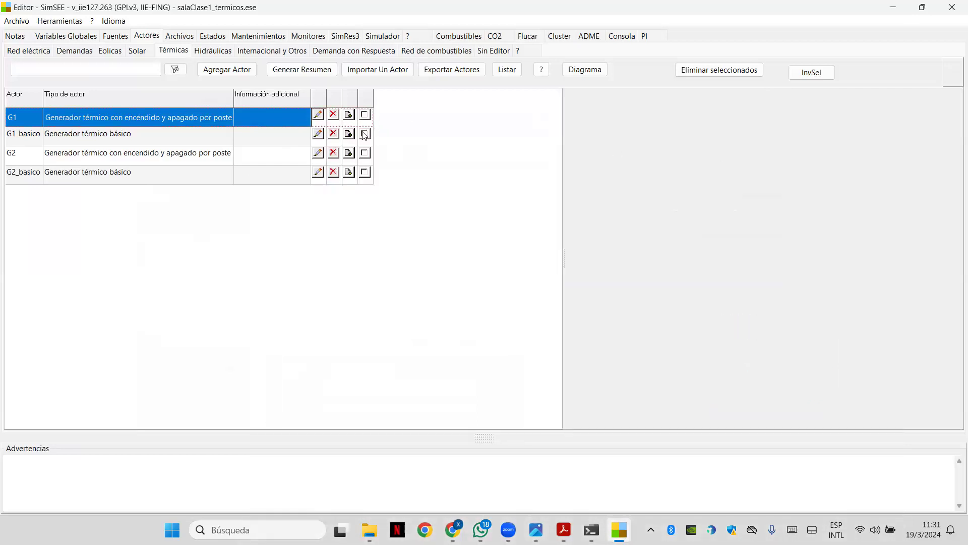
Review the installed units per layer for G1_basico, and save its units list and the generator
left_click(319, 136)
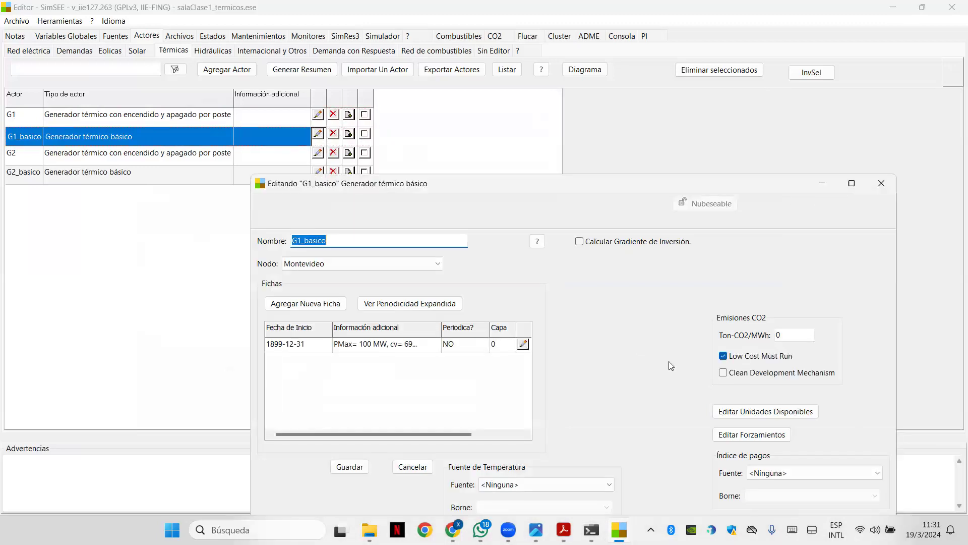
left_click(765, 417)
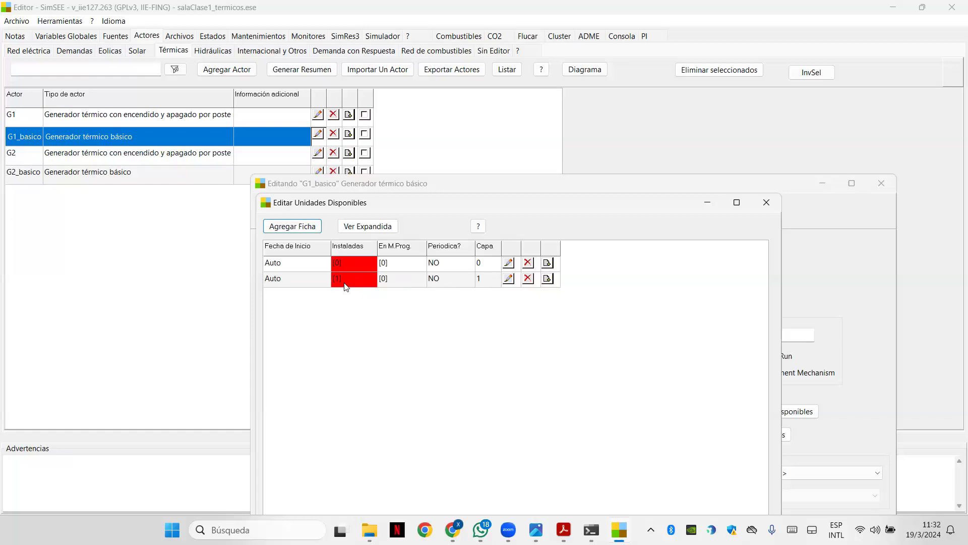
left_click_drag(475, 199, 460, 146)
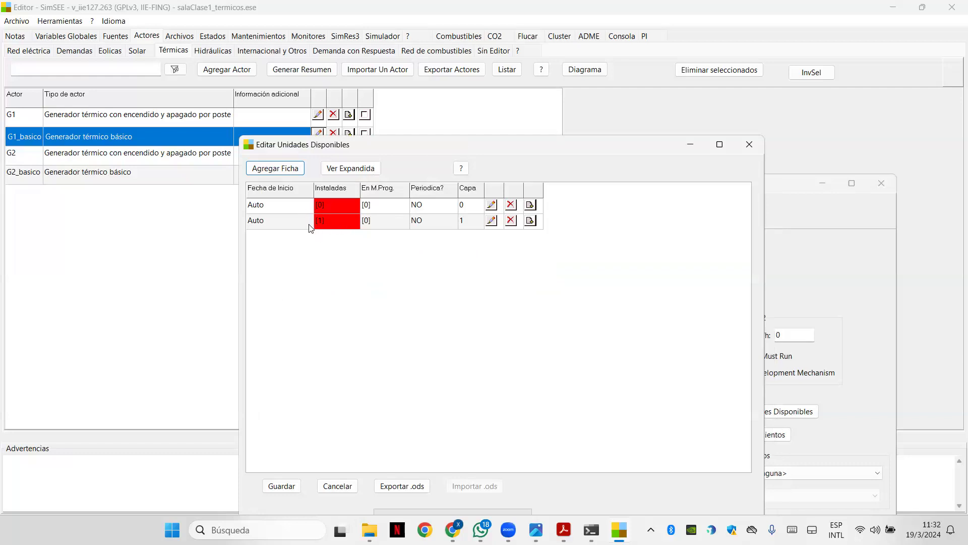
left_click(281, 486)
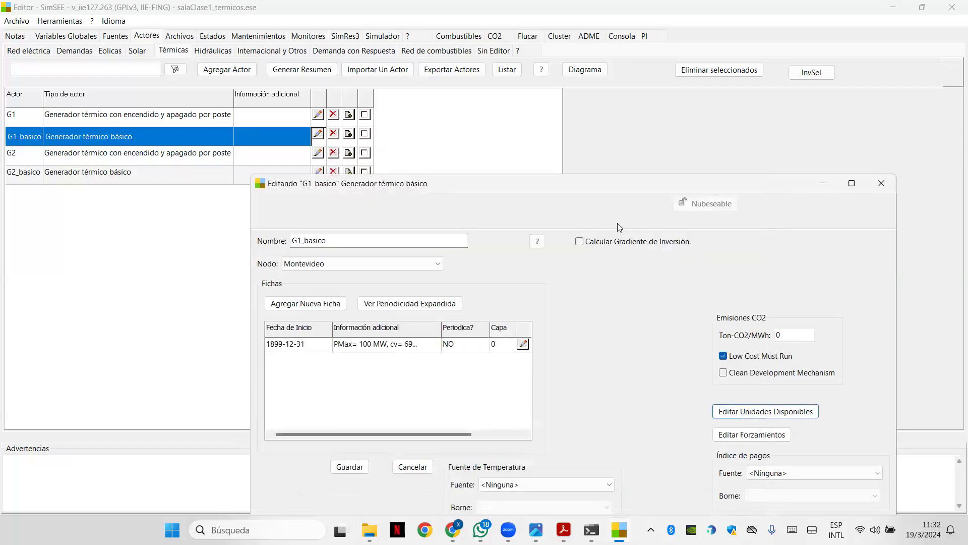
left_click_drag(592, 186, 561, 103)
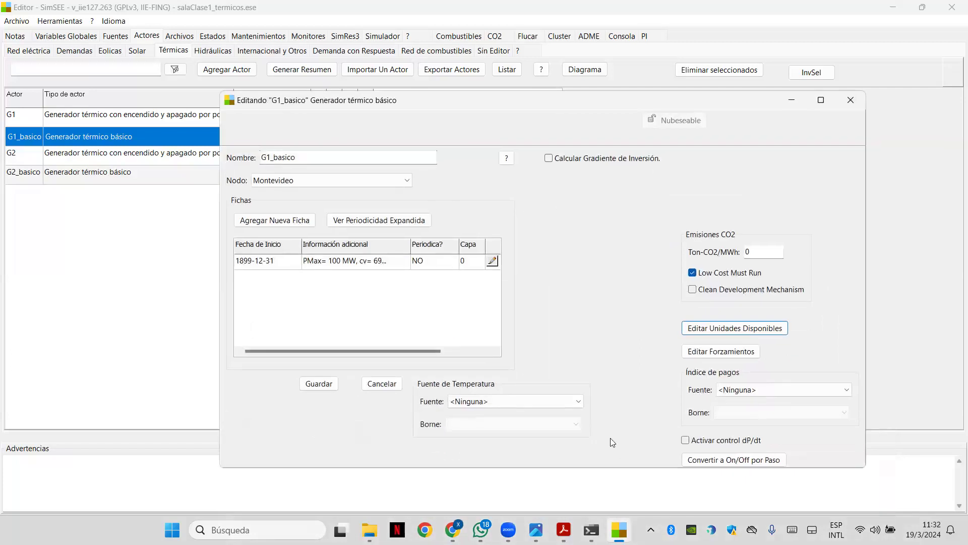
left_click(318, 383)
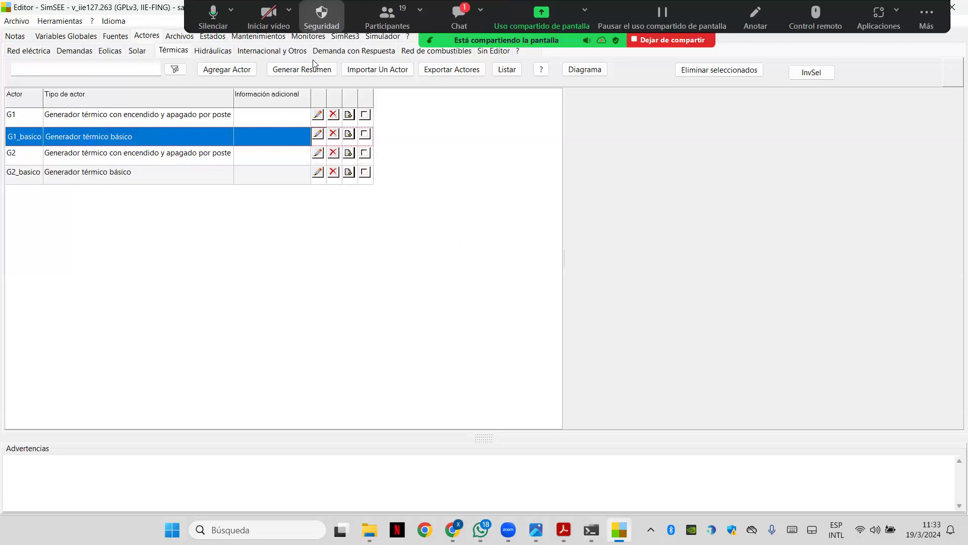
Review the installed units per layer in G1_basico's available units, and close the list without changes
left_click(318, 134)
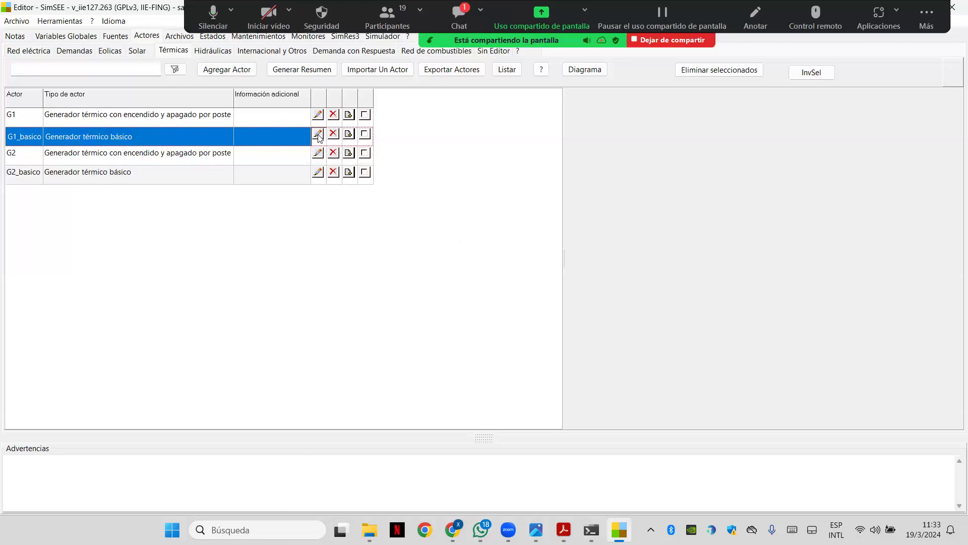
left_click(761, 414)
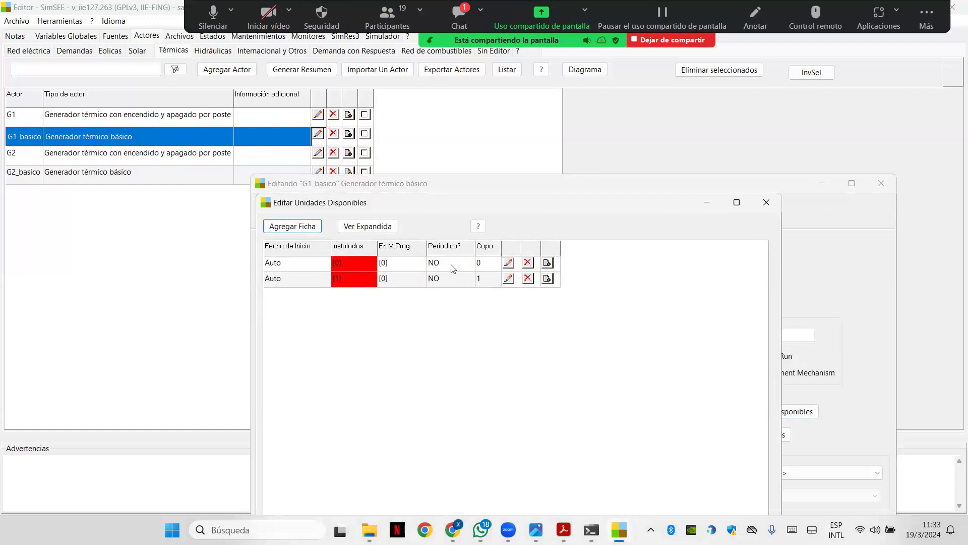
left_click_drag(500, 195, 480, 143)
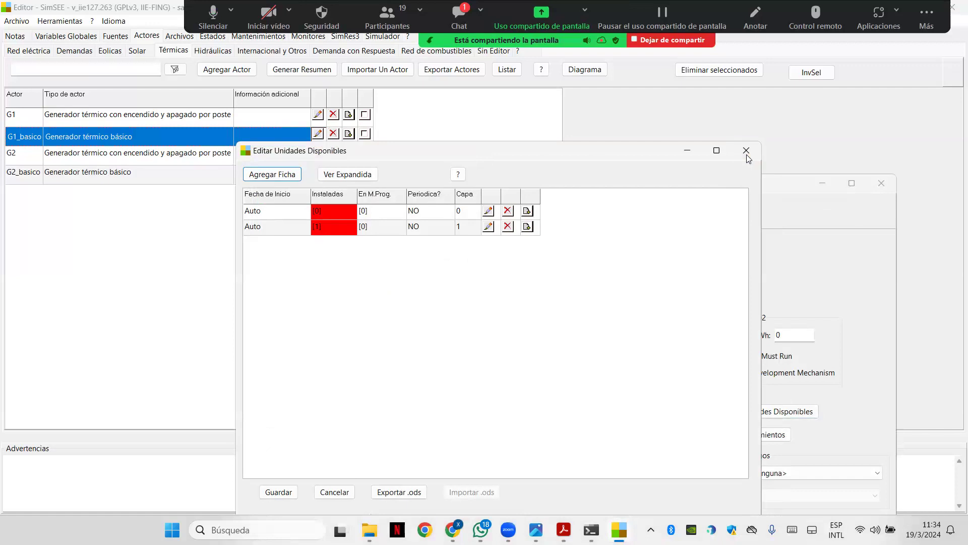
left_click(747, 154)
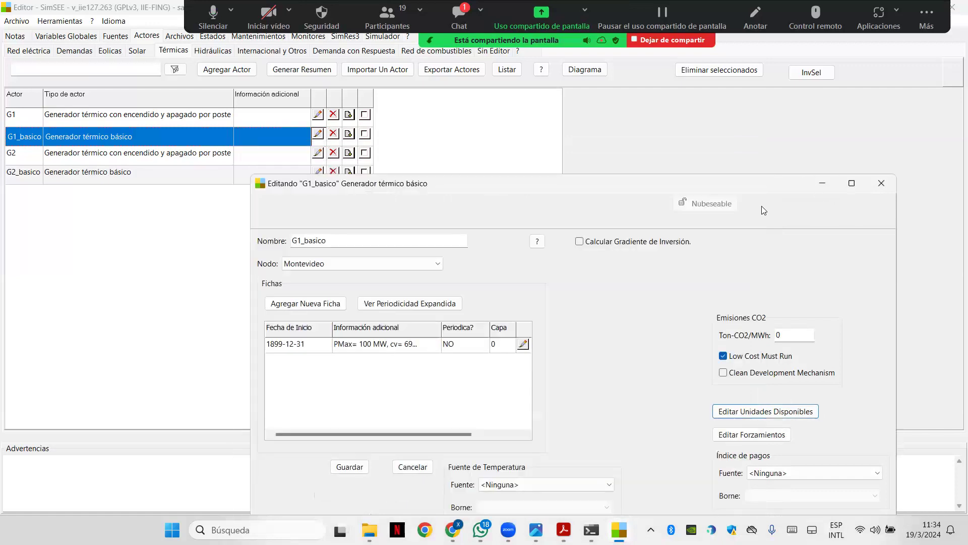
Check the layer of G1_basico's parameter record, compare it with its available units, and close everything without changes
left_click(523, 345)
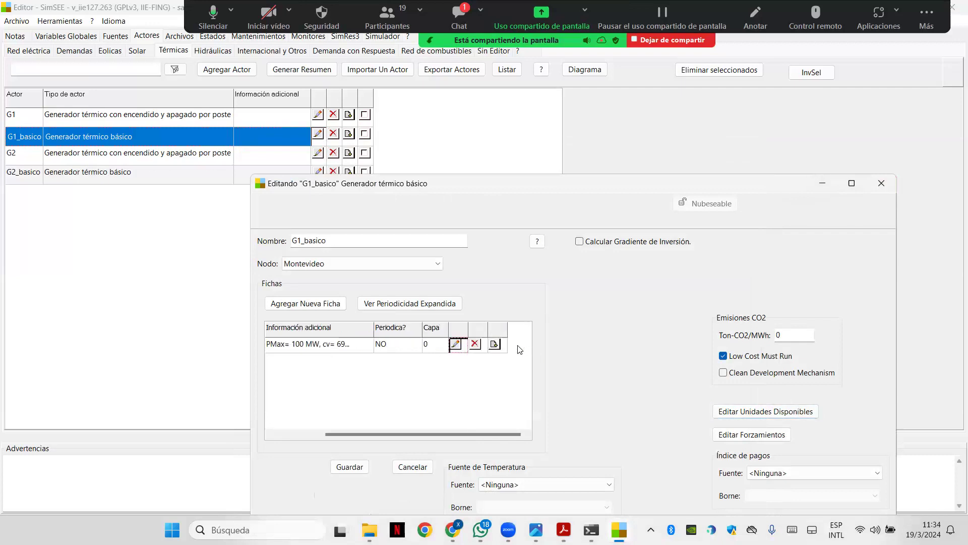
left_click(738, 414)
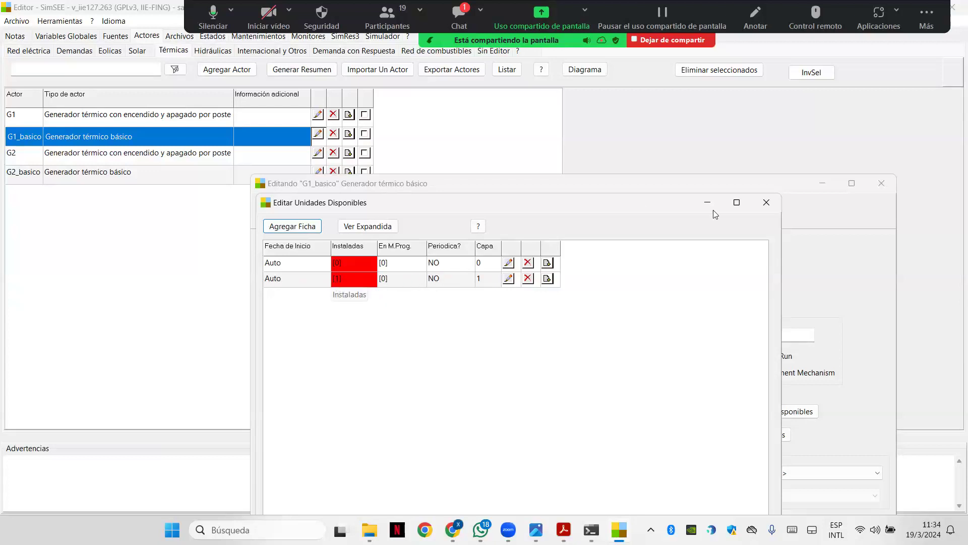
left_click(759, 200)
left_click_drag(752, 191, 635, 159)
left_click(767, 153)
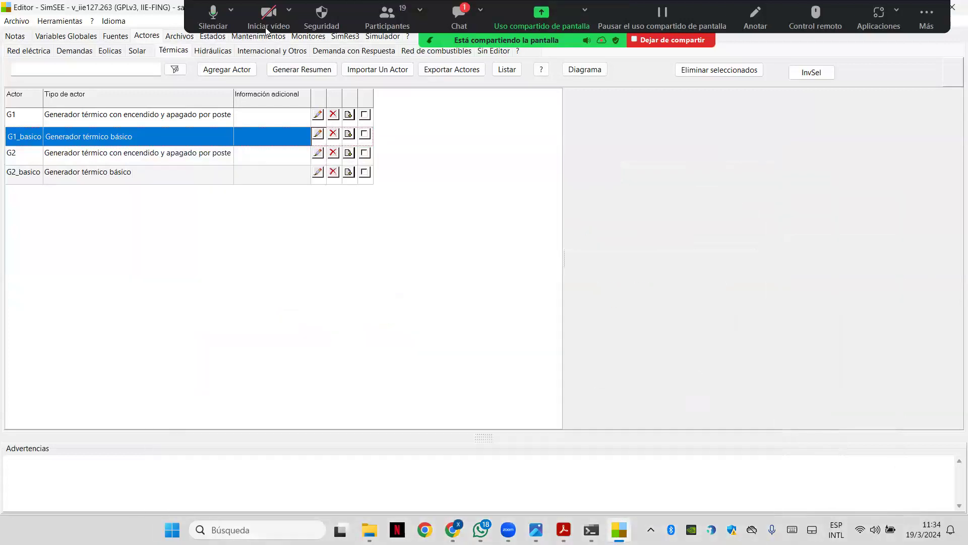
Review the layer and installed units of the Demanda actor, and close it without changes
left_click(65, 54)
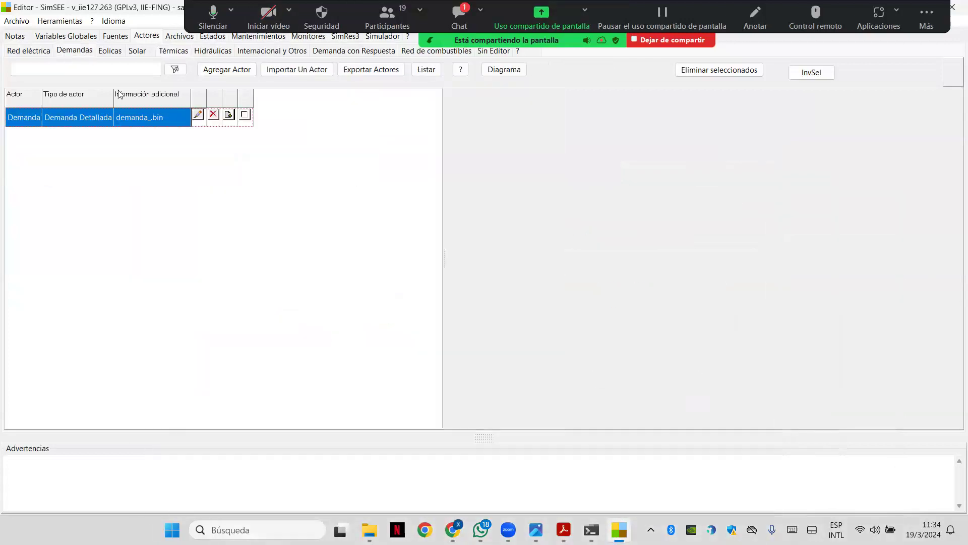
left_click(198, 115)
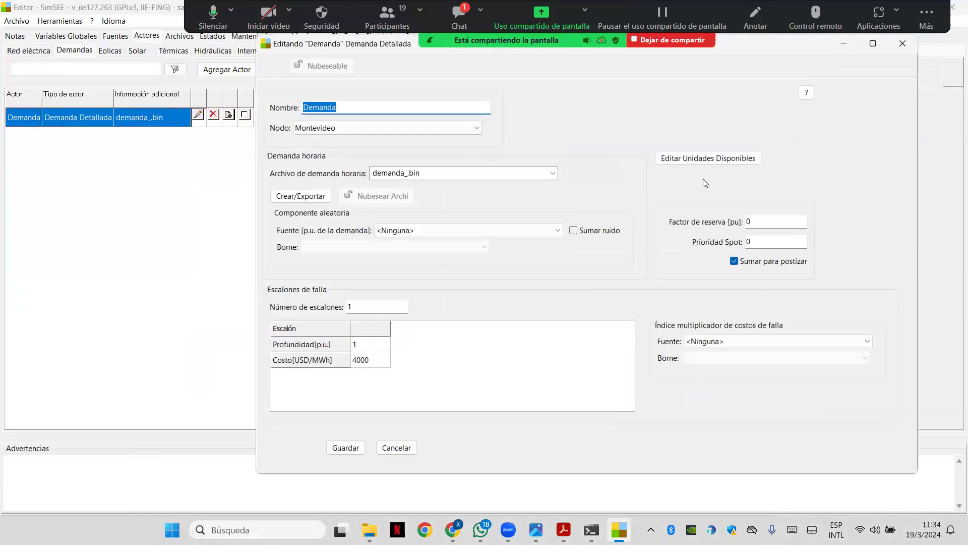
left_click(697, 162)
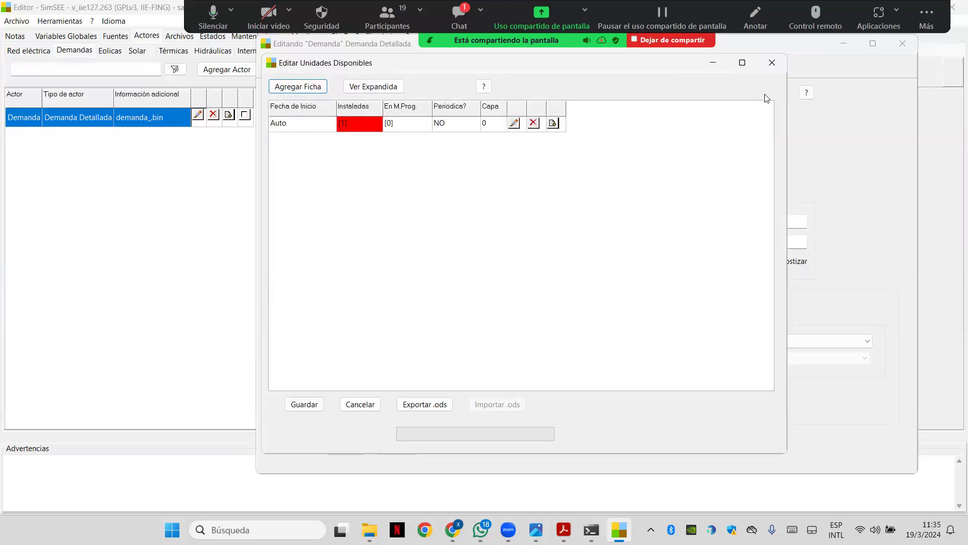
left_click(776, 63)
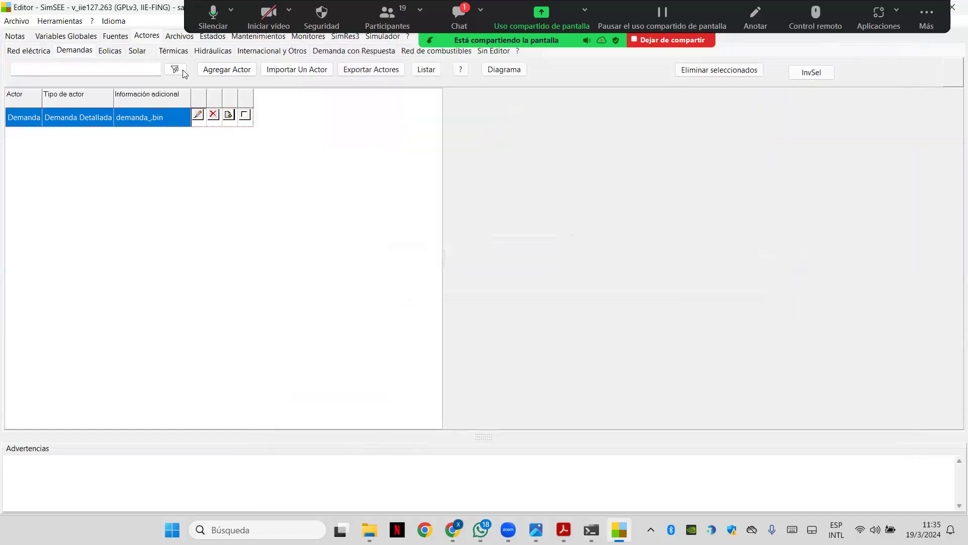
Review the installed units per layer for thermal generator G1, and close its units list and the generator without changes
left_click(181, 53)
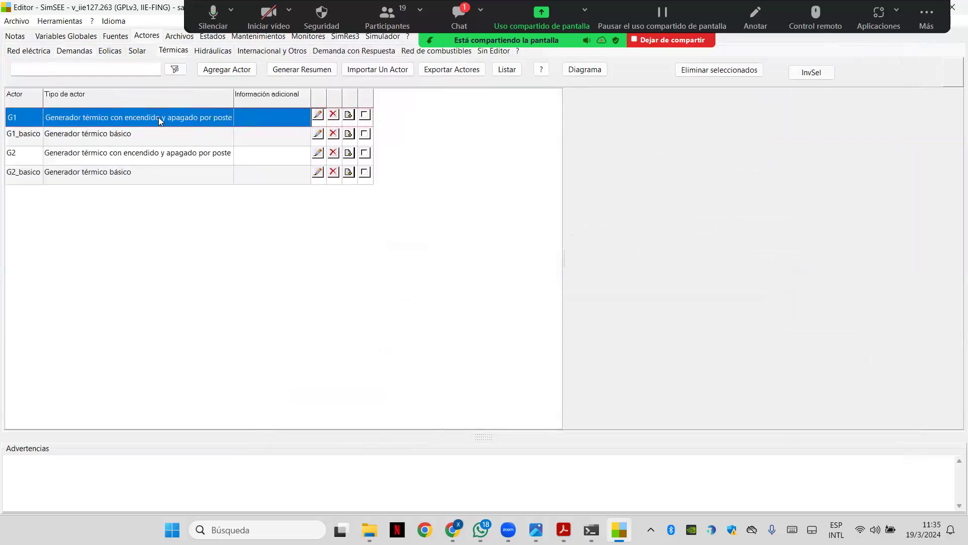
left_click(315, 117)
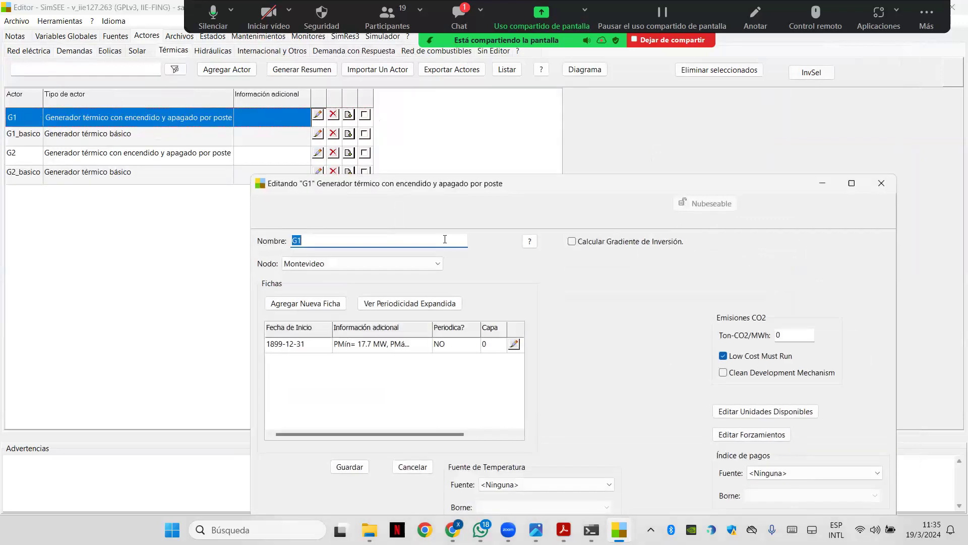
left_click(777, 410)
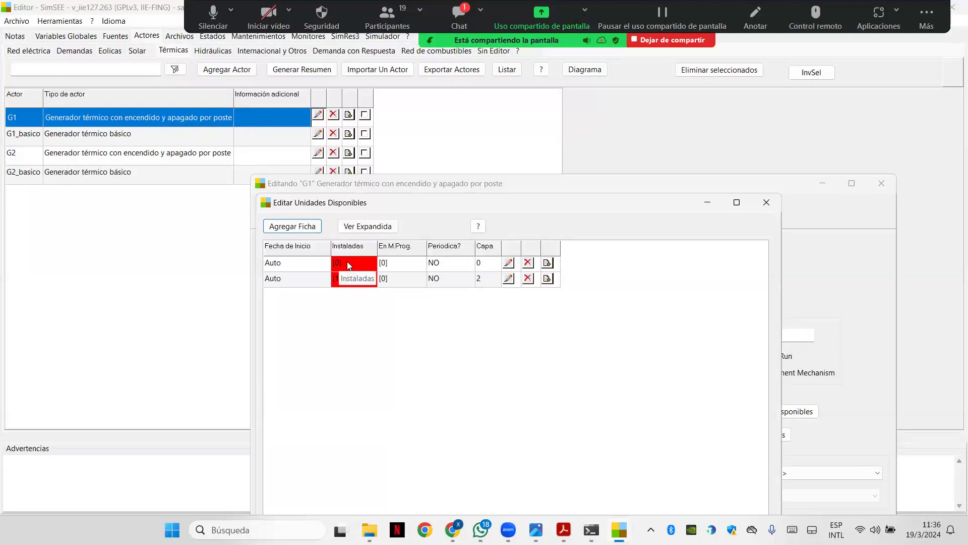
left_click_drag(554, 204, 461, 145)
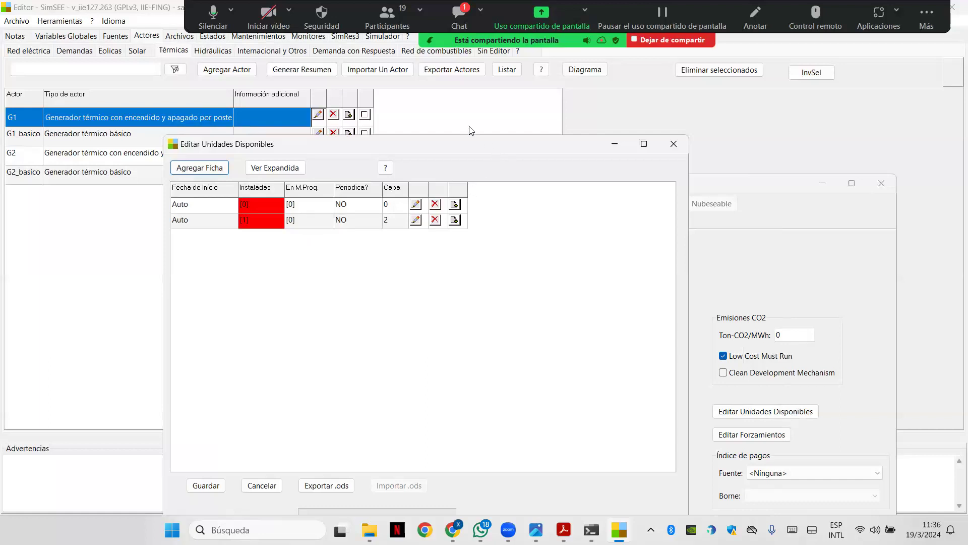
left_click_drag(659, 147, 630, 130)
left_click(644, 126)
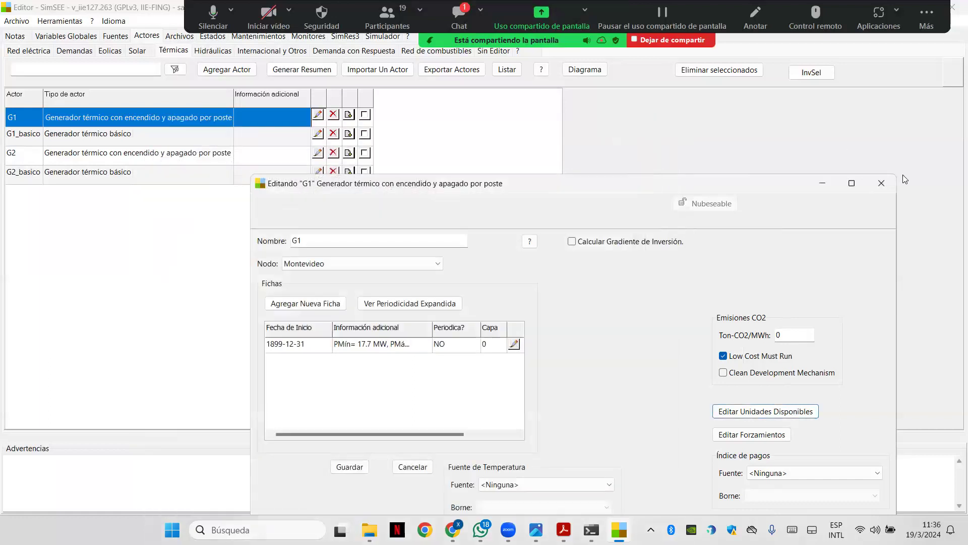
left_click(866, 187)
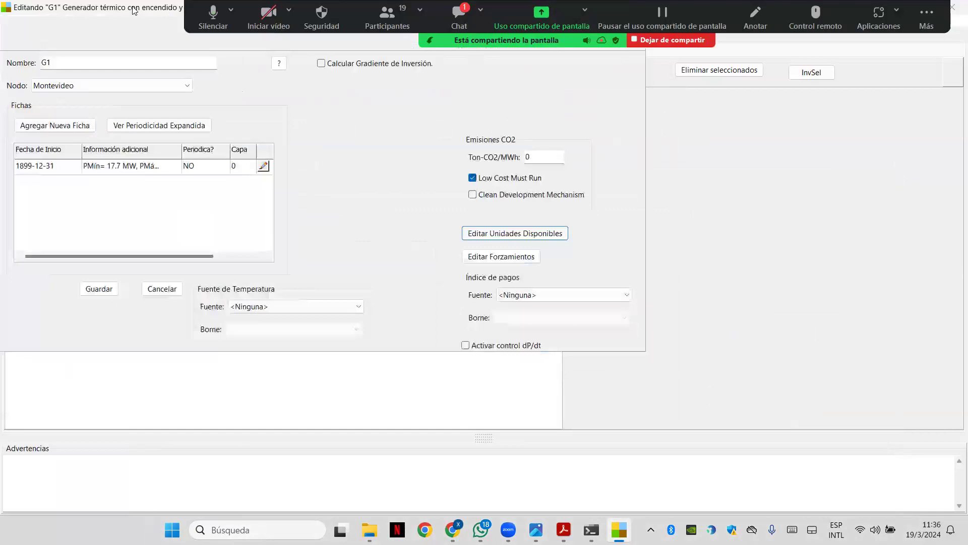
left_click_drag(134, 11, 158, 149)
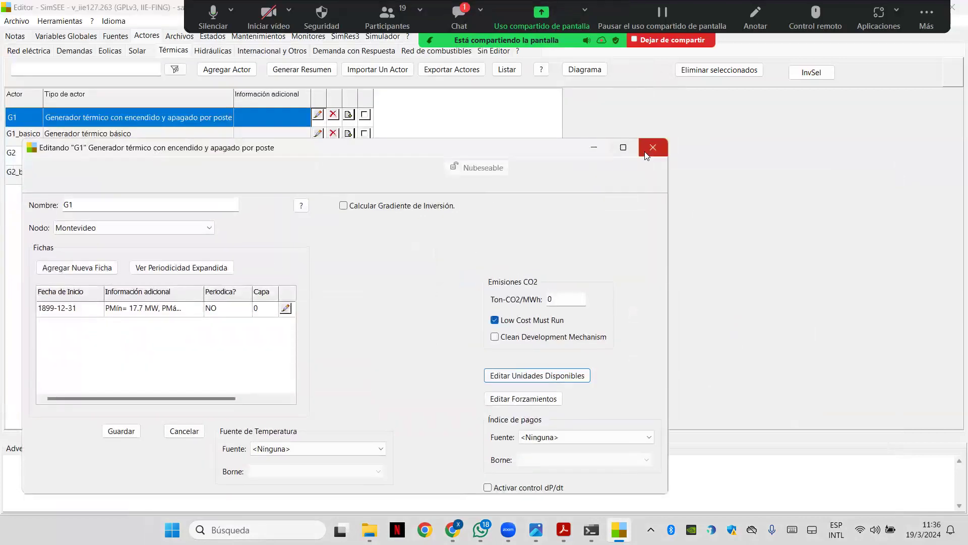
left_click(645, 152)
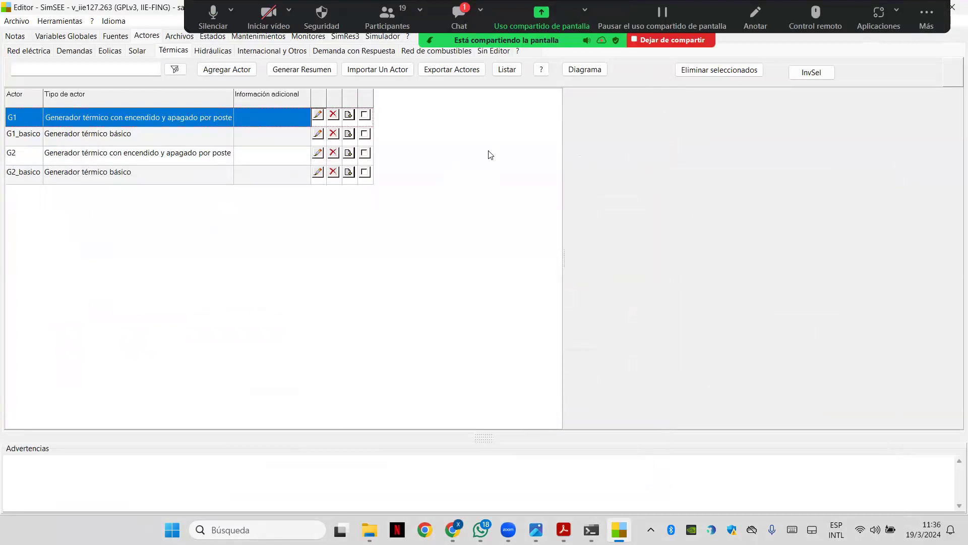
Hide the meeting controls, and look through the SimRes3 template plantillaClase1.sr3 without changing it
left_click(925, 7)
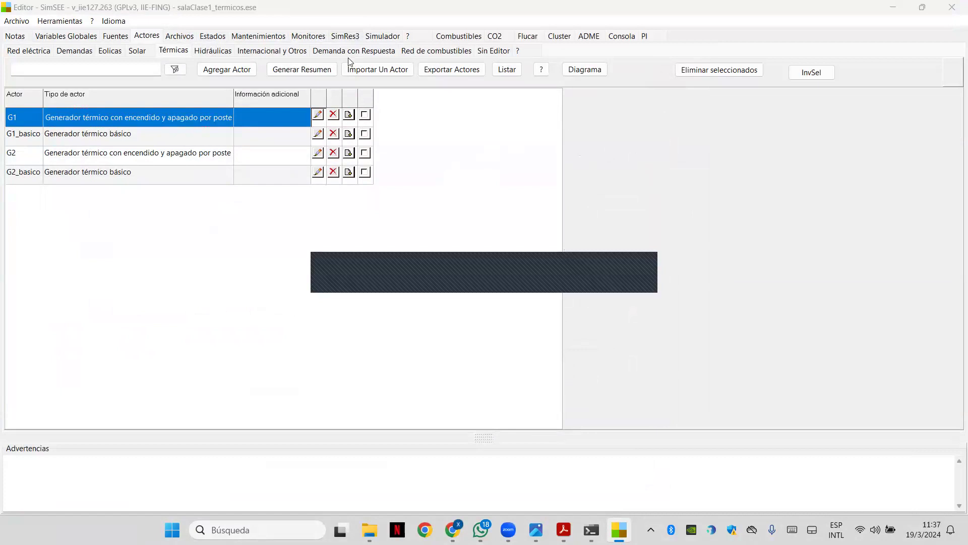
left_click(341, 39)
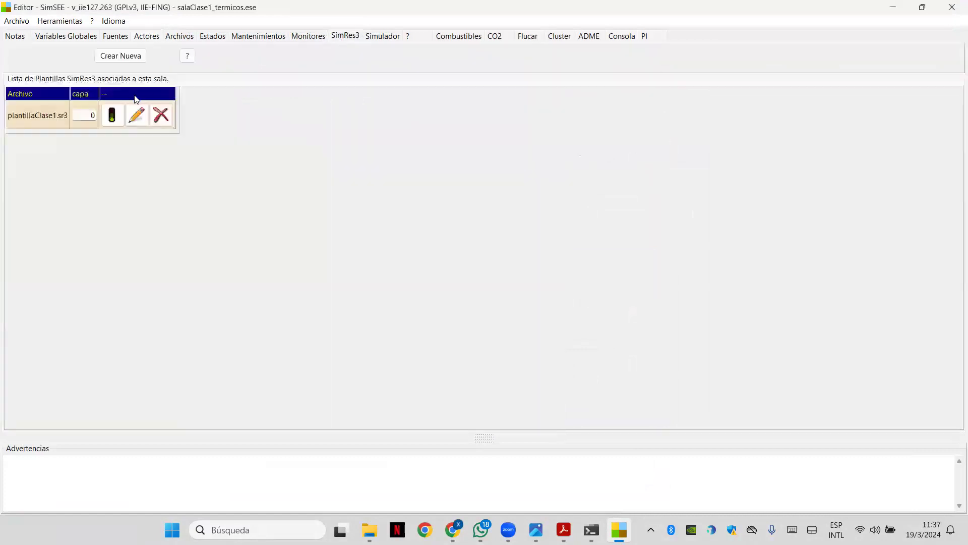
left_click(136, 122)
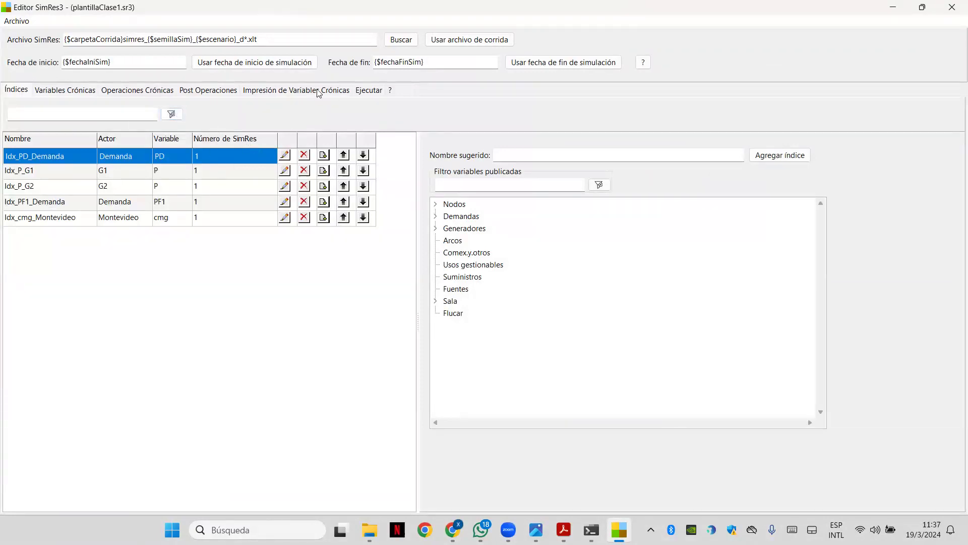
left_click(953, 7)
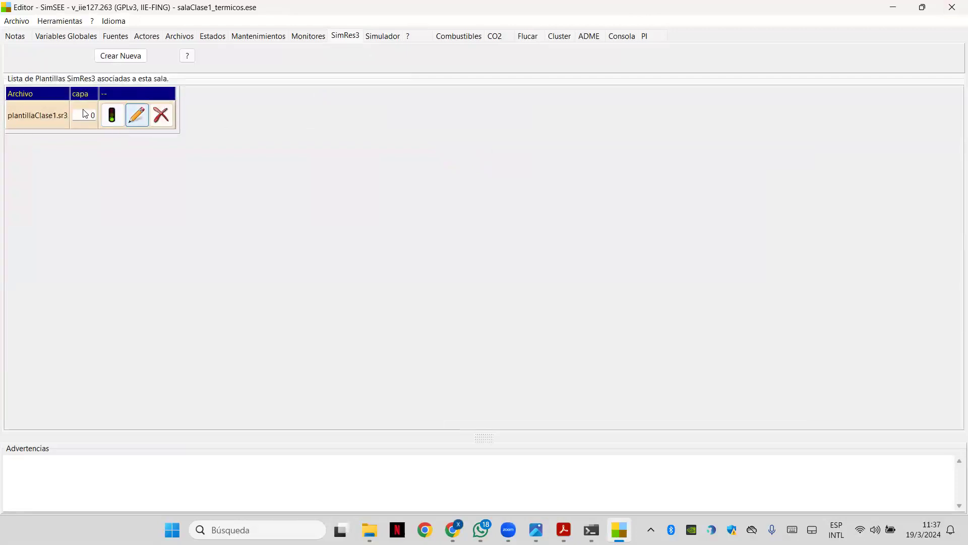
Check the layer assigned to the template plantillaClase1.sr3 and compare it with the simulator's scenarios
left_click(108, 115)
left_click(83, 113)
left_click(392, 40)
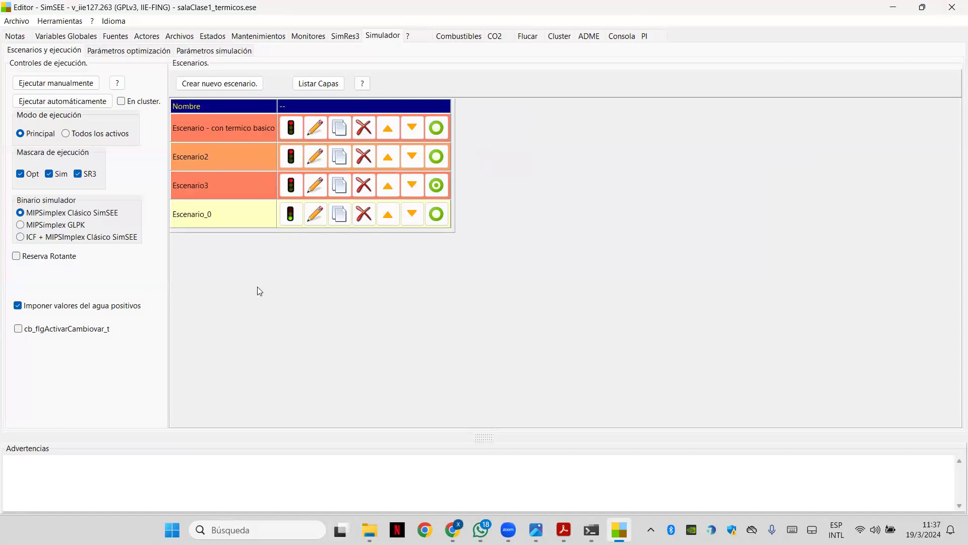
left_click(346, 37)
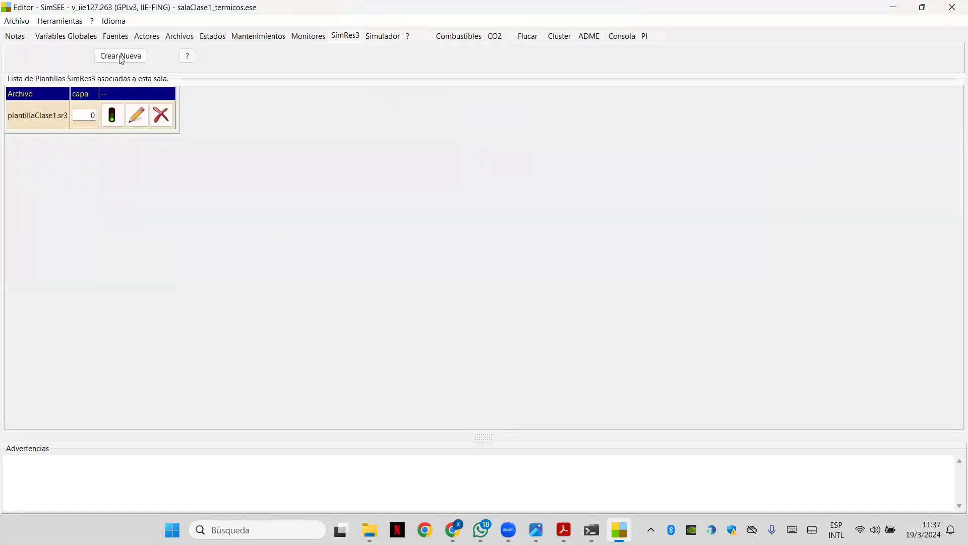
left_click(88, 115)
Set the active layers of Escenario_0 to 0;66 and save the scenario
left_click(387, 43)
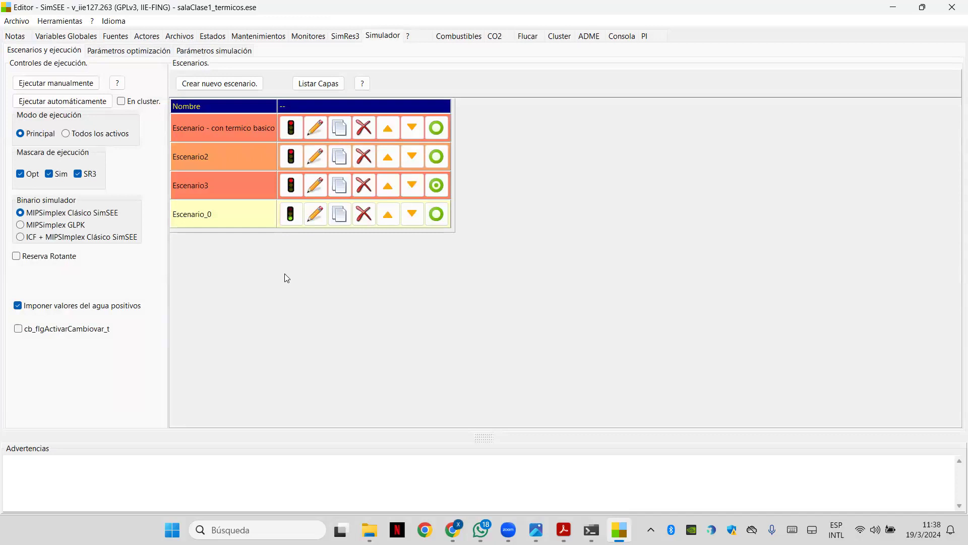
left_click(313, 220)
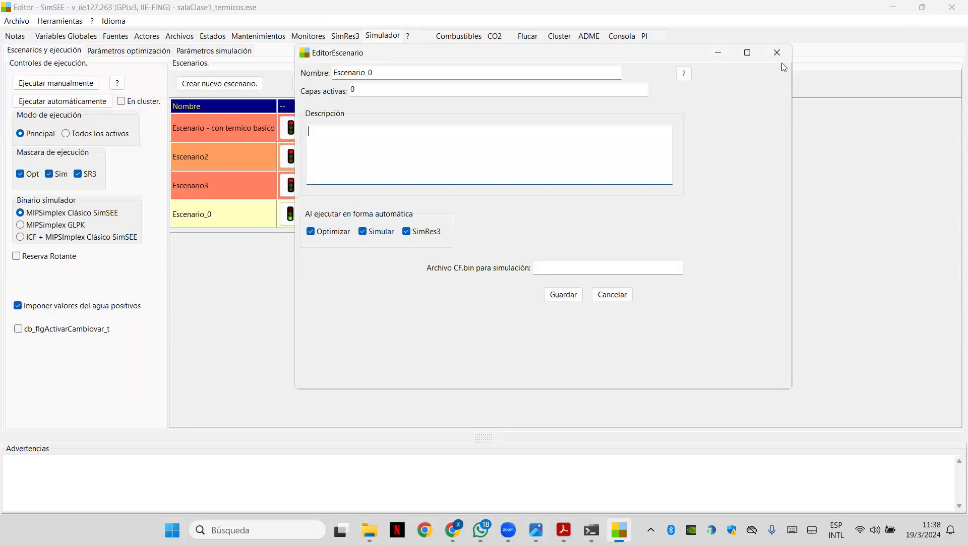
left_click(474, 91)
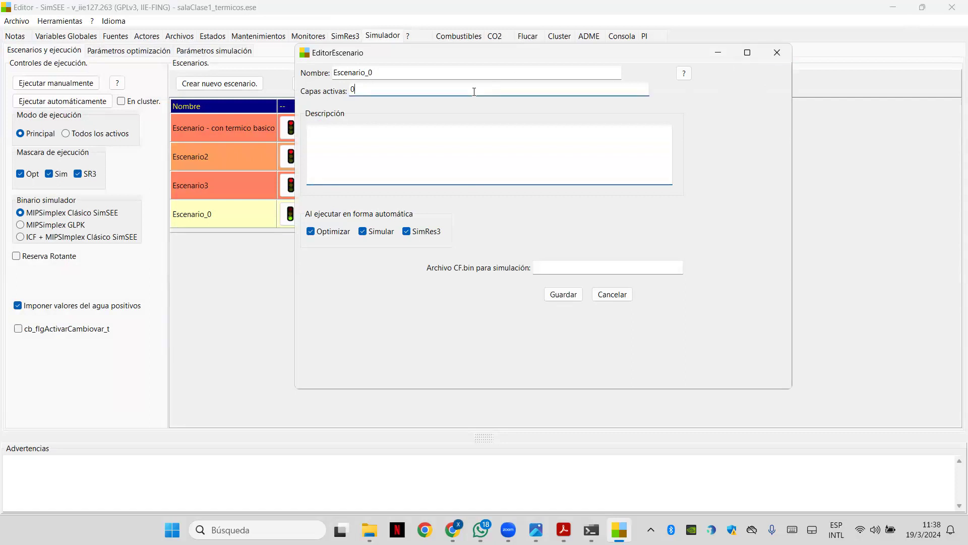
type(";")
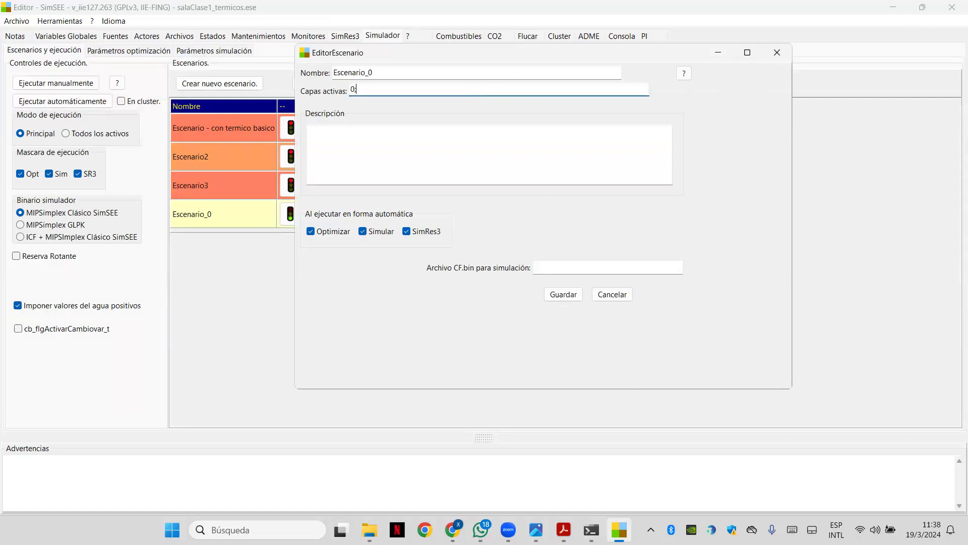
type("66")
left_click(559, 293)
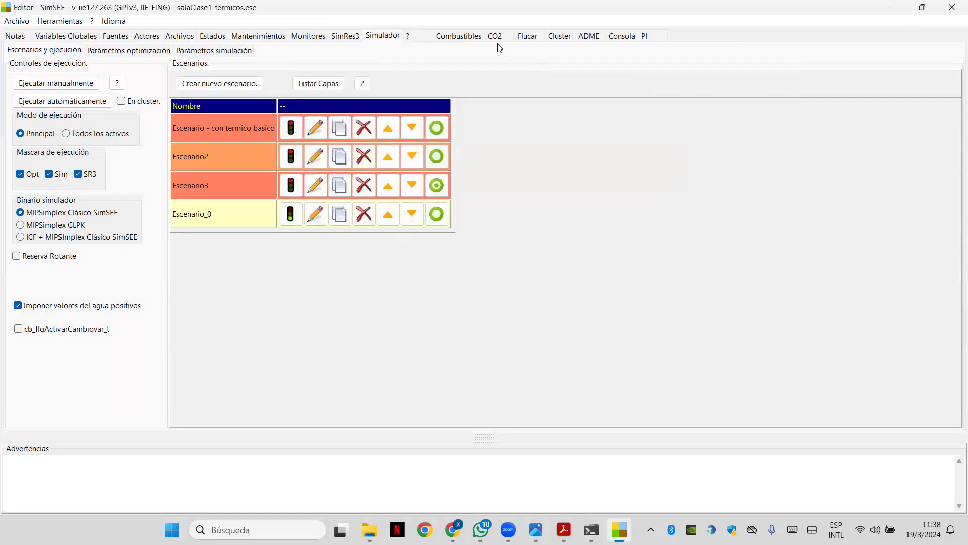
Set the layer of the SimRes3 template plantillaClase1.sr3 to 66, and return to the scenario list
left_click(356, 40)
type("66")
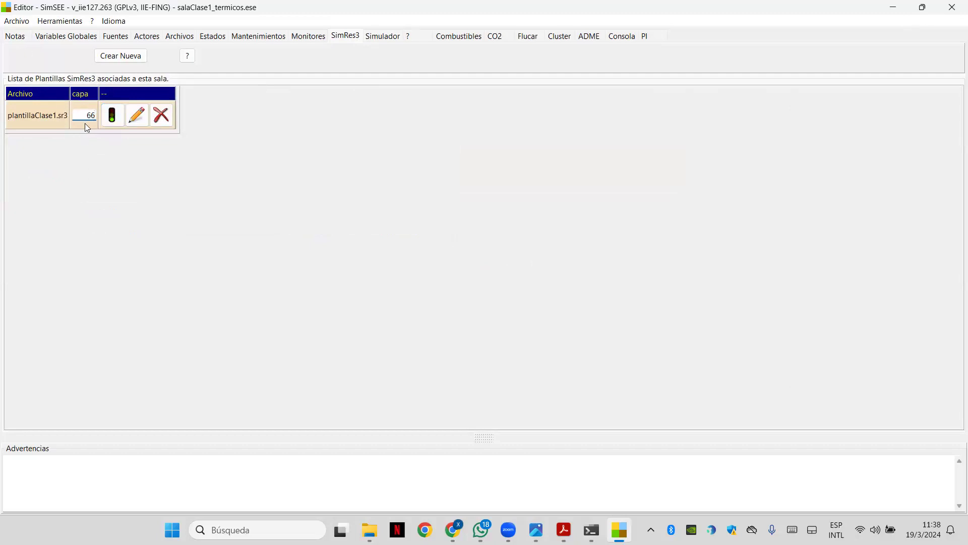
left_click(384, 36)
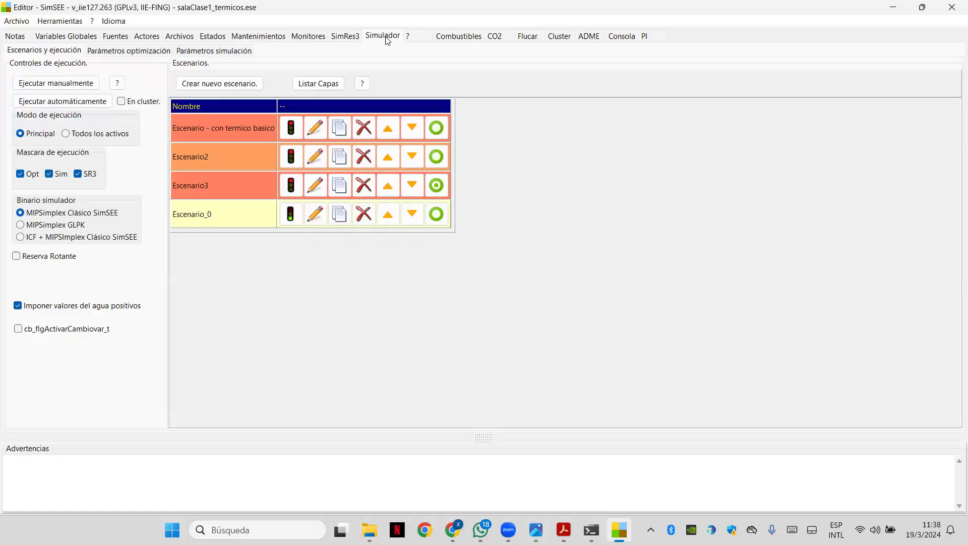
Deactivate the SimRes3 template plantillaClase1.sr3 and activate it again
left_click(346, 36)
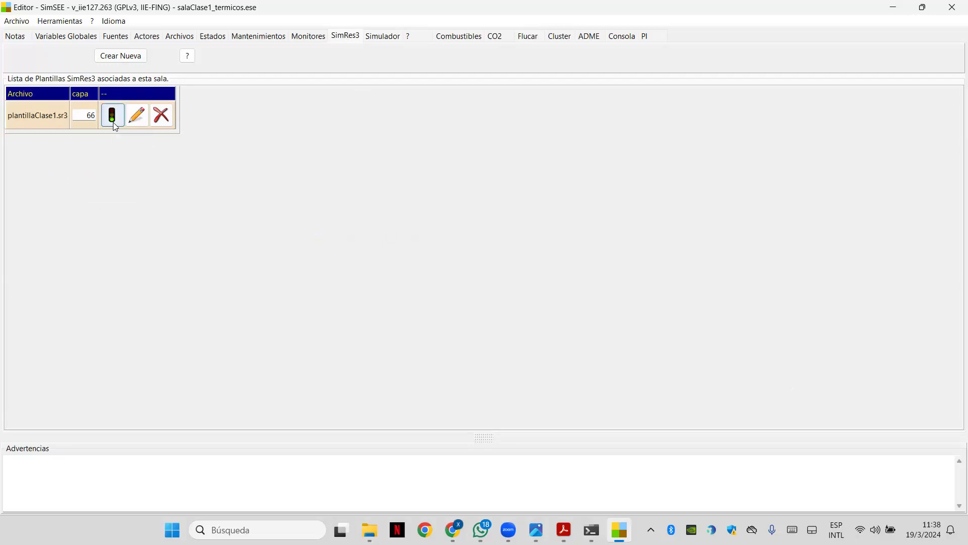
left_click(114, 123)
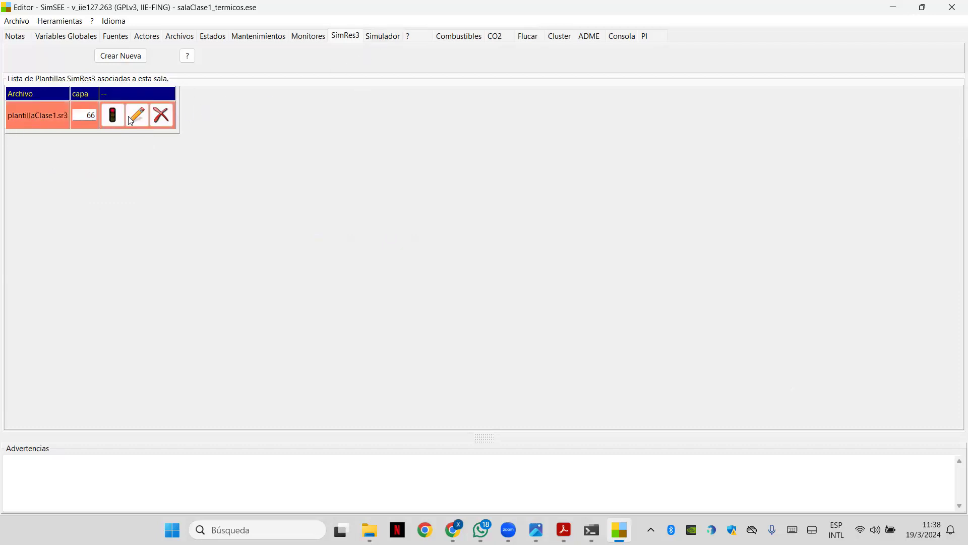
left_click(113, 116)
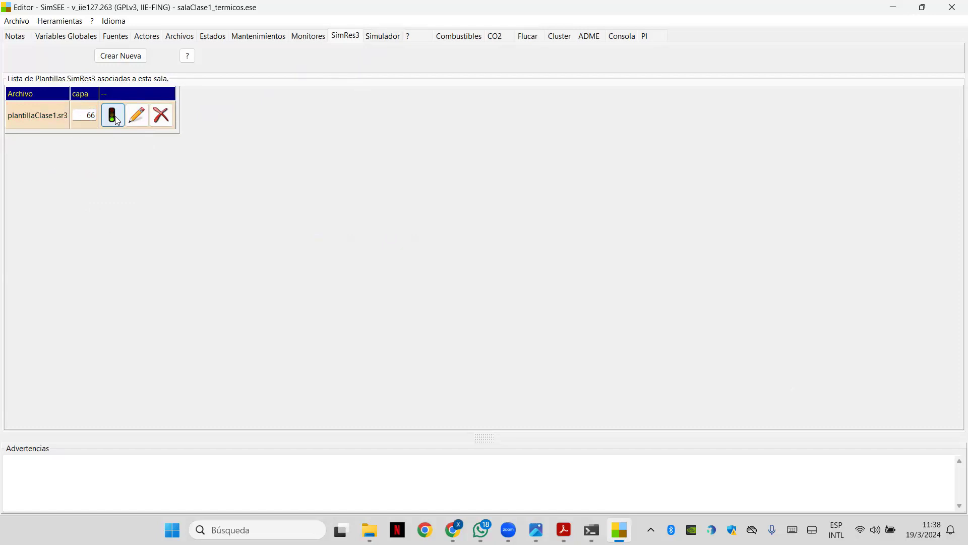
Check the active layers assigned to Escenario_0 and Escenario2 in their scenario editors
left_click(381, 37)
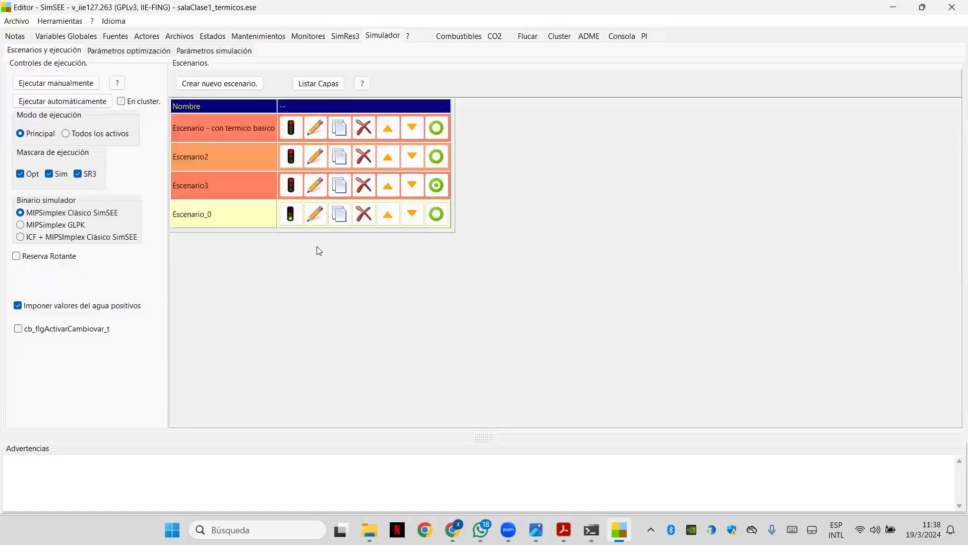
left_click(317, 215)
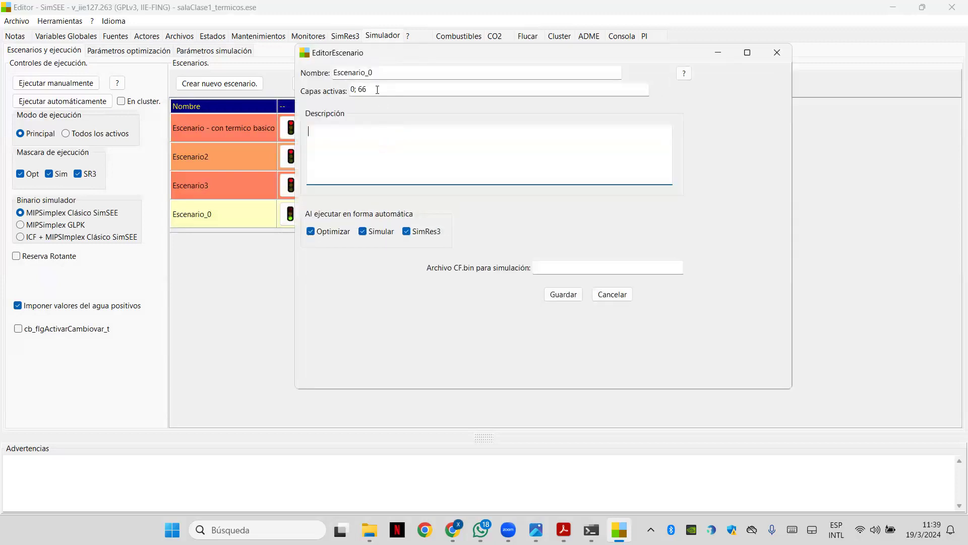
left_click(776, 53)
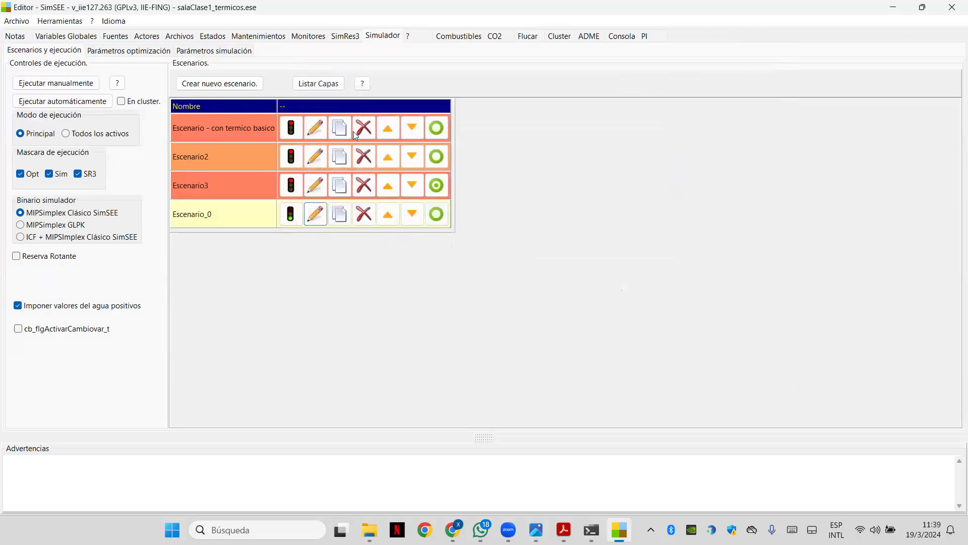
left_click(323, 157)
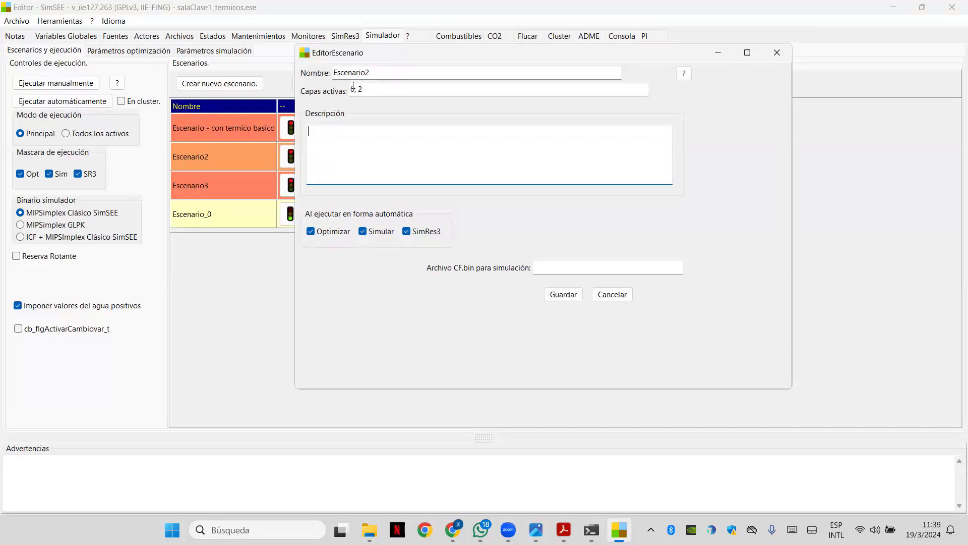
left_click(776, 51)
Try layer 0 for the SimRes3 template plantillaClase1.sr3, and return to the scenario list
left_click(352, 39)
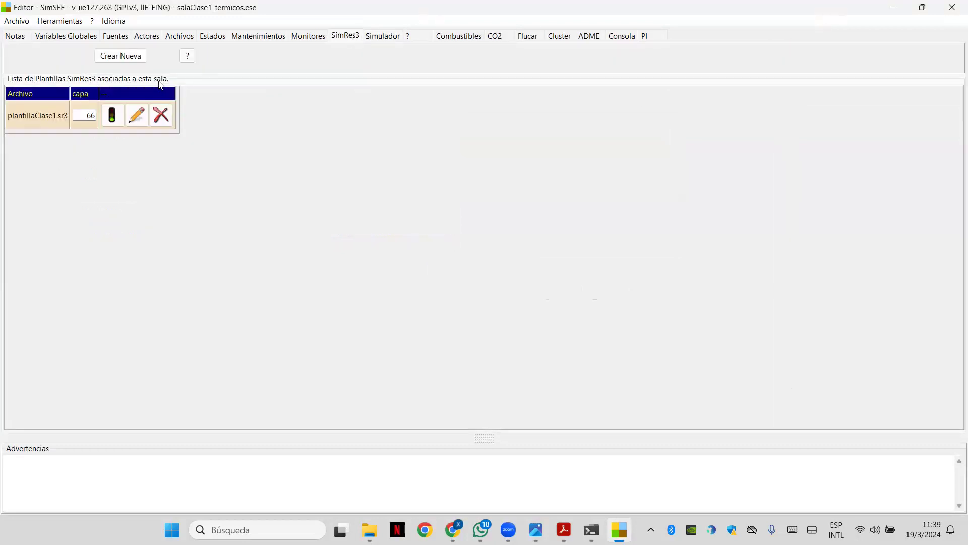
left_click(146, 116)
left_click(137, 115)
type("0")
left_click(382, 36)
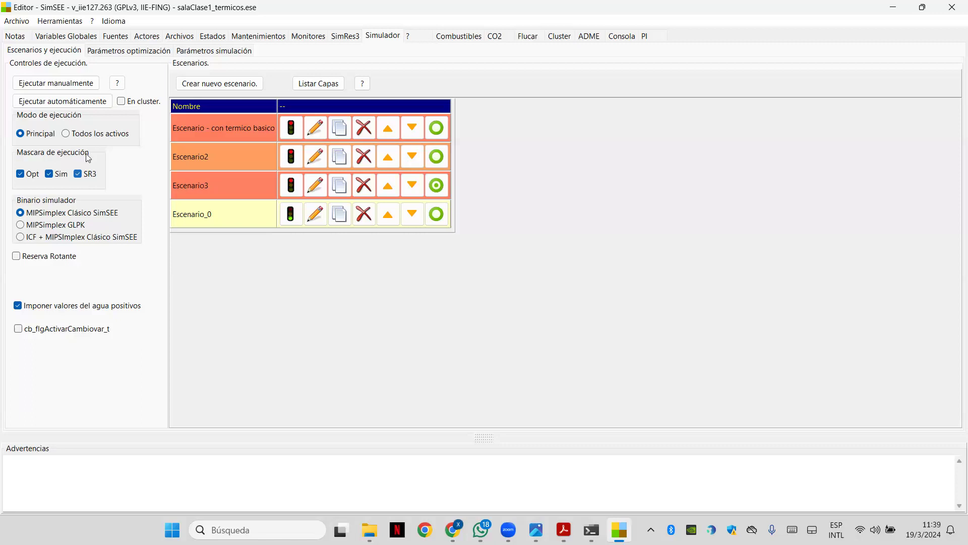
left_click(59, 83)
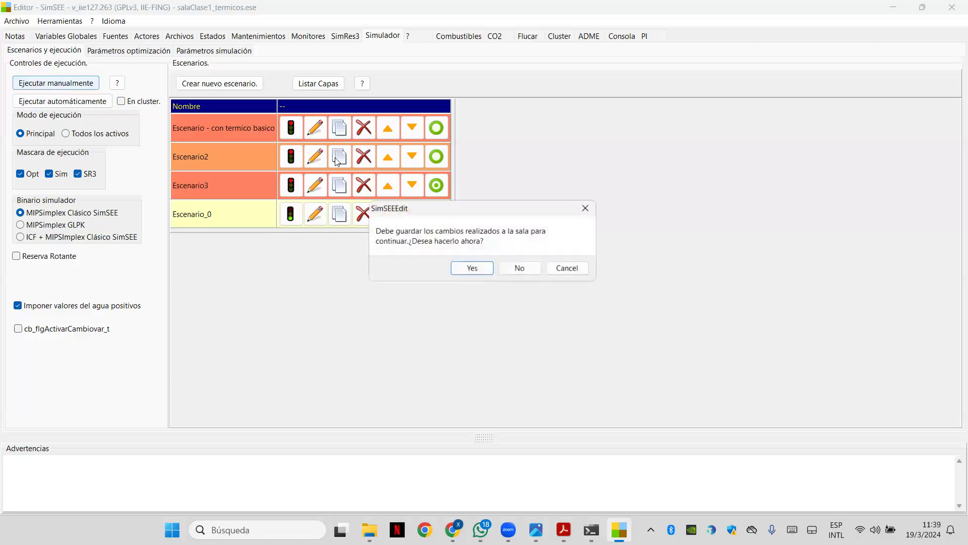
left_click(475, 271)
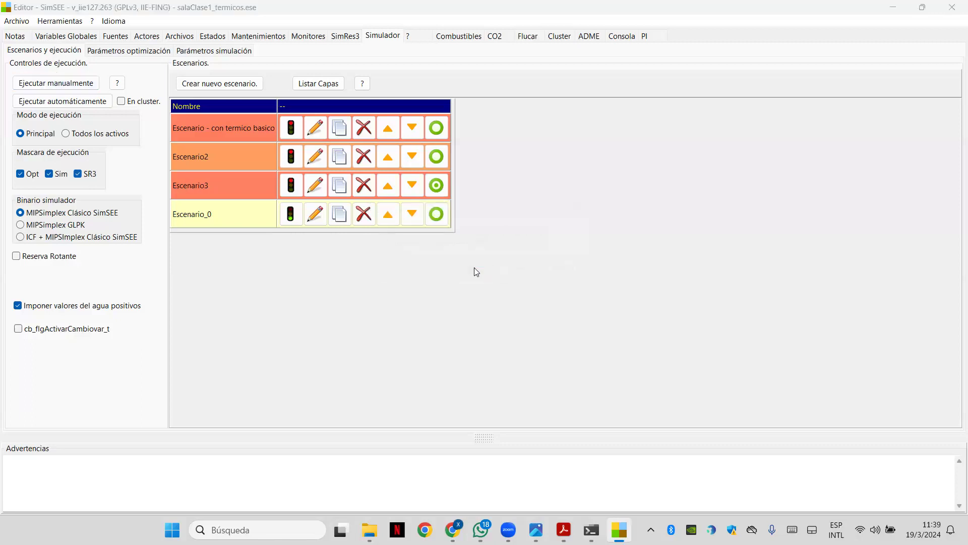
left_click(420, 310)
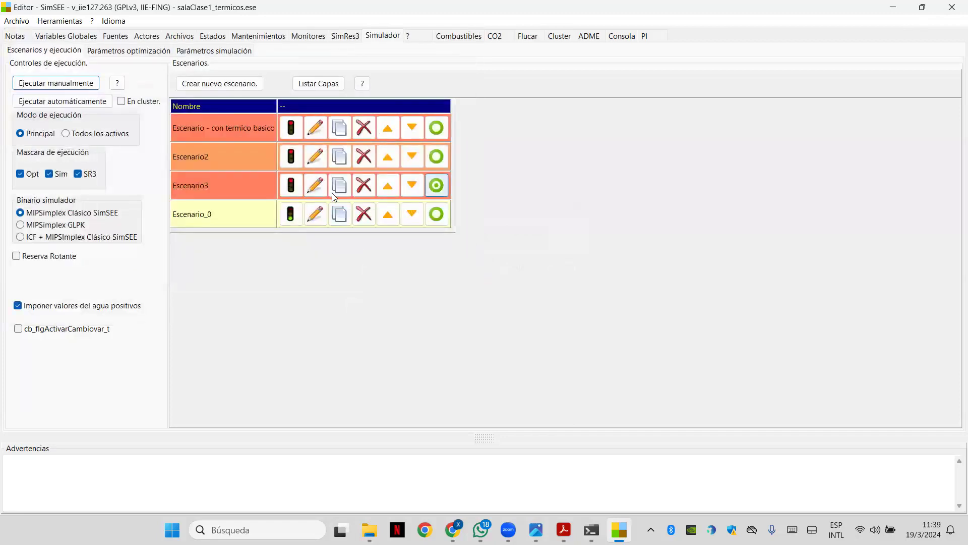
Deactivate Escenario_0, activate the other three scenarios, and make Escenario - con termico basico the main one
left_click(293, 216)
left_click(294, 187)
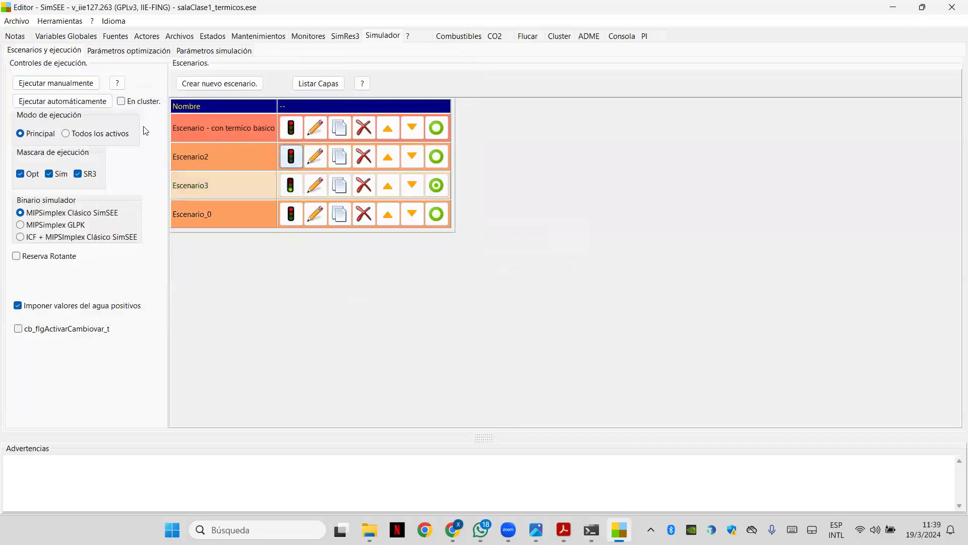
left_click(79, 82)
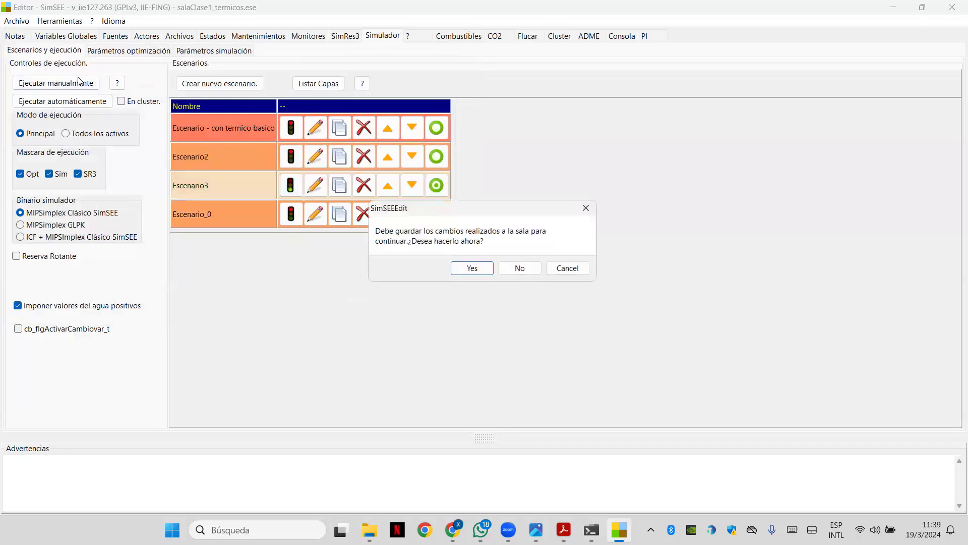
left_click(483, 271)
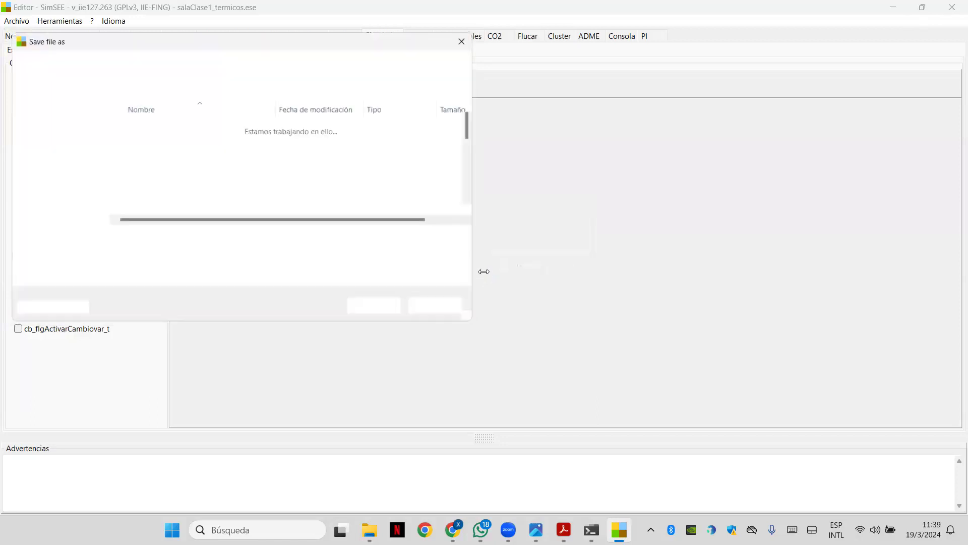
left_click(469, 38)
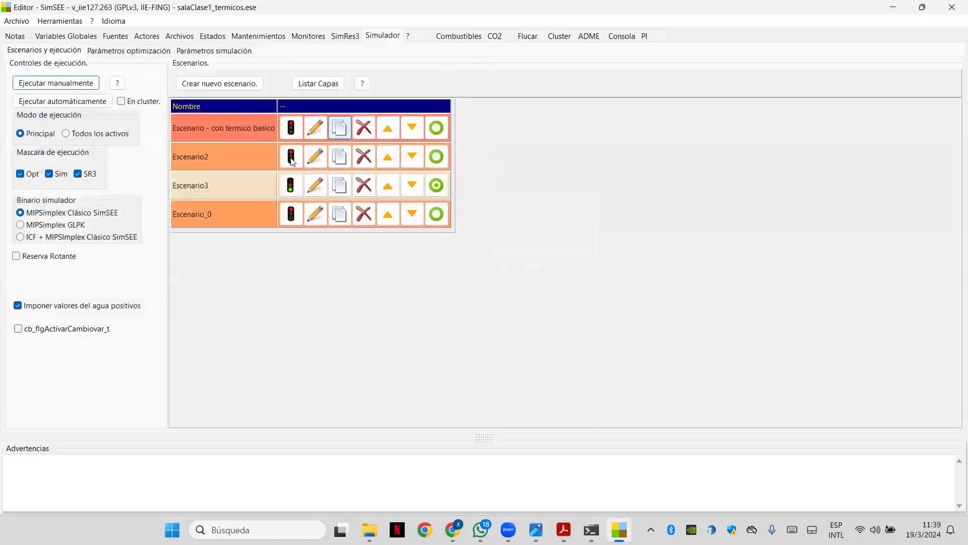
left_click(300, 131)
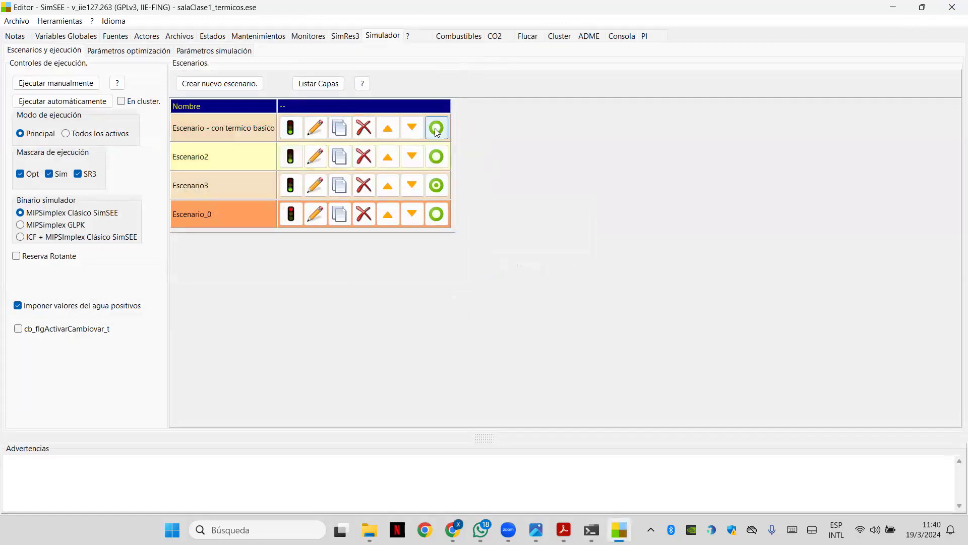
Launch a manual run, saving the room as salaClase1_termicos.ese, and execute its optimisation and simulation
left_click(53, 84)
left_click(472, 268)
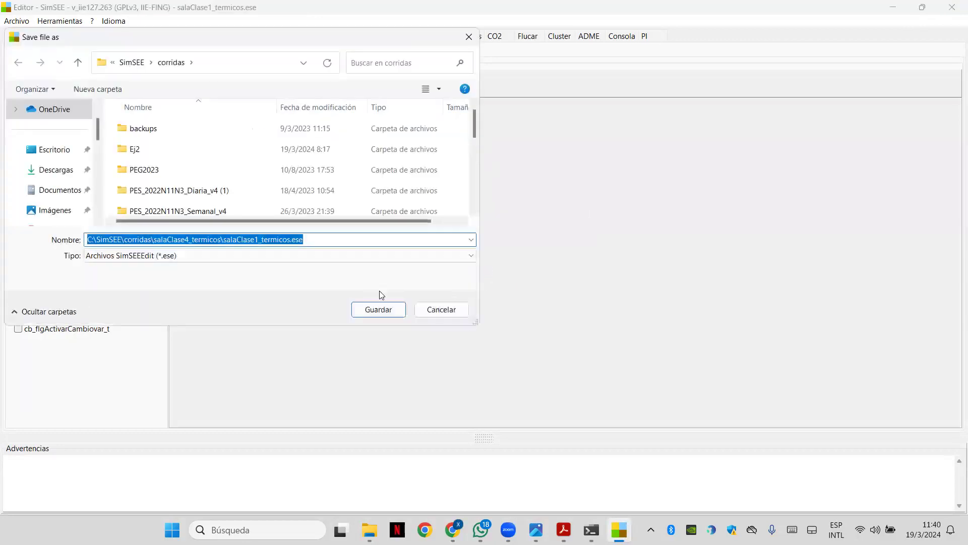
left_click(382, 309)
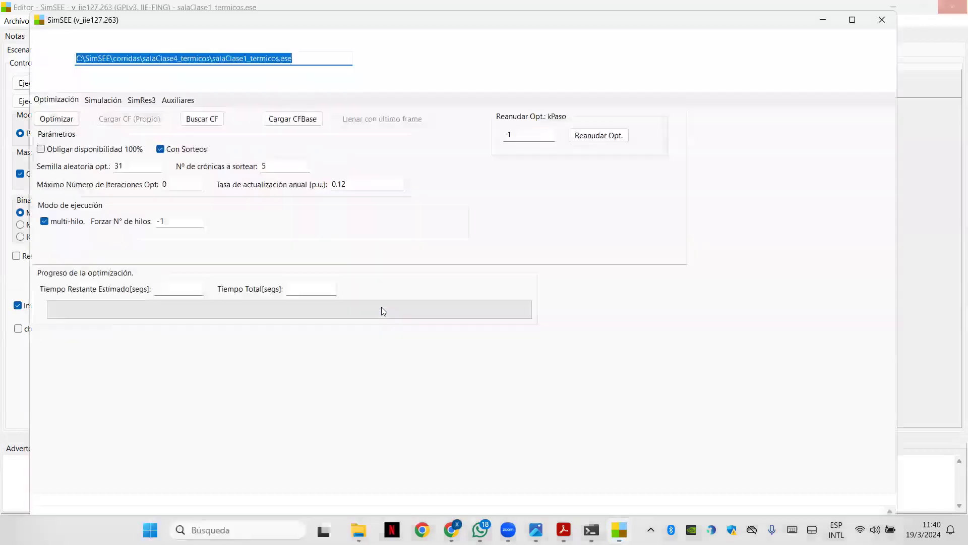
left_click(66, 123)
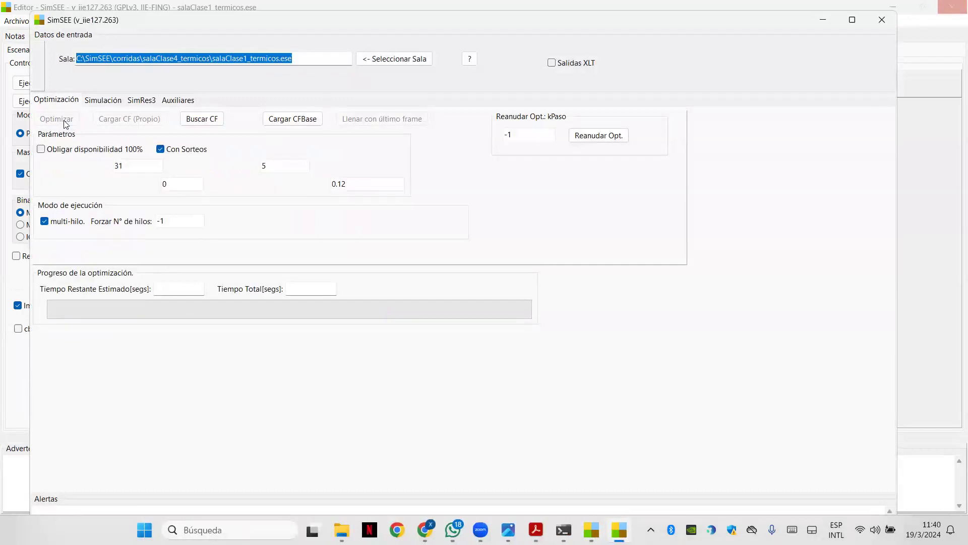
left_click(65, 121)
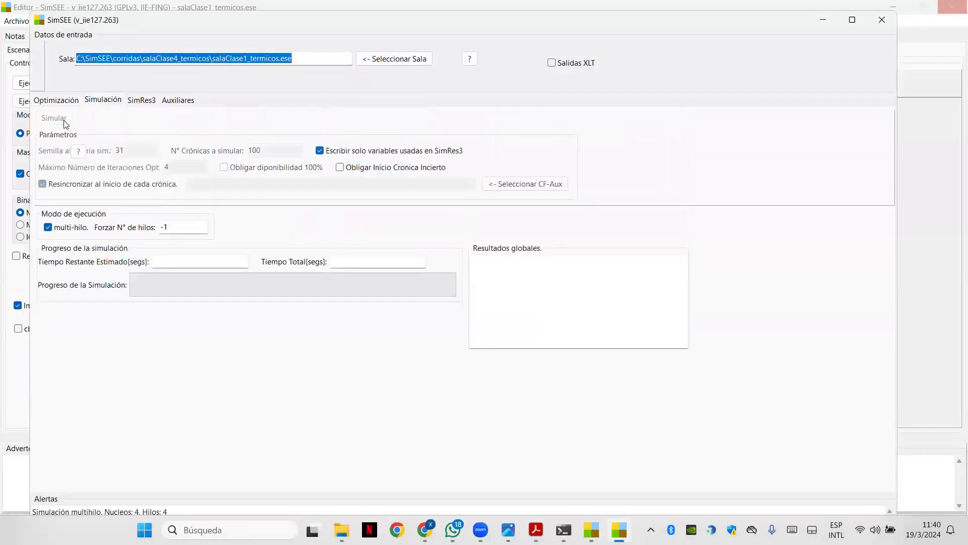
Check which templates are offered for SimRes3 in the manual run, and close the run window
left_click(523, 137)
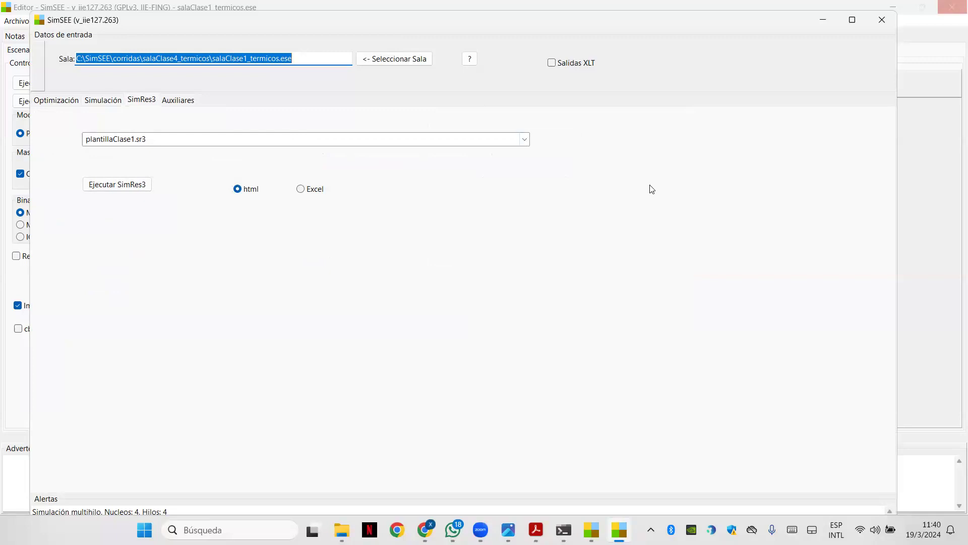
left_click(524, 139)
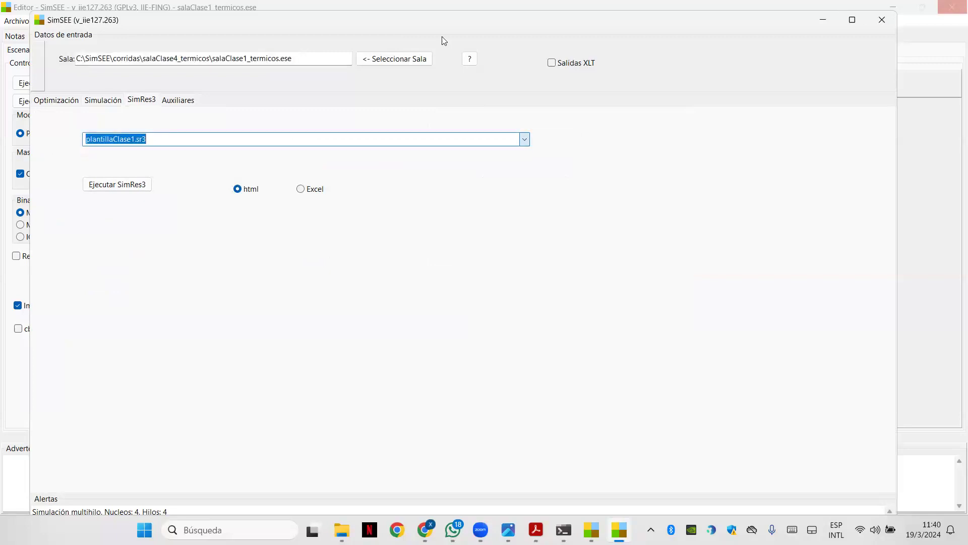
left_click(884, 20)
Recheck the layer of template plantillaClase1.sr3, save the room file, and return to the scenario list
left_click(353, 34)
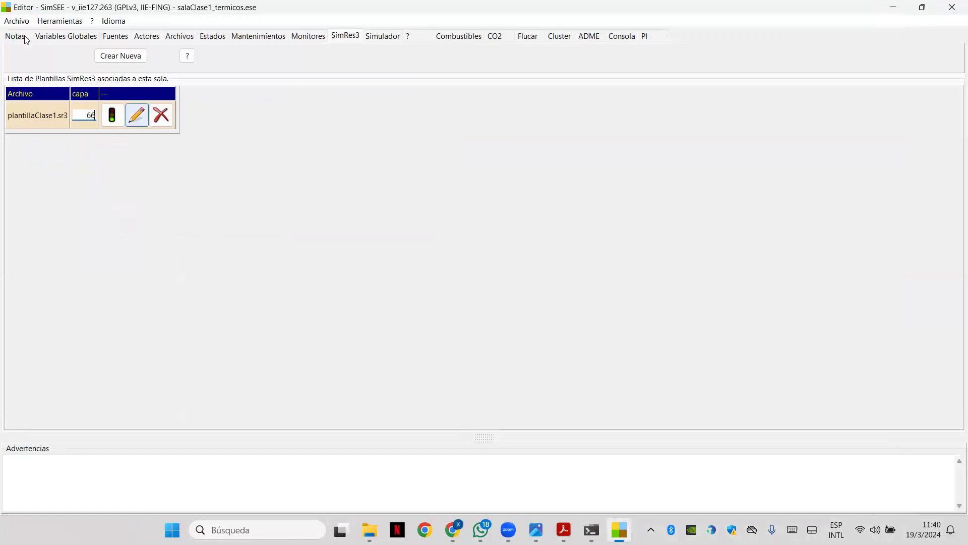
left_click(16, 21)
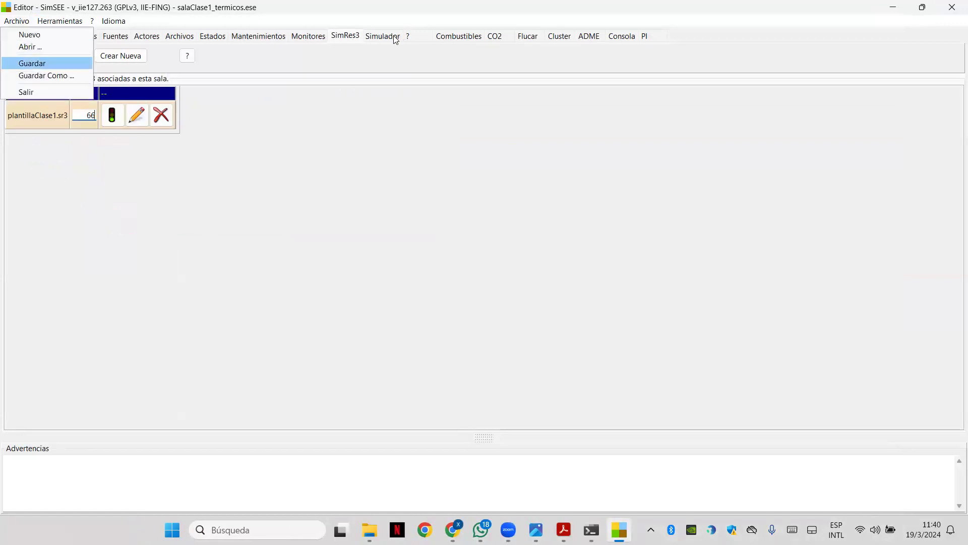
left_click(35, 59)
left_click(379, 37)
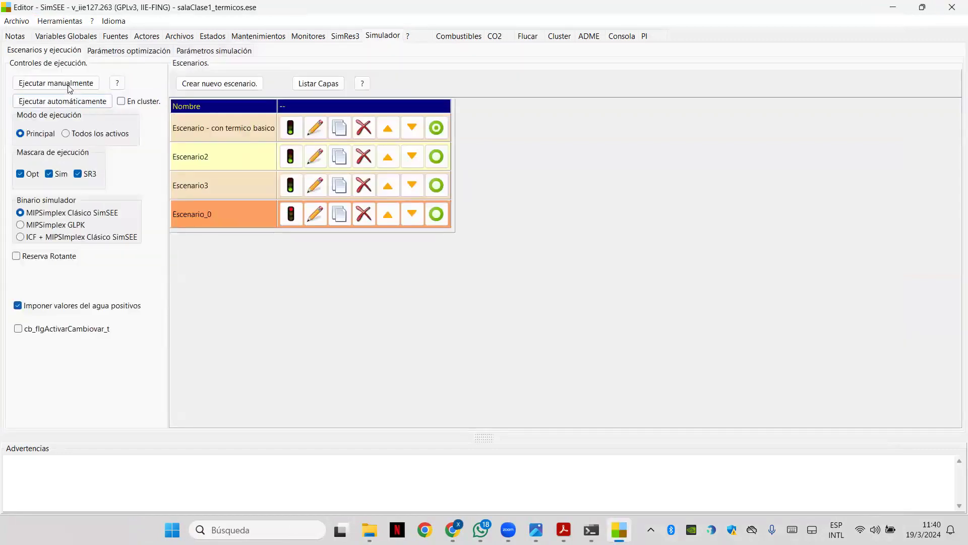
Repeat the manual run up to SimRes3, inspect its available templates, and close the run window
left_click(56, 83)
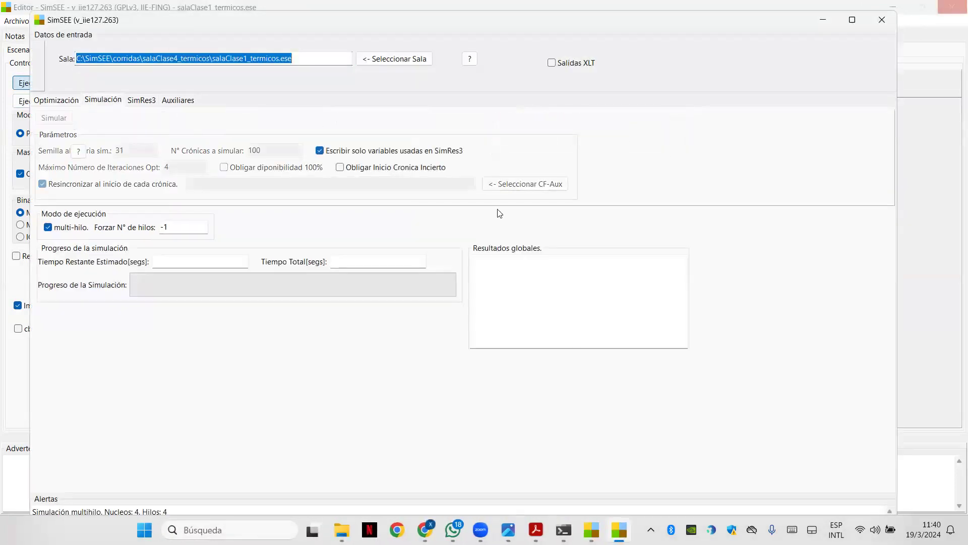
left_click(524, 140)
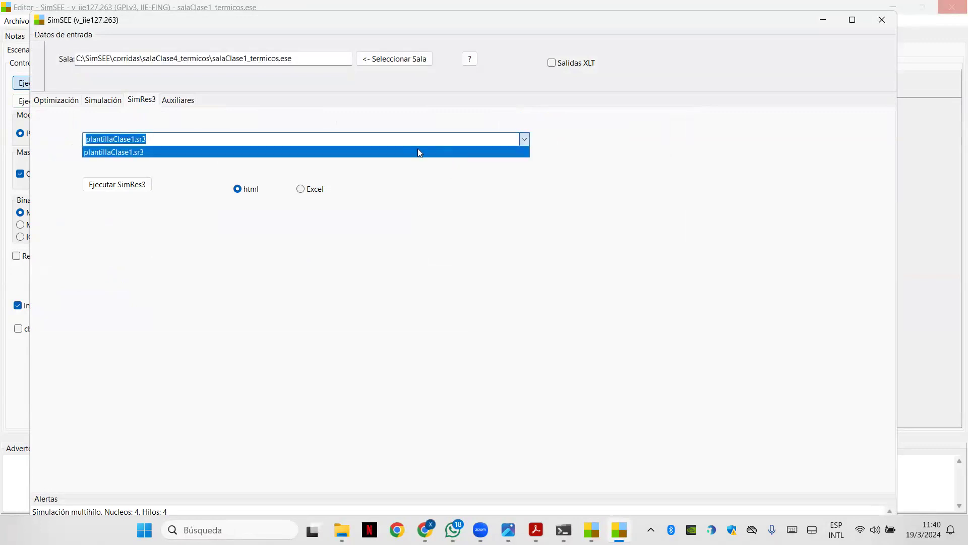
left_click(870, 25)
left_click(870, 25)
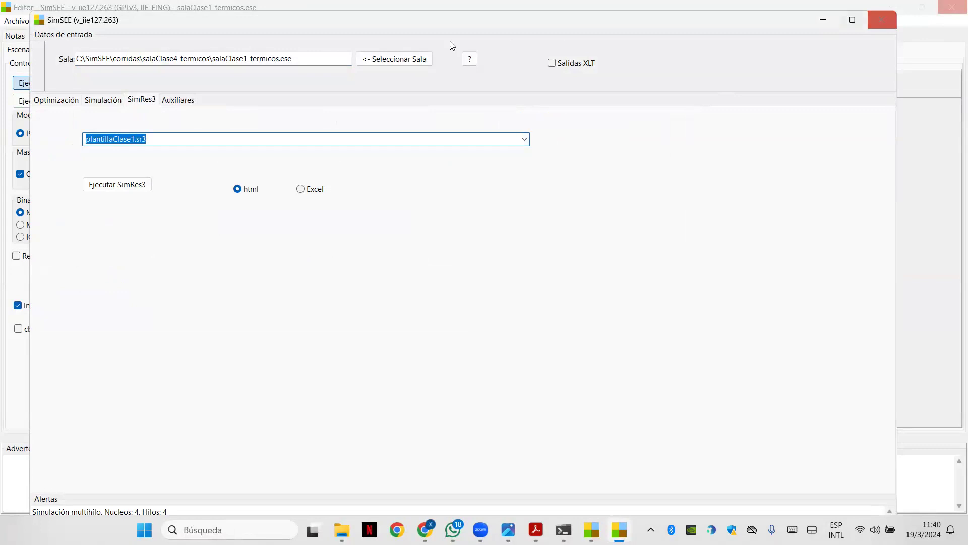
Change the layer of the SimRes3 template plantillaClase1.sr3 to 0 and set it back to 66
left_click(353, 38)
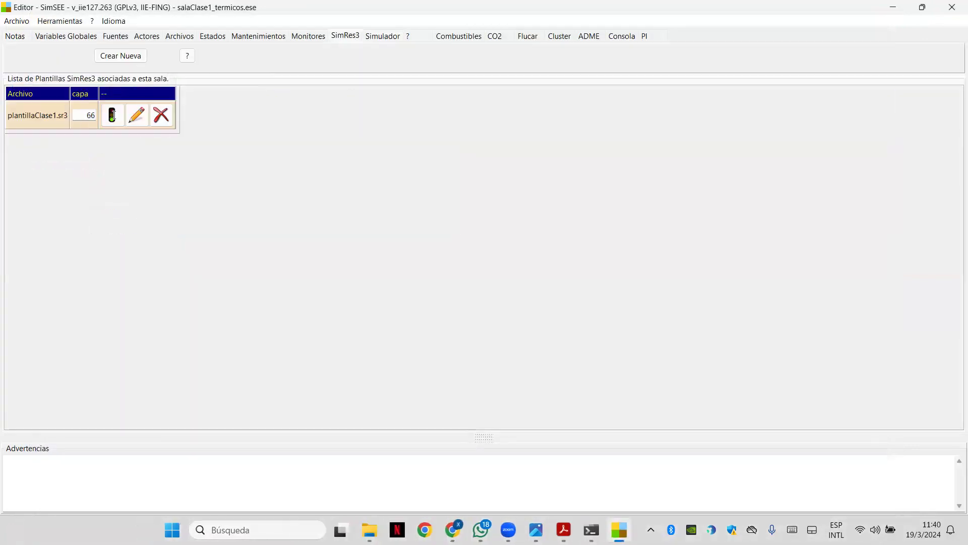
double_click(90, 116)
type("0")
left_click(106, 116)
double_click(92, 115)
type("66")
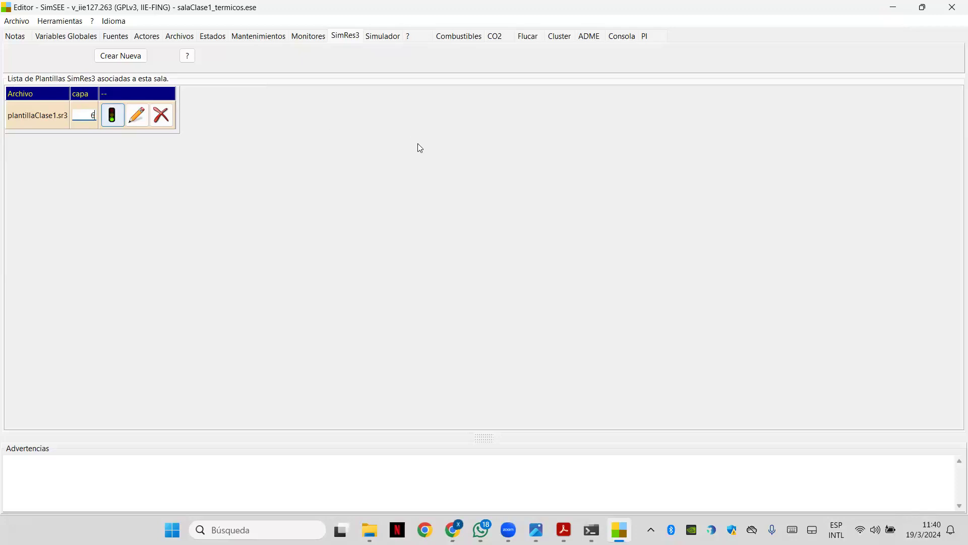
Run the main scenario automatically, saving the changes to the room file when starting
left_click(383, 37)
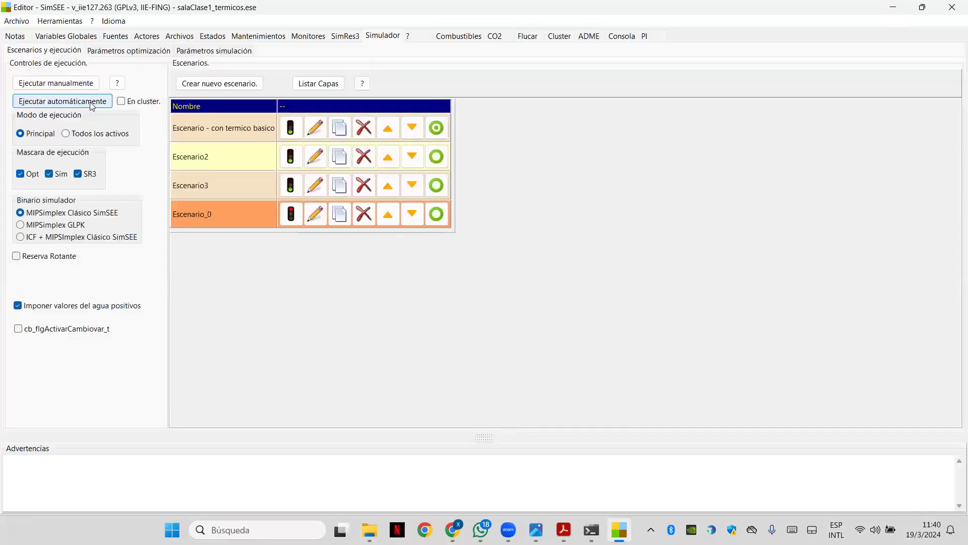
left_click(92, 103)
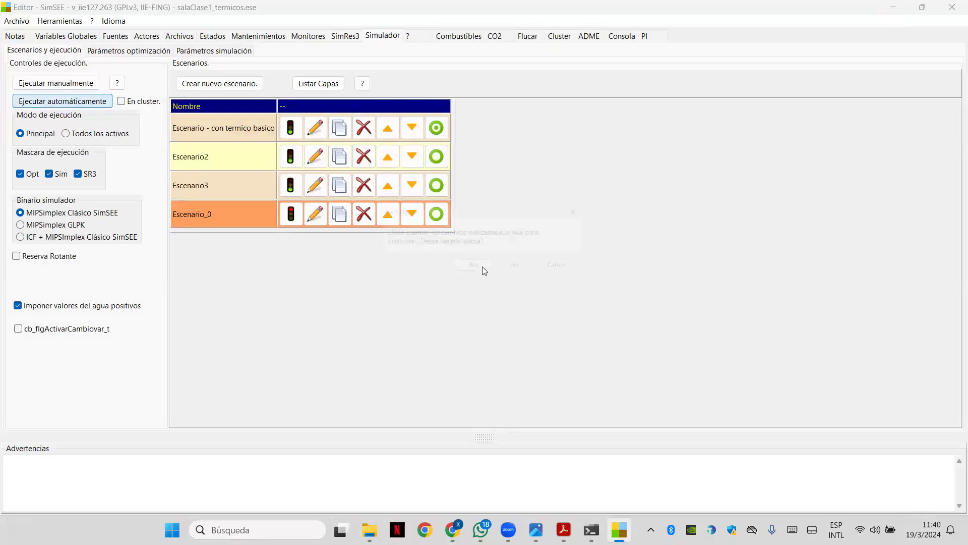
left_click(472, 268)
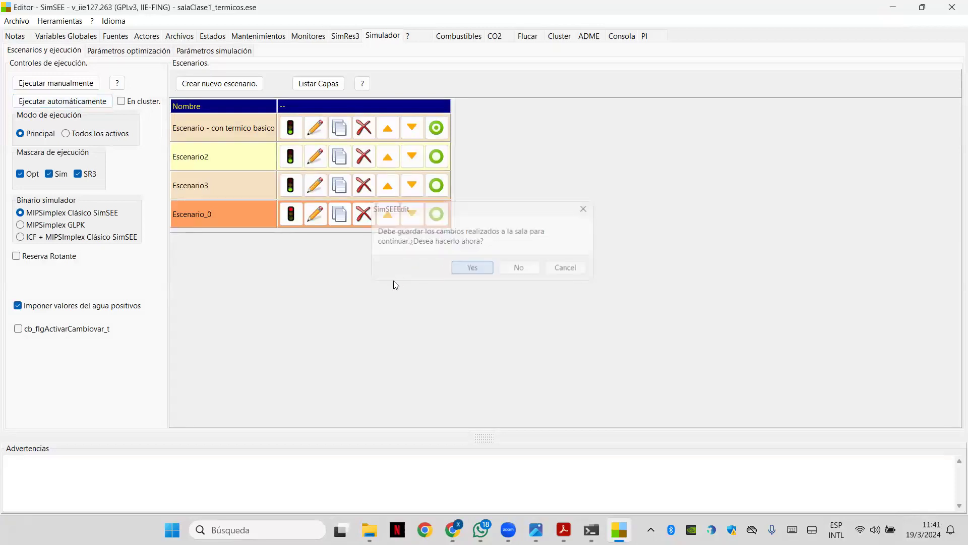
left_click(395, 312)
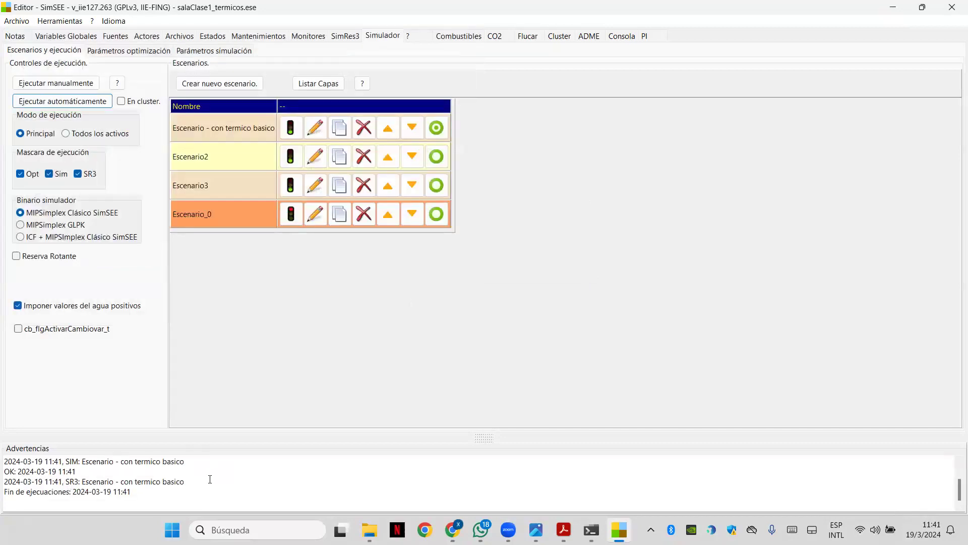
Examine the SR3 entry in the execution log and the files in the salaClase4_termicos folder, and return to the editor
left_click_drag(23, 481, 202, 483)
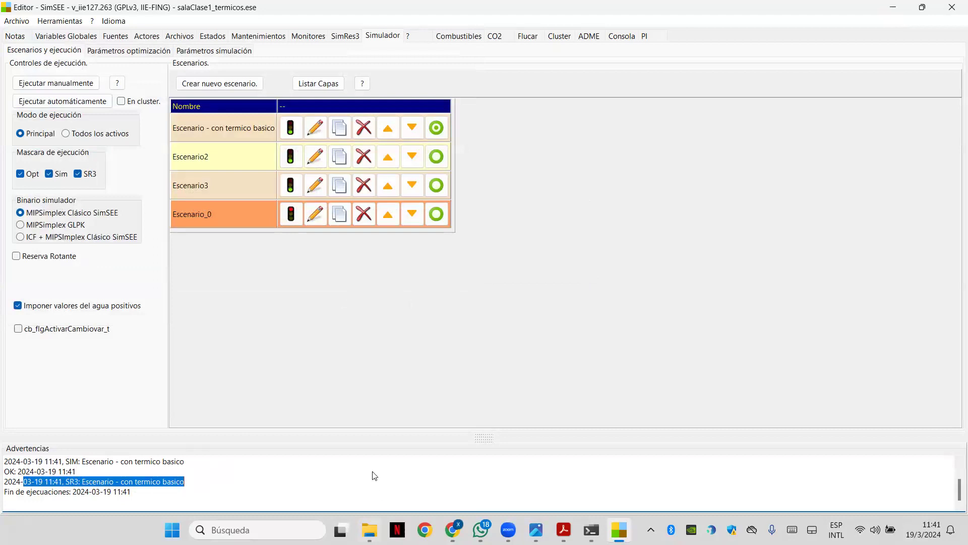
left_click(368, 459)
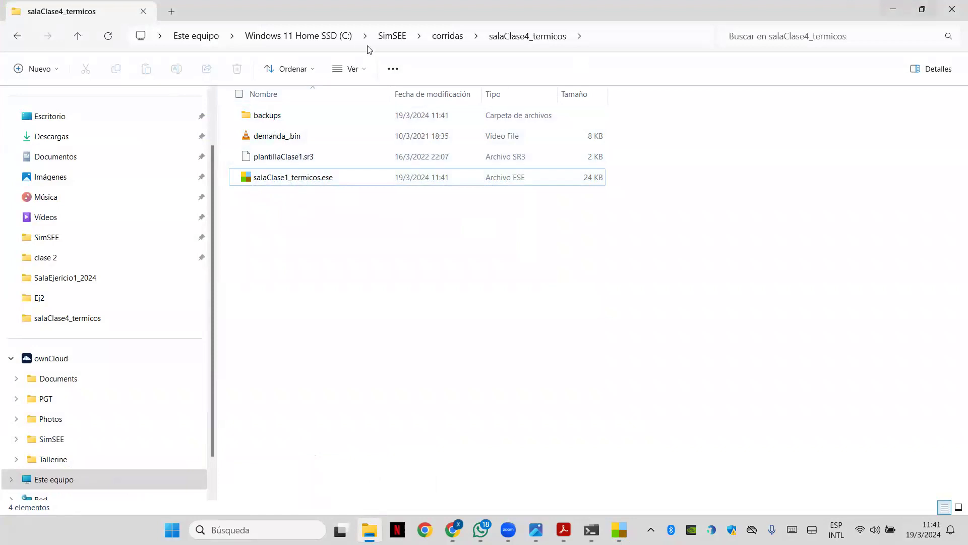
key("alt+Tab")
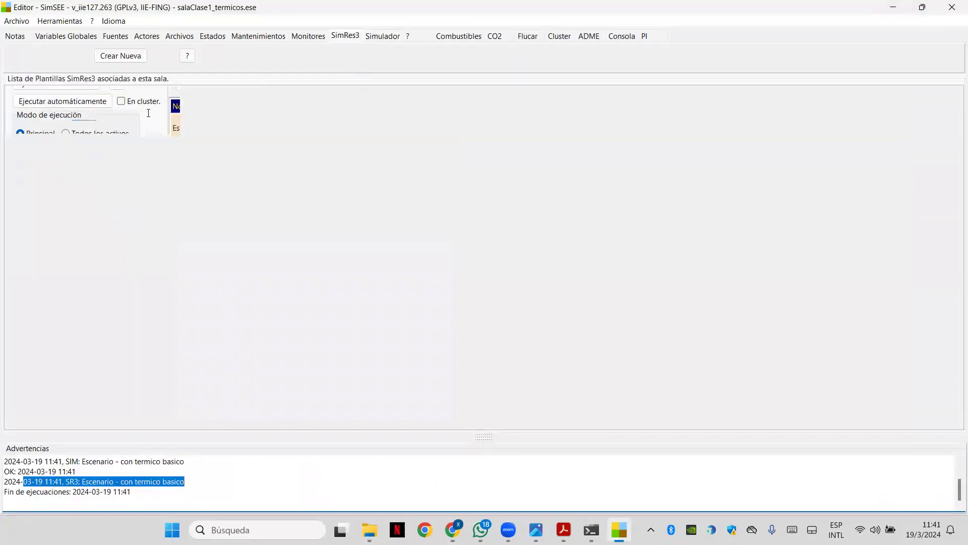
Set the layer of the SimRes3 template plantillaClase1.sr3 to 0 and save the room
left_click_drag(95, 115, 14, 23)
type("0")
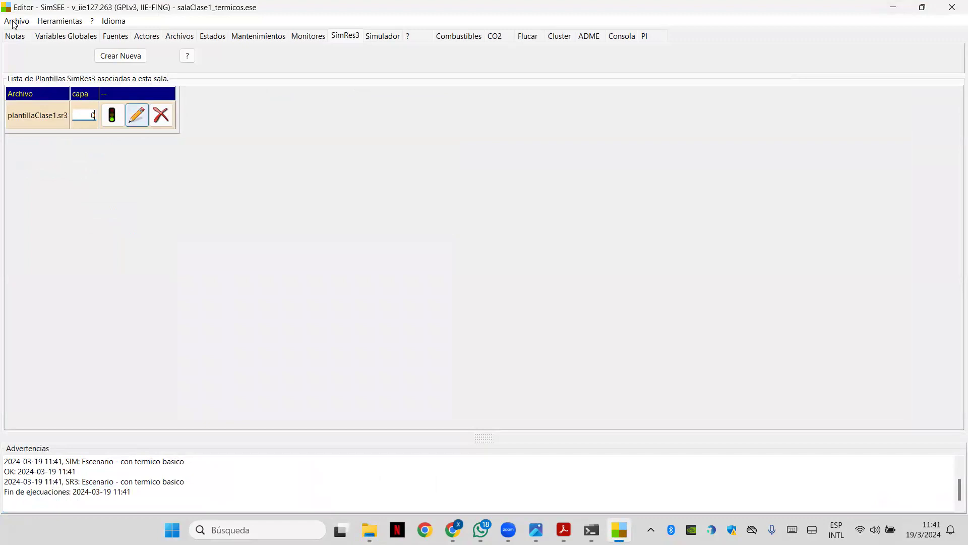
left_click(17, 20)
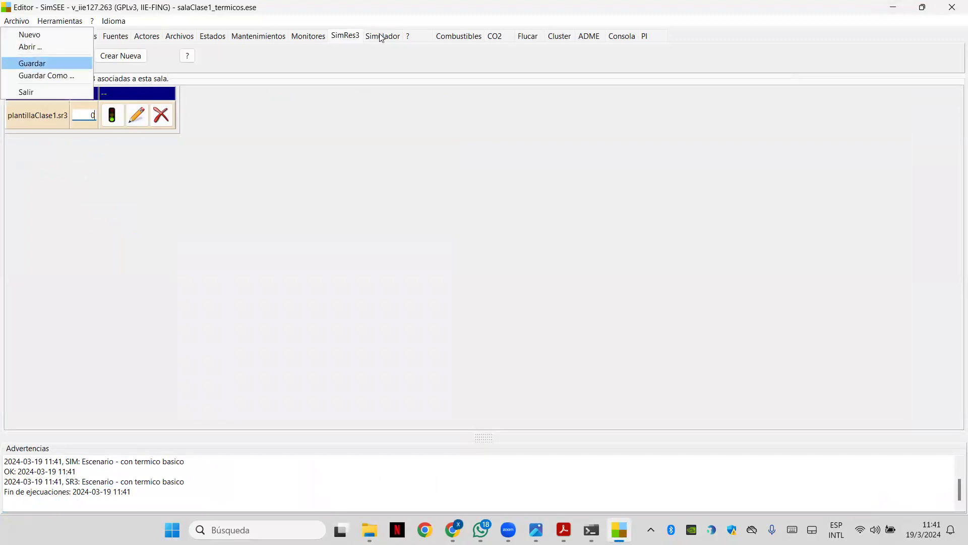
left_click(28, 63)
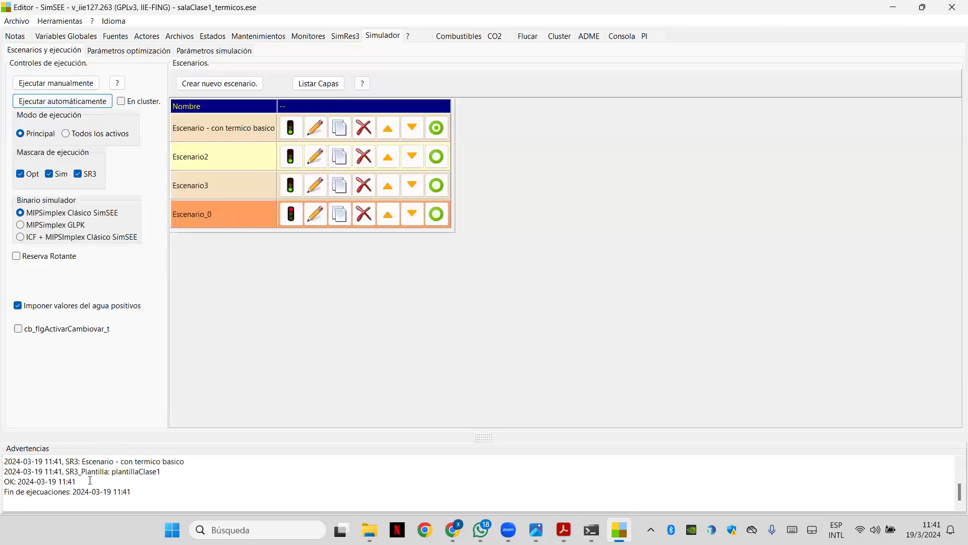
Examine the SR3 and SR3_Plantilla entries in the execution log of the main scenario
left_click_drag(78, 481, 8, 469)
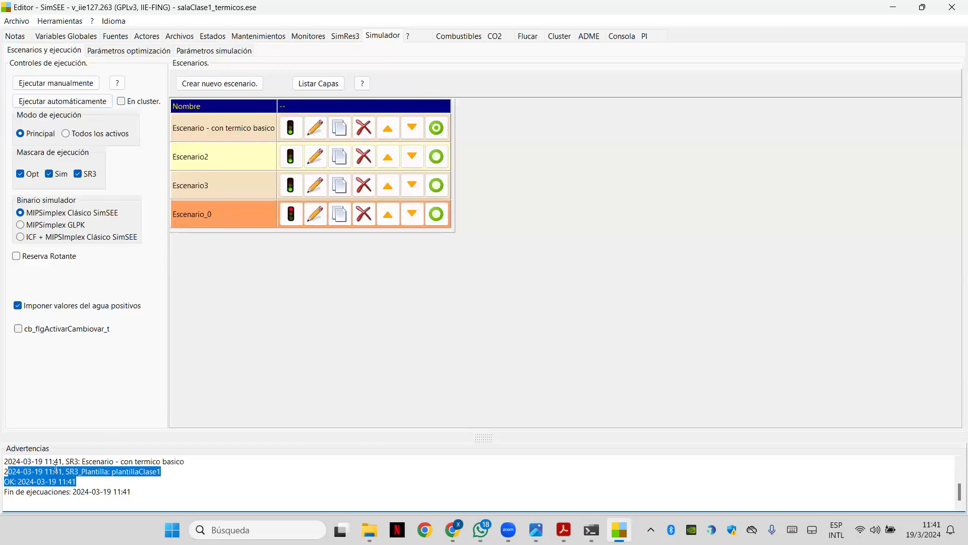
scroll(55, 469, "up", 1)
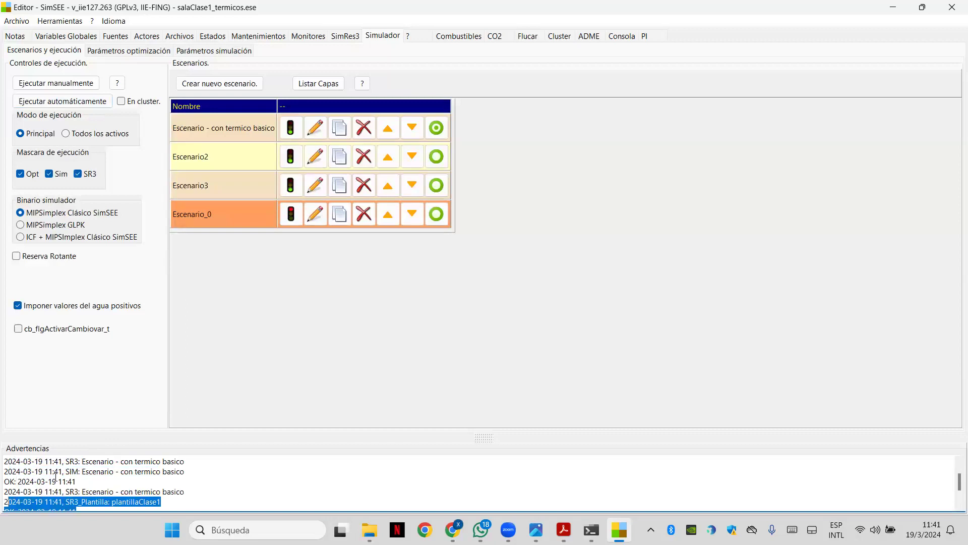
scroll(56, 476, "up", 1)
scroll(56, 476, "down", 1)
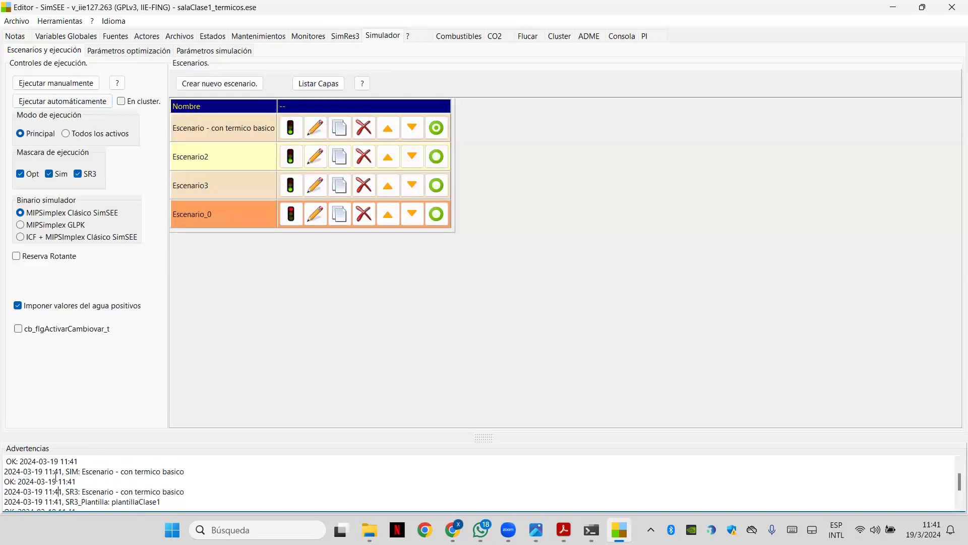
scroll(56, 476, "up", 1)
scroll(55, 476, "down", 2)
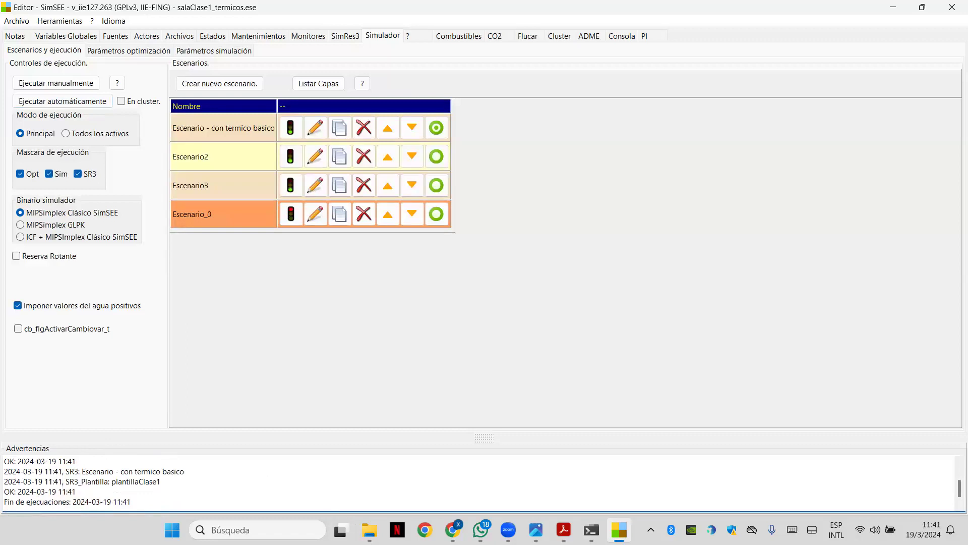
Look for template result folders in salaClase4_termicos and SalaEj1 within corridas, and return to the SimSEE editor
left_click(370, 529)
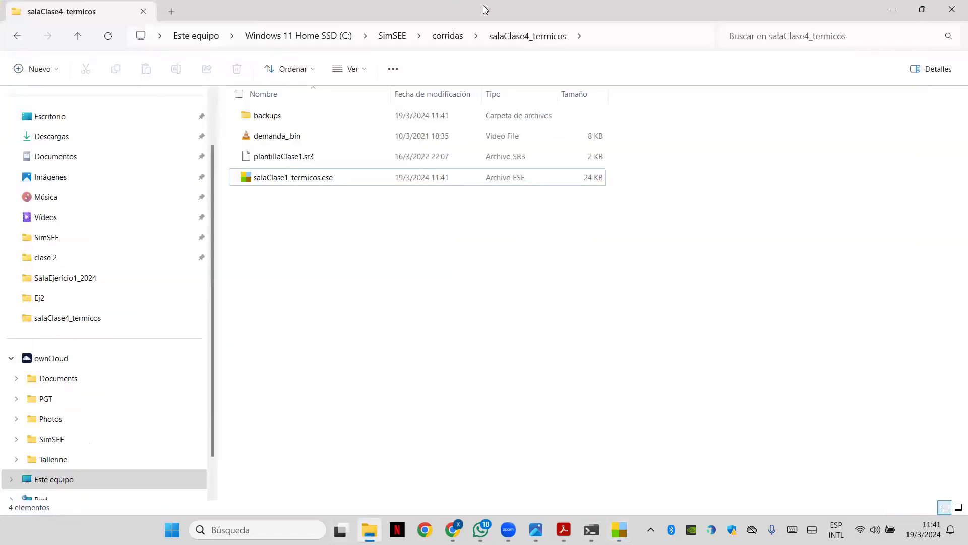
left_click(447, 37)
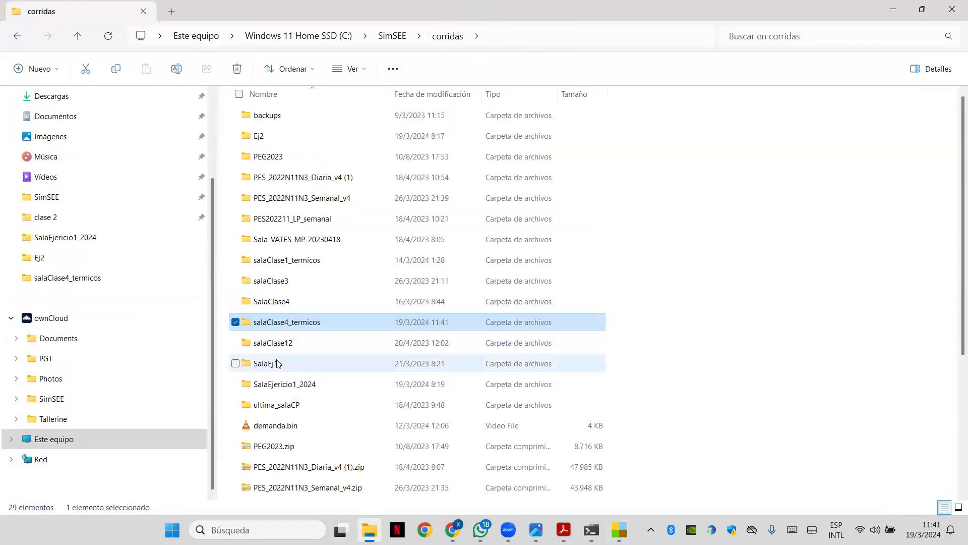
double_click(277, 363)
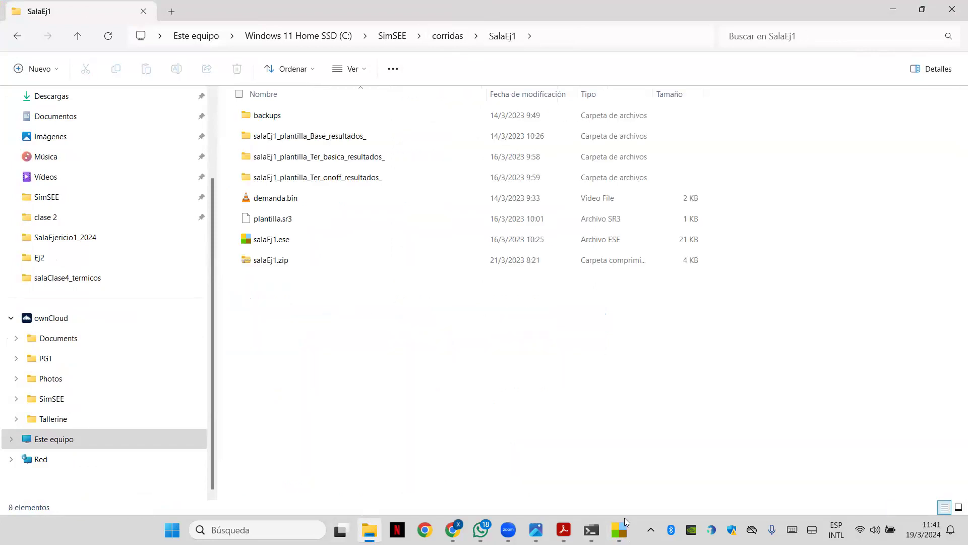
mouse_move(622, 527)
left_click(641, 473)
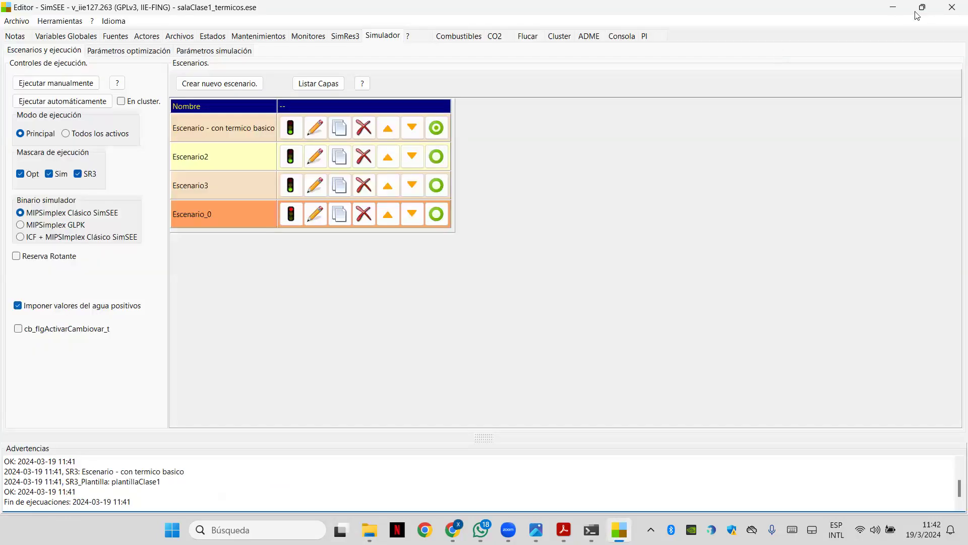
Delete the Escenario1 and Escenario2 result folders of plantillaClase1 from the salaClase1_termicos folder, and return to the SimSEE editor
key("alt+Tab")
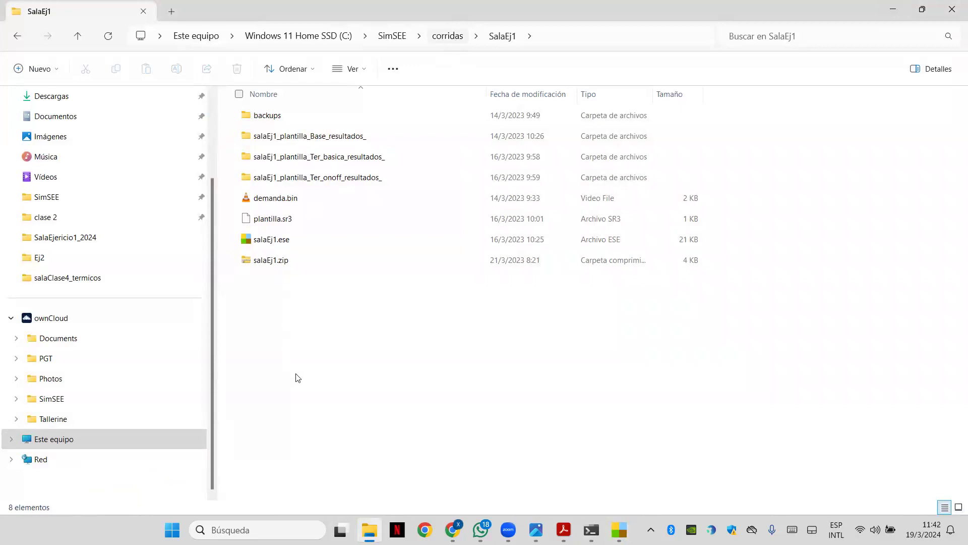
key("alt+Up")
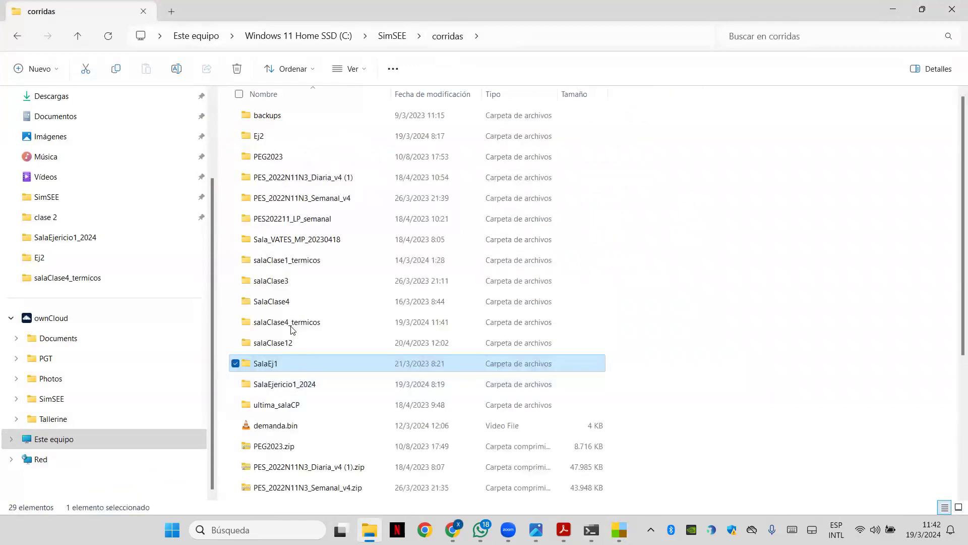
left_click(454, 38)
left_click(456, 40)
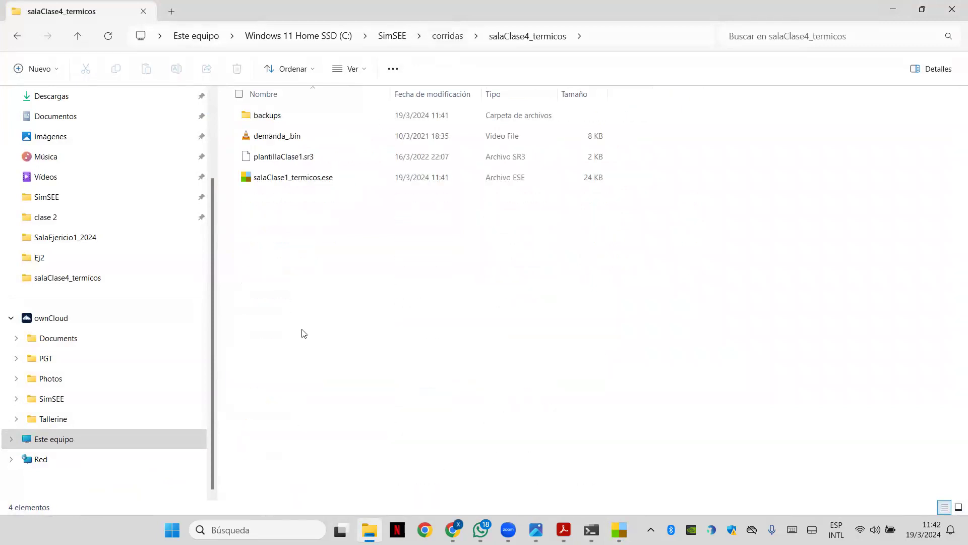
double_click(303, 260)
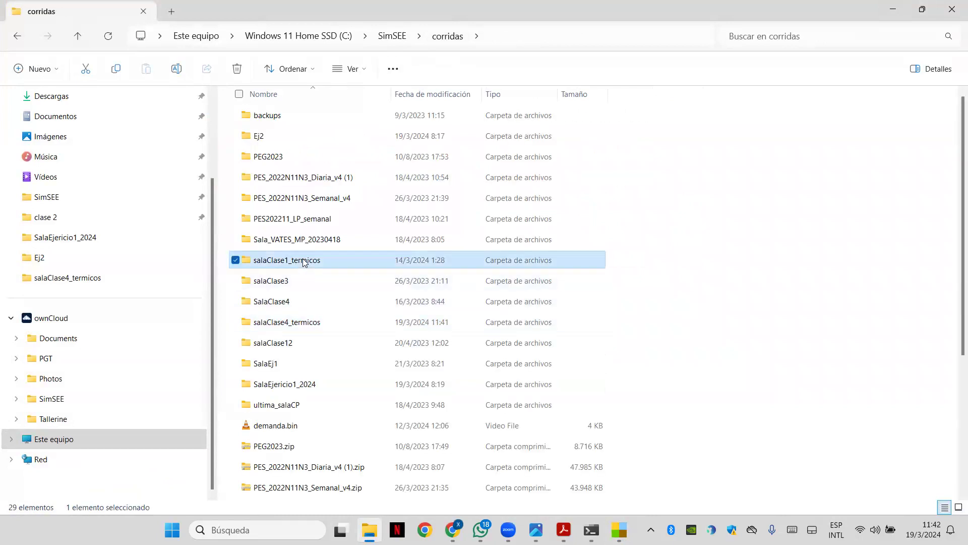
double_click(392, 94)
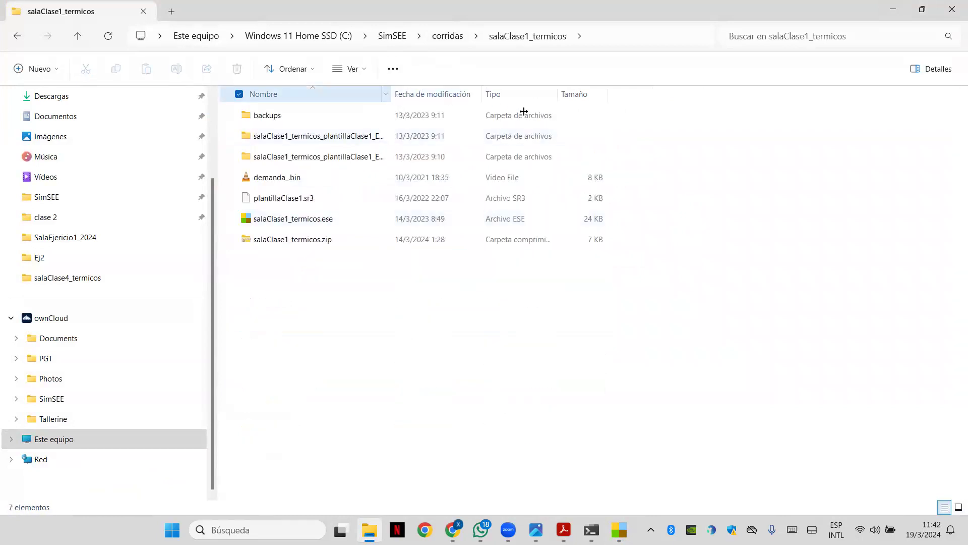
left_click(426, 144)
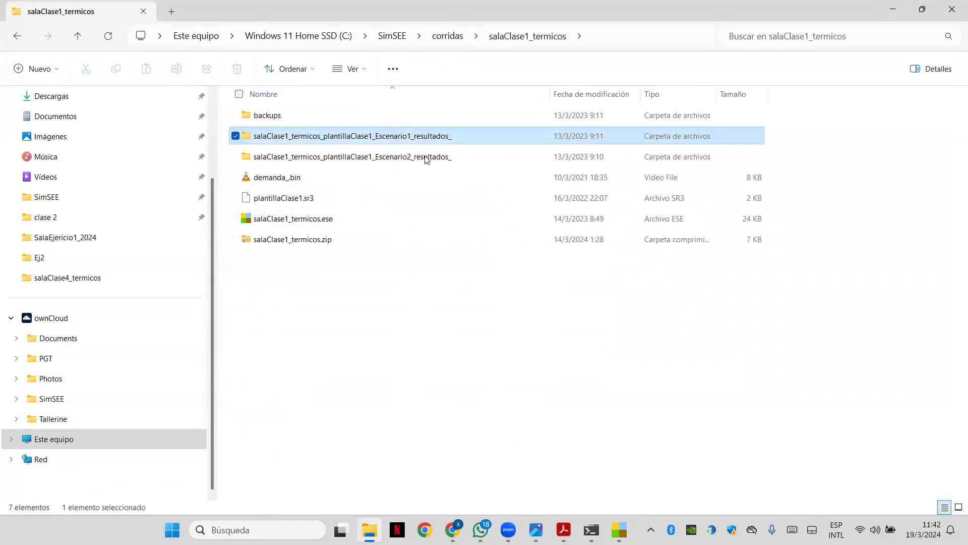
left_click(426, 158, "ctrl")
key("Delete")
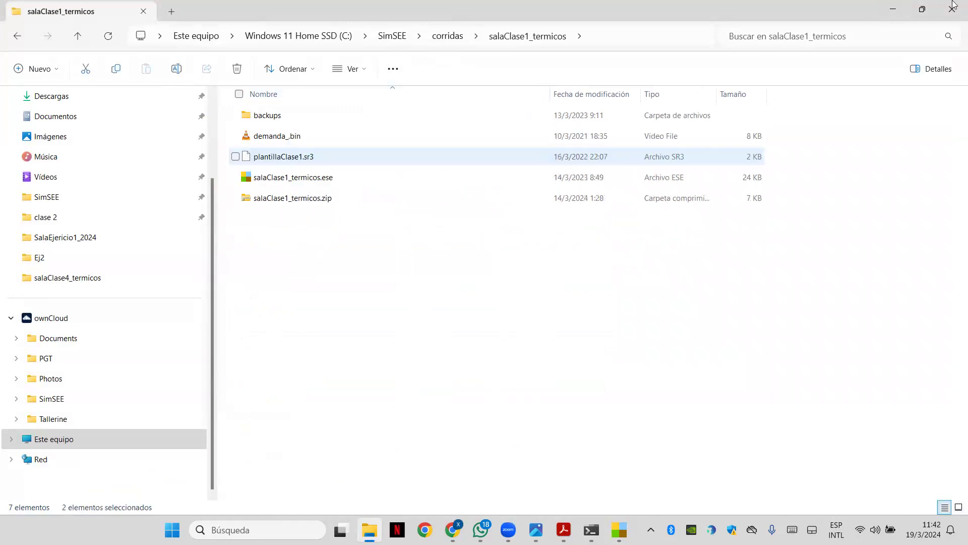
left_click(900, 9)
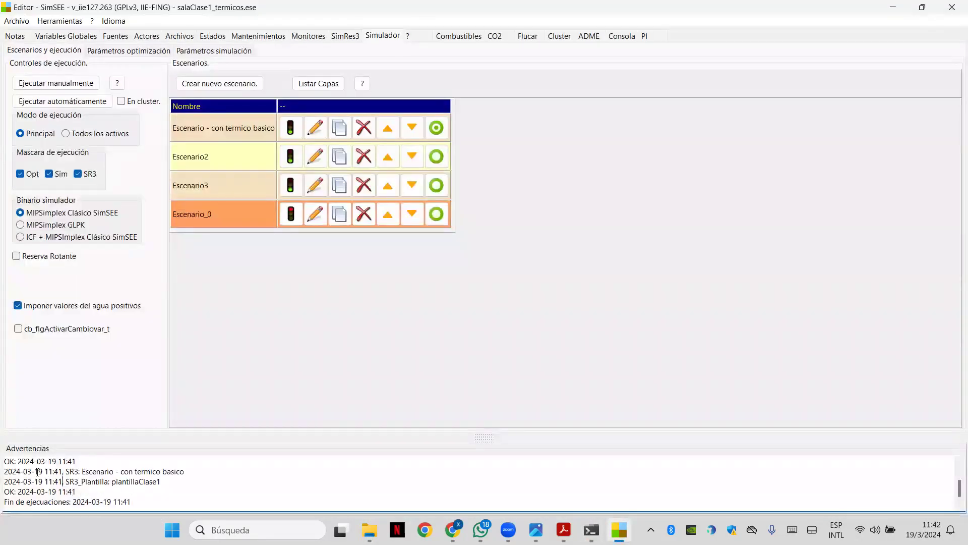
Highlight the scenario's SR3 line, the SR3_Plantilla line and the OK line that follows in the execution log
left_click(196, 471, "shift")
left_click_drag(8, 481, 177, 481)
left_click_drag(77, 491, 2, 492)
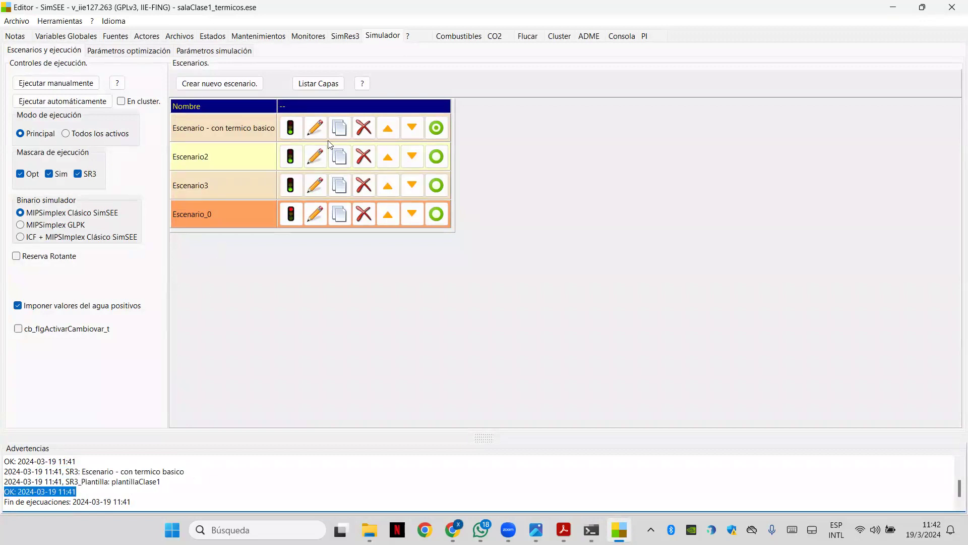
Set the layer of the SimRes3 template plantillaClase1.sr3 to 66 and save the room
left_click(345, 35)
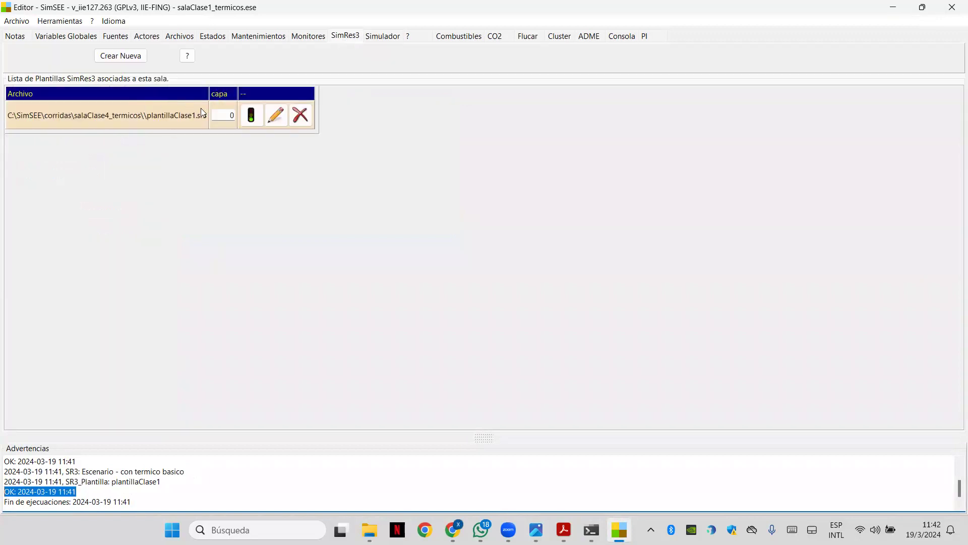
left_click(219, 113)
type("66")
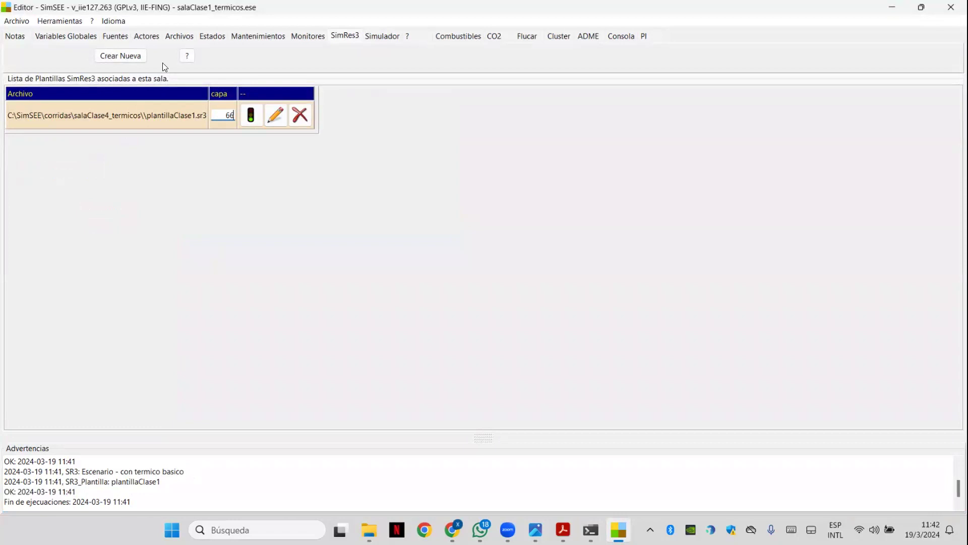
left_click(11, 22)
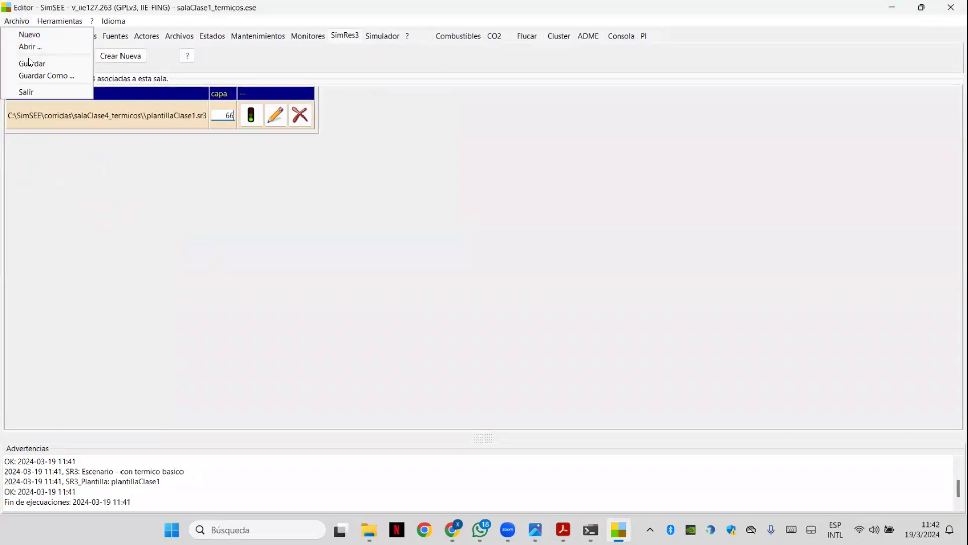
left_click(29, 61)
Check the active layers of Escenario - con termico basico and run the main scenario automatically
left_click(378, 35)
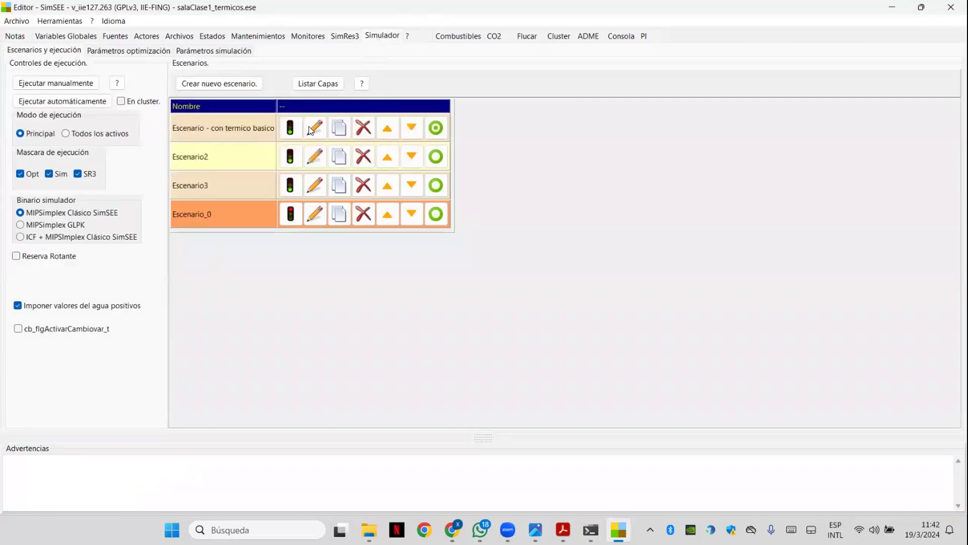
left_click(315, 128)
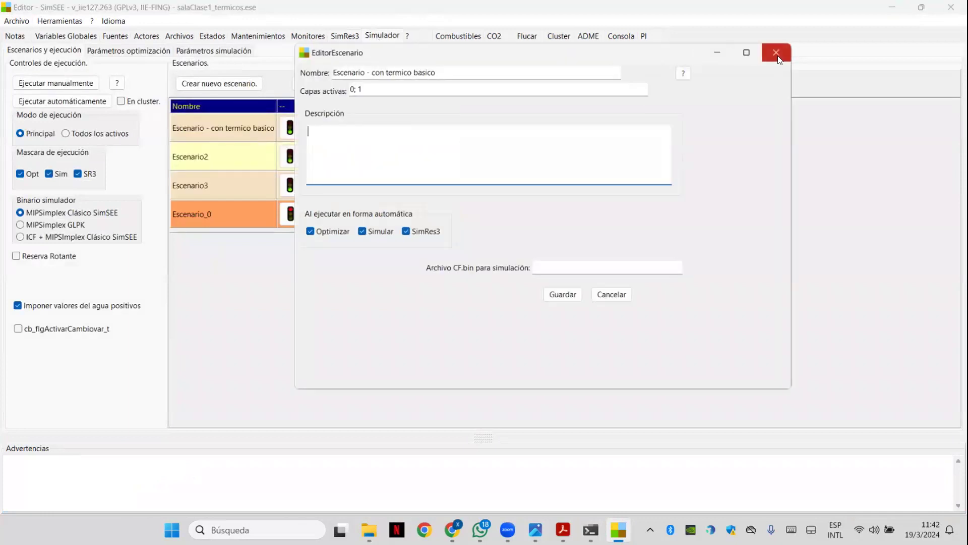
left_click(777, 53)
left_click(103, 102)
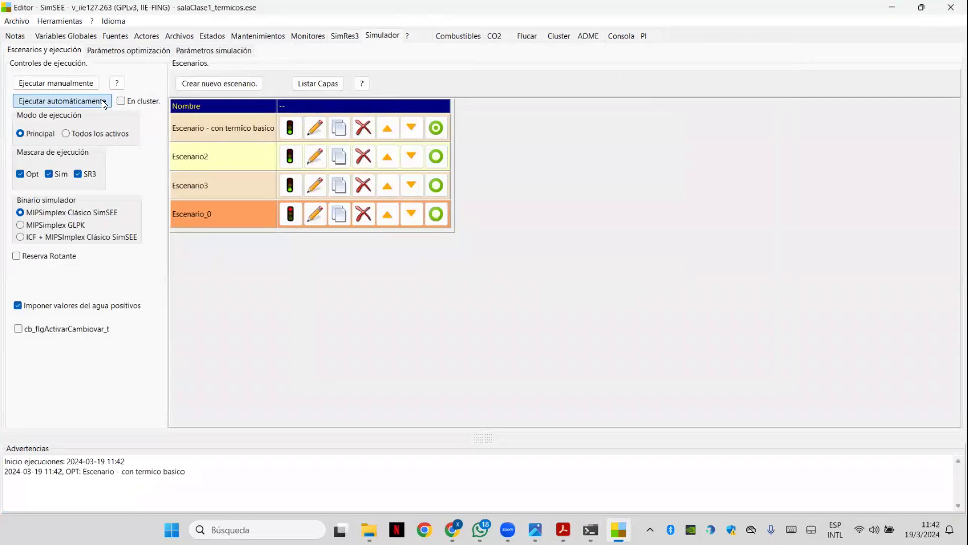
Examine the SR3 line in the new execution log and the files in the salaClase1_termicos folder, and return to the editor
left_click_drag(34, 481, 143, 497)
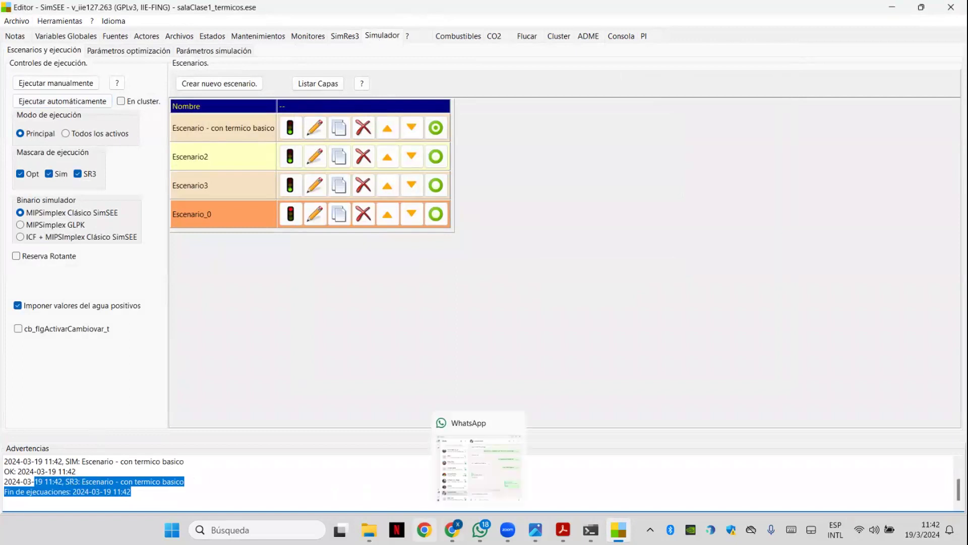
mouse_move(369, 529)
left_click(377, 482)
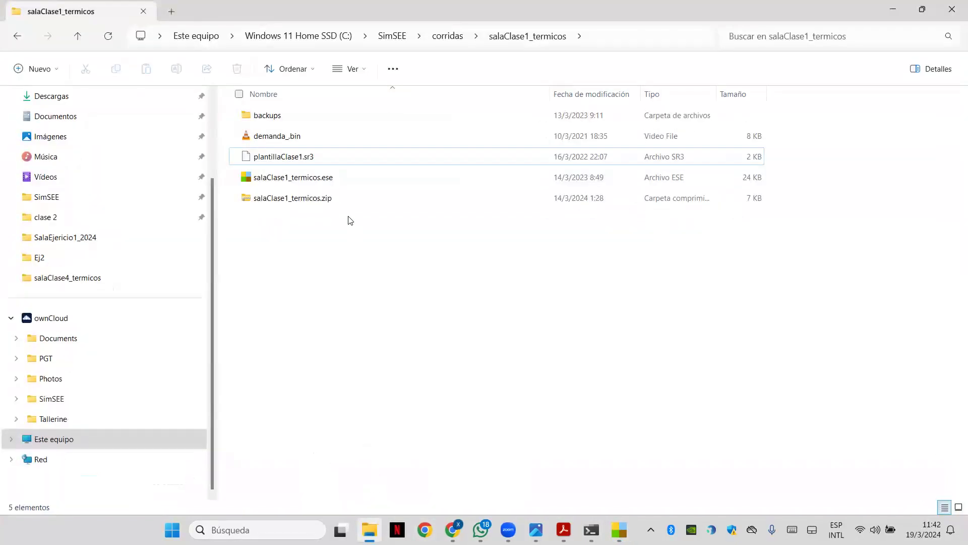
left_click(894, 9)
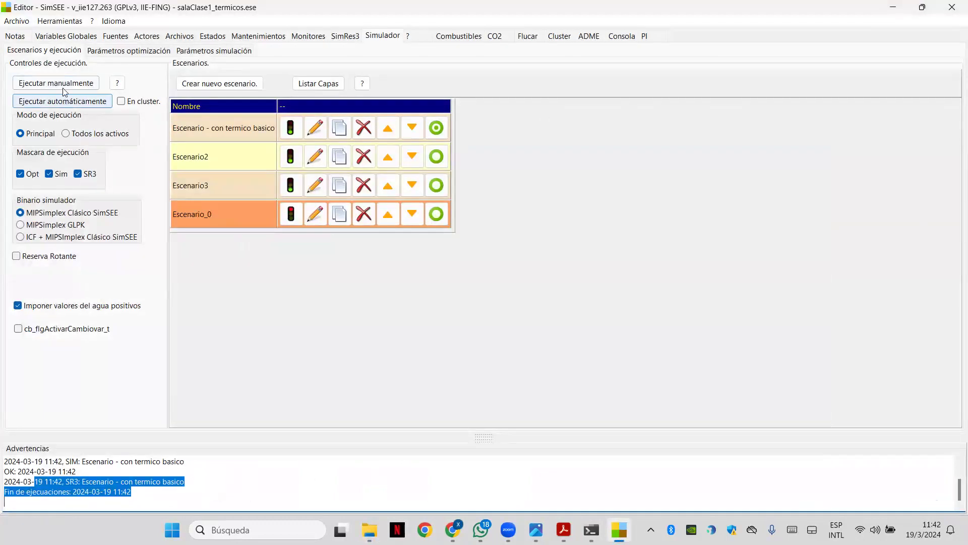
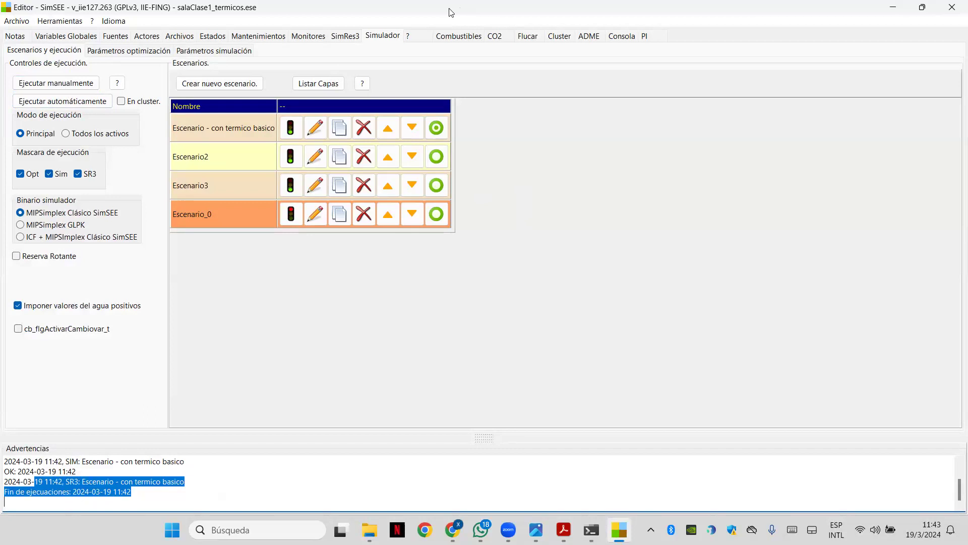
Change the layer of the template plantillaClase1.sr3 back to 0 and save the room
left_click(345, 36)
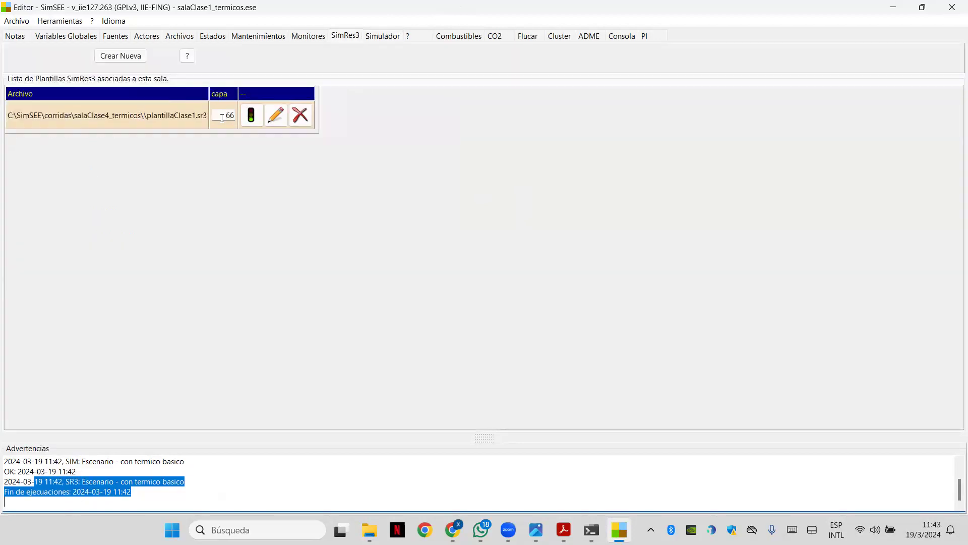
left_click(233, 117)
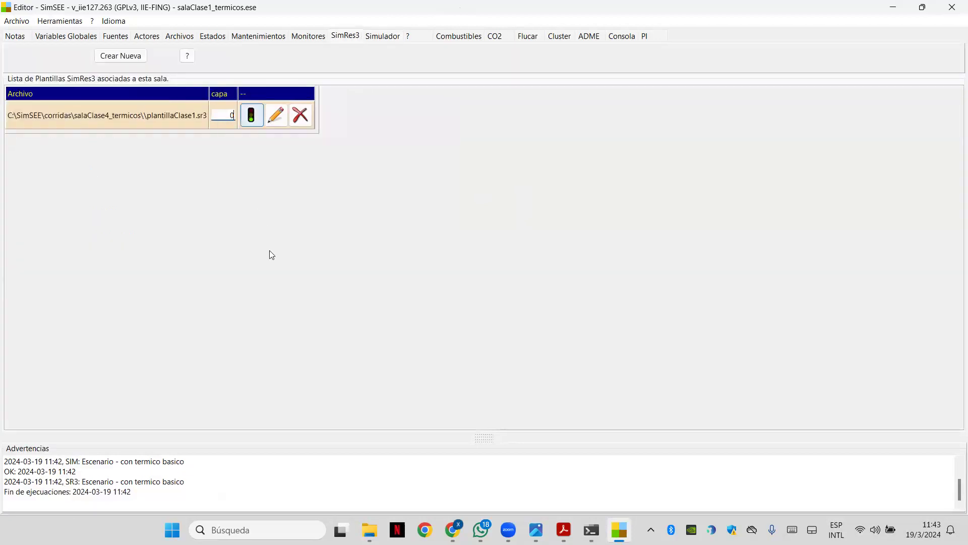
left_click(10, 22)
left_click(48, 62)
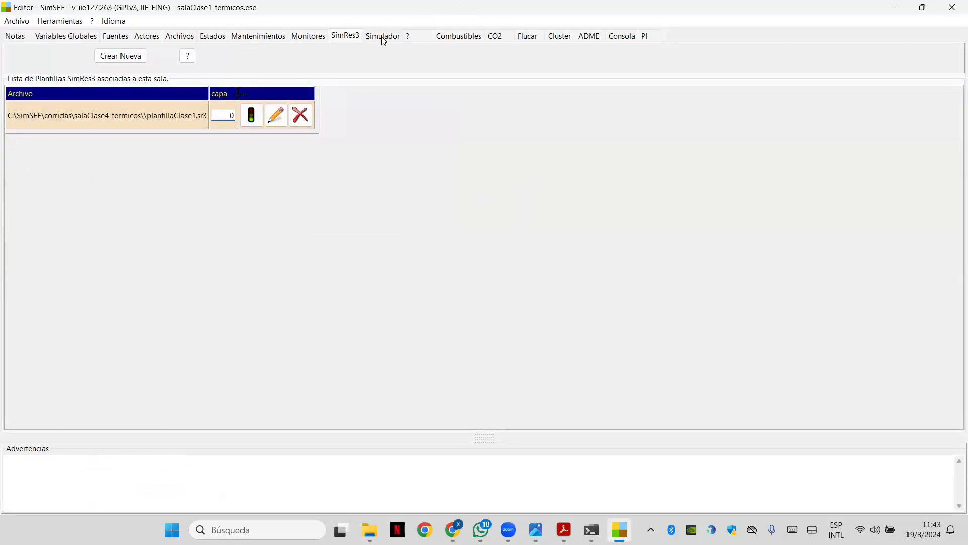
Check the active layers of Escenario2 in the simulator's scenario list and close its editor without changes
left_click(383, 38)
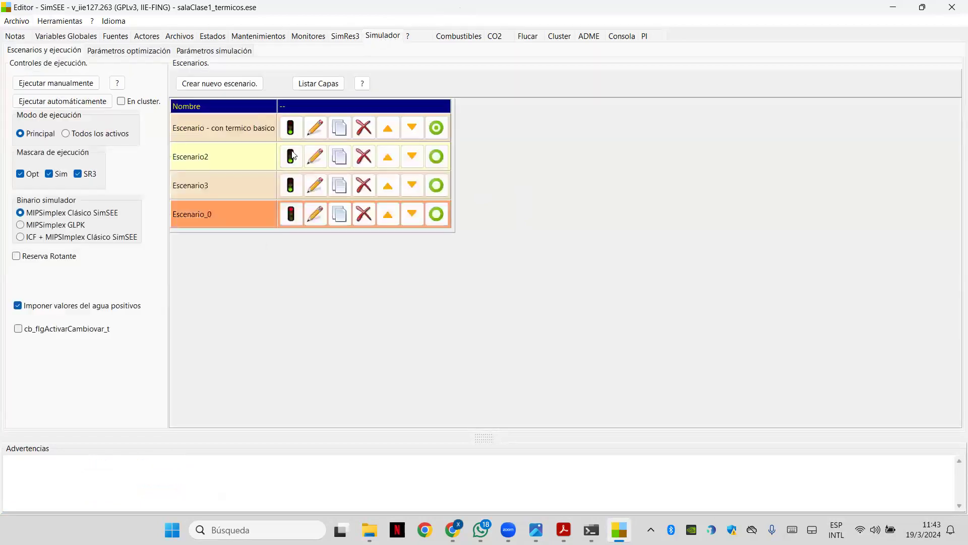
left_click(314, 159)
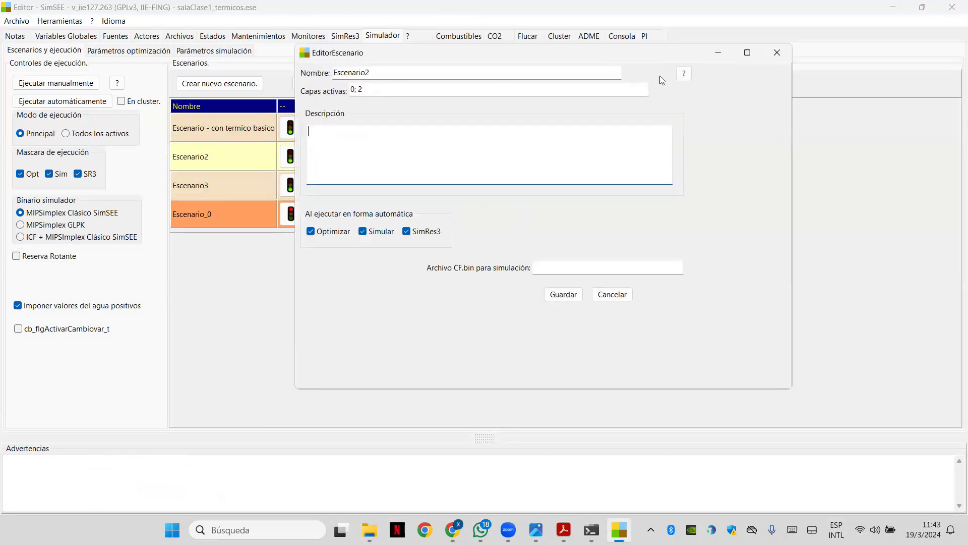
left_click(778, 53)
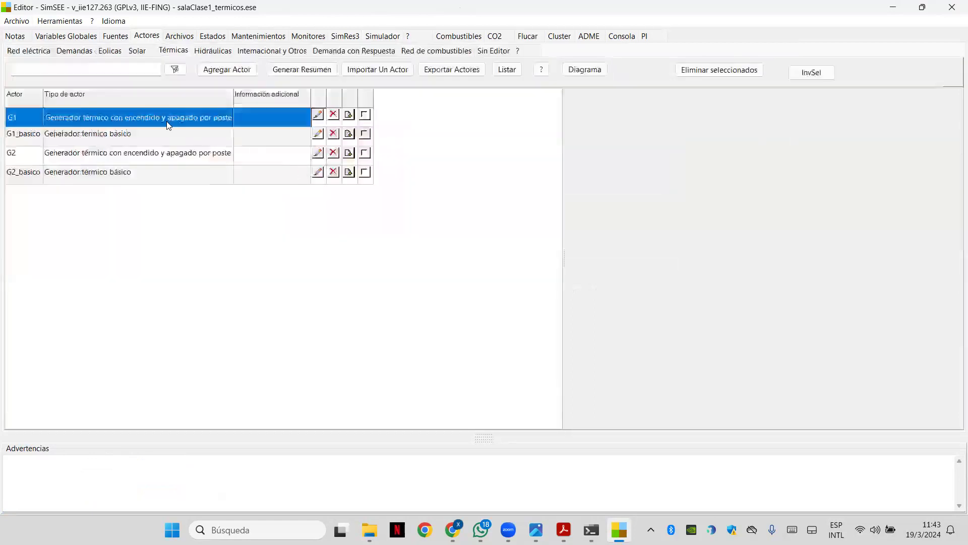
Review the layer and technical parameters of thermal generator G1's ficha, and save the ficha and the generator
left_click(318, 114)
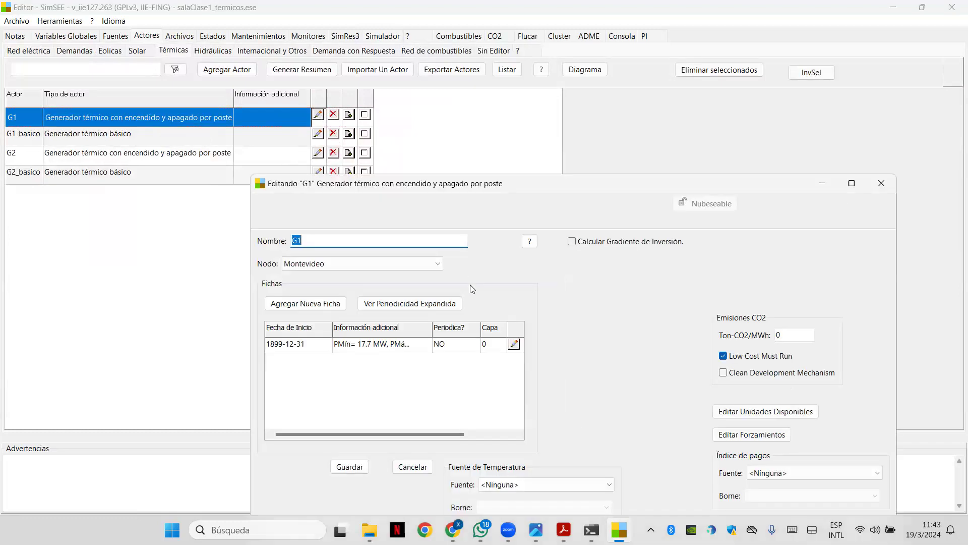
left_click(515, 345)
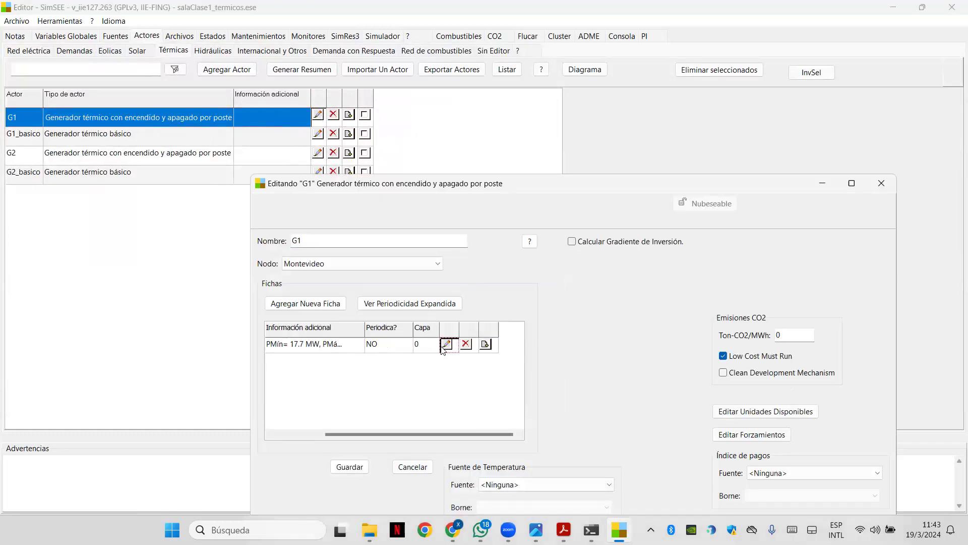
left_click(446, 344)
left_click_drag(539, 199, 430, 95)
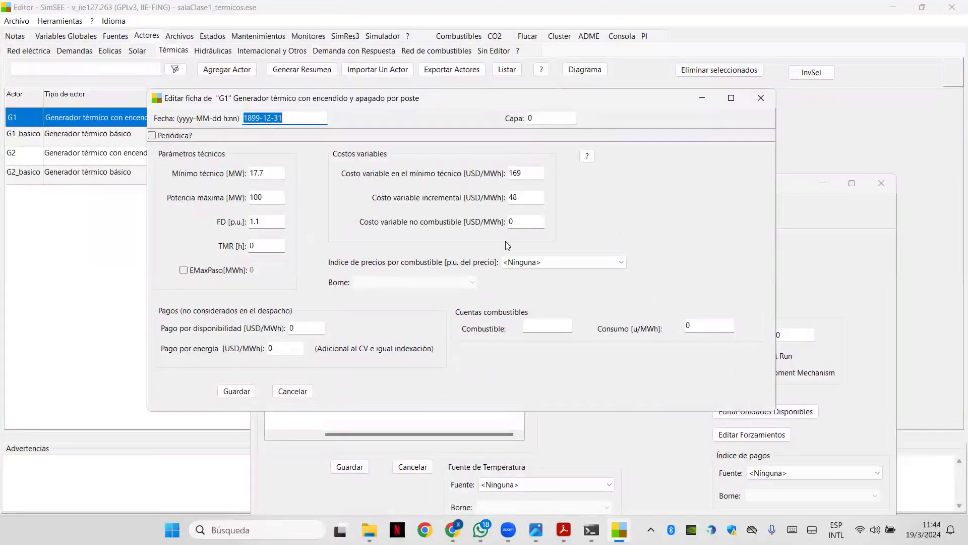
left_click(235, 391)
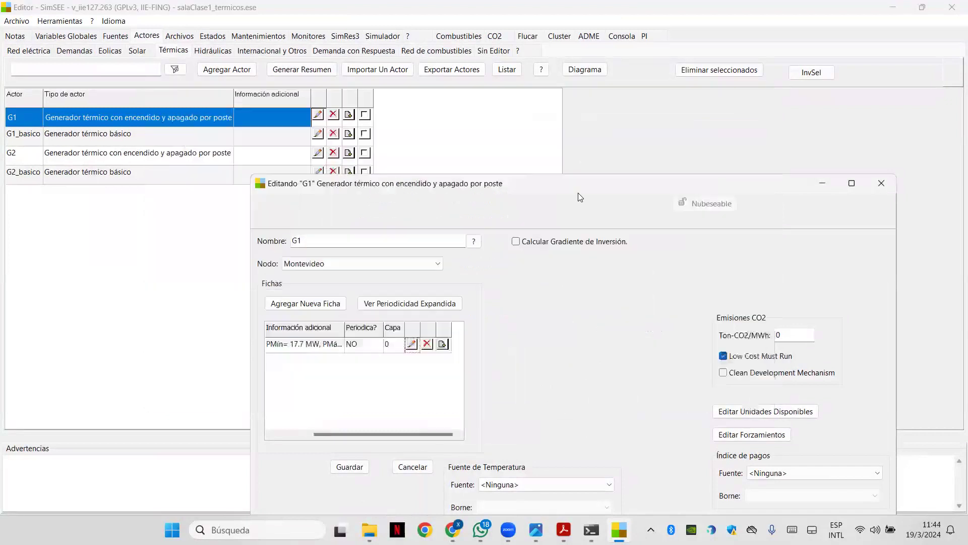
left_click_drag(577, 188, 460, 123)
left_click(232, 401)
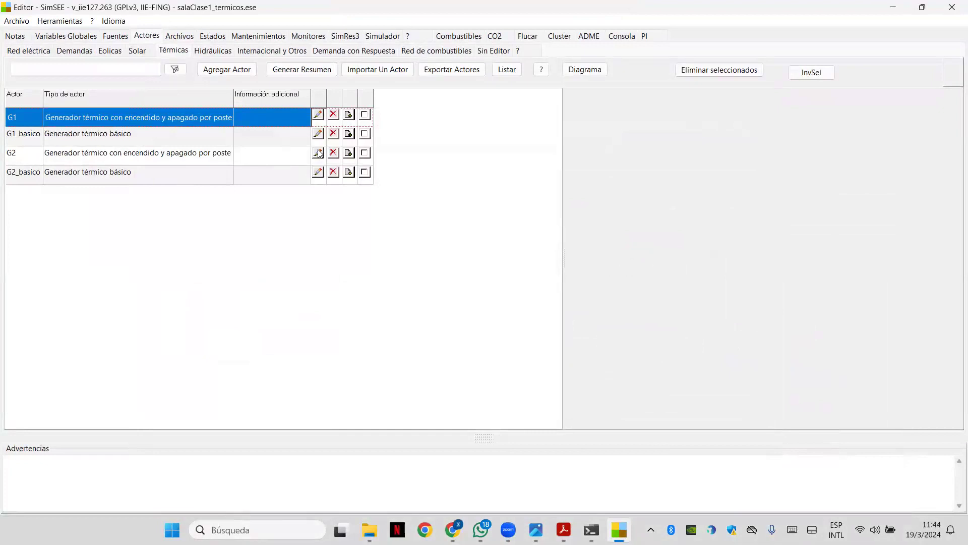
Review the fichas of thermal generator G2, inspect the Auto ficha on layer 0, and close both editors without saving
left_click(319, 153)
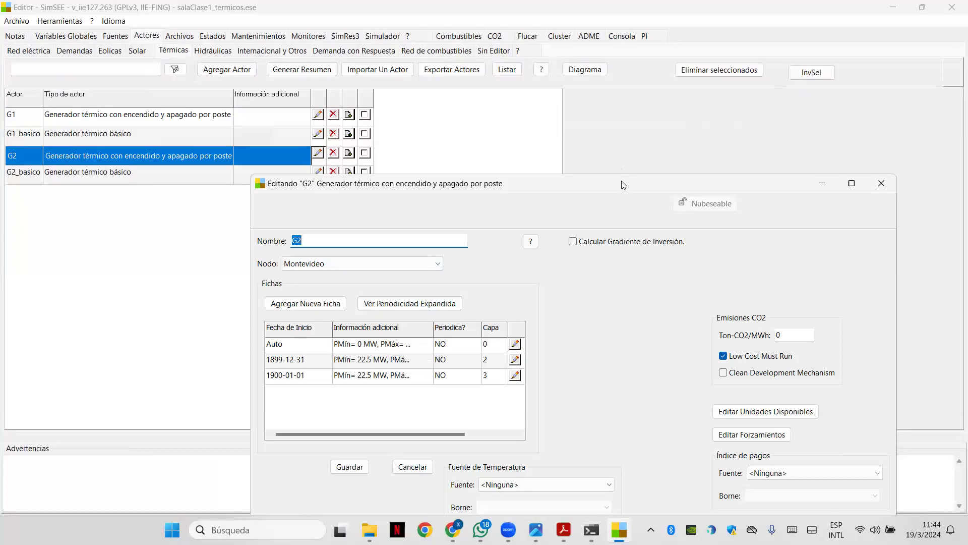
left_click_drag(623, 186, 579, 71)
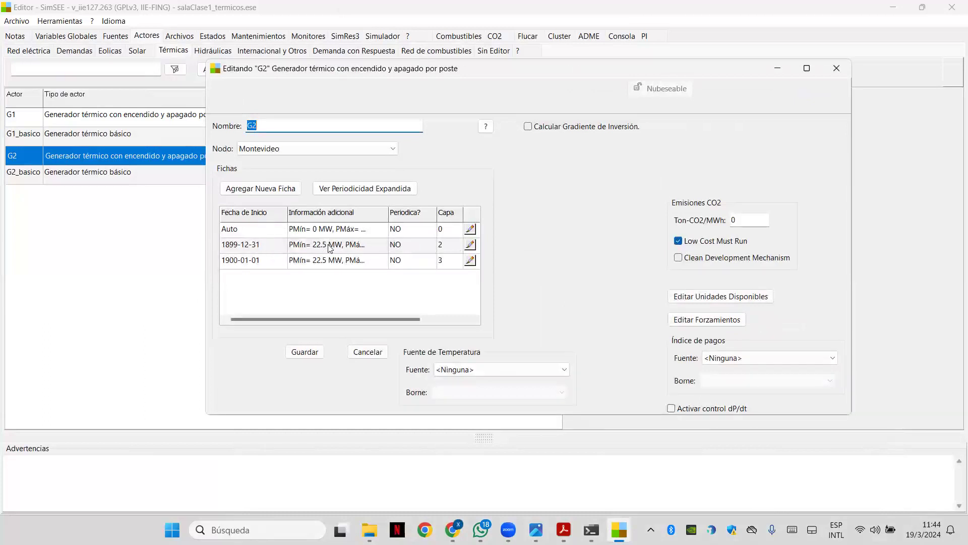
left_click(469, 231)
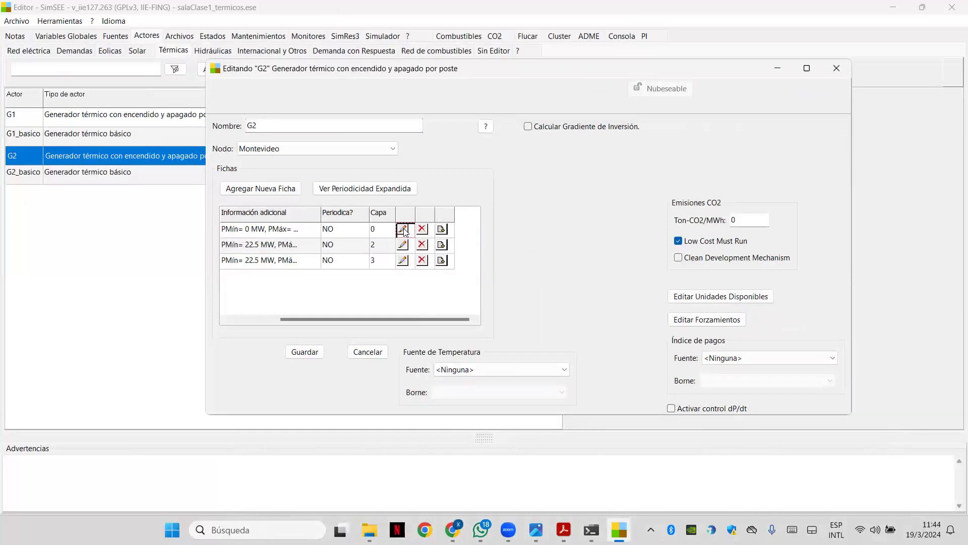
left_click(403, 230)
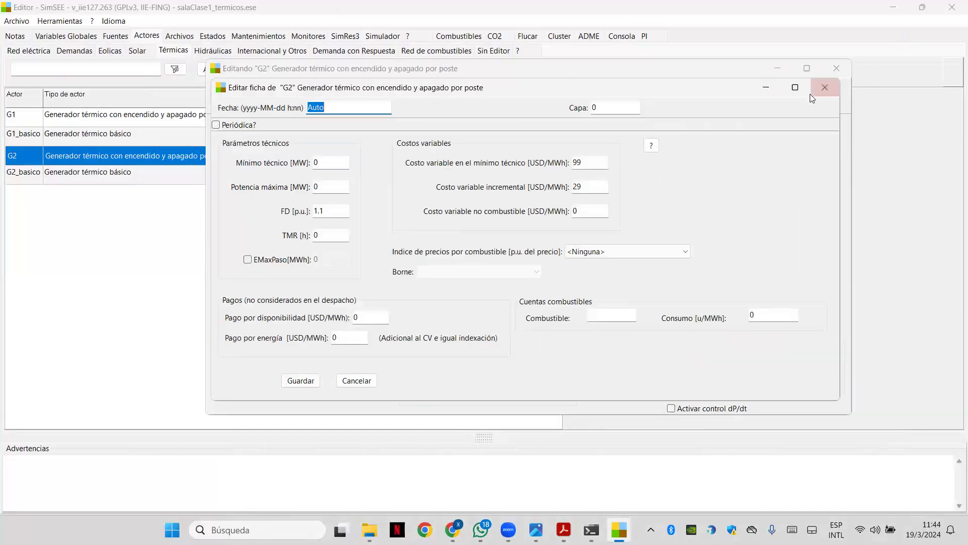
left_click(824, 88)
left_click(837, 69)
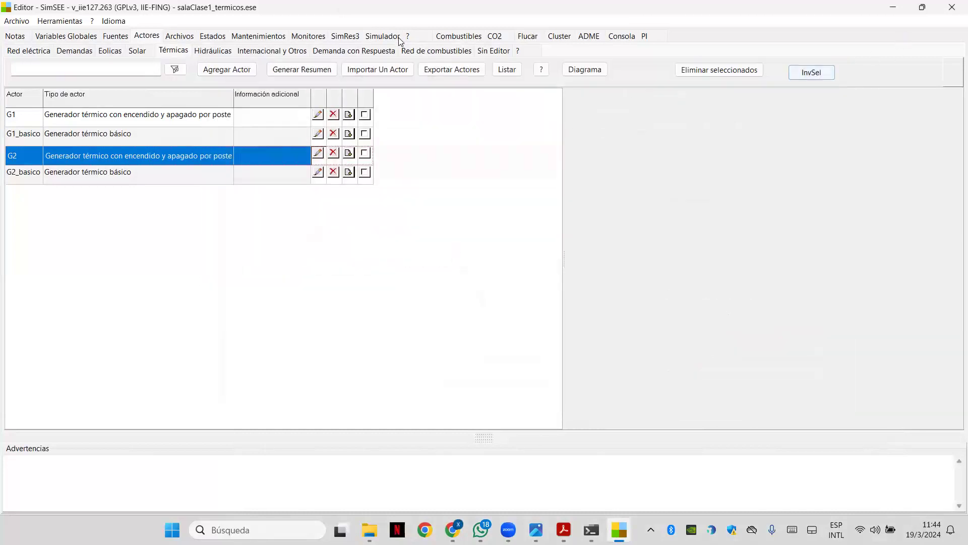
Rename Escenario2 as "Escenario - con termicoMinTec" and save the scenario
left_click(397, 37)
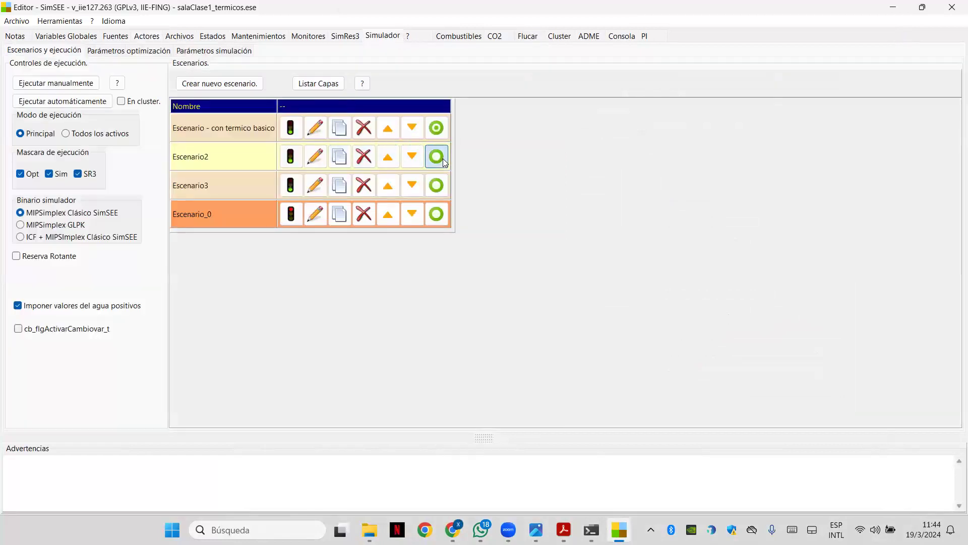
left_click(315, 157)
left_click(380, 73)
key("BackSpace")
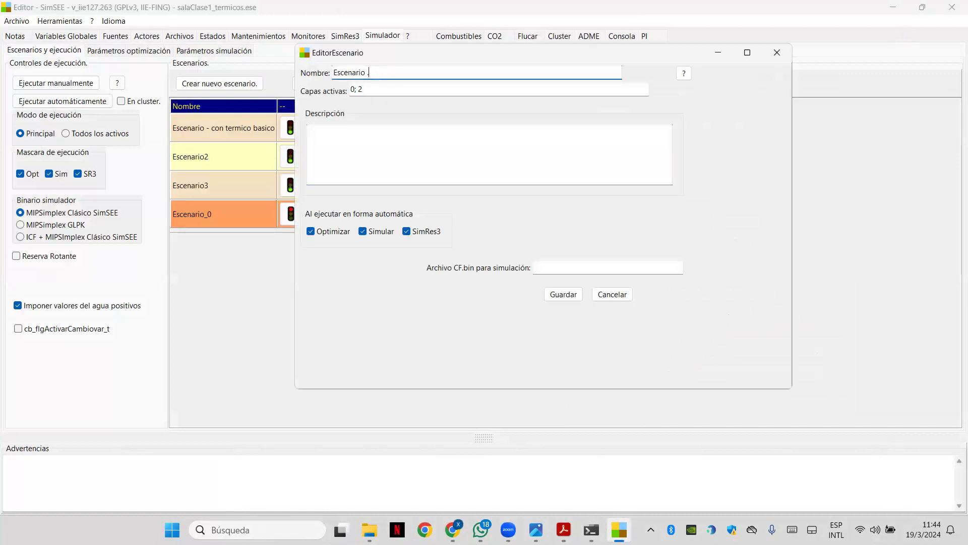
type("- con termicoMinTec")
left_click(564, 293)
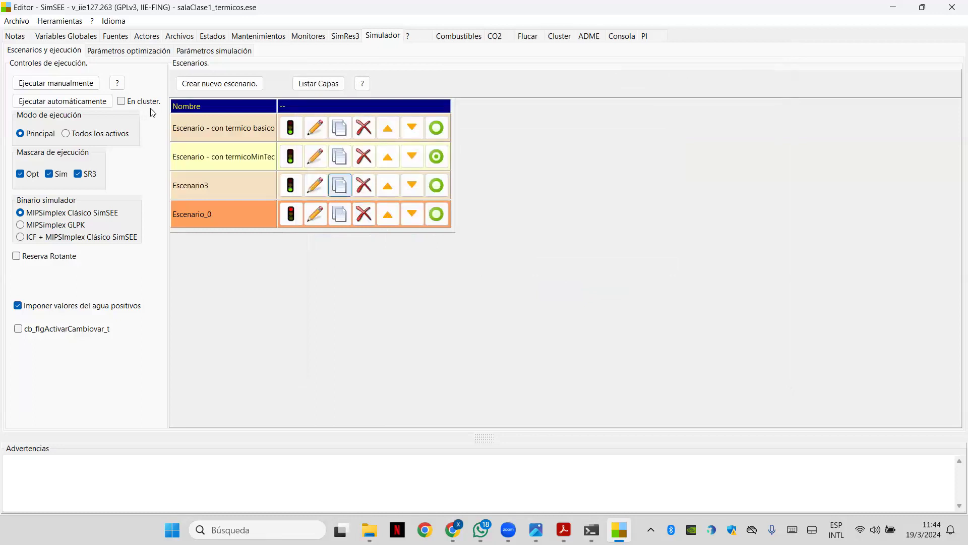
With Escenario - con termicoMinTec as the main scenario, launch a manual run and save the room as salaClase1_termicos.ese
left_click(78, 85)
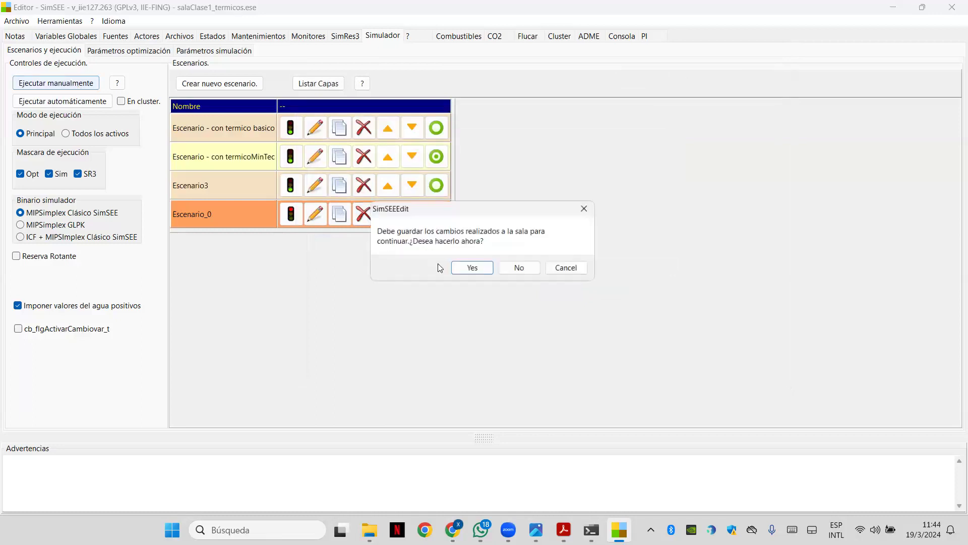
left_click(469, 268)
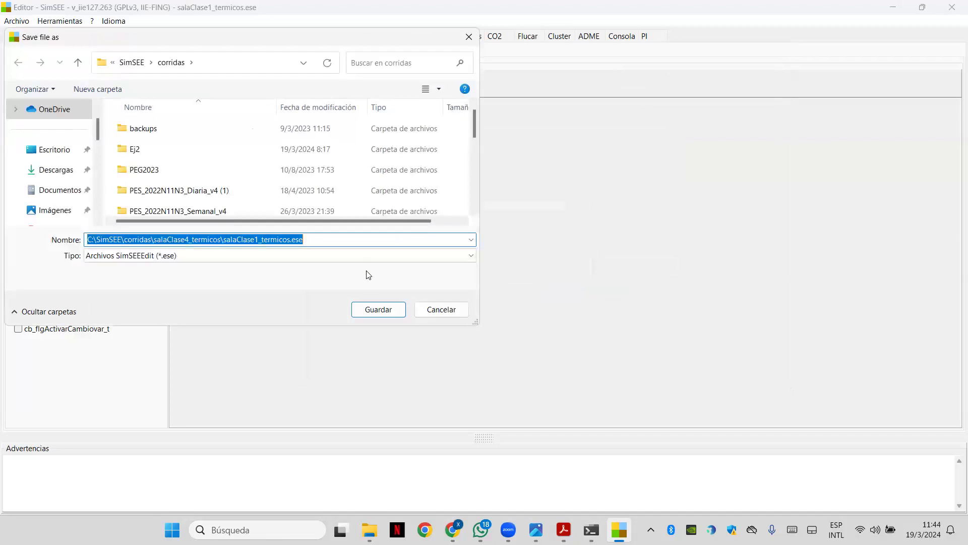
left_click(379, 310)
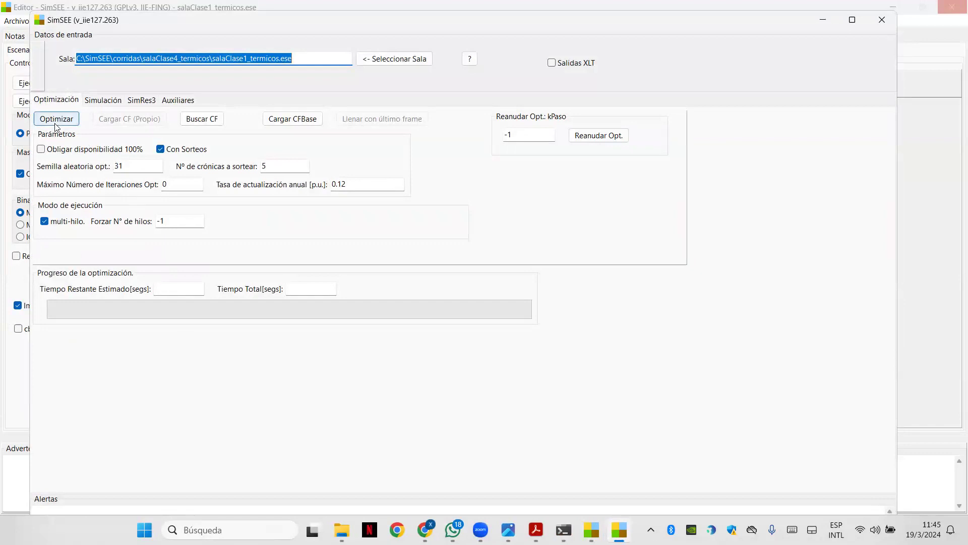
Optimize and simulate the termicoMinTec scenario, generate the html results of plantillaClase1.sr3, and close the run windows
key("ctrl+Tab")
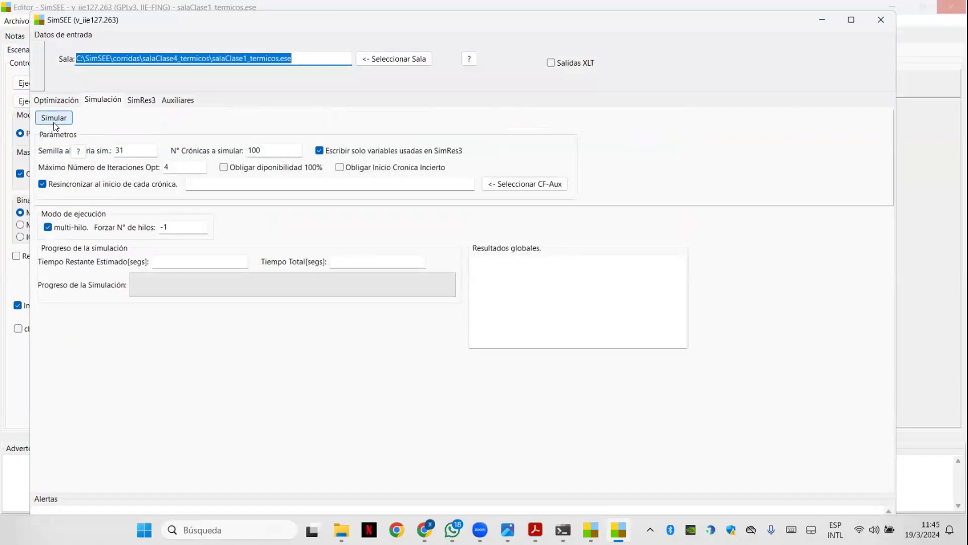
left_click(54, 123)
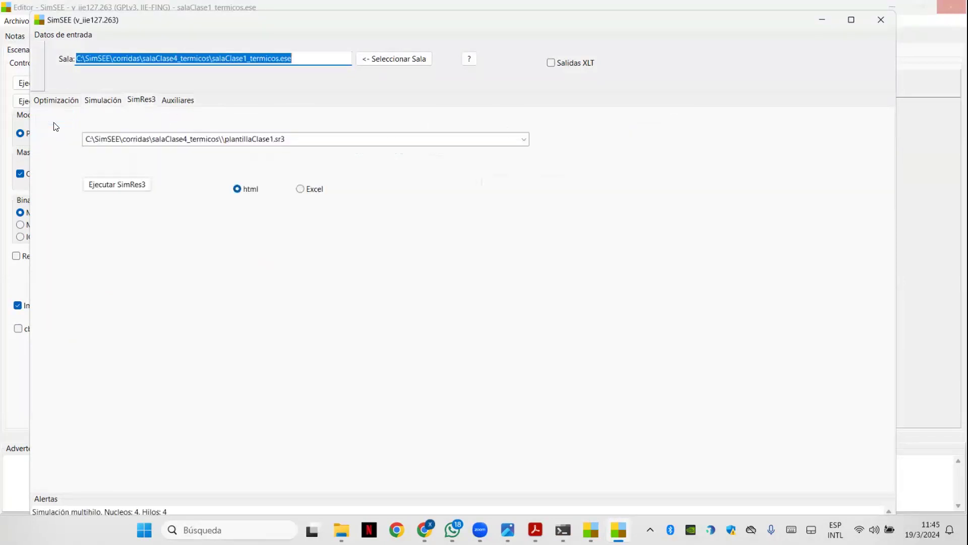
left_click(123, 192)
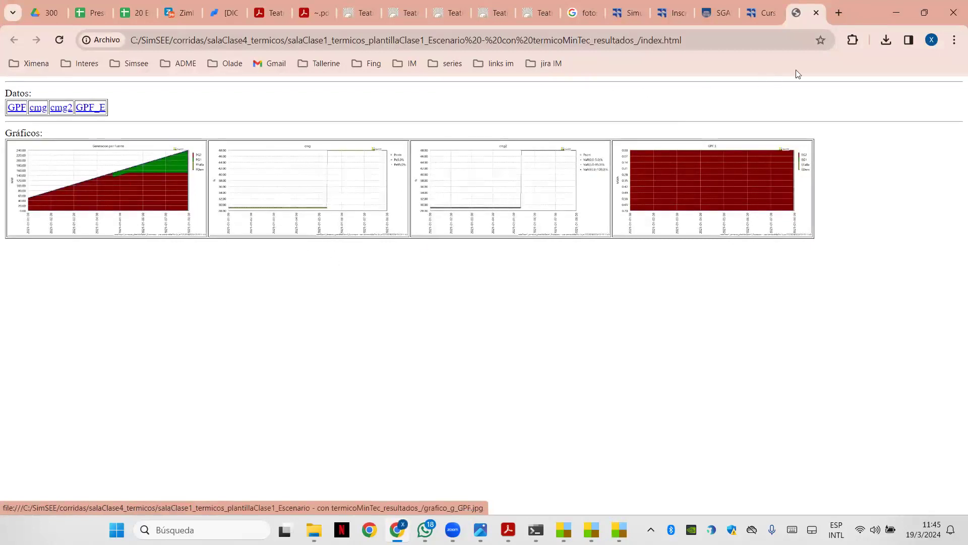
left_click(896, 19)
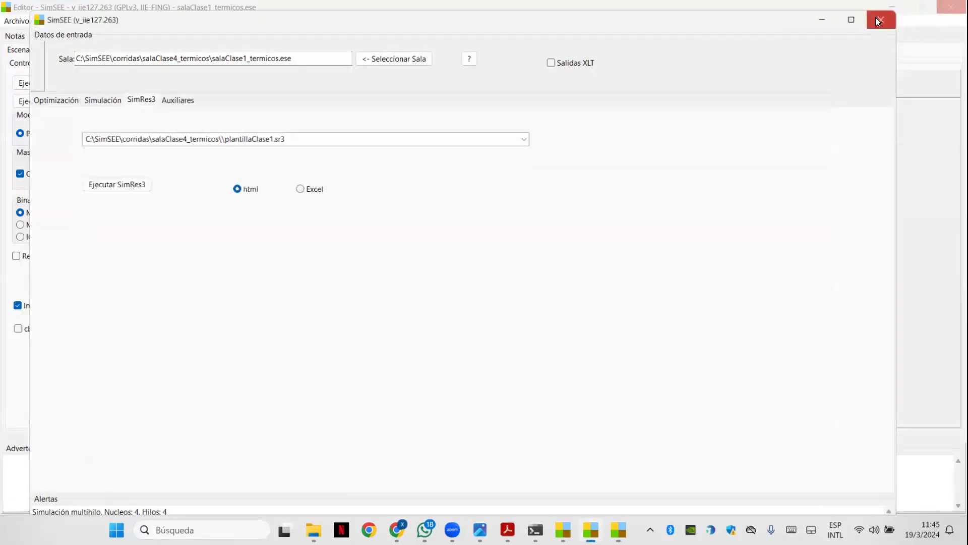
left_click(876, 17)
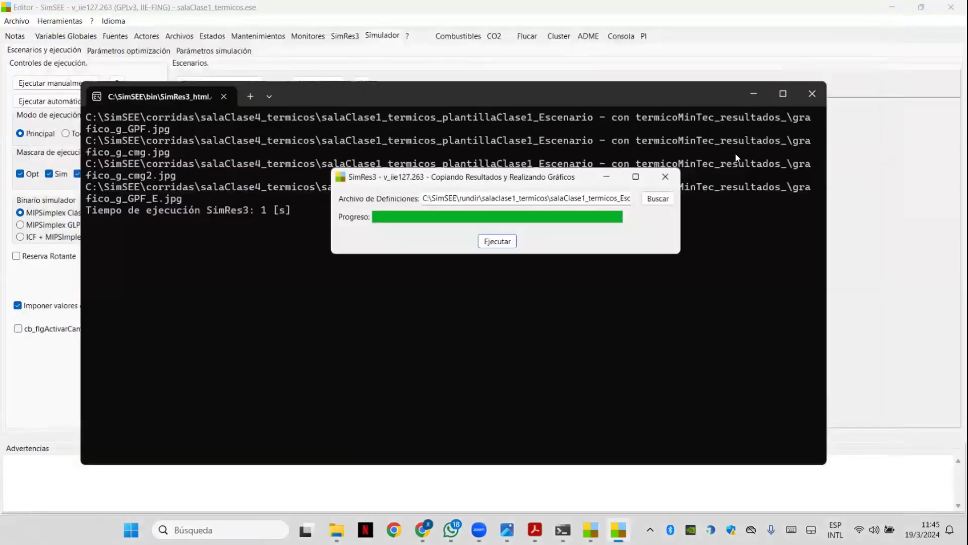
left_click(812, 97)
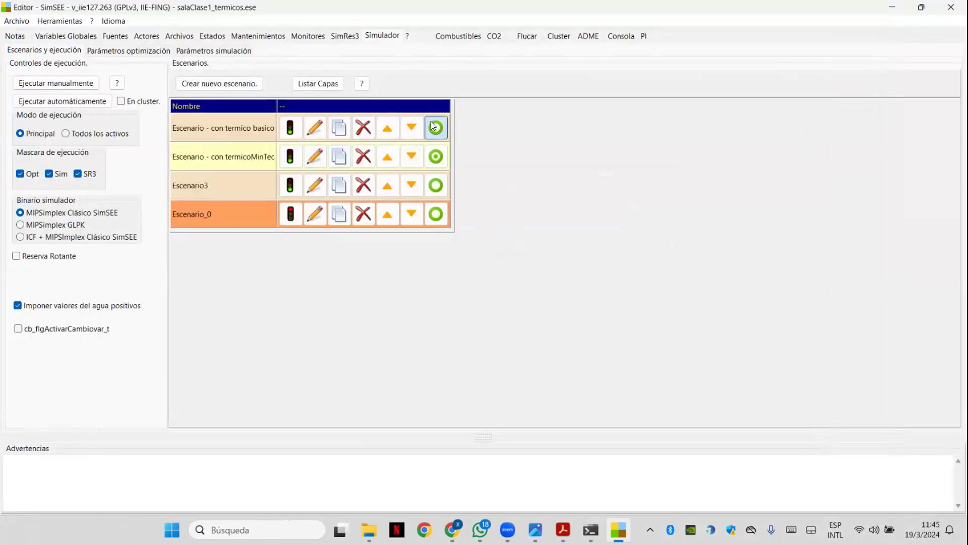
With Escenario - con termico basico as the main scenario, launch a manual run and save the room over salaClase1_termicos.ese
left_click(74, 85)
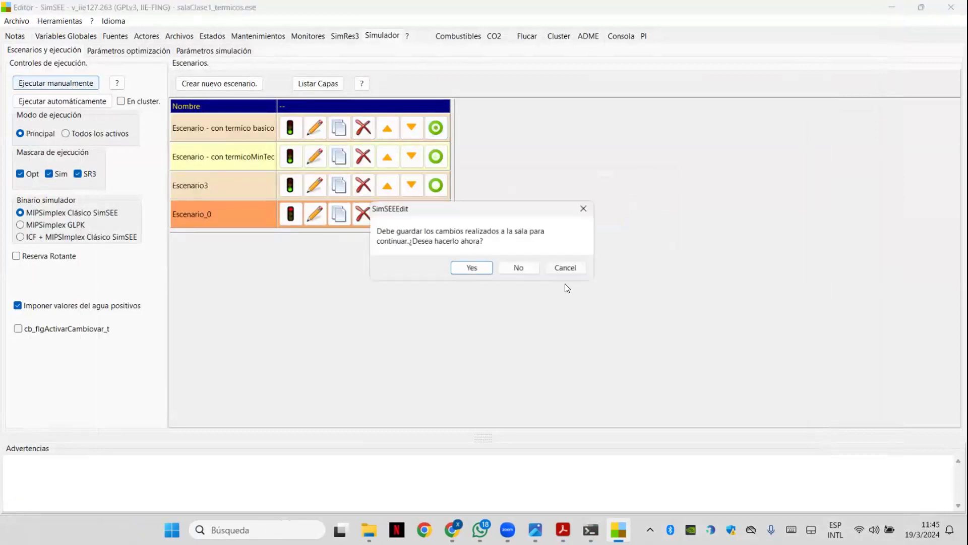
left_click(487, 268)
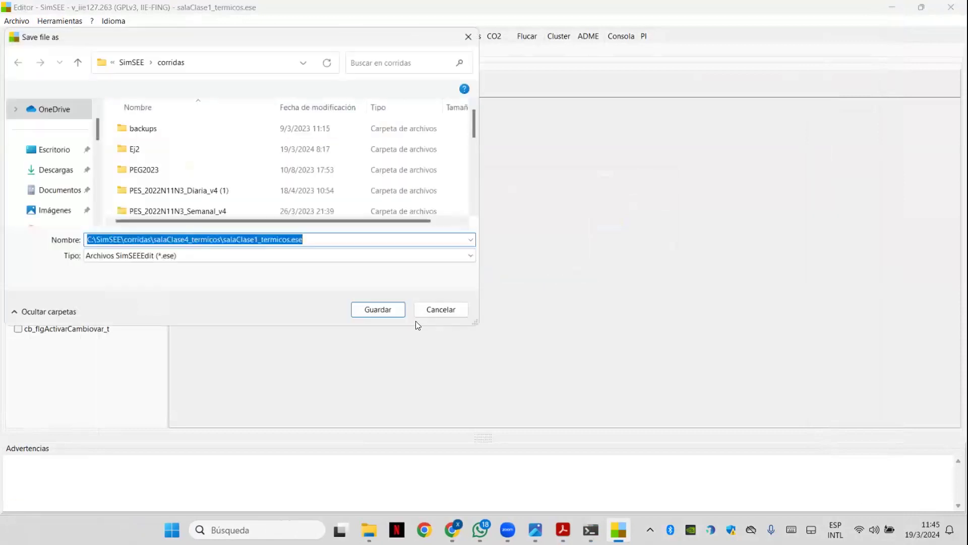
left_click(389, 312)
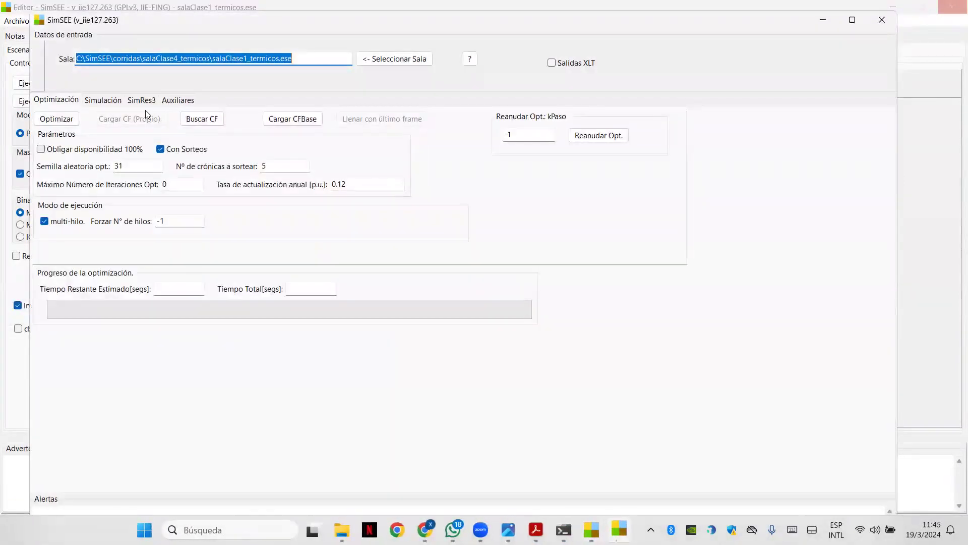
Optimize and simulate the termico basico scenario, generate the html results of plantillaClase1.sr3, and close the run windows
left_click(67, 123)
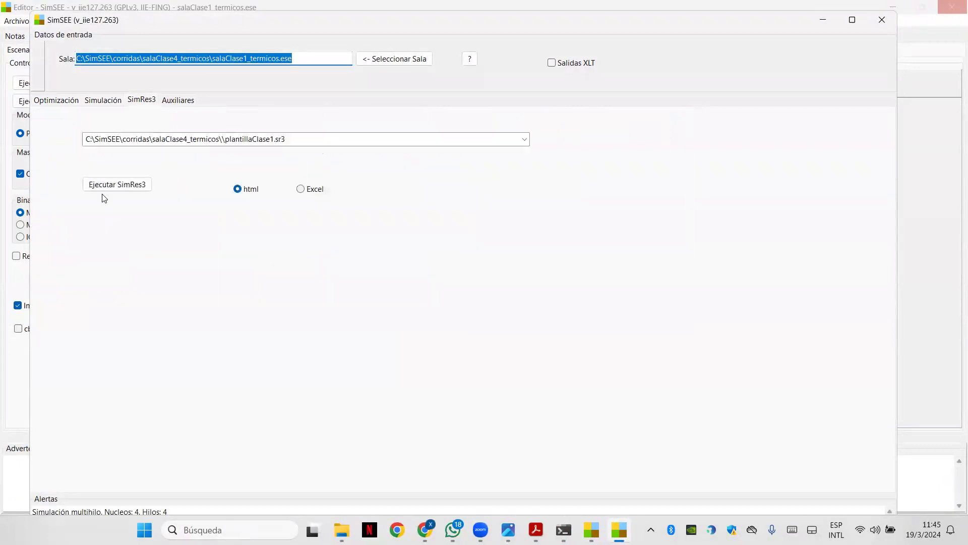
left_click(107, 187)
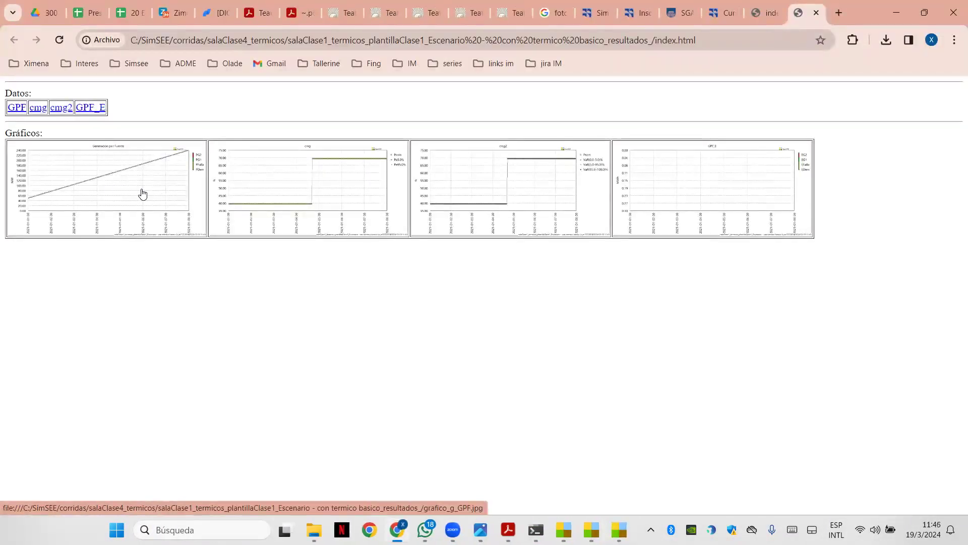
left_click(897, 14)
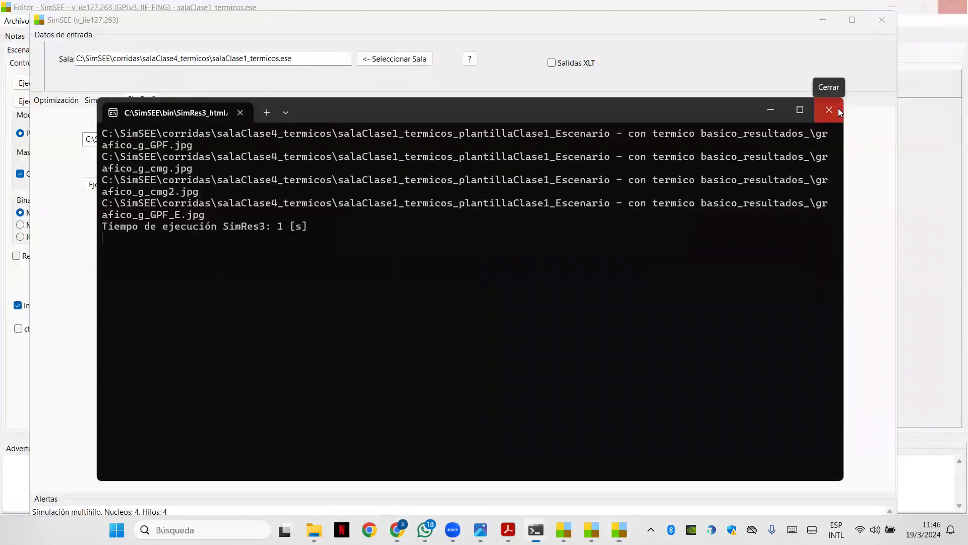
left_click(839, 108)
left_click(886, 21)
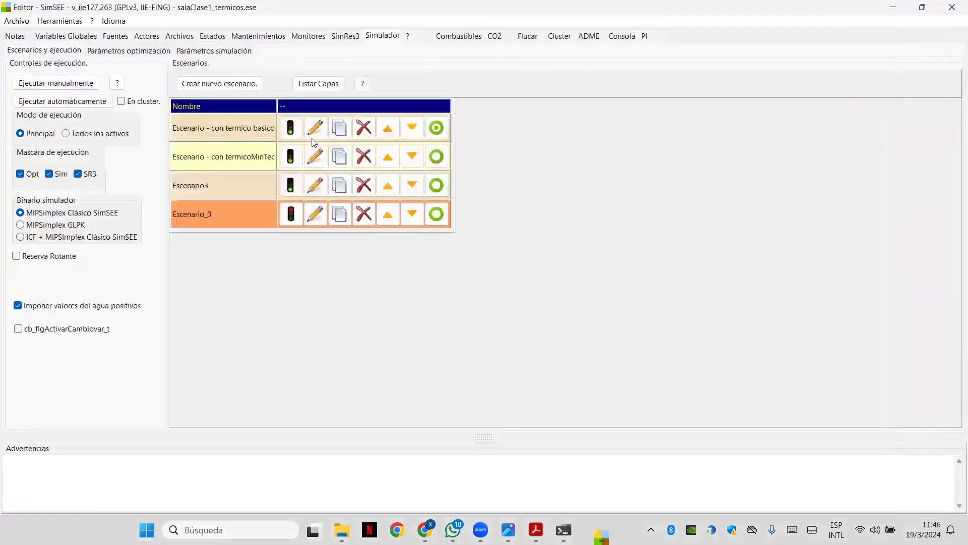
Check the SimRes3 template's layer, and enlarge the Generación por Fuente graph of the termico basico results in the browser
left_click(344, 37)
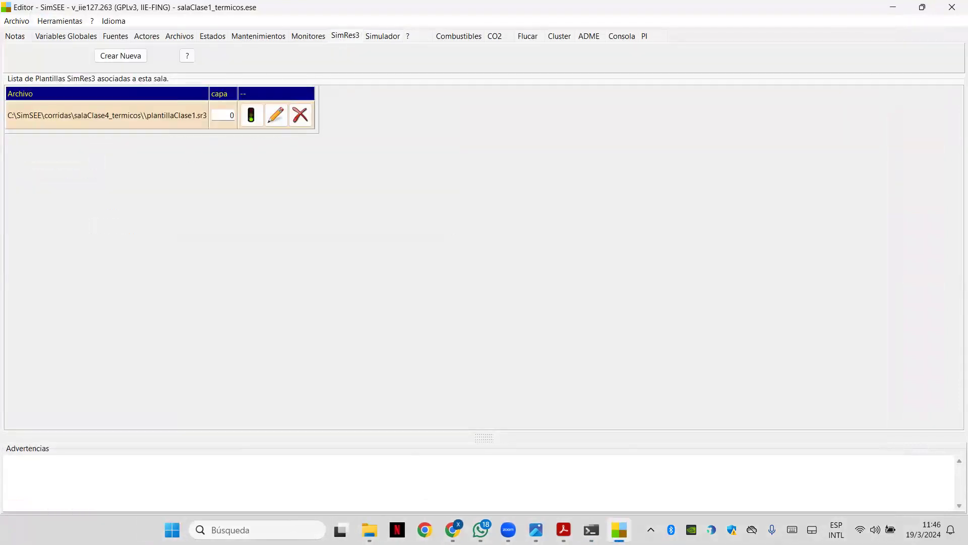
mouse_move(453, 530)
left_click(459, 463)
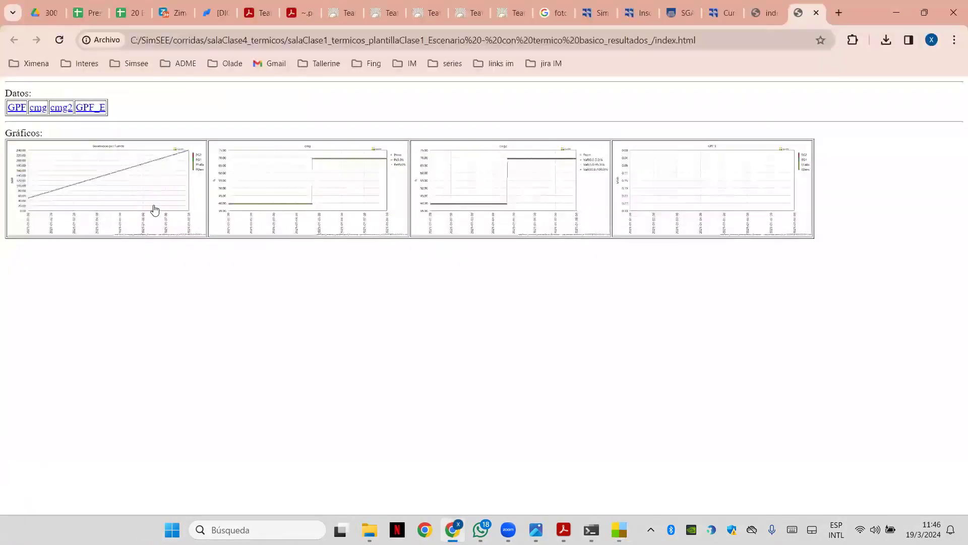
left_click(124, 190)
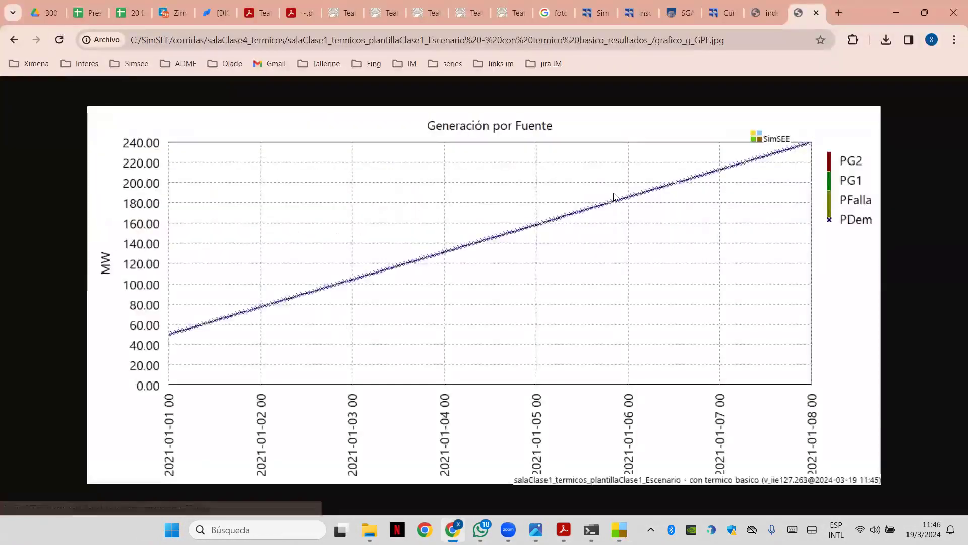
Compare with the termicoMinTec results by enlarging that scenario's Generación por Fuente graph in the browser
left_click(766, 16)
left_click(96, 189)
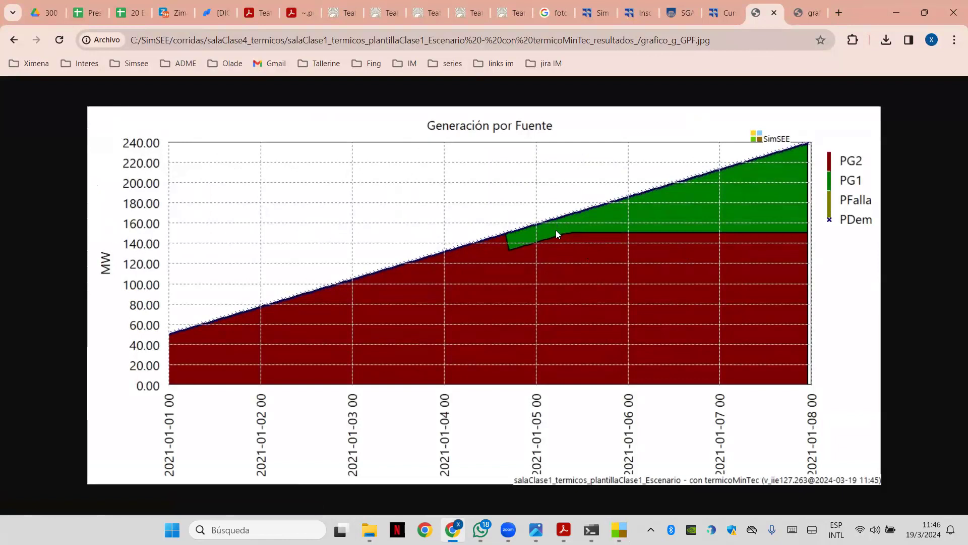
Switch to File Explorer and open the SalaEjericio1_2024 folder inside SimSEE corridas
mouse_move(536, 529)
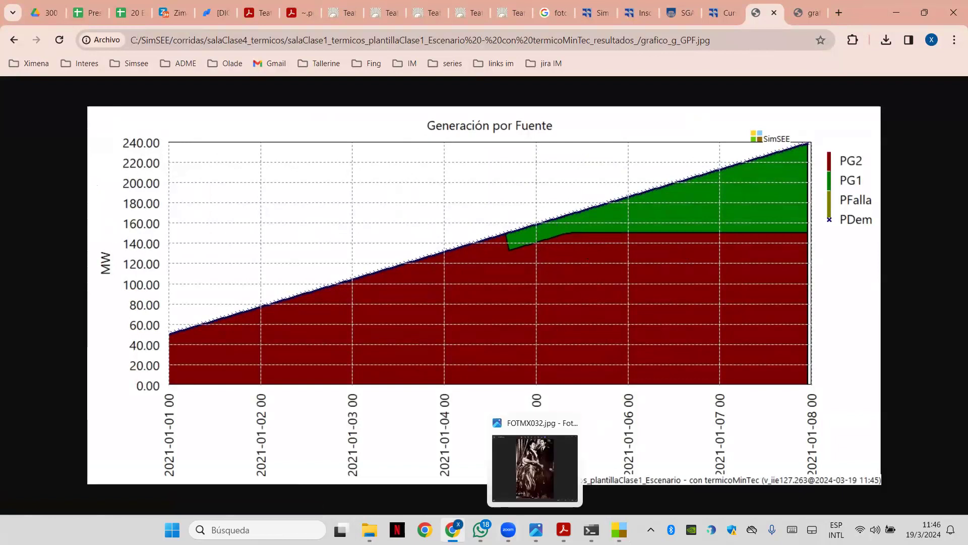
mouse_move(376, 517)
left_click(368, 456)
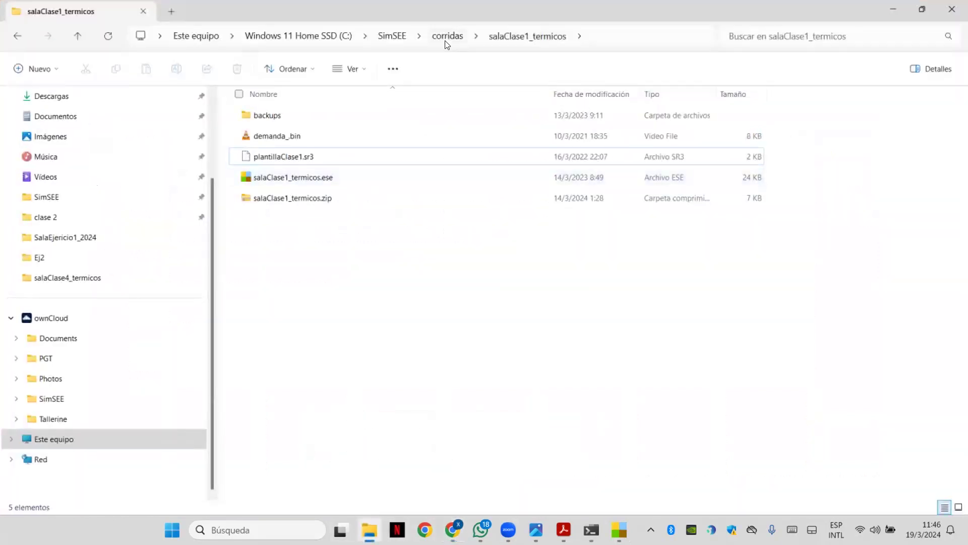
left_click(447, 43)
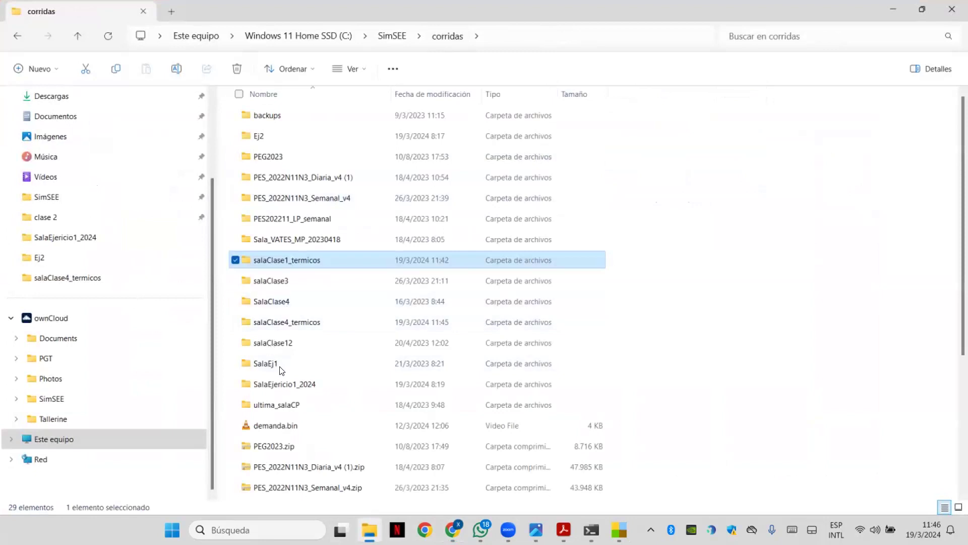
double_click(284, 384)
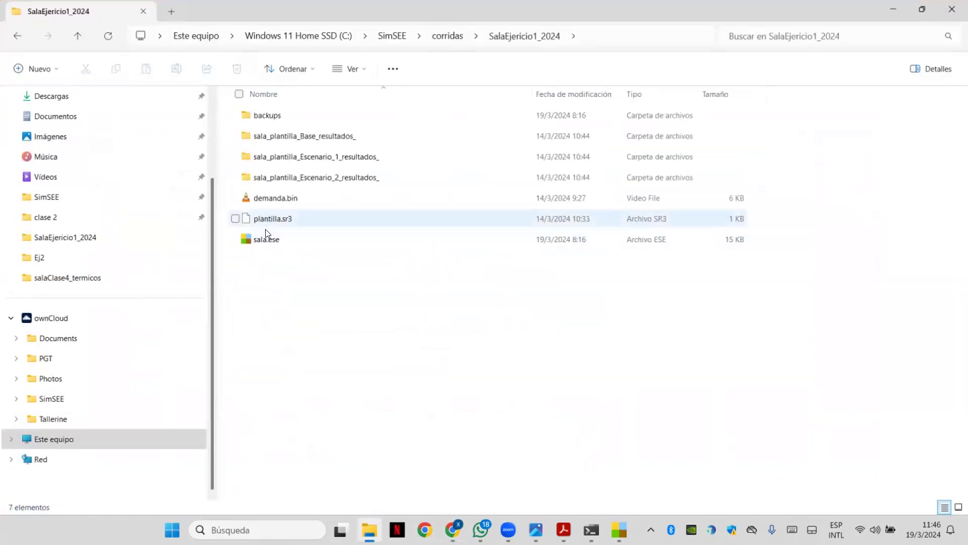
left_click(273, 238)
double_click(316, 236)
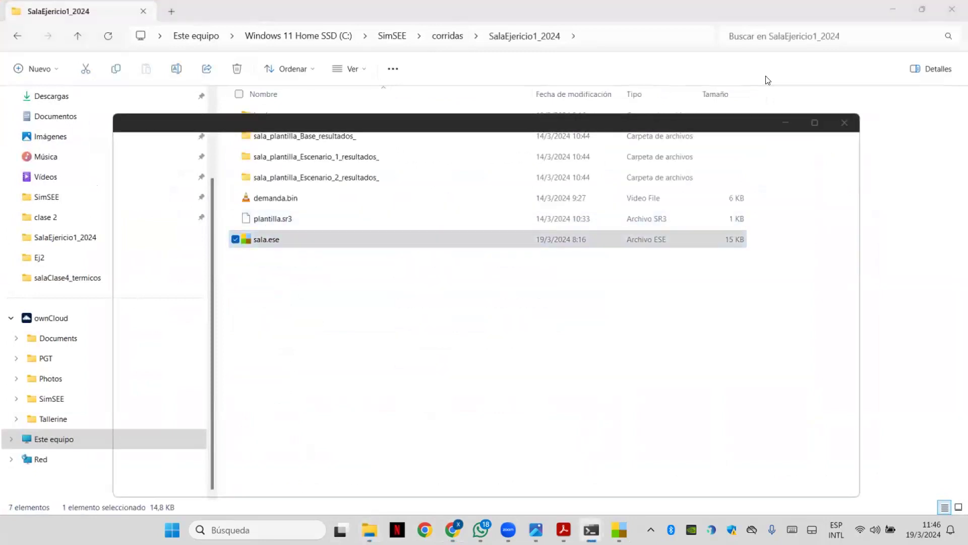
left_click(840, 128)
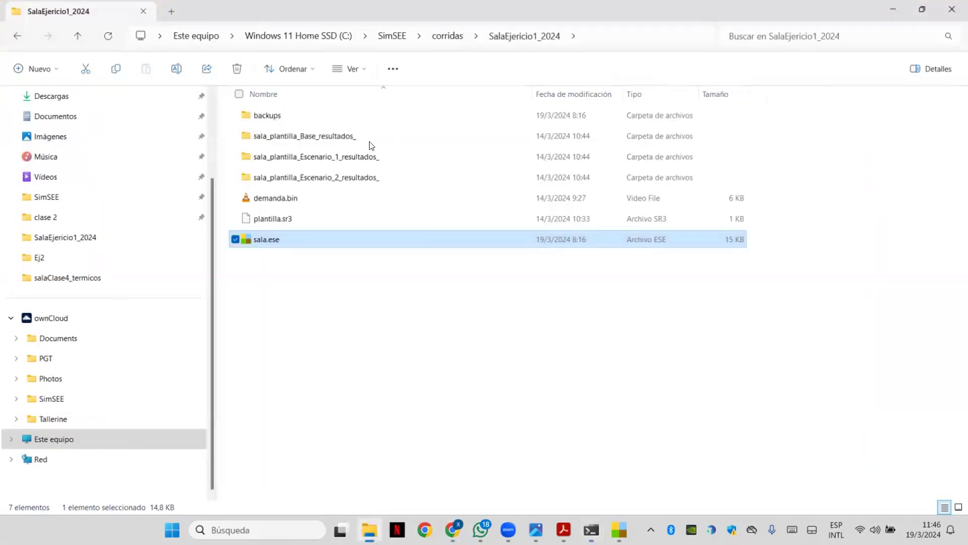
View the GPF graph in the index.html results of sala_plantilla_Escenario_1_resultados_, close it, and minimize the browser
double_click(345, 158)
double_click(306, 157)
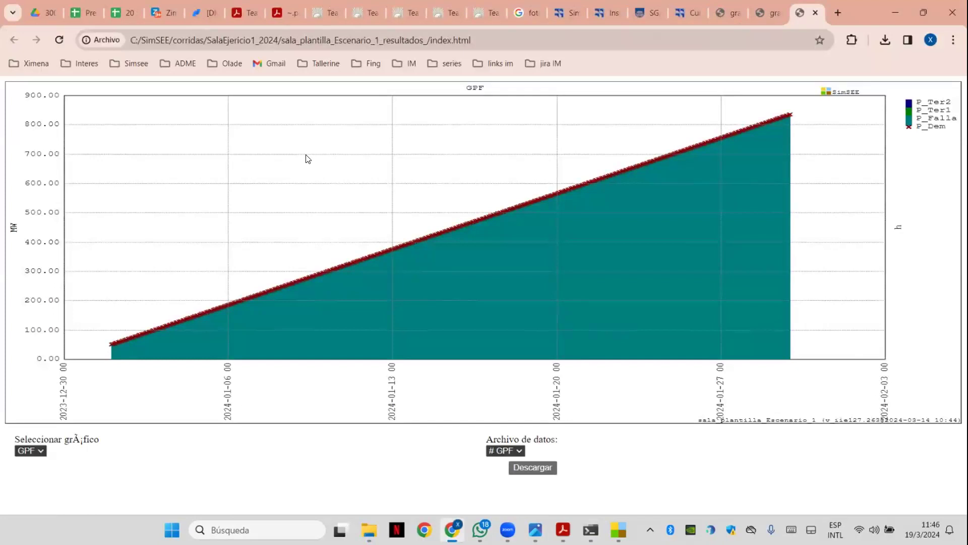
left_click(812, 9)
left_click(899, 6)
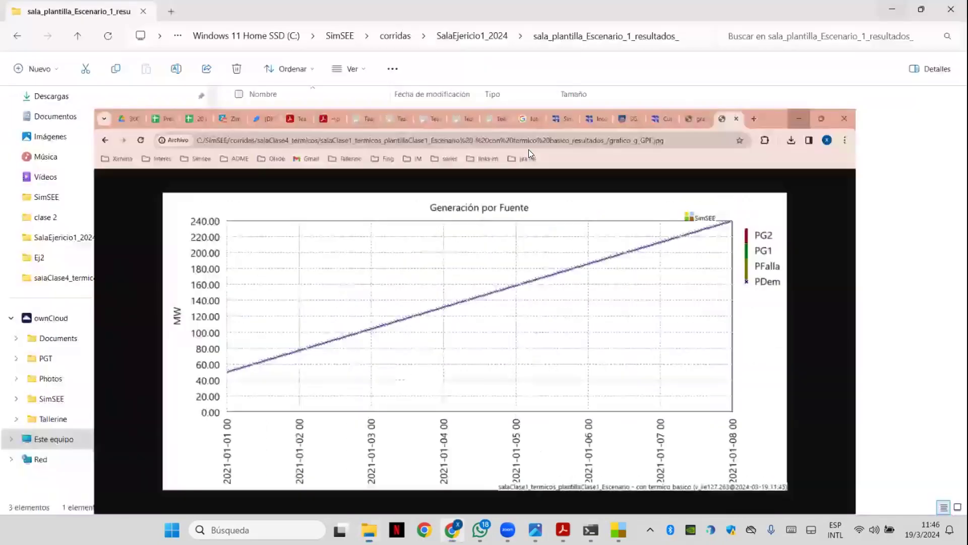
View the Escenario_2 results page (index.html) from the SalaEjericio1_2024 folder, then close it and return to the files
left_click(474, 38)
double_click(325, 177)
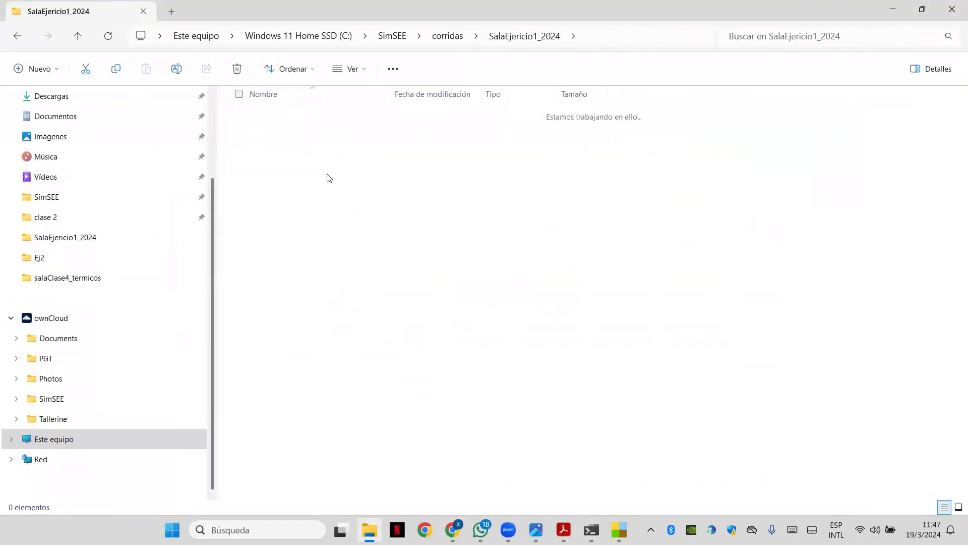
double_click(273, 155)
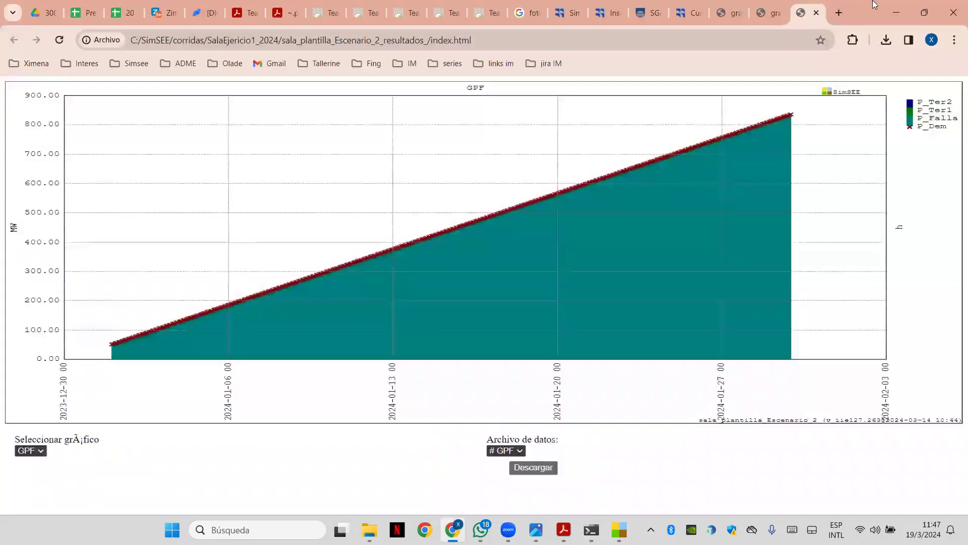
left_click(816, 13)
left_click(897, 12)
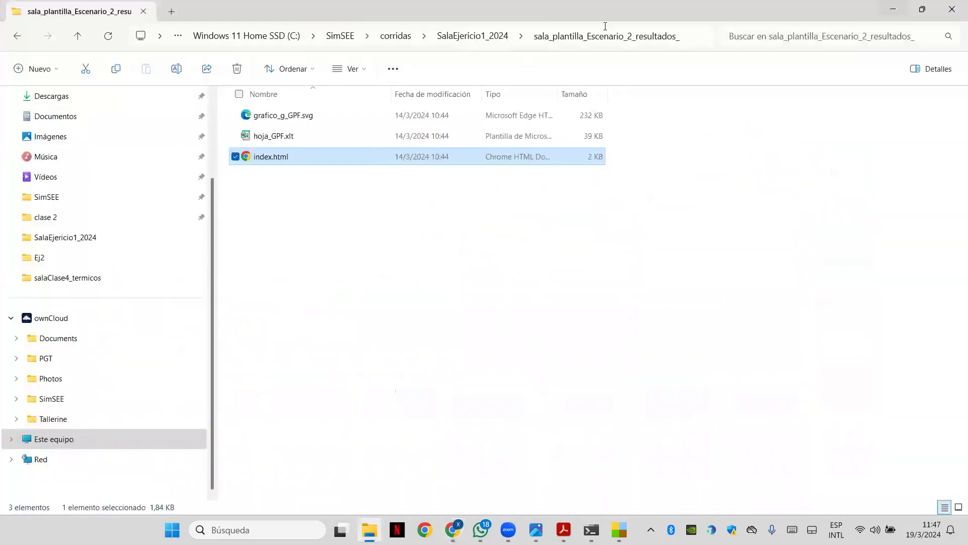
Open sala.ese from the SalaEjericio1_2024 folder, set its simulation end date to 2024-01-08 and save the file
left_click(496, 36)
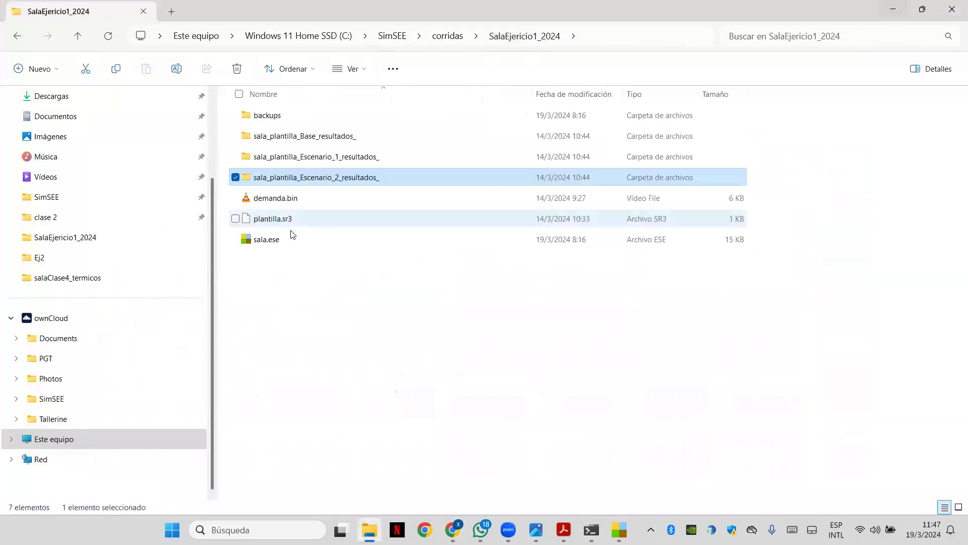
left_click(287, 240)
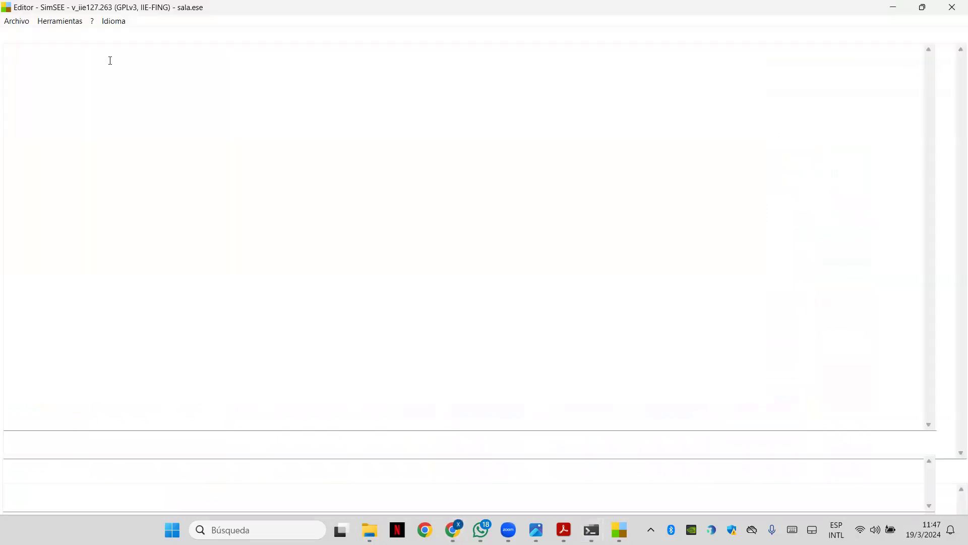
left_click(87, 36)
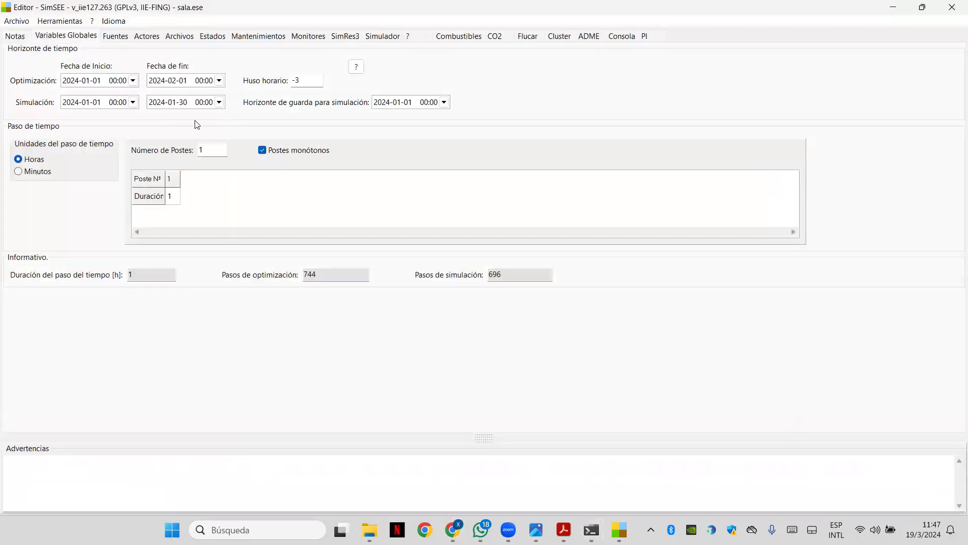
left_click(185, 104)
type("3")
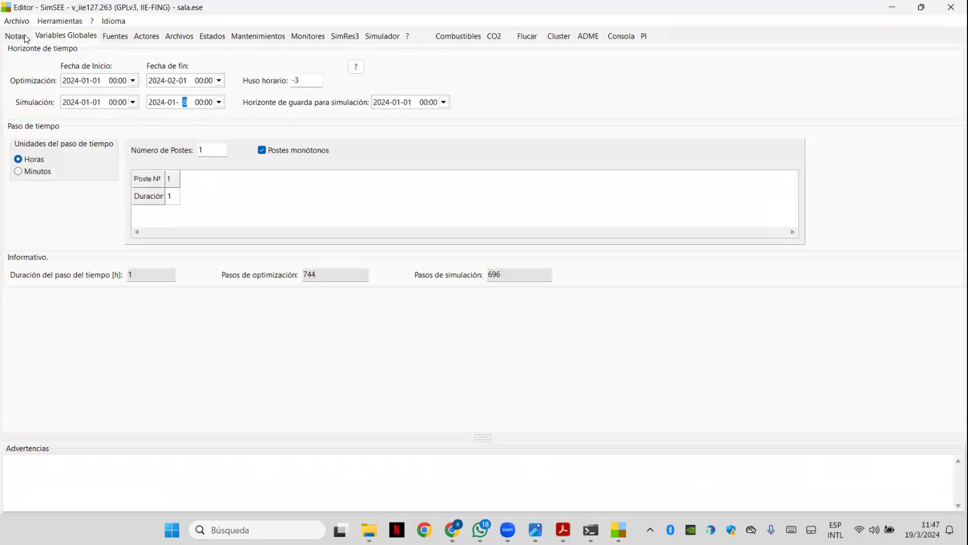
left_click(17, 21)
left_click(30, 59)
Check the available units records of the thermal generator Termica1, closing its editor without changes
left_click(184, 35)
left_click(147, 36)
left_click(182, 52)
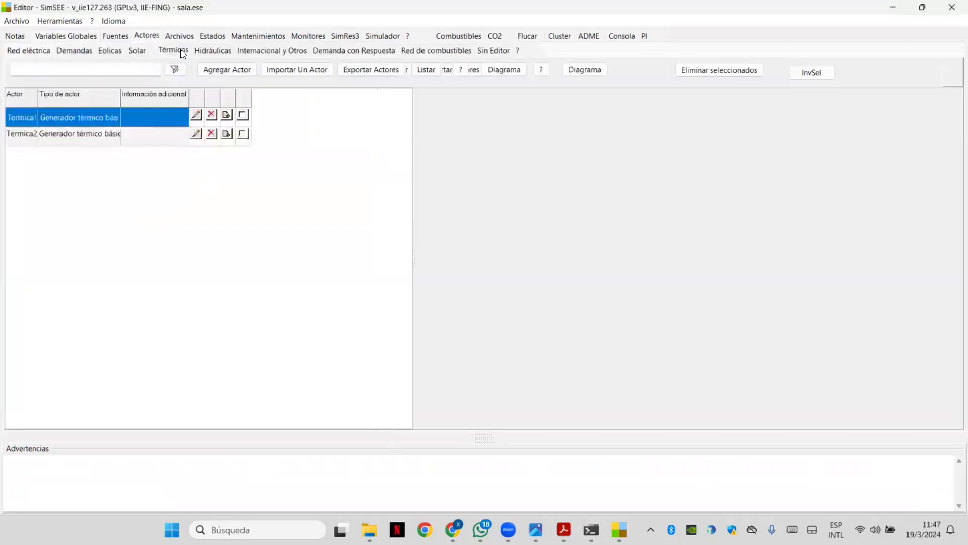
left_click(196, 115)
left_click(776, 412)
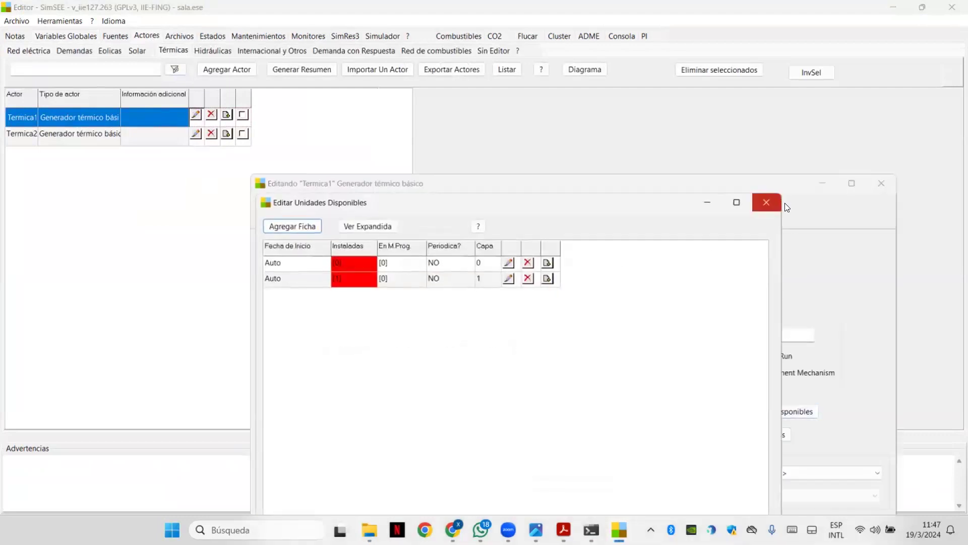
left_click(769, 203)
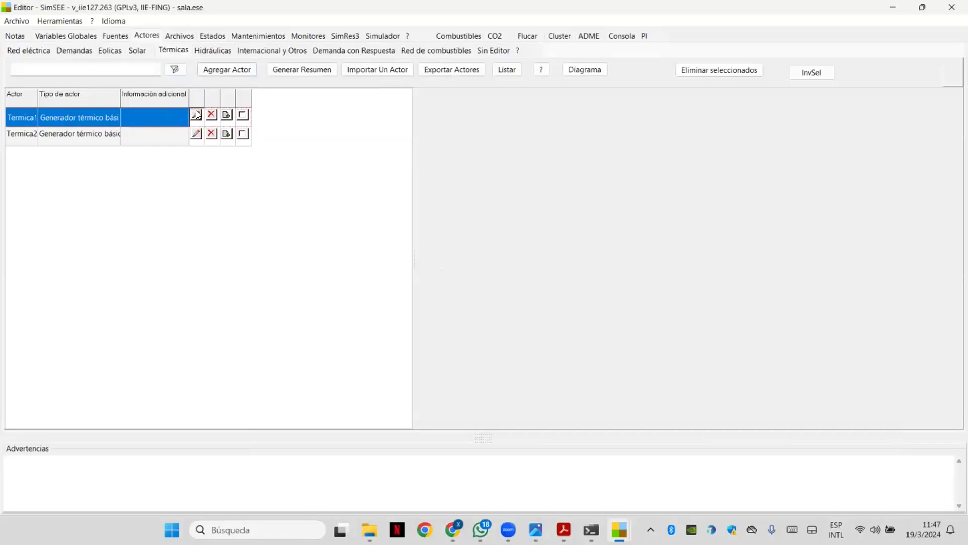
Check the available units records of the thermal generator Termica2 and close its editor without changes
left_click(197, 134)
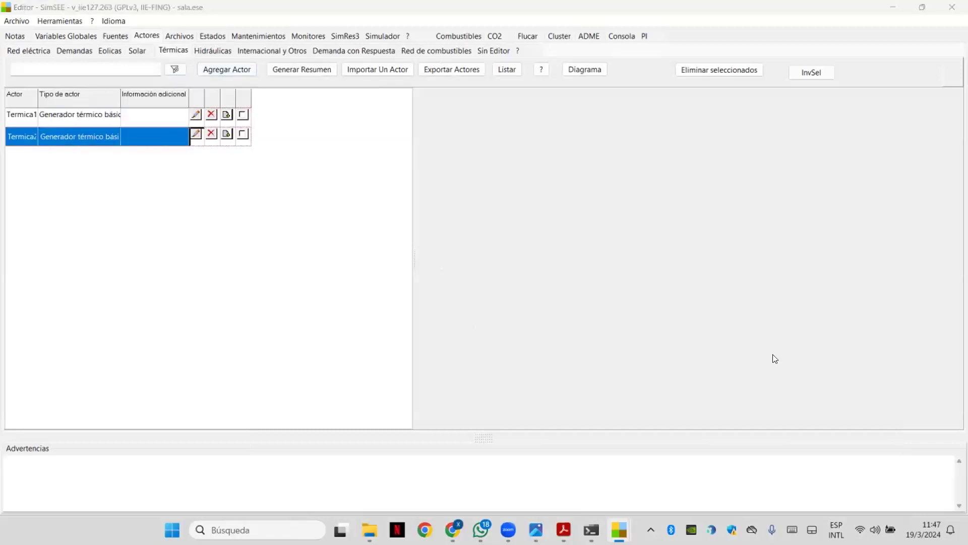
left_click(767, 410)
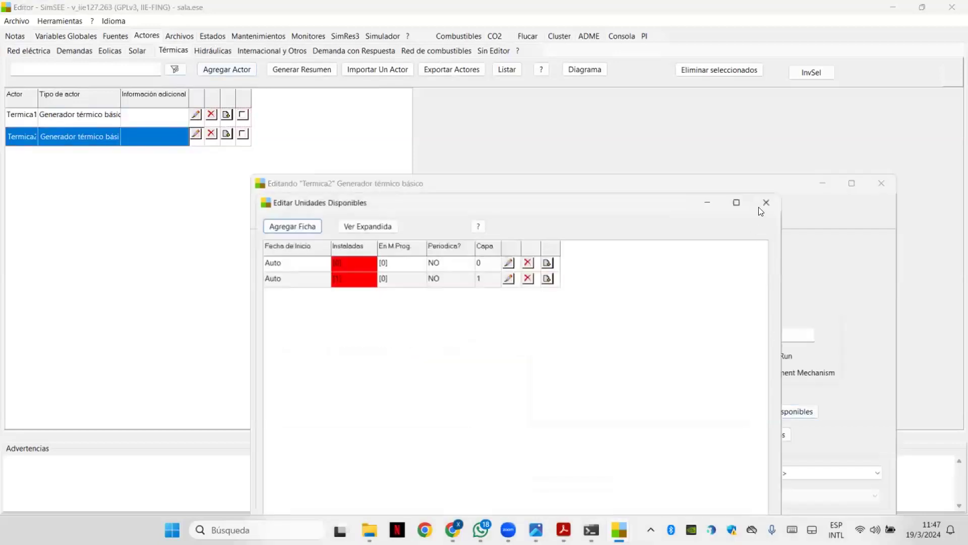
left_click(764, 198)
left_click(886, 192)
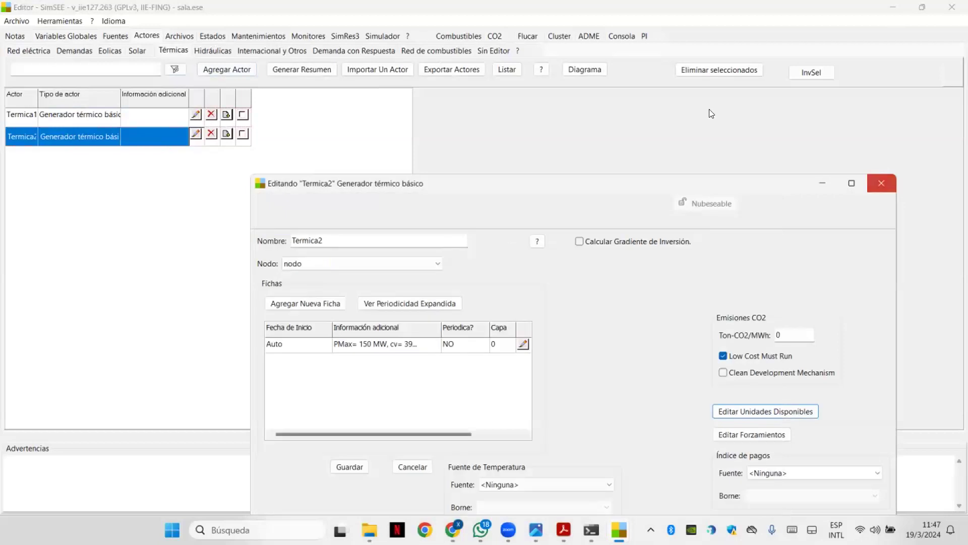
Set the active layers of the simulator's Base scenario to 0;1 and save the scenario
left_click(378, 35)
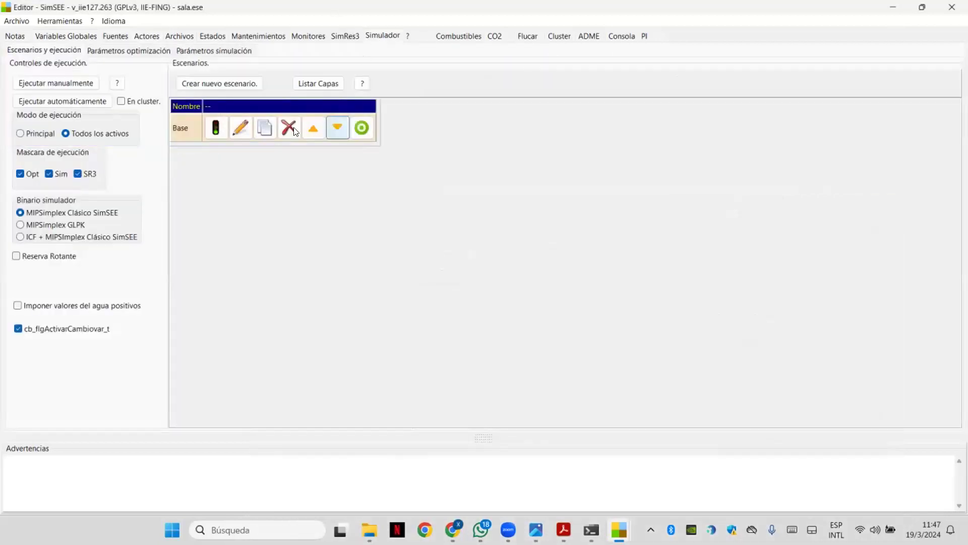
left_click(248, 134)
left_click(402, 89)
type(";22")
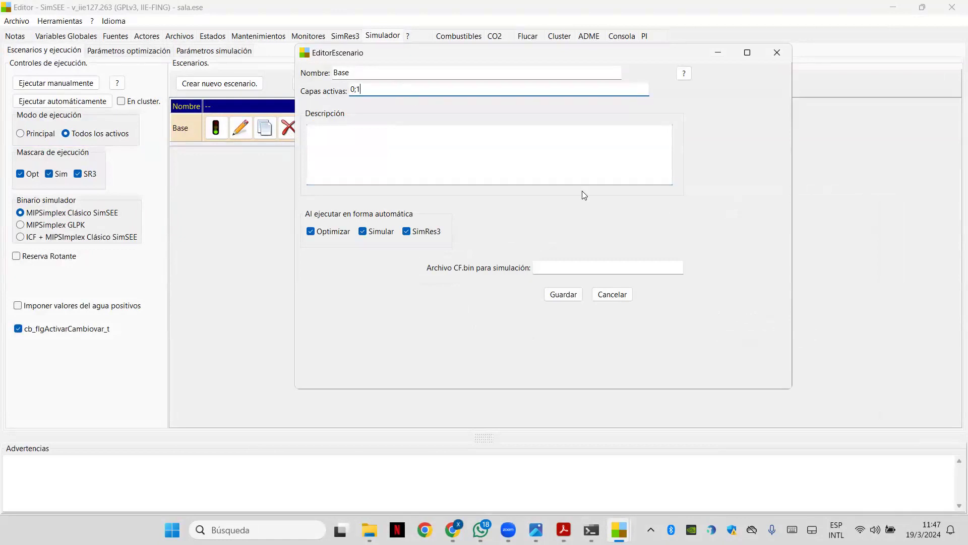
left_click(564, 294)
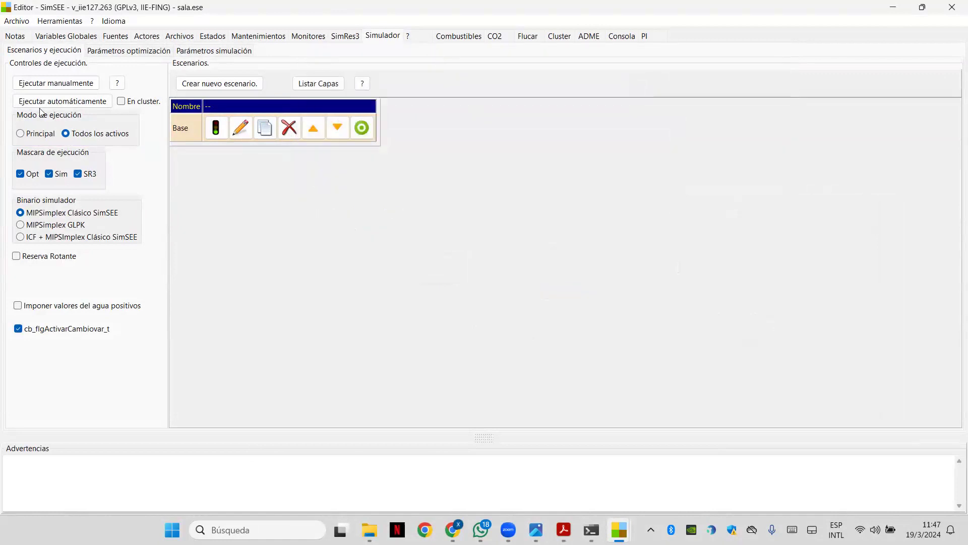
Run the Base scenario manually, saving the pending changes, and open its resulting GPF chart at full size
left_click(48, 85)
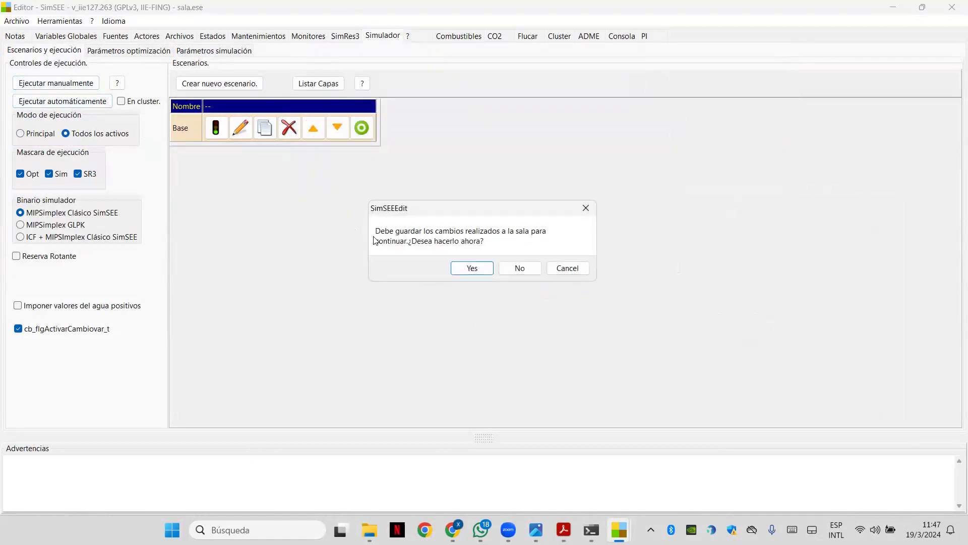
left_click(479, 275)
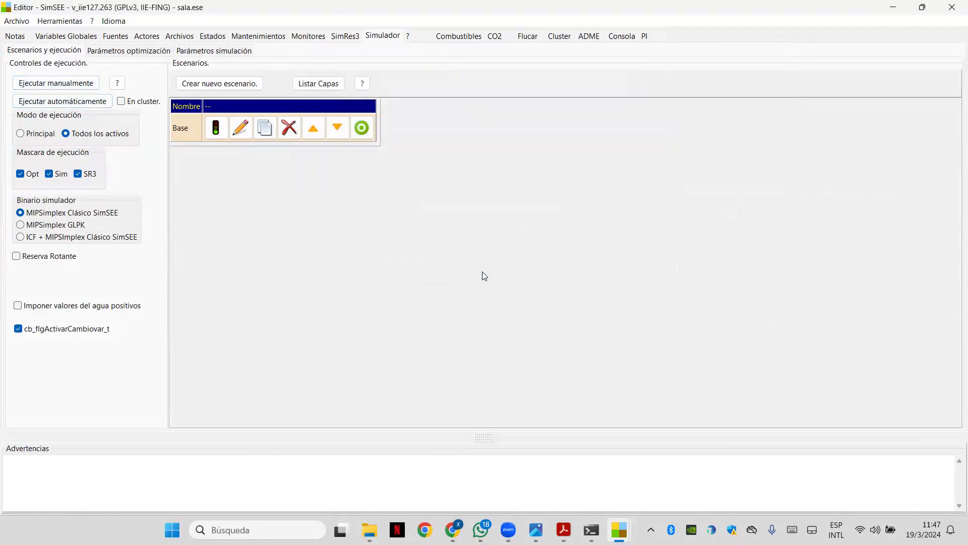
left_click(373, 315)
left_click(58, 123)
left_click(58, 123)
left_click(129, 188)
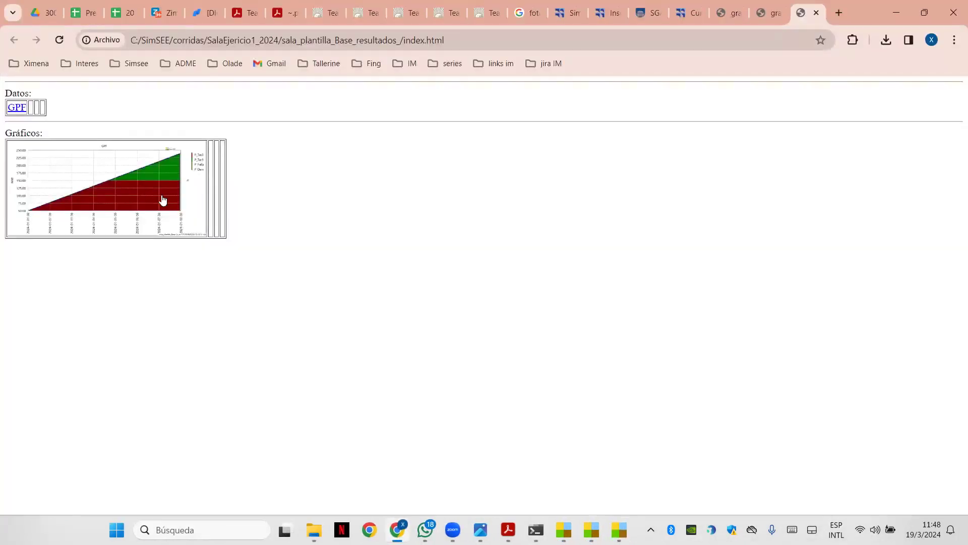
left_click(164, 202)
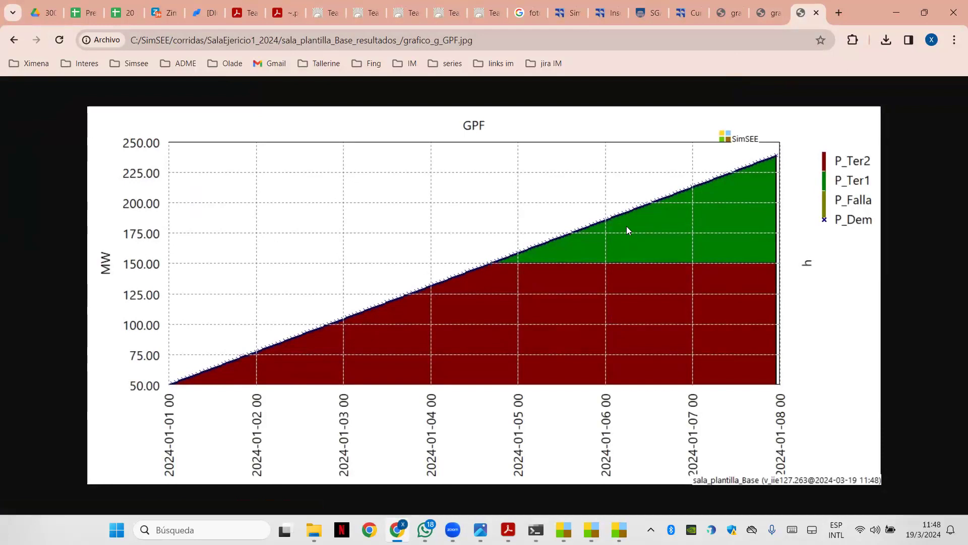
Close the "con termico basico" generation chart and bring up the "con termicoMinTec" generation chart
left_click(768, 15)
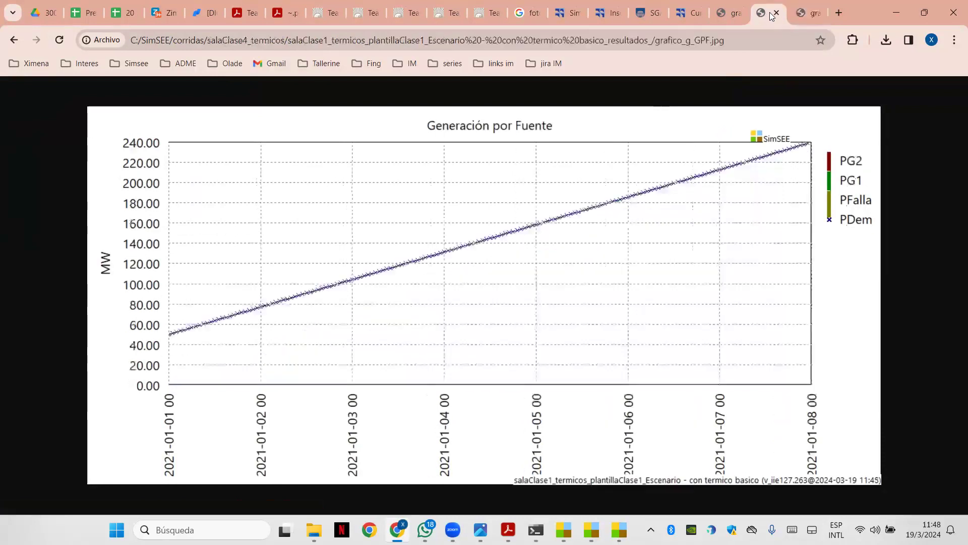
left_click(777, 14)
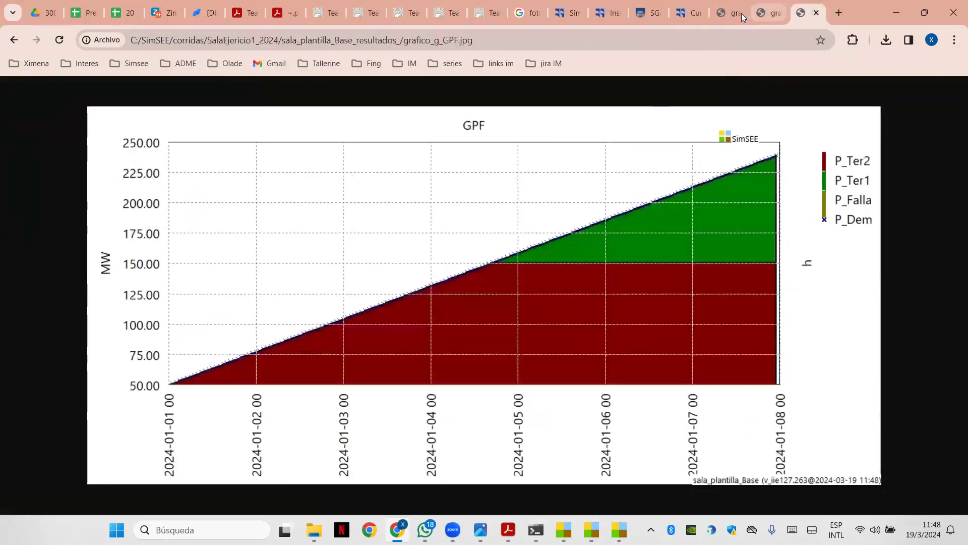
left_click(731, 14)
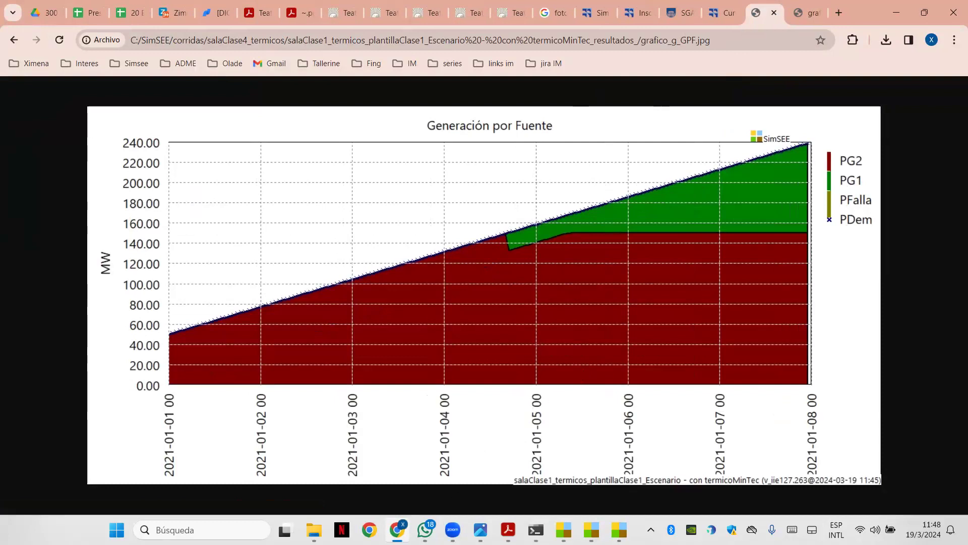
Open Presentación_Clase2.pdf from the ownCloud folder SimSEE > 2024 > clase 2
mouse_move(453, 530)
mouse_move(397, 529)
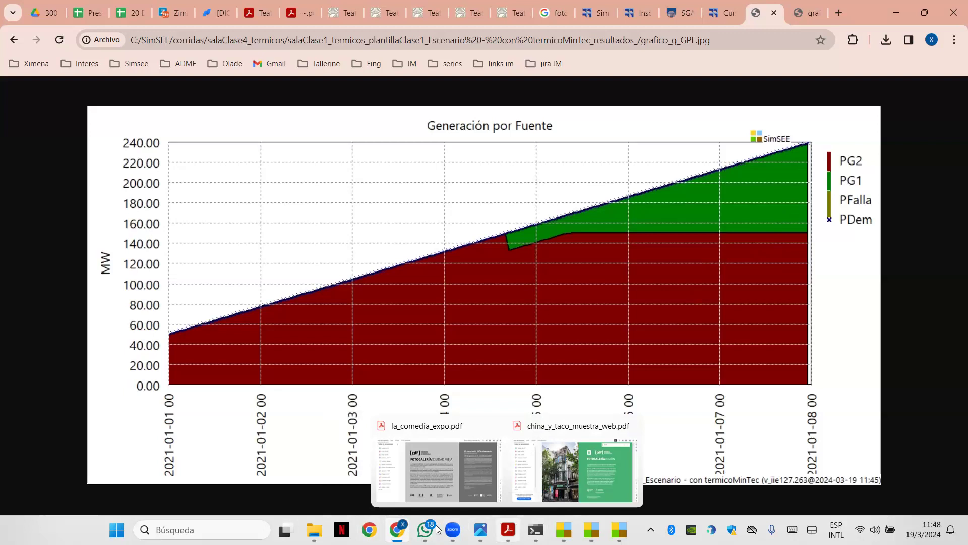
left_click(313, 529)
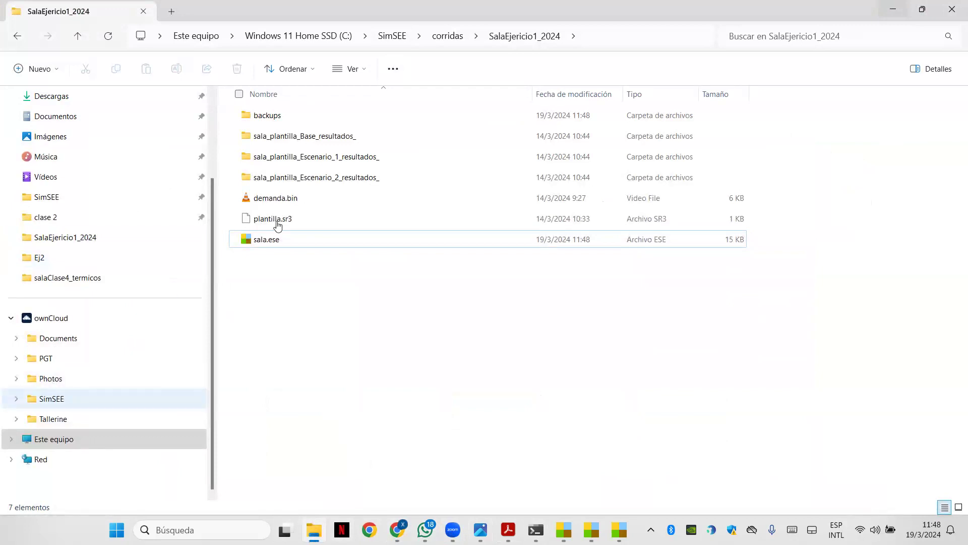
left_click(50, 398)
double_click(296, 140)
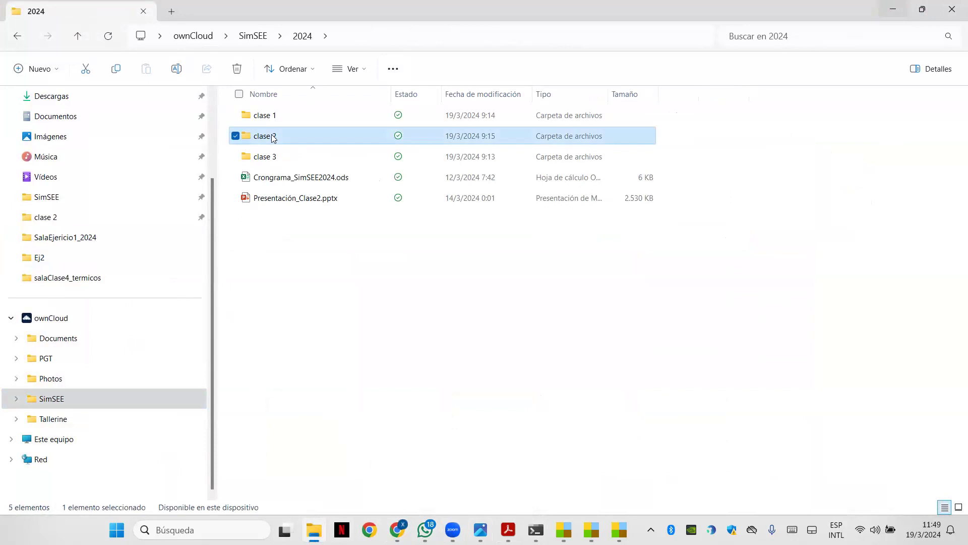
double_click(272, 136)
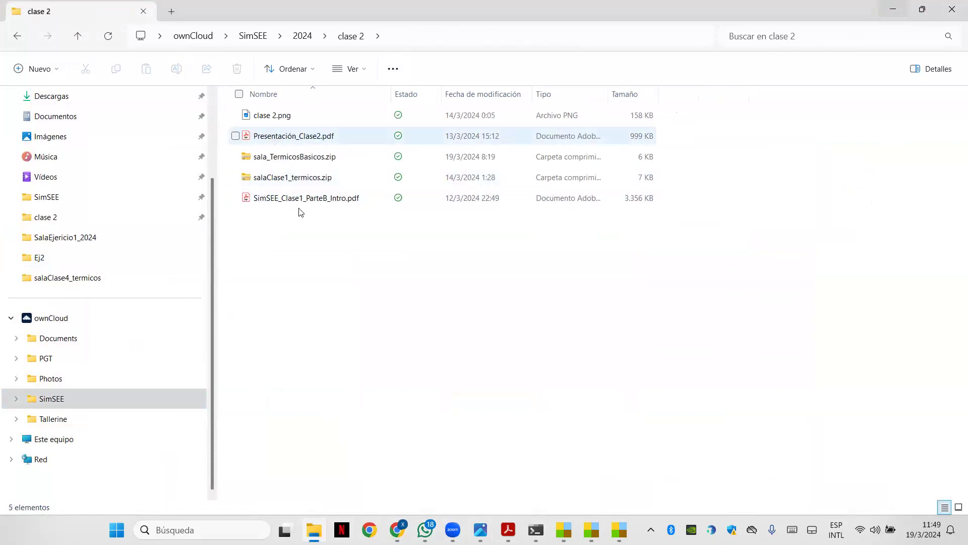
left_click(294, 140)
double_click(294, 140)
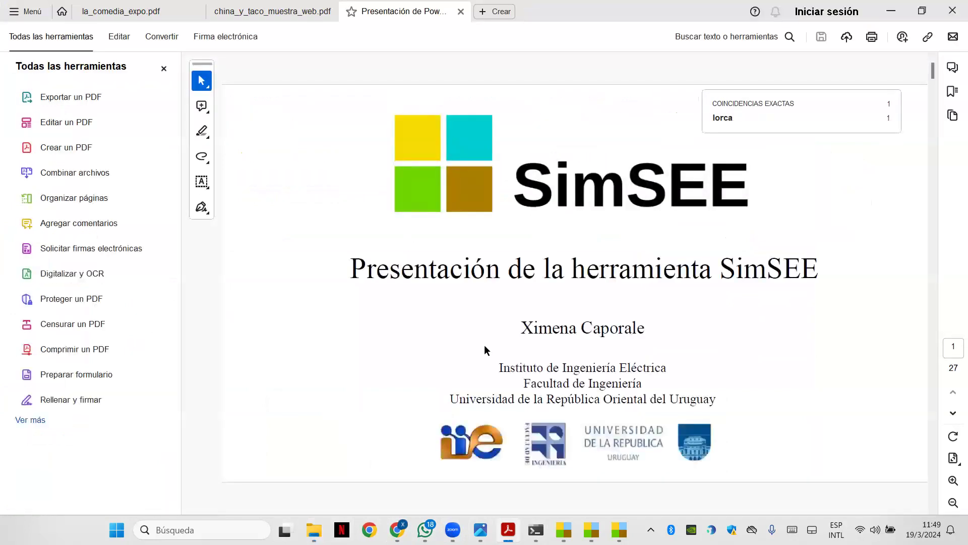
Review the presentation's Ejercicio 1, 1.1 and 1.2 slides for the two thermal generators' limits and costs
scroll(485, 346, "down", 5)
scroll(484, 346, "down", 14)
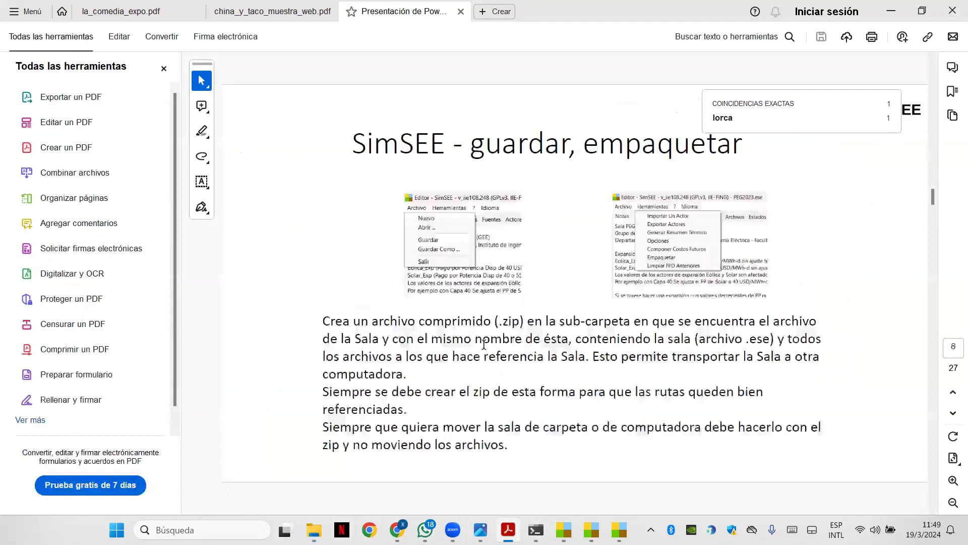
scroll(484, 348, "down", 5)
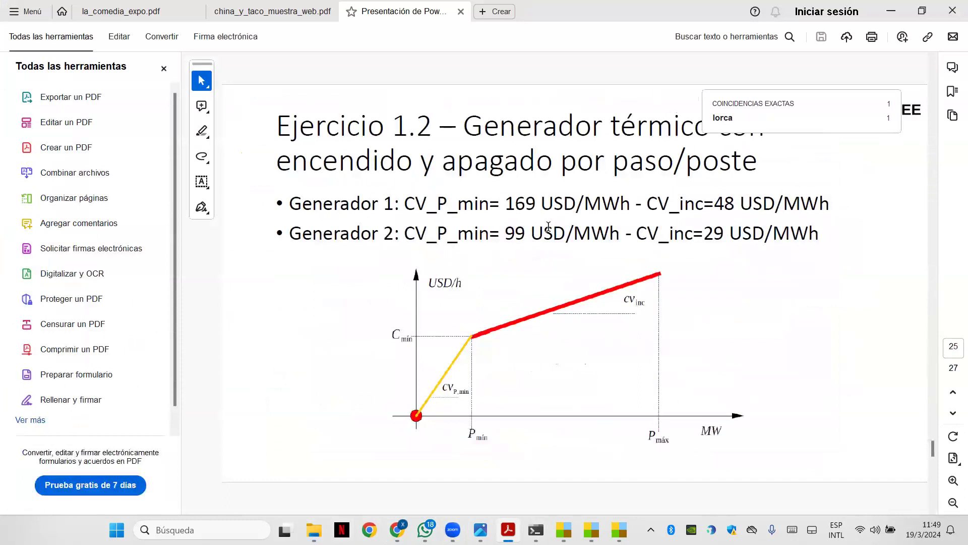
scroll(508, 229, "up", 1)
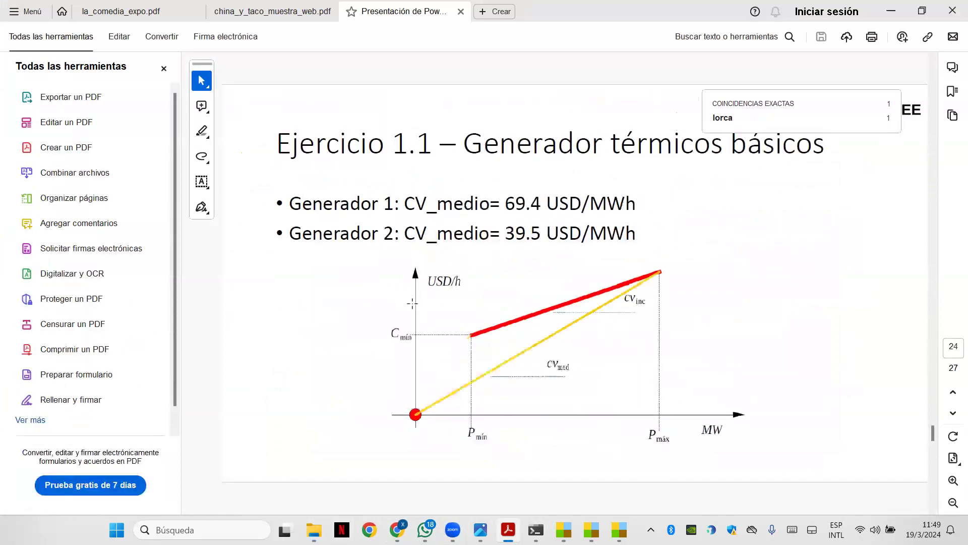
scroll(412, 304, "up", 1)
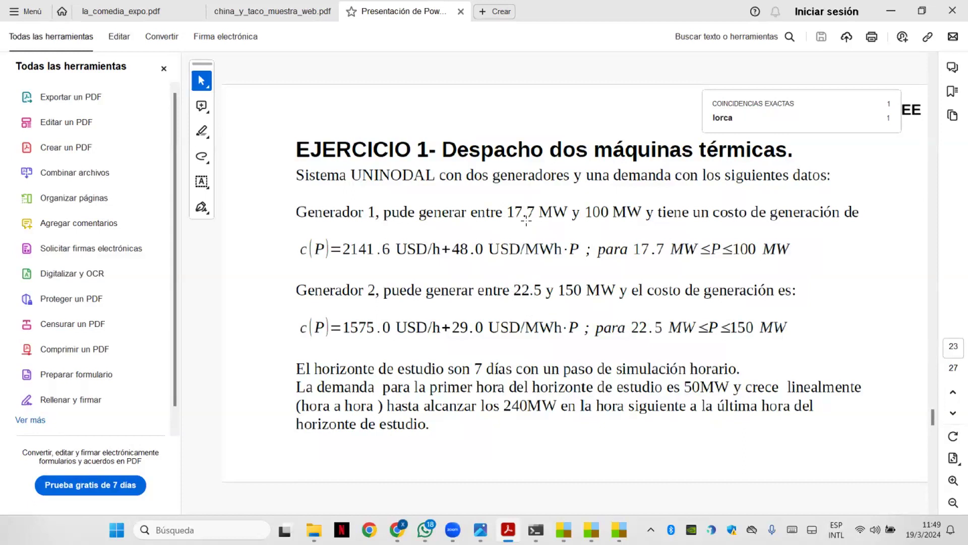
Put away the PDF and folder windows and compare the "con termicoMinTec" chart with the Base scenario's GPF chart
left_click(922, 11)
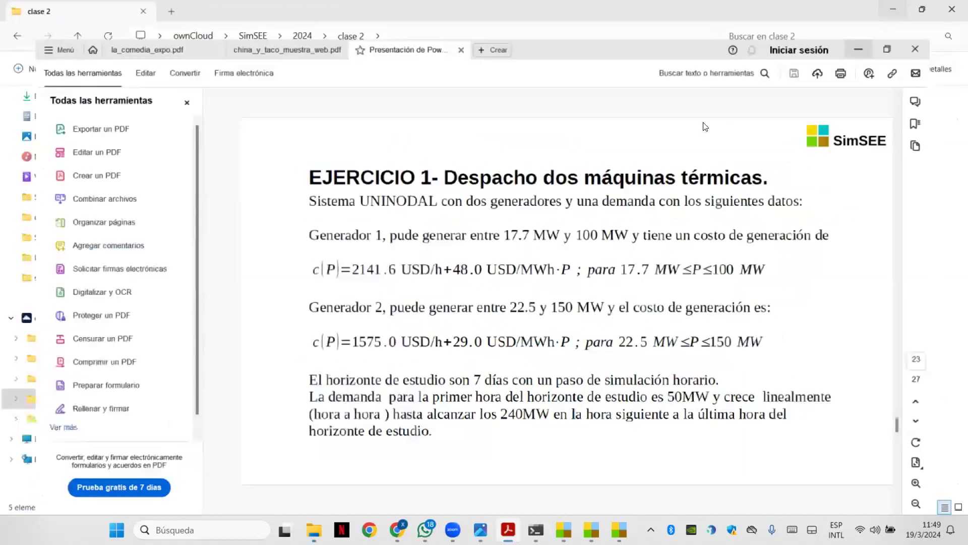
left_click(858, 49)
left_click(888, 10)
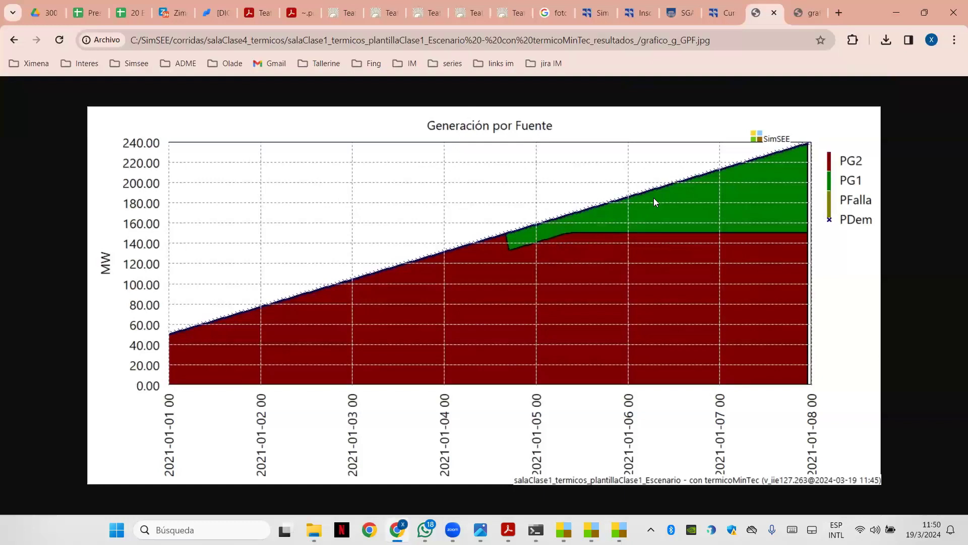
left_click(800, 14)
mouse_move(768, 15)
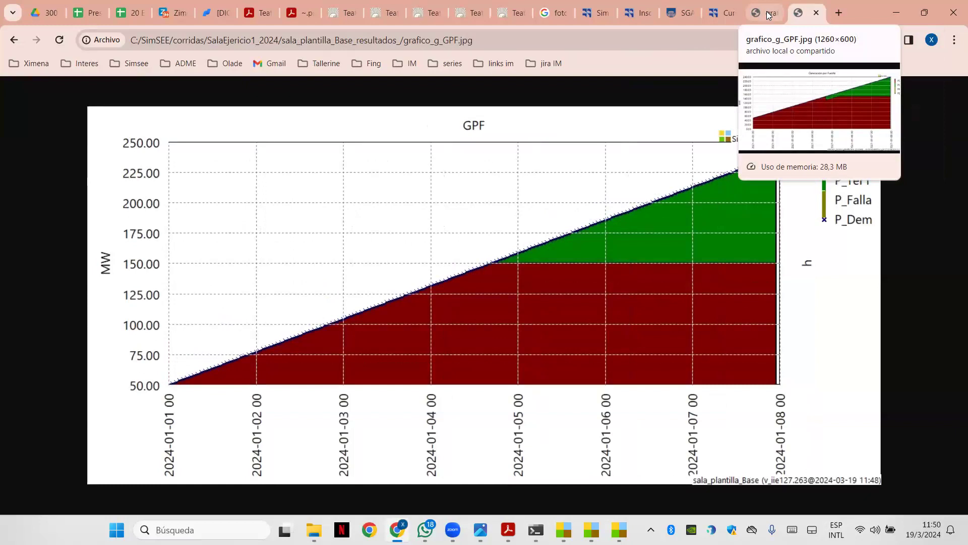
Return to the "con termicoMinTec" generation chart and hide the floating meeting controls
left_click(768, 14)
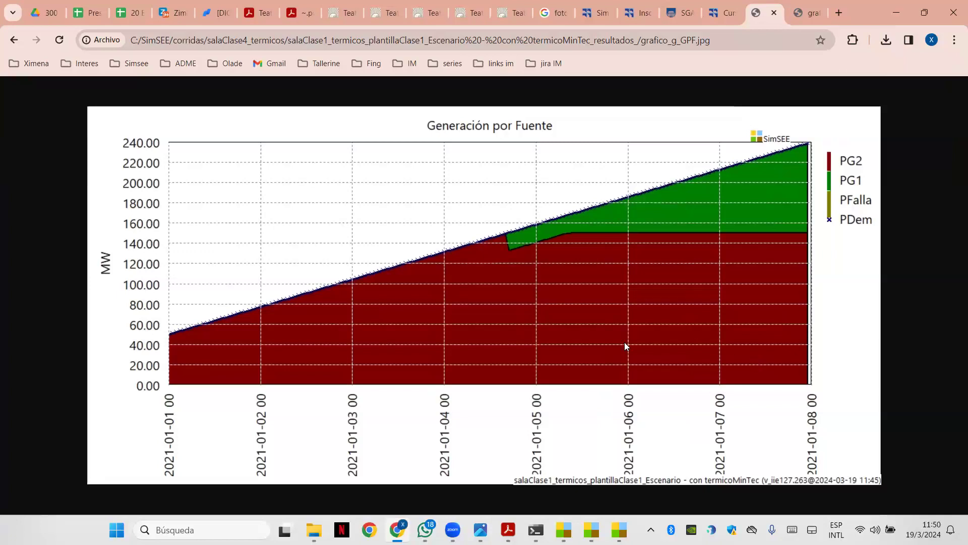
mouse_move(450, 52)
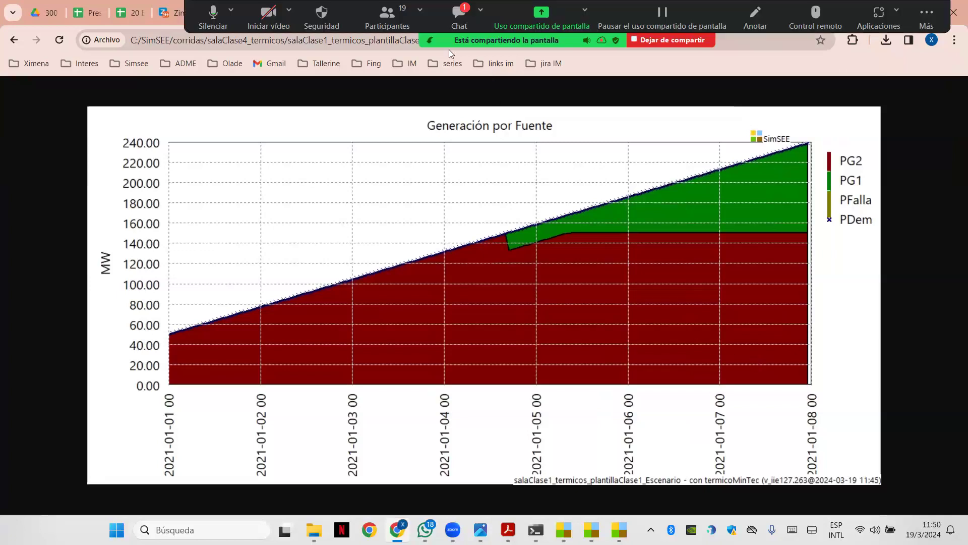
left_click(390, 20)
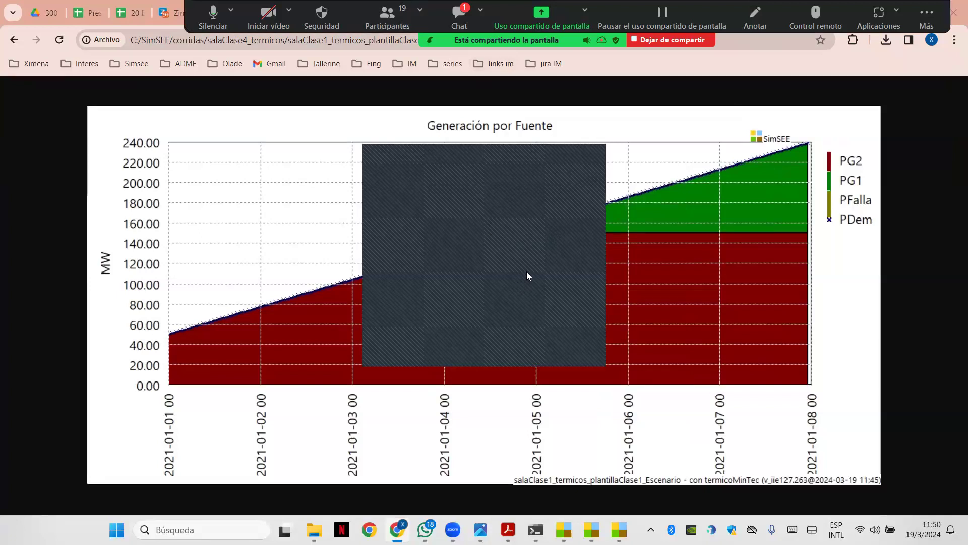
left_click(591, 160)
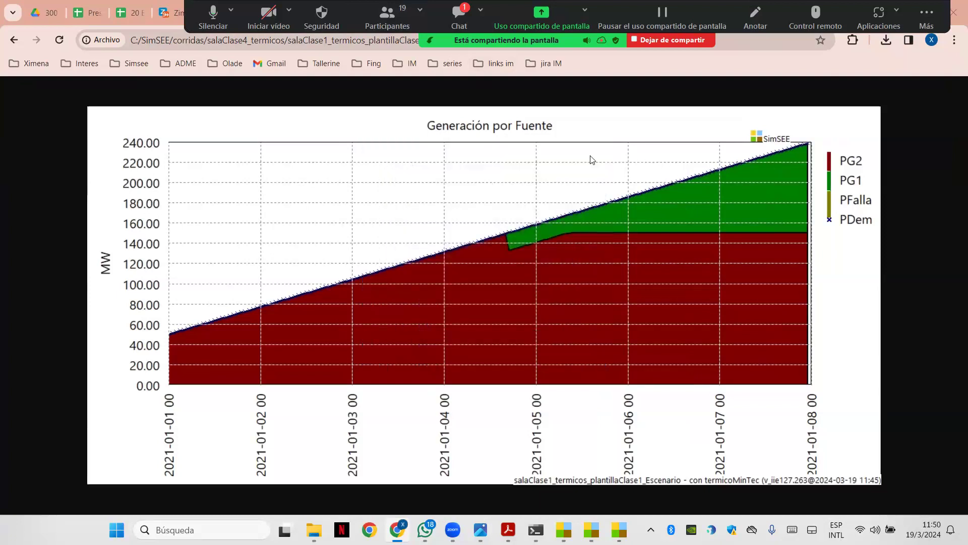
left_click(927, 15)
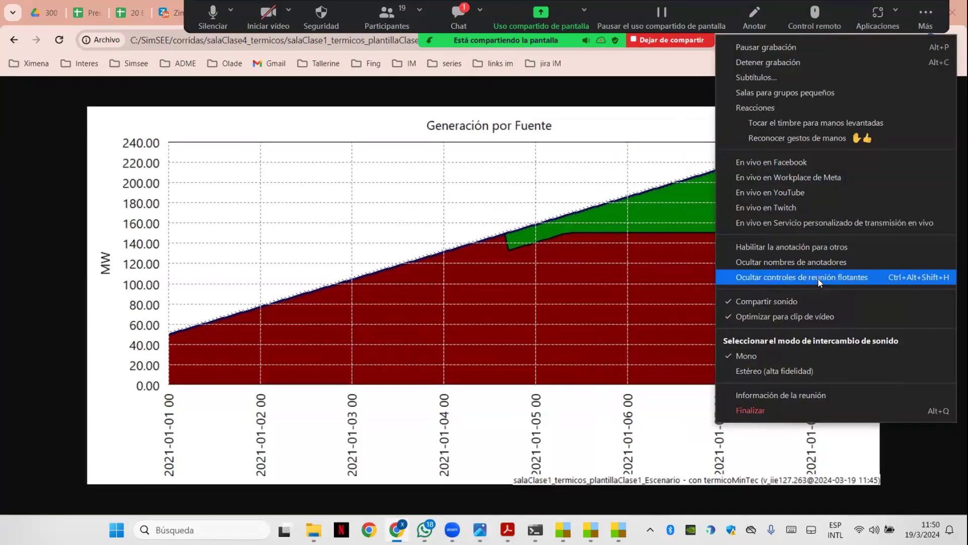
left_click(819, 278)
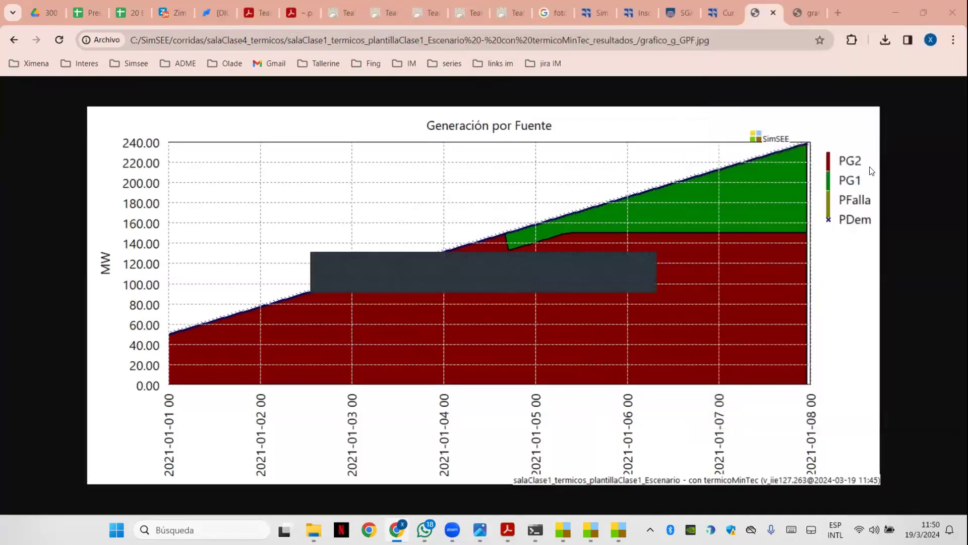
Open the GPF data sheet from the "con termicoMinTec" results page in Excel, accepting the file format mismatch
left_click(7, 40)
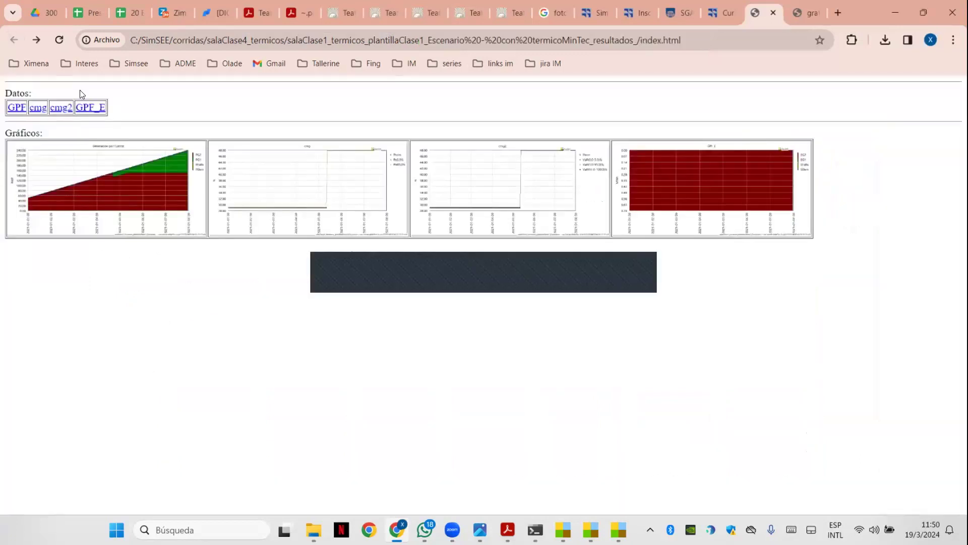
left_click(18, 110)
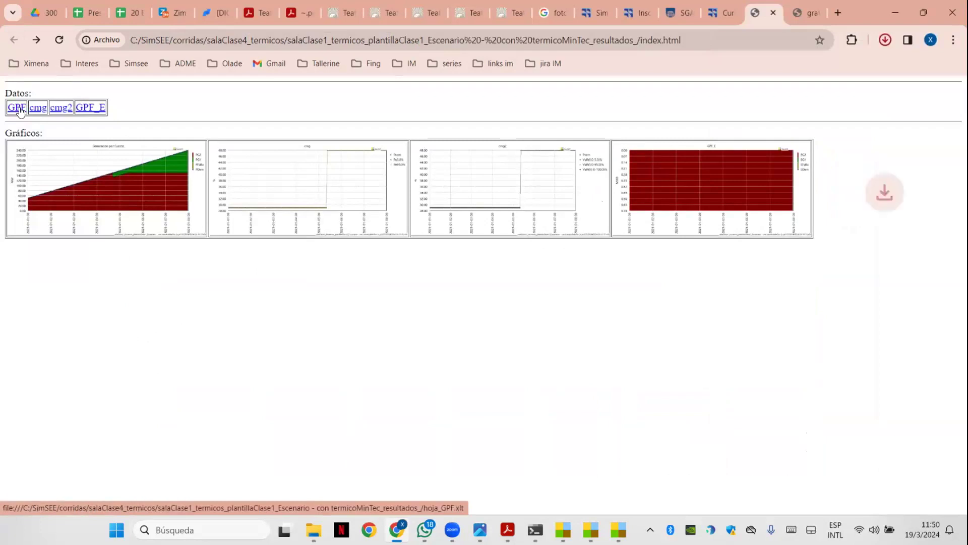
mouse_move(817, 79)
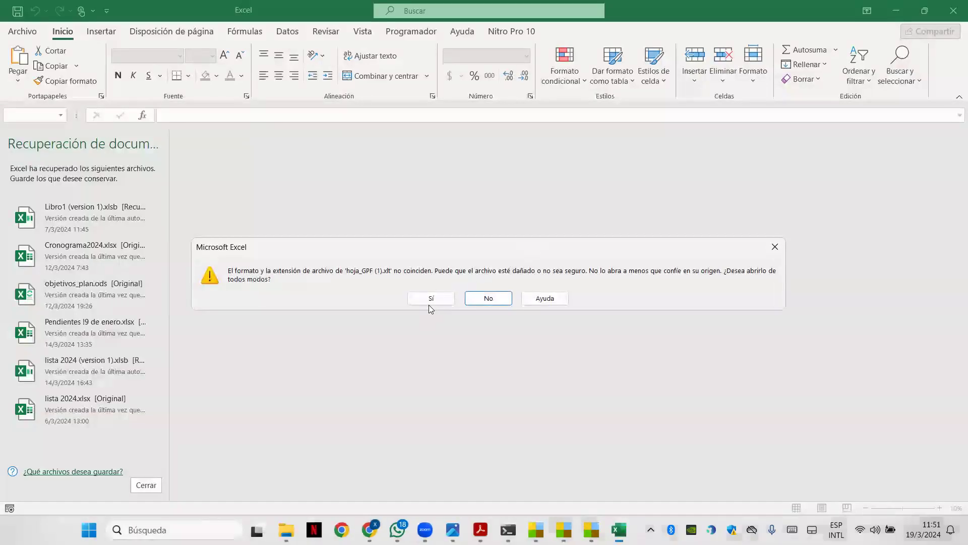
left_click(431, 299)
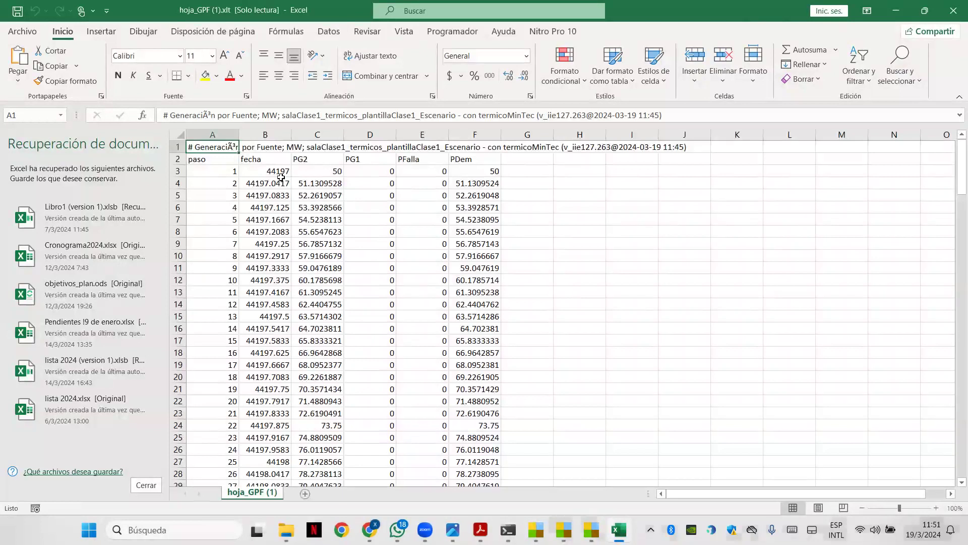
Format the fecha column as short dates
left_click(270, 135)
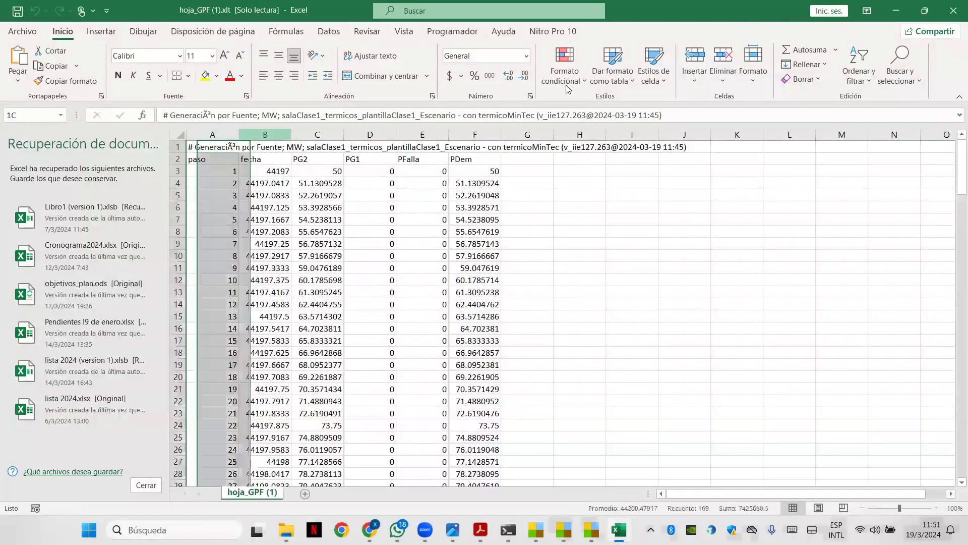
left_click(526, 57)
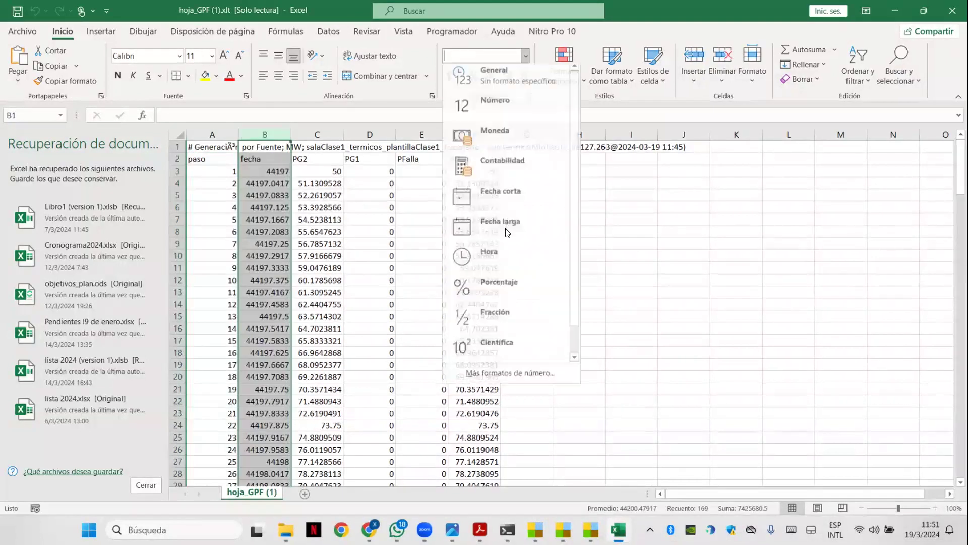
left_click(313, 228)
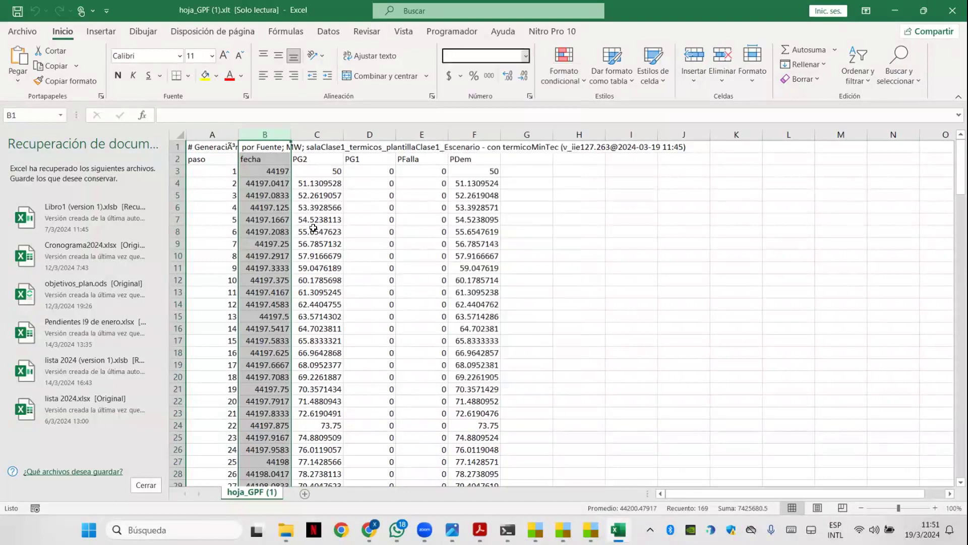
Examine the hourly PG2 values down to the rows where PG1 begins generating
left_click(313, 227)
key("Down")
key("Down")
key("Down")
key("Down")
key("Down")
key("Down")
key("Down")
key("Down")
key("Down")
key("Down")
key("Down")
key("Down")
key("Down")
key("Down")
key("Down")
key("Down")
key("Down")
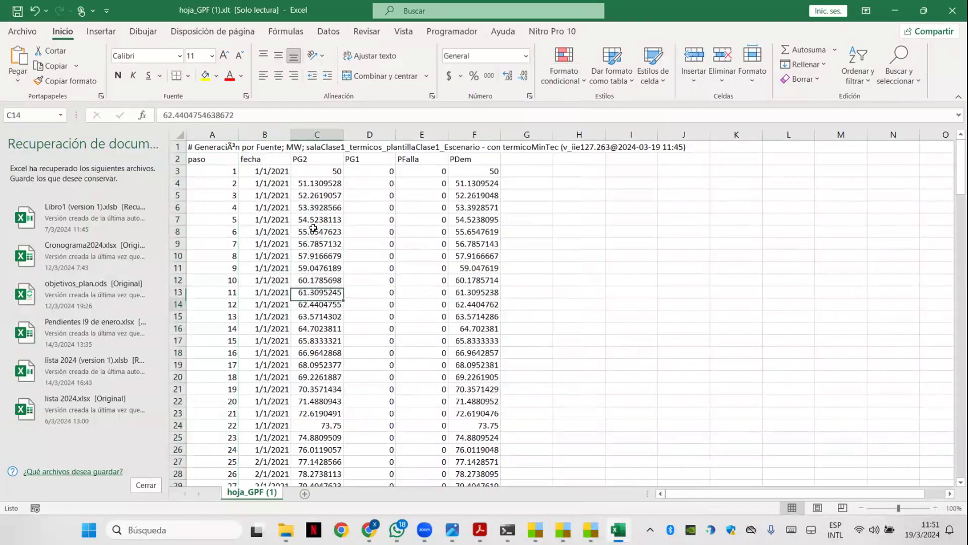
key("Down")
key("Down")
key("Down")
key("Down")
key("Down")
key("Down")
key("Down")
key("Down")
key("Down")
key("Down")
key("Down")
key("Down")
key("Down")
key("Down")
key("Down")
key("Down")
key("Down")
key("Down")
key("Down")
key("Down")
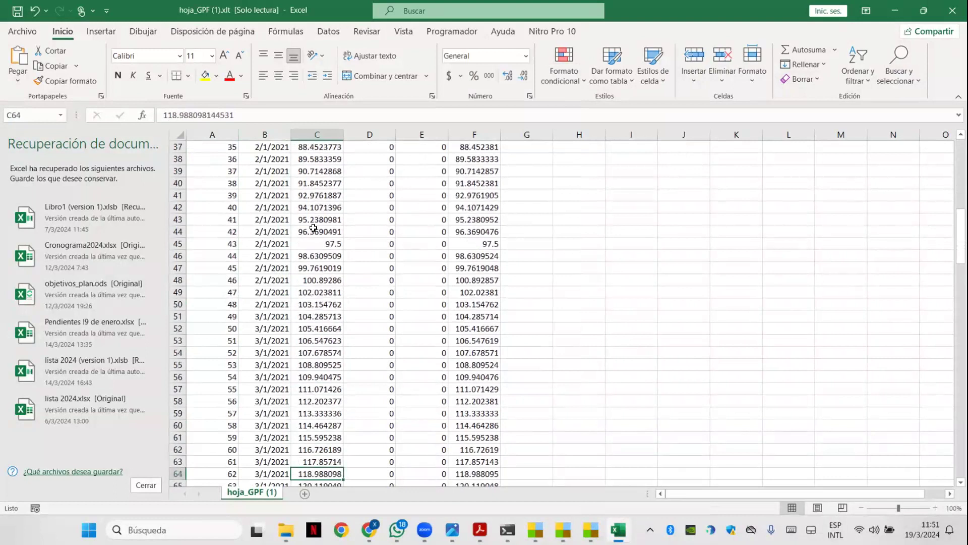
key("Down")
key("Down")
key("Down")
key("Down")
key("Down")
key("Down")
key("Down")
key("Down")
key("Down")
key("Down")
key("Down")
key("Down")
key("Down")
key("Down")
key("Down")
key("Down")
key("Down")
key("Down")
key("Down")
key("Down")
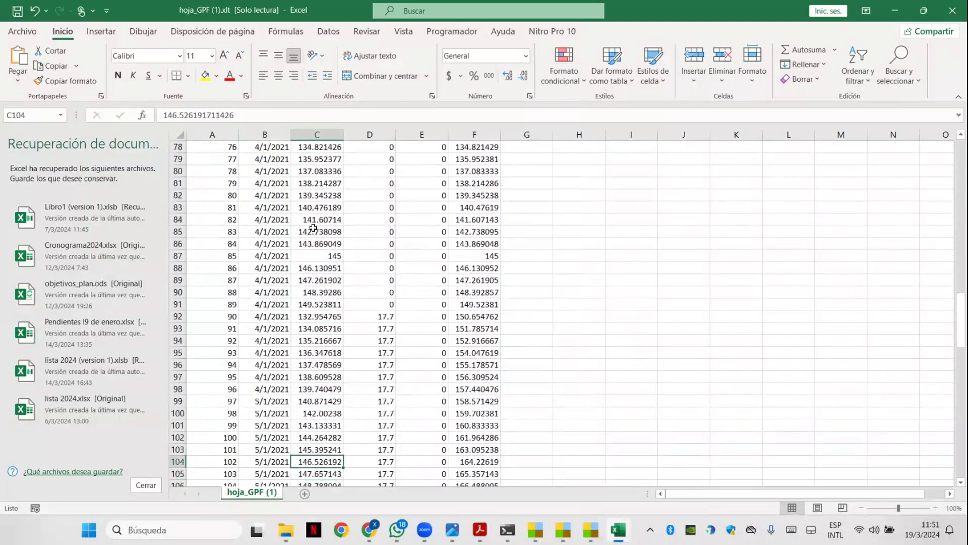
key("Up")
key("Up")
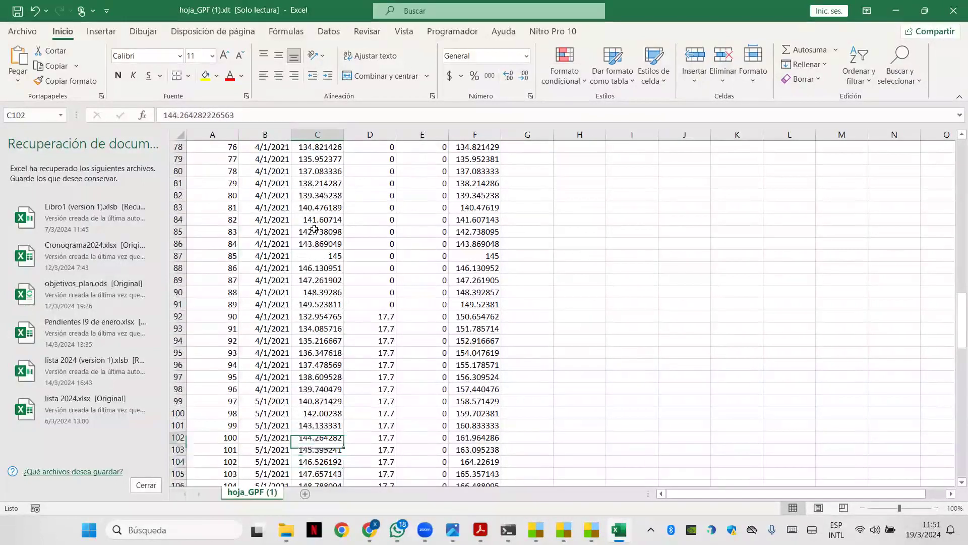
key("Up")
key("Up")
key("Up")
key("Up")
key("Up")
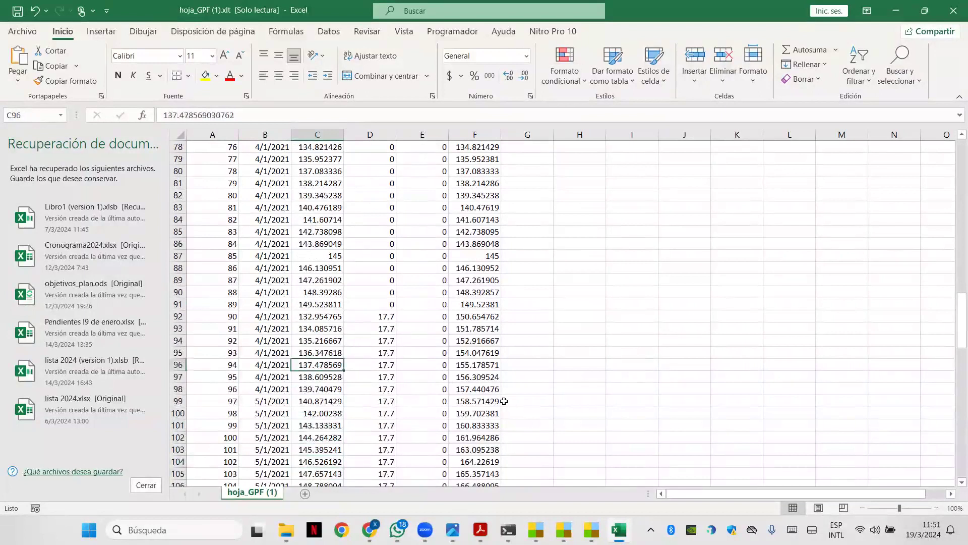
Examine the PFalla column from the first hours onward and locate PG1's first dispatched value
left_click(421, 317)
key("ctrl+Up")
key("Down")
key("Down")
key("Down")
key("Down")
key("Down")
key("Down")
key("Down")
key("Down")
key("Down")
key("Down")
key("Down")
key("Down")
key("Down")
key("Down")
key("Down")
key("Down")
key("Down")
key("Down")
key("Down")
key("Down")
key("Down")
key("Down")
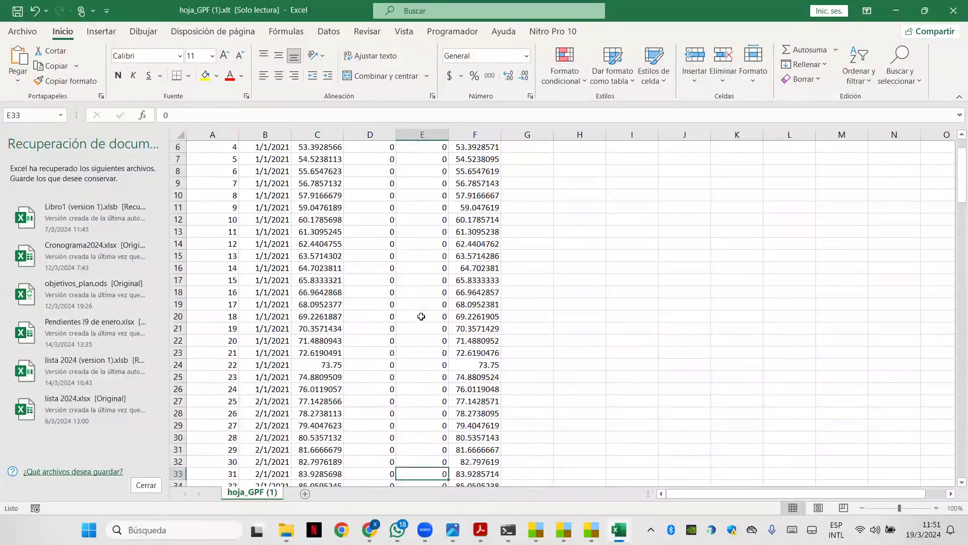
key("Down")
key("Down")
key("Down")
key("Down")
key("Down")
key("Down")
key("Down")
key("Down")
key("Down")
key("Down")
key("Down")
key("Down")
key("Down")
key("Down")
key("Down")
key("Down")
key("Down")
key("Down")
key("Down")
key("Down")
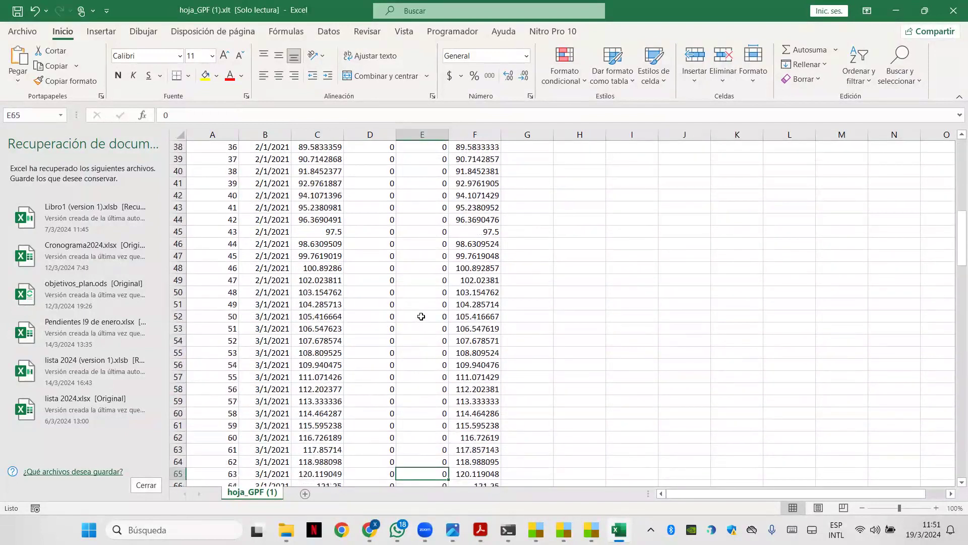
key("Down")
key("Down")
key("Down")
key("Down")
key("Down")
key("Down")
key("Down")
key("Down")
key("Down")
key("Down")
key("Down")
key("Down")
key("Down")
key("Down")
key("Down")
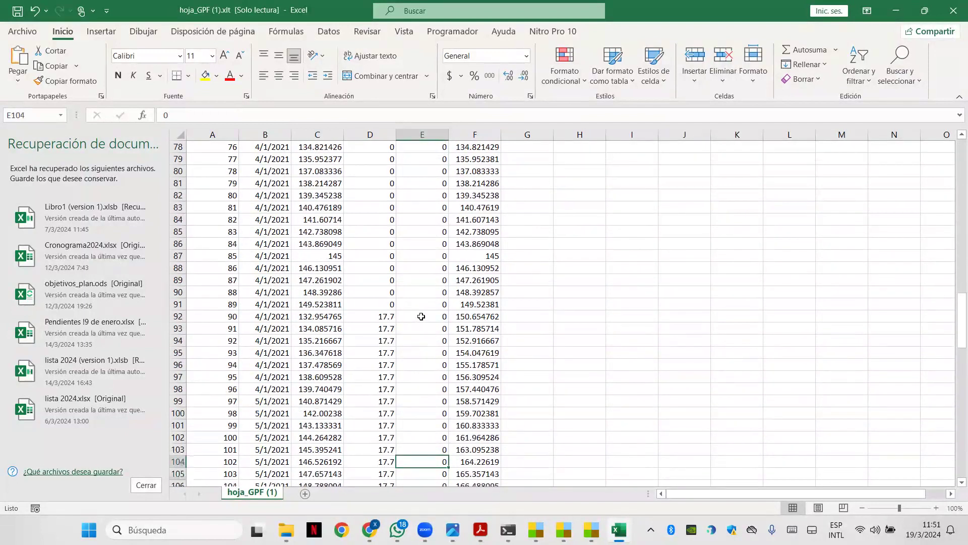
key("Up")
key("Up")
key("Up")
key("Up")
key("Up")
key("Up")
key("Up")
key("Up")
key("Up")
key("Up")
key("Up")
key("Up")
key("Up")
left_click(377, 327)
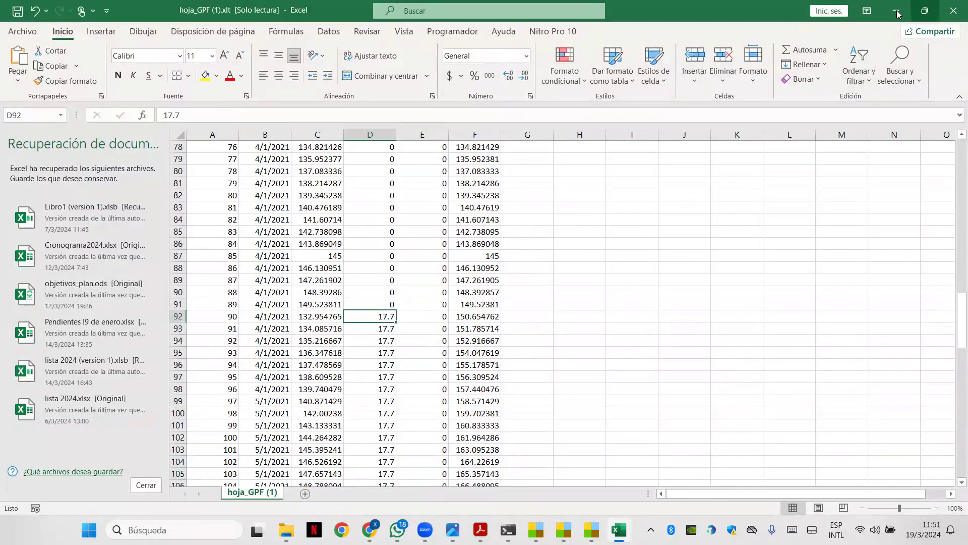
Put away the spreadsheet and browser, and close the SimRes3 and simulator windows over the sala.ese editor
key("alt+Tab")
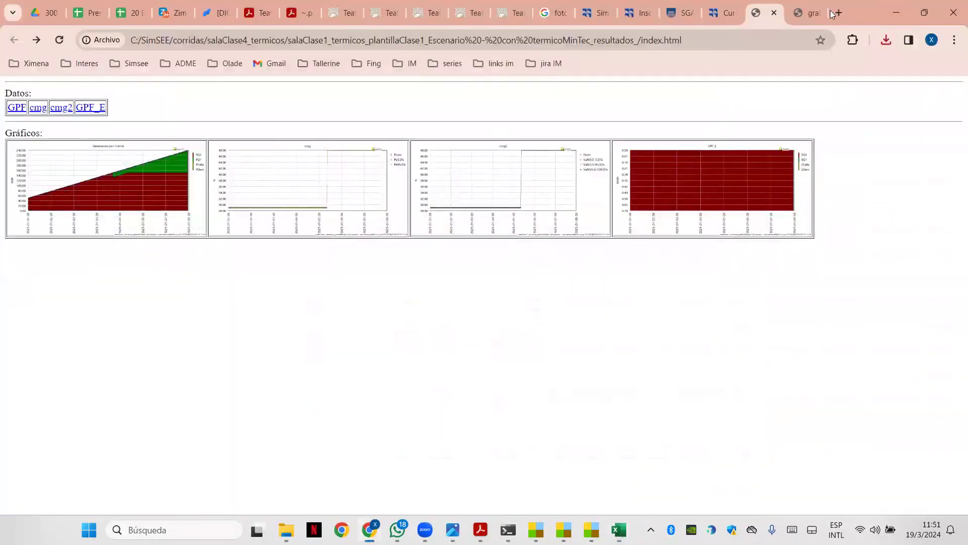
left_click(895, 8)
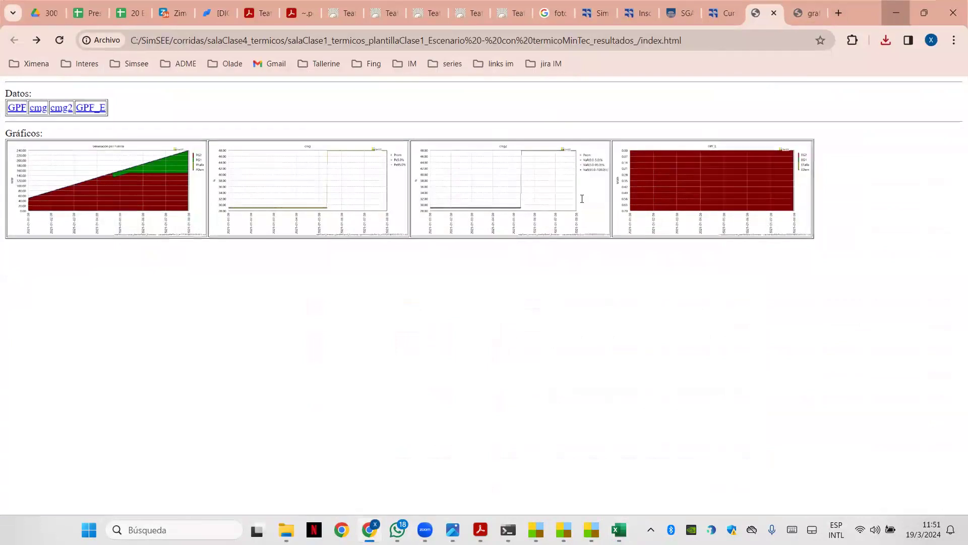
left_click(667, 176)
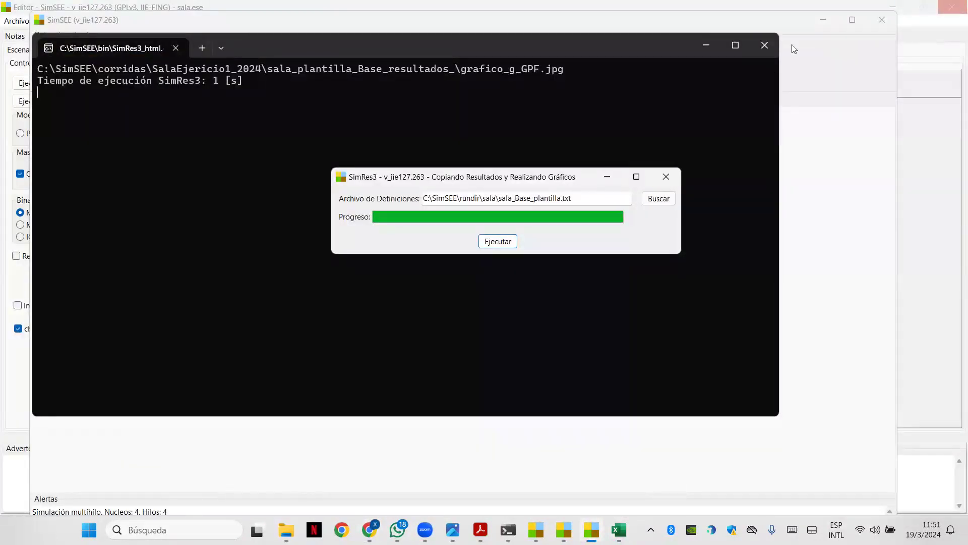
left_click(884, 19)
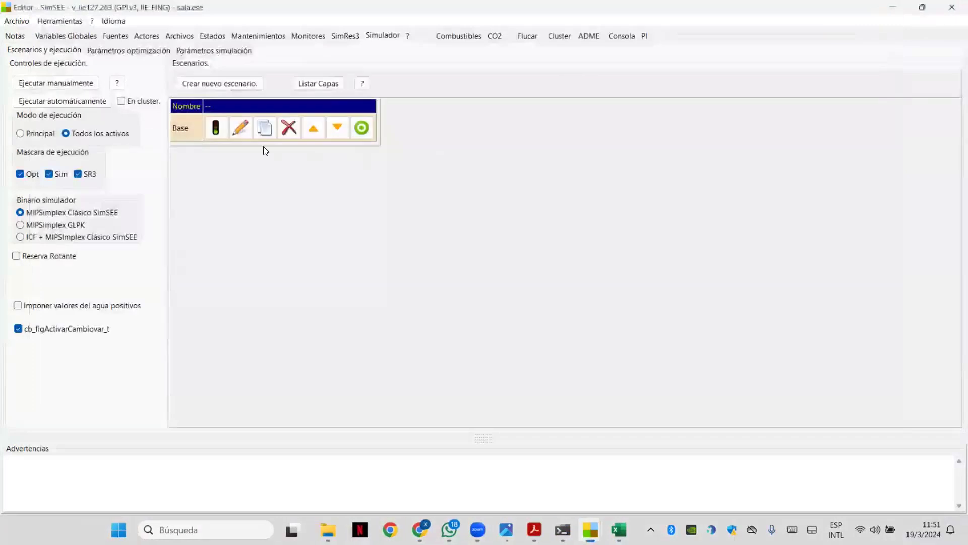
Check the settings of the "demanda" actor in sala.ese, close it unchanged, and switch to the salaClase1_termicos.ese editor
left_click(142, 35)
left_click(74, 51)
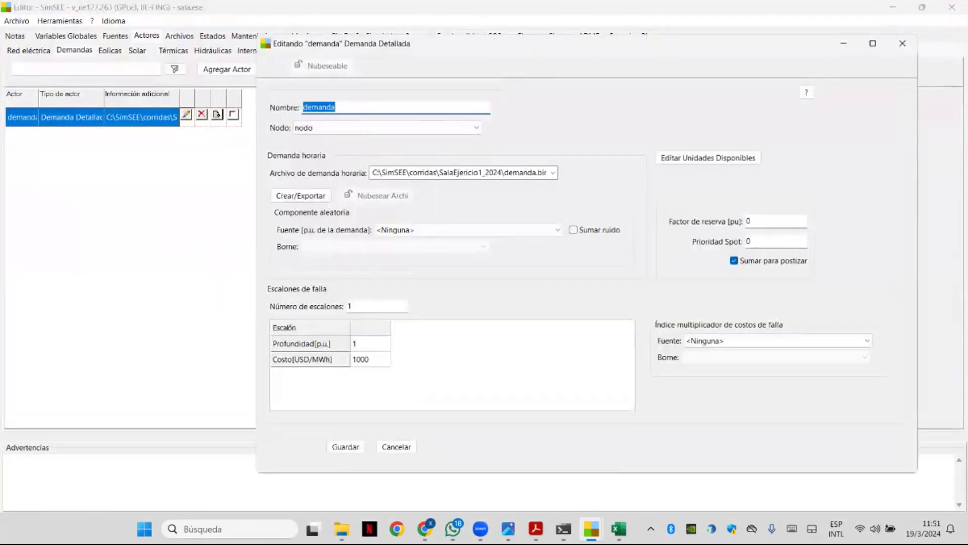
left_click(903, 44)
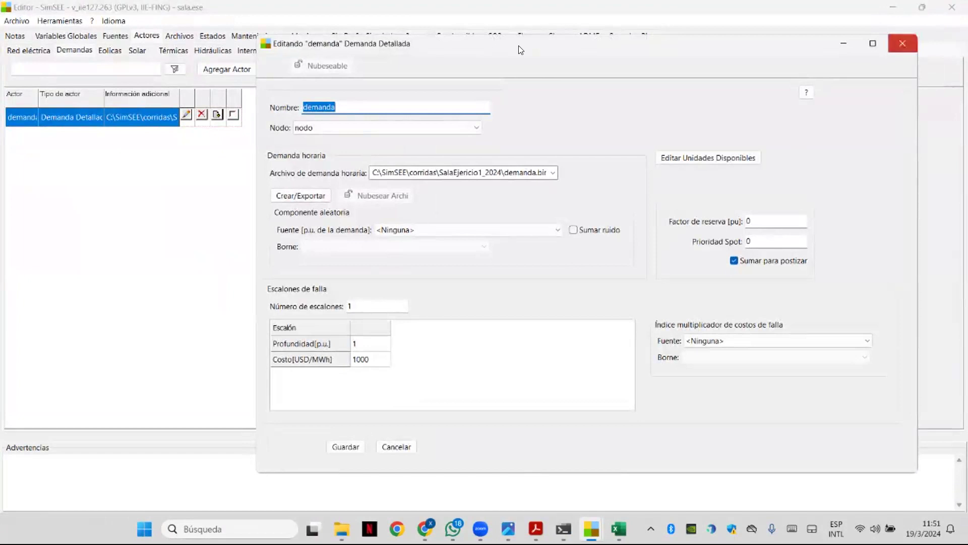
mouse_move(592, 528)
left_click(520, 459)
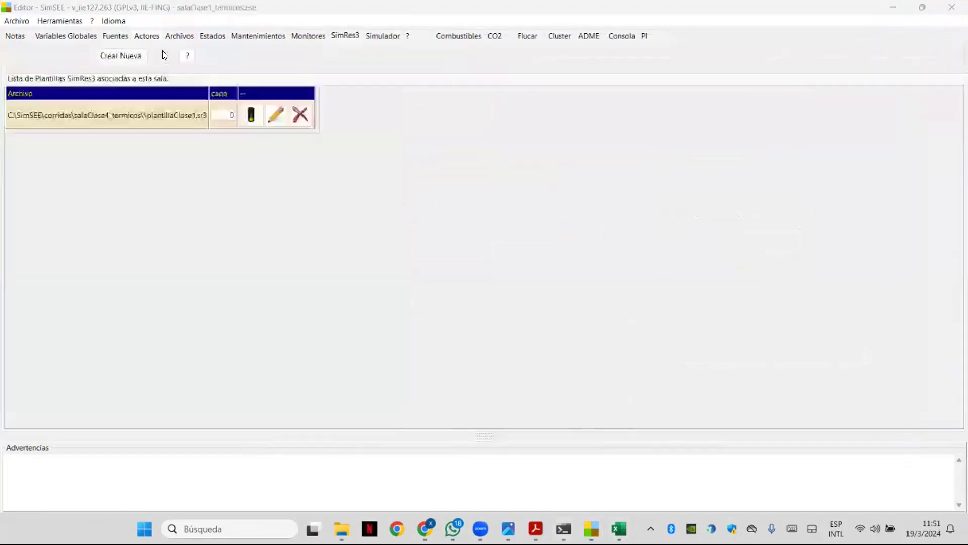
Set the failure cost of the Demanda actor to 1000 USD/MWh and save the actor
left_click(146, 36)
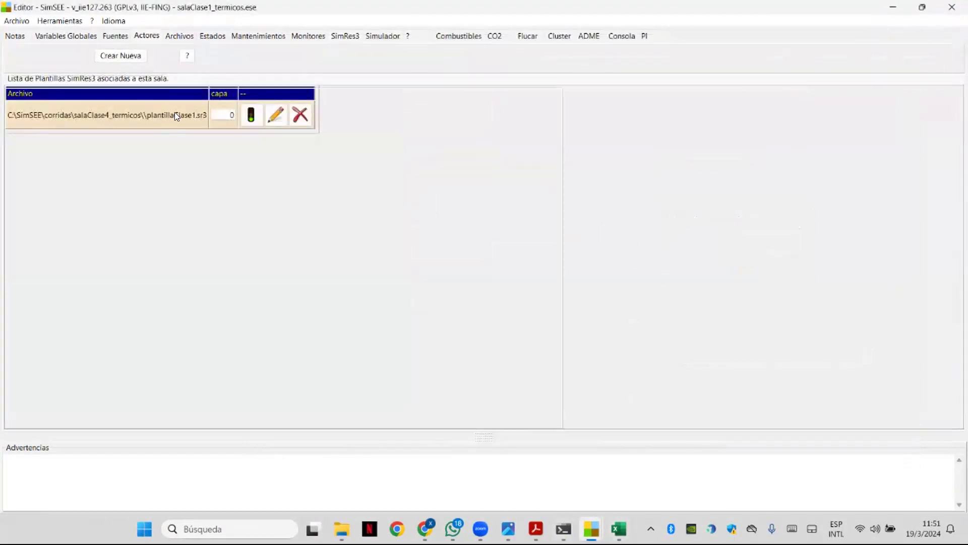
left_click(74, 51)
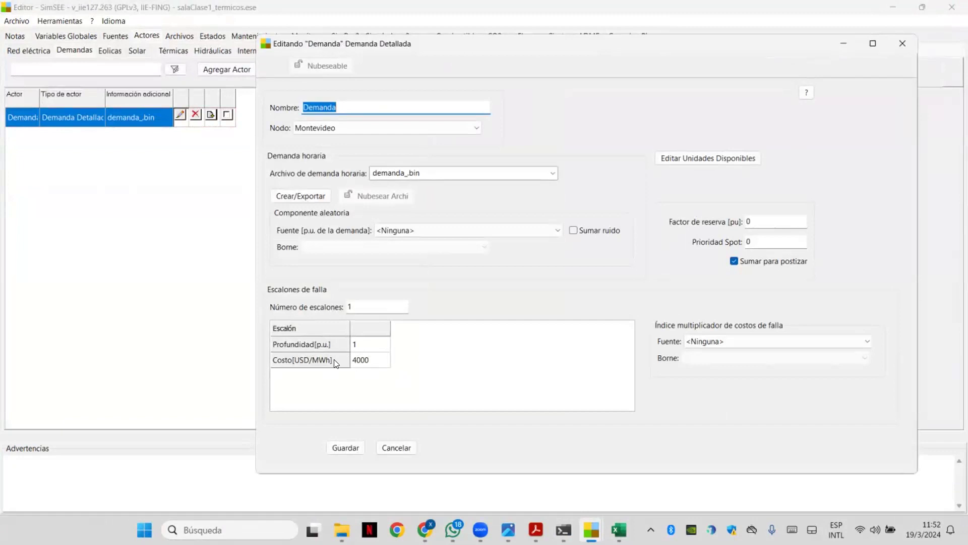
left_click(359, 360)
key("ctrl+a")
type("100")
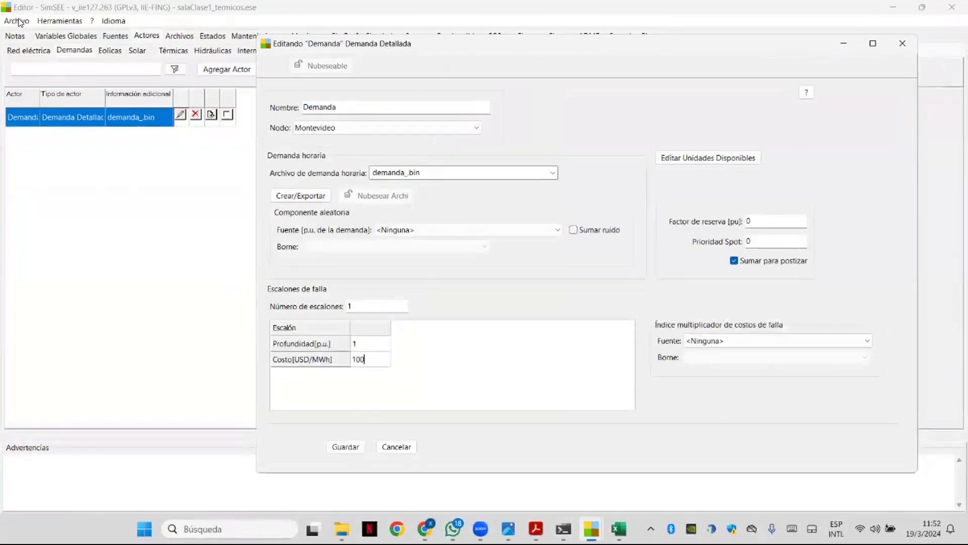
left_click(345, 446)
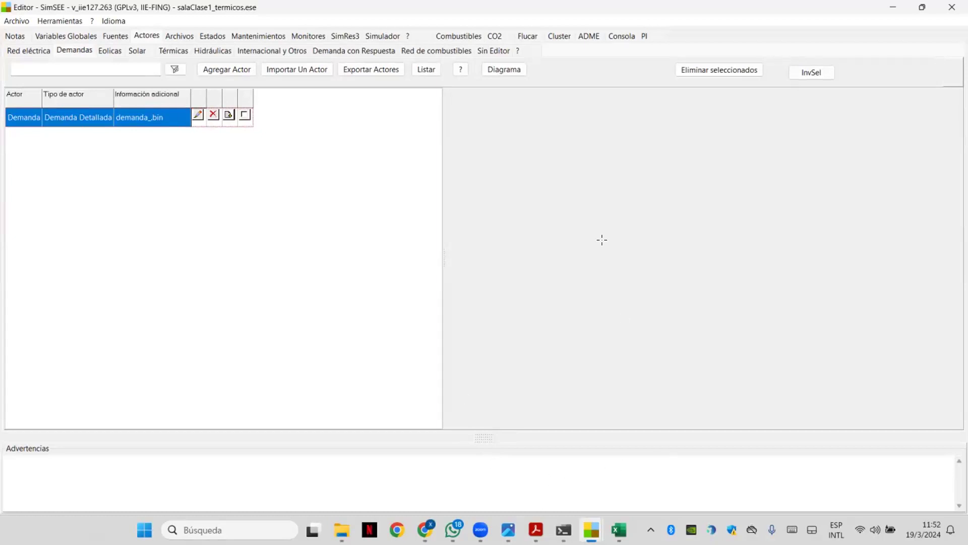
Switch to the exercise presentation PDF and consult the Ejercicio 1.2 slide with both generators' variable costs
left_click(535, 529)
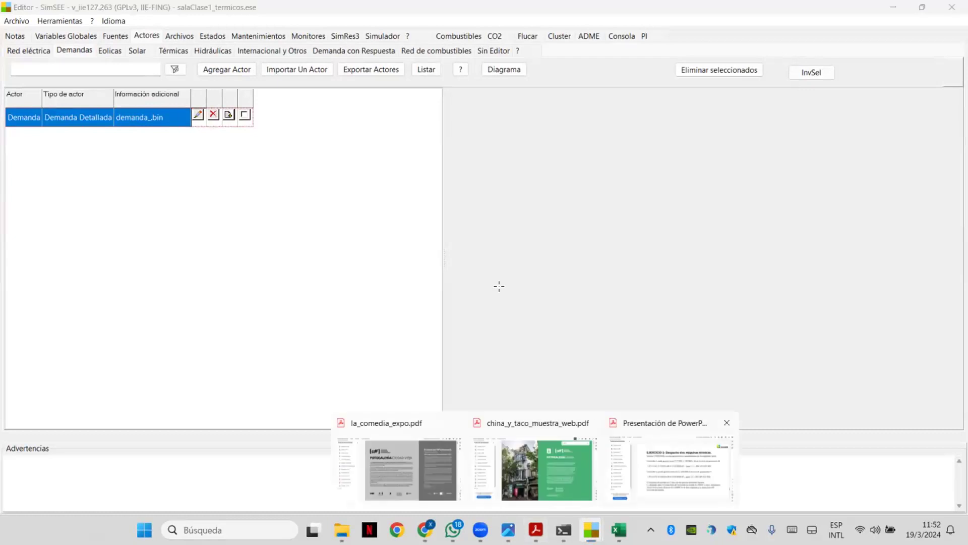
left_click(683, 467)
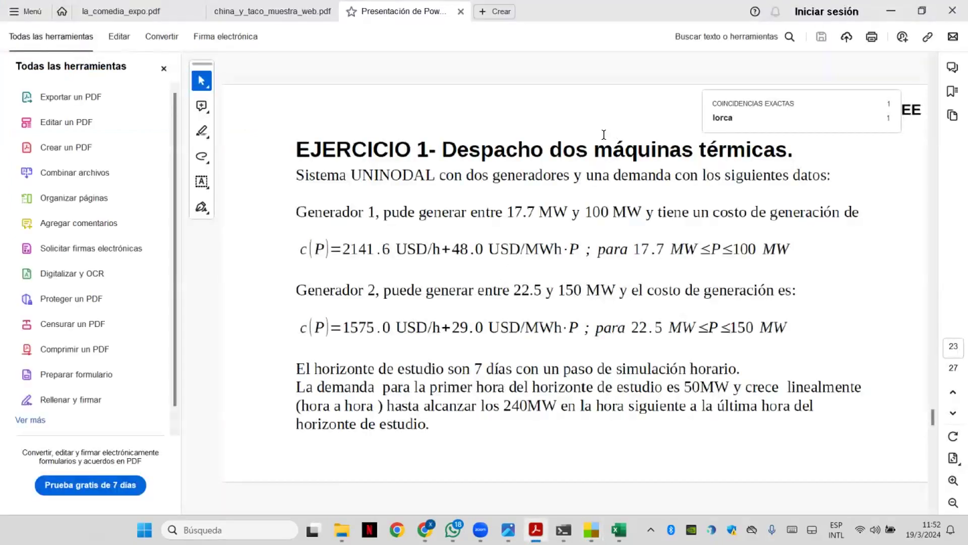
scroll(524, 190, "down", 2)
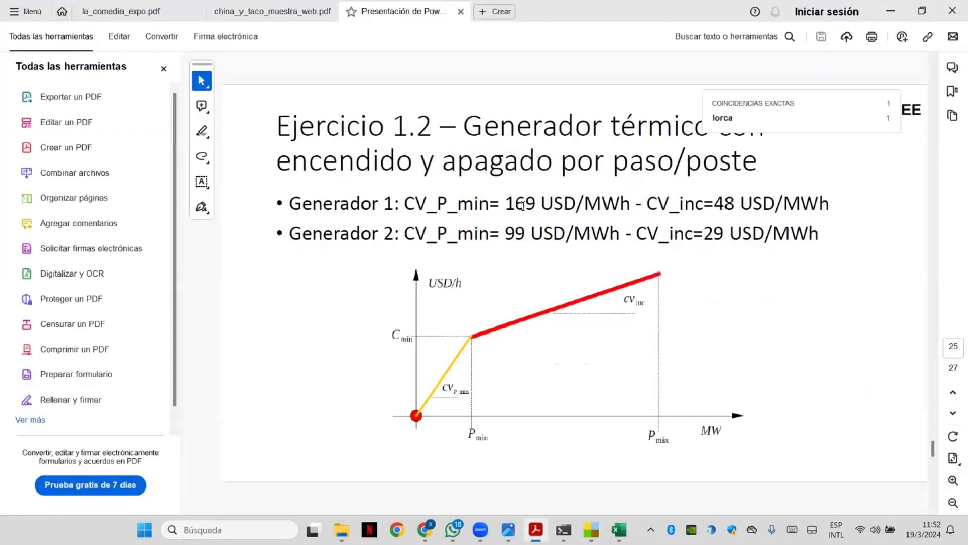
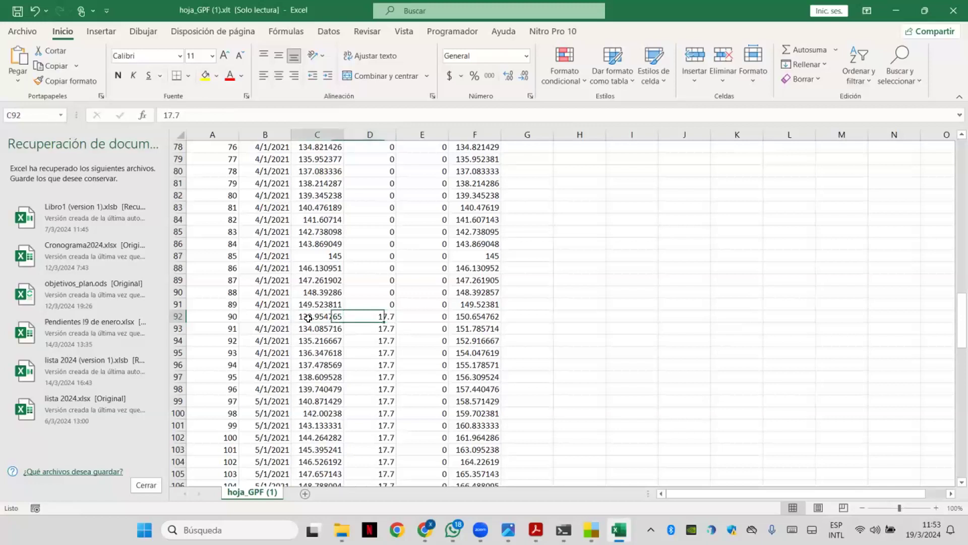
Examine the dispatch, failure and demand values in row 92 of the hoja_GPF (1) spreadsheet
key("Right")
key("Left")
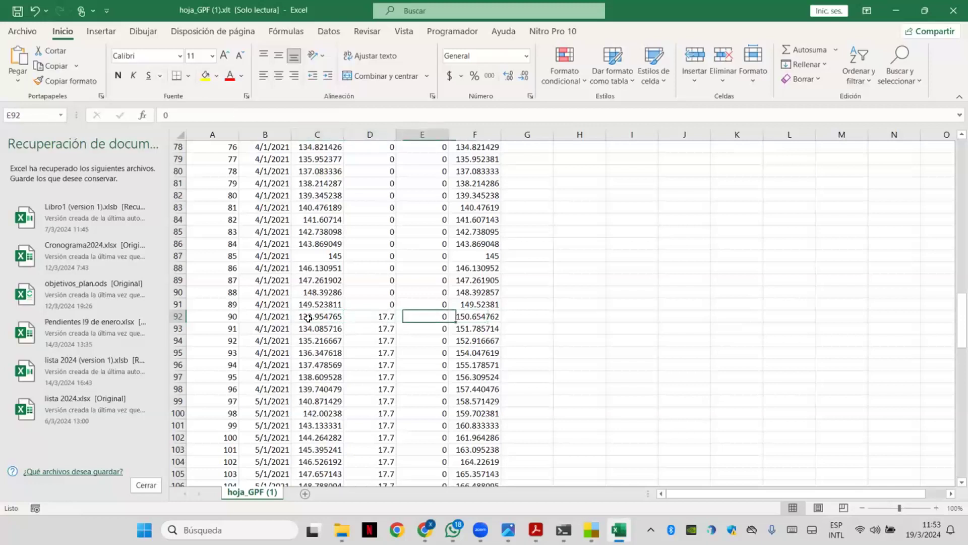
key("Right")
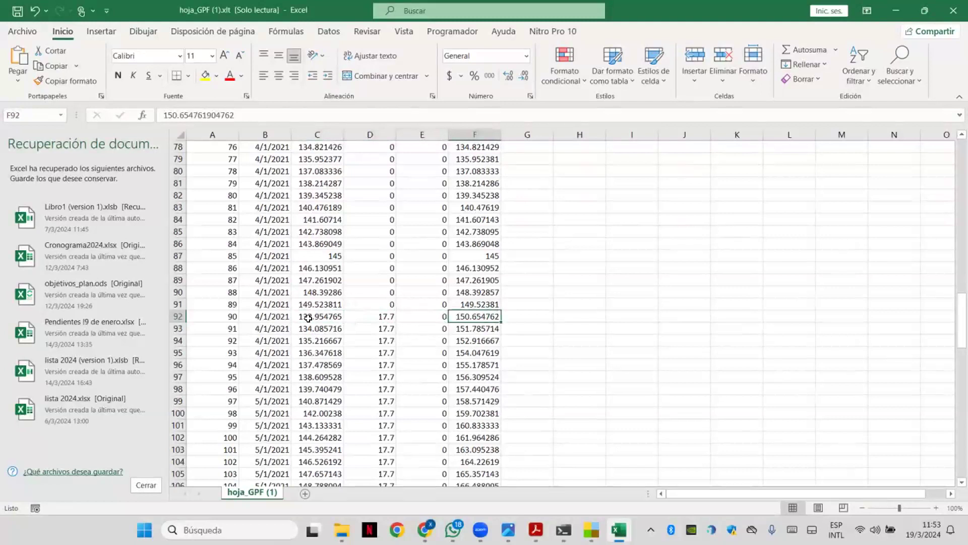
key("Left")
key("Left")
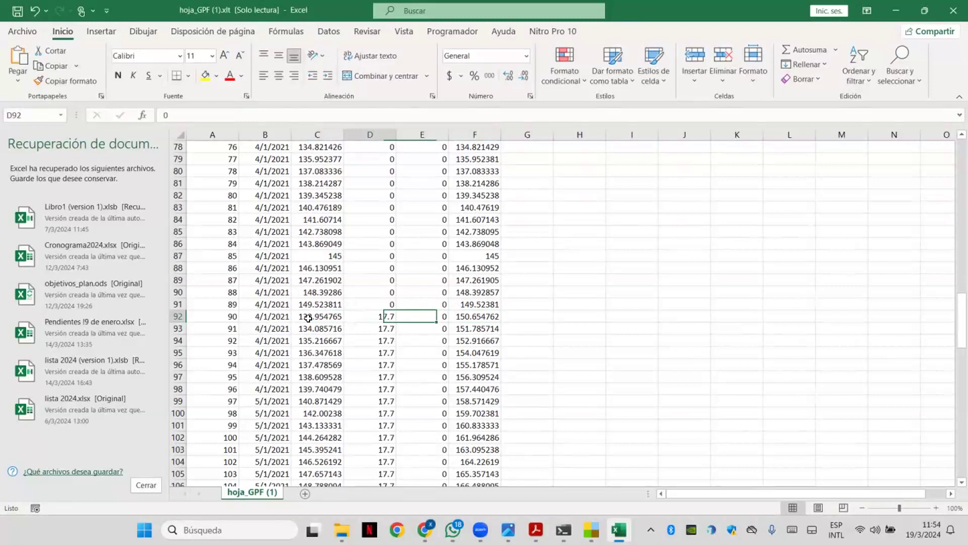
key("Right")
key("Right")
key("Left")
key("Left")
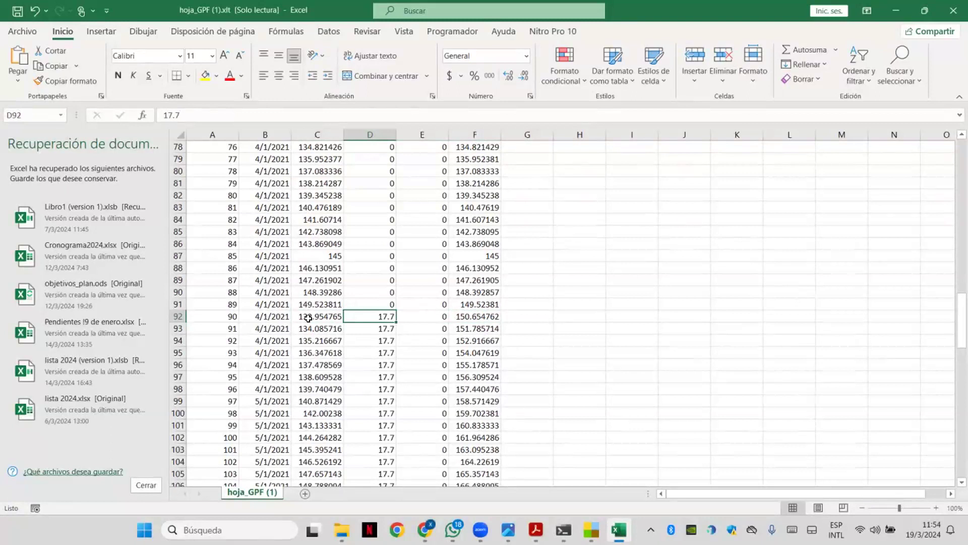
key("BackSpace")
type("000")
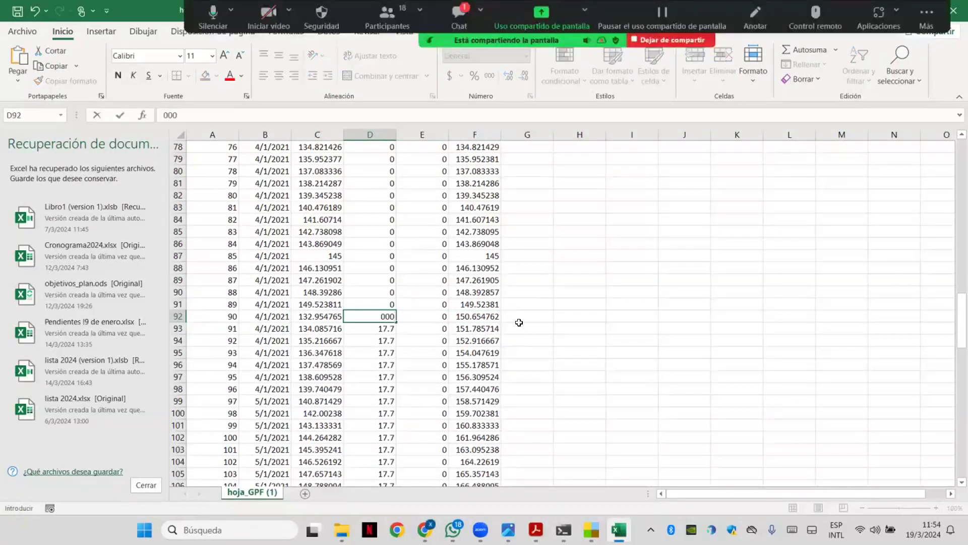
key("Escape")
Calculate D92*170 in cell G92 and hide the floating meeting controls
left_click(528, 317)
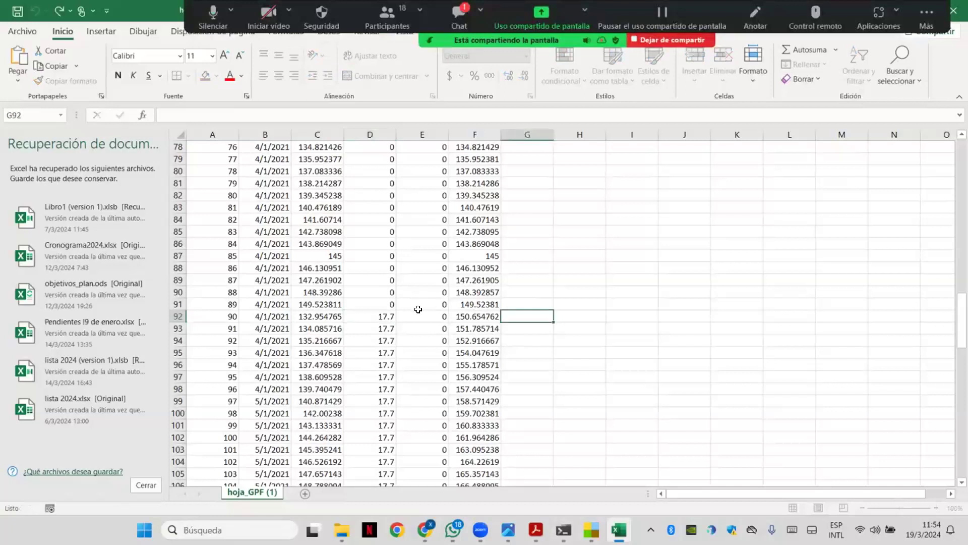
type("+")
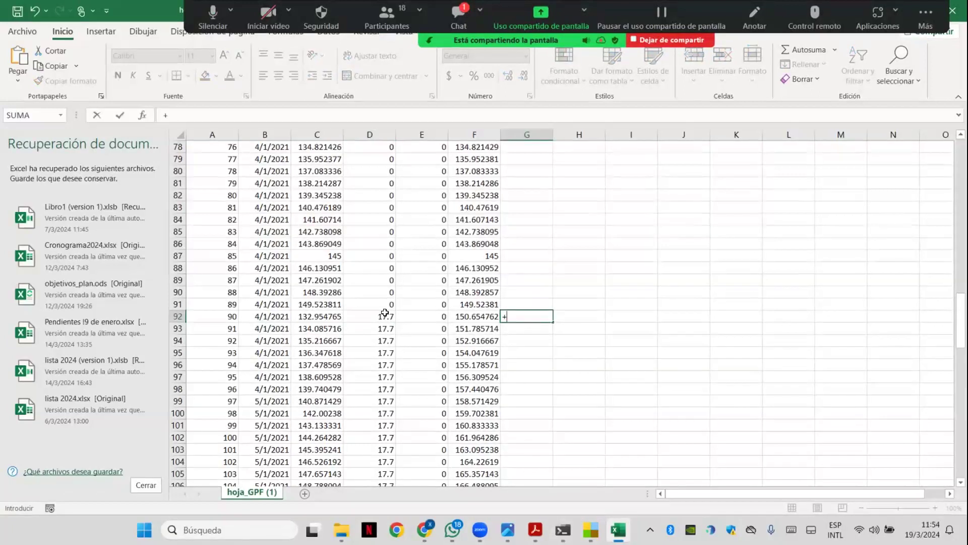
left_click(385, 313)
type("*170")
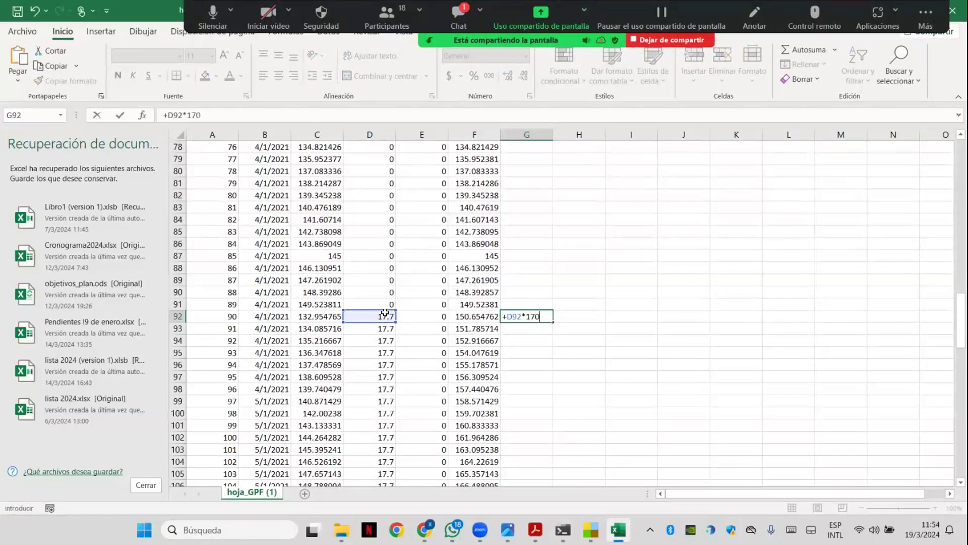
key("Return")
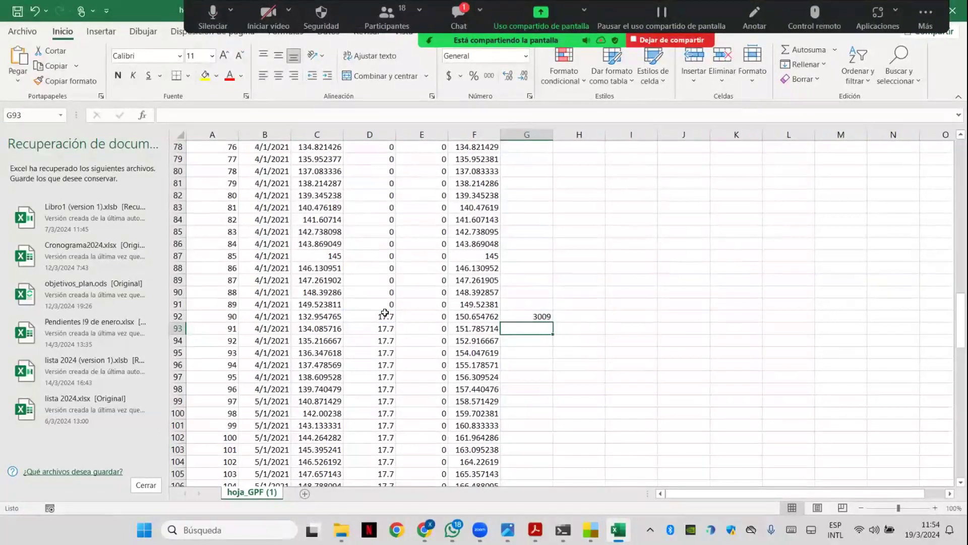
left_click(928, 20)
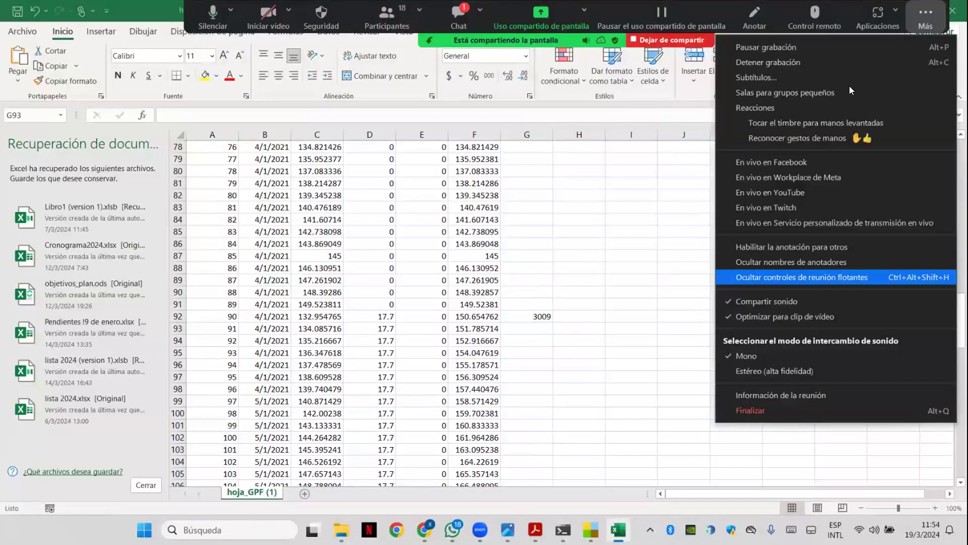
key("Return")
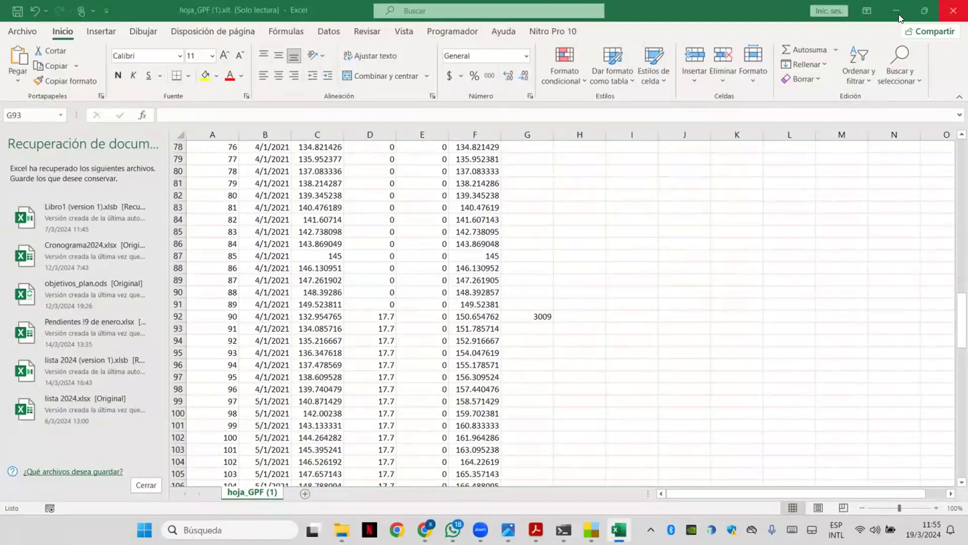
Return to the salaClase1_termicos.ese editor, check the Demanda actor's settings without changing them, and view the thermal actors
key("alt+Tab")
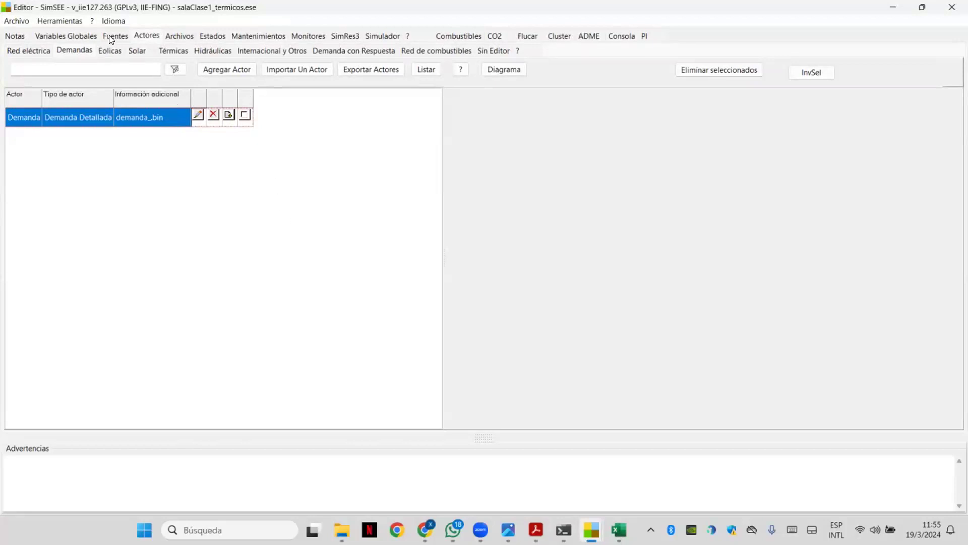
left_click(198, 114)
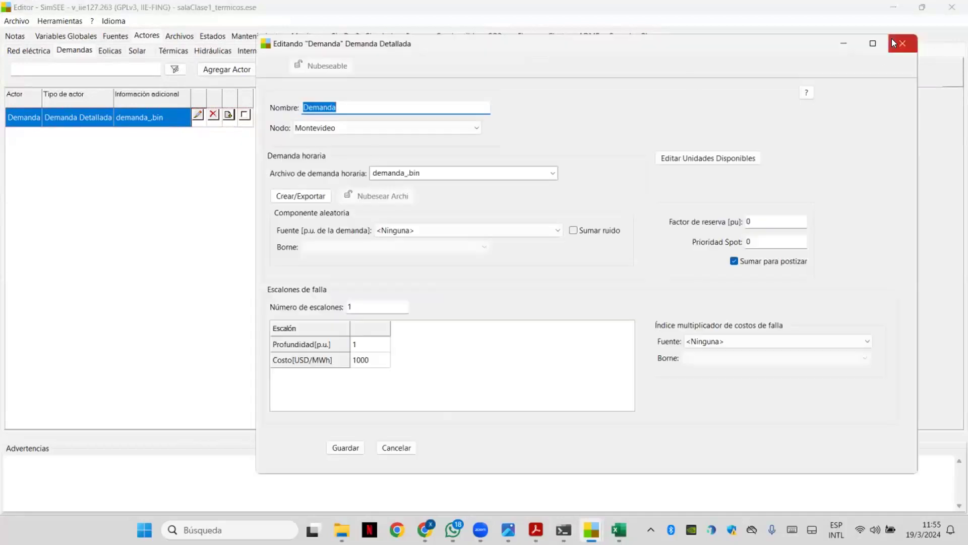
left_click(911, 43)
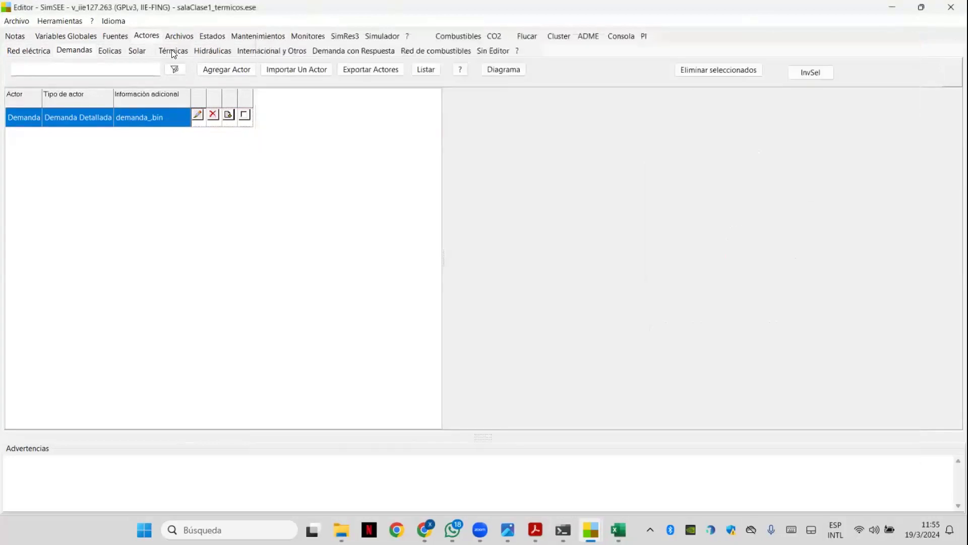
left_click(172, 50)
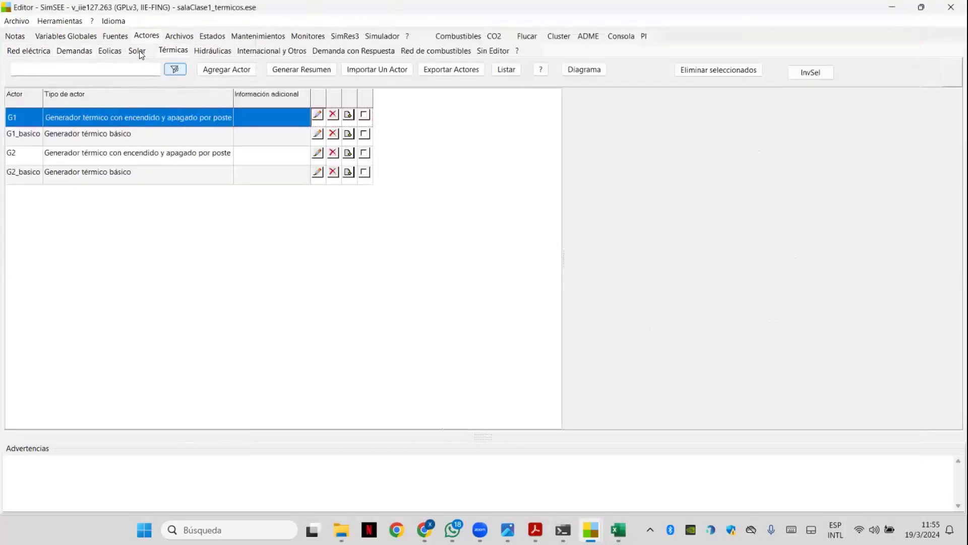
Export the Demanda actor's hourly demand data to an ODS spreadsheet
left_click(89, 53)
left_click(180, 117)
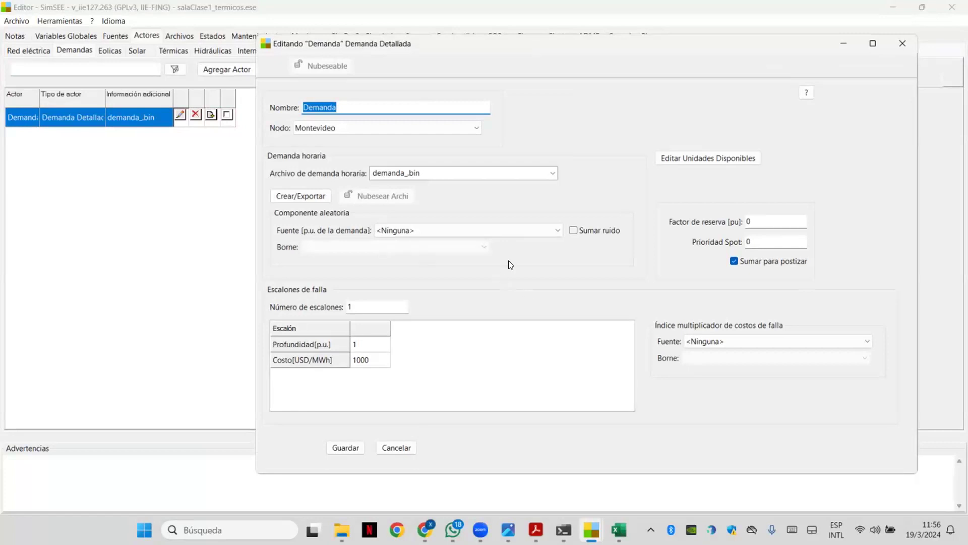
left_click(285, 195)
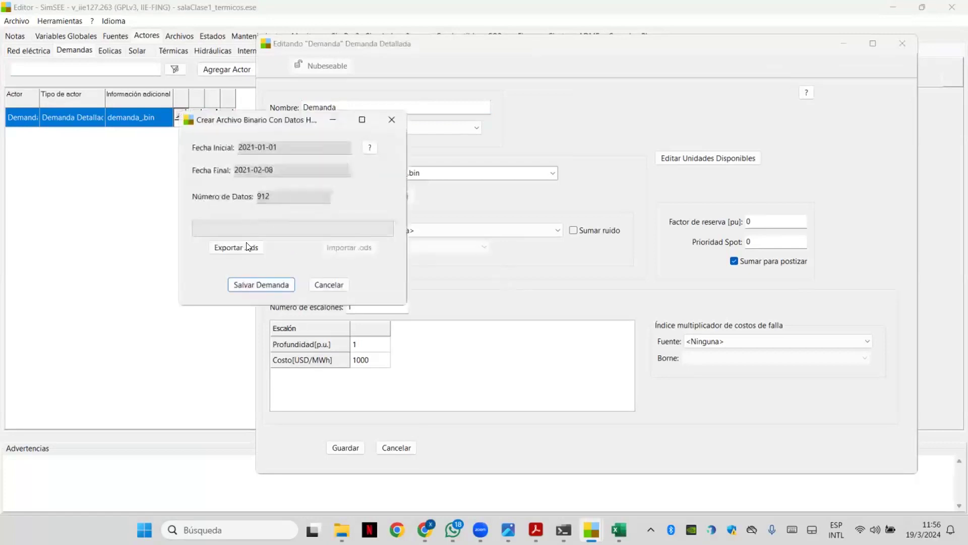
left_click(236, 247)
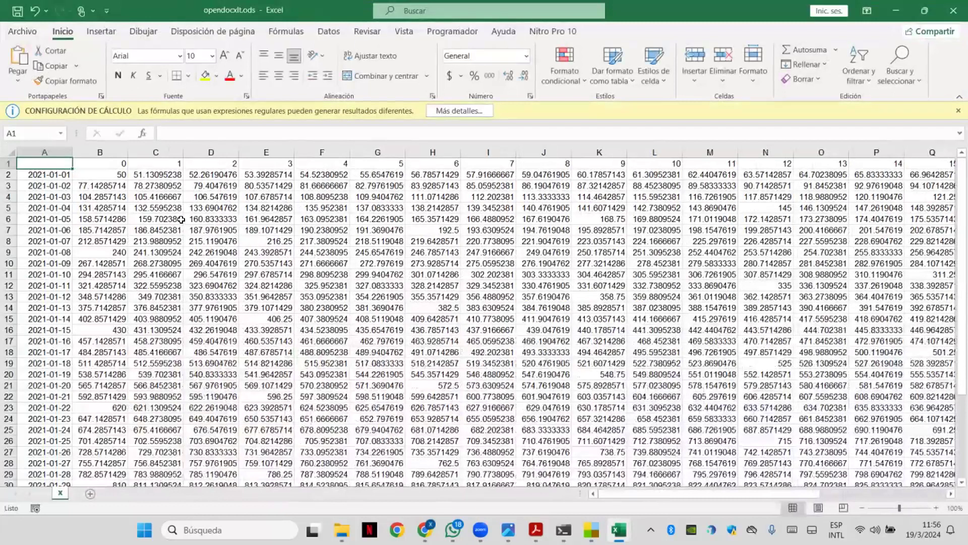
Clear the first-hour demand value for 2021-01-01 in cell B2 of the exported spreadsheet
left_click(116, 174)
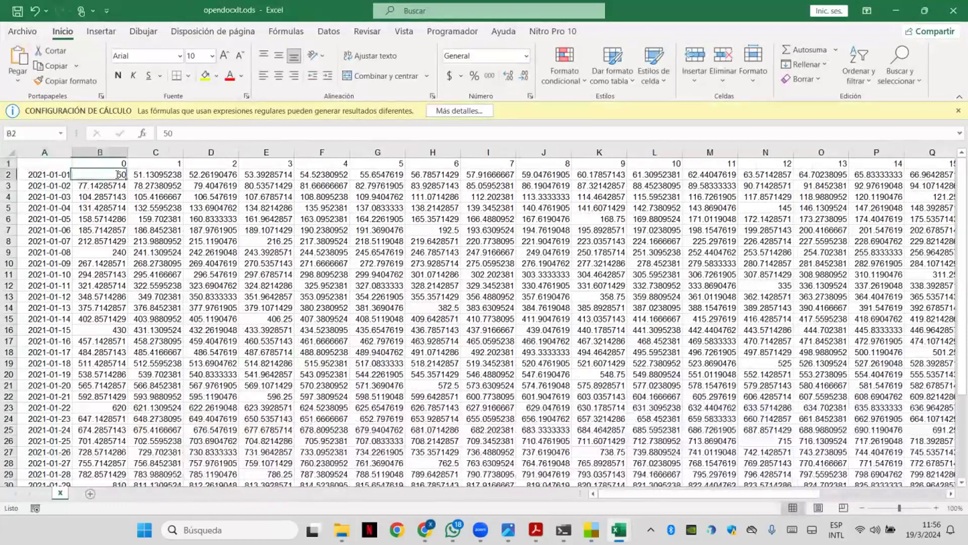
key("BackSpace")
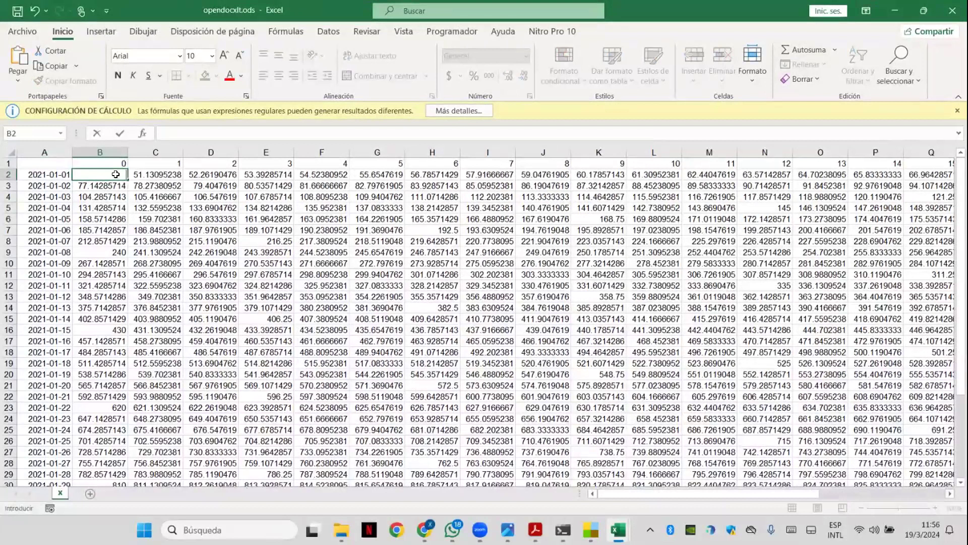
key("Return")
key("Return")
key("Down")
key("Right")
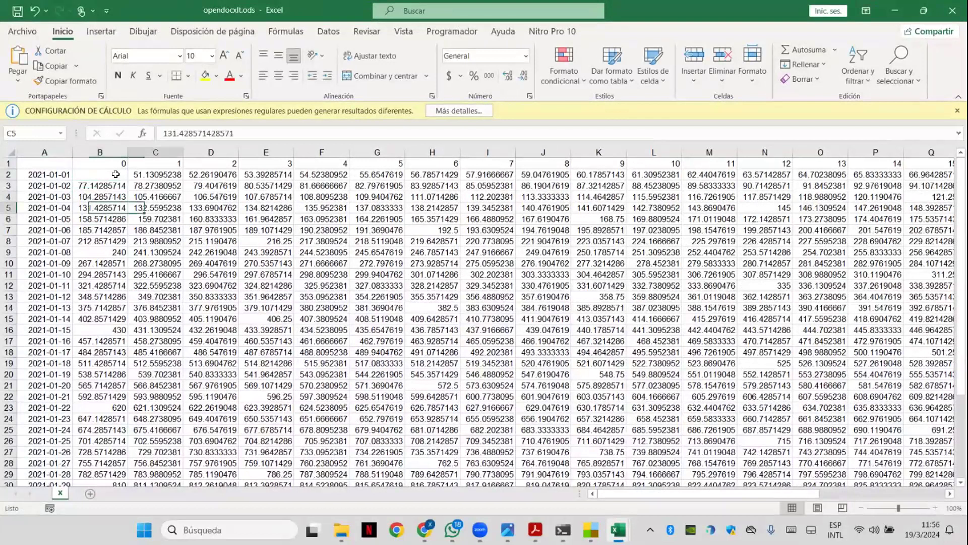
Review the generator dispatch and demand in rows 92 and 93 of hoja_GPF (1), then return to opendocxlt.ods
mouse_move(585, 518)
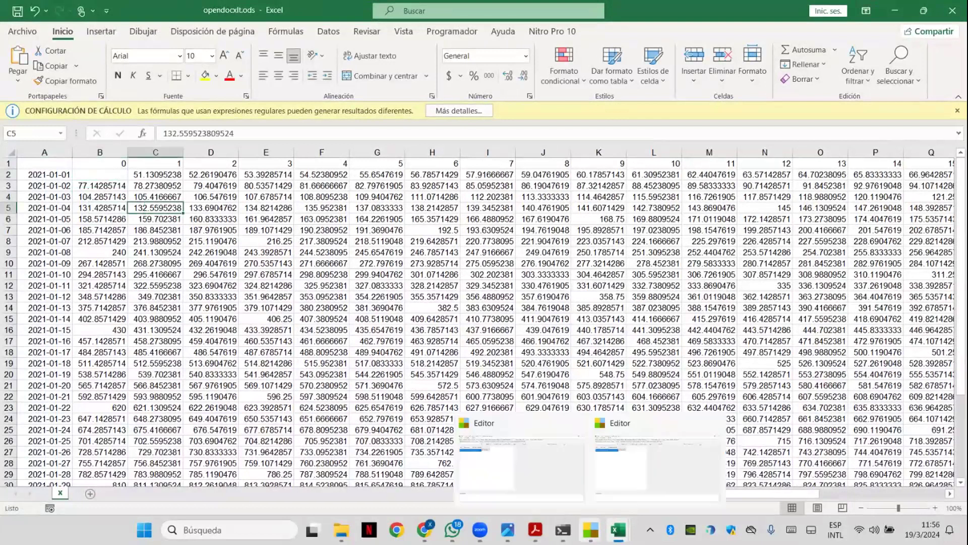
left_click(584, 467)
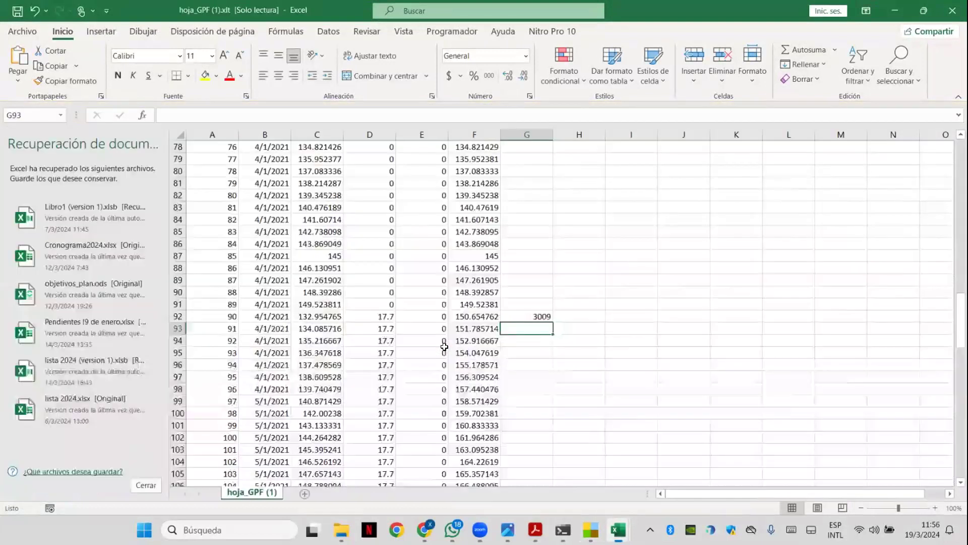
left_click(387, 316)
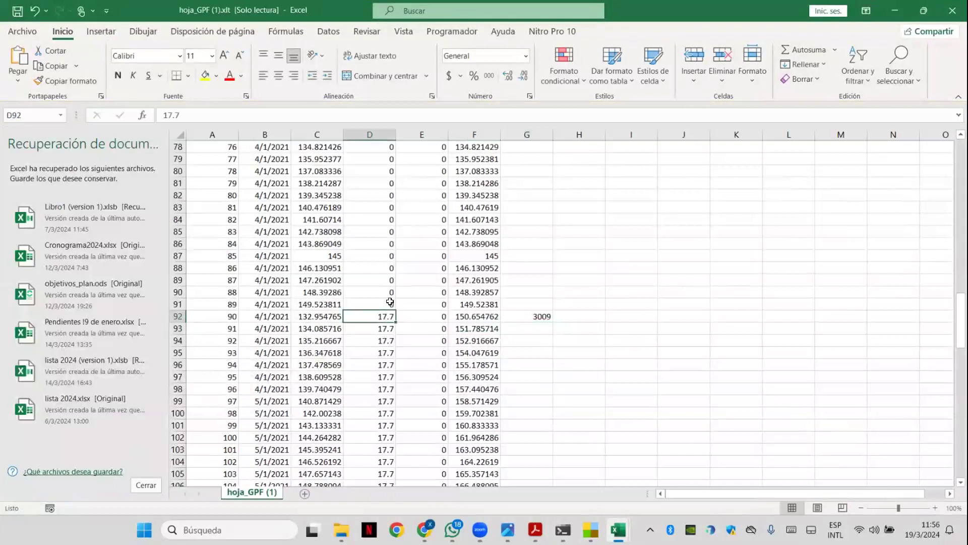
left_click(385, 329)
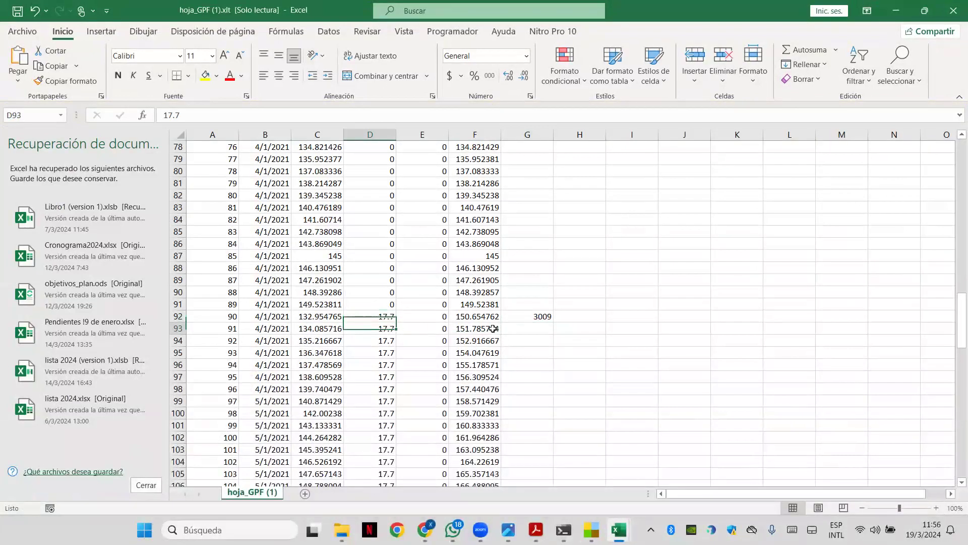
left_click_drag(385, 329, 493, 328)
left_click(465, 316)
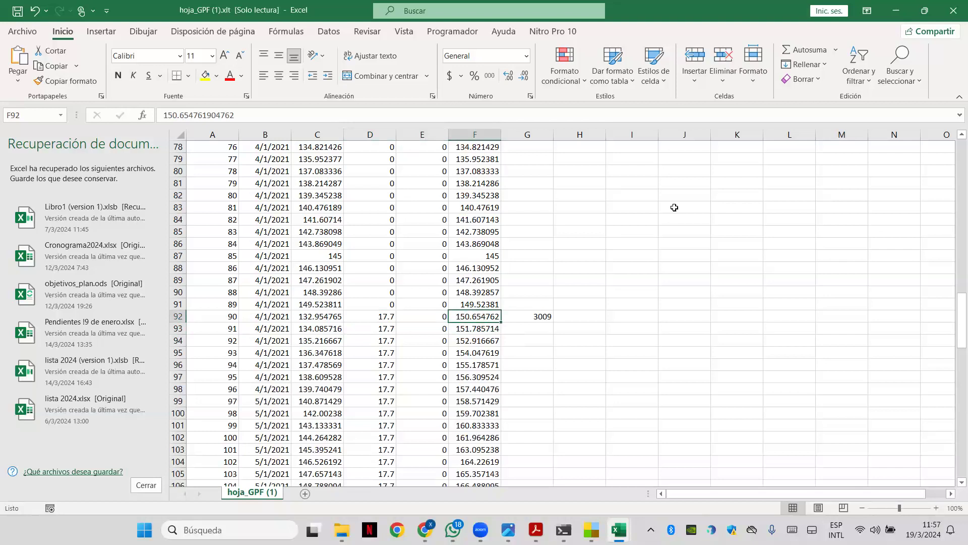
left_click(896, 10)
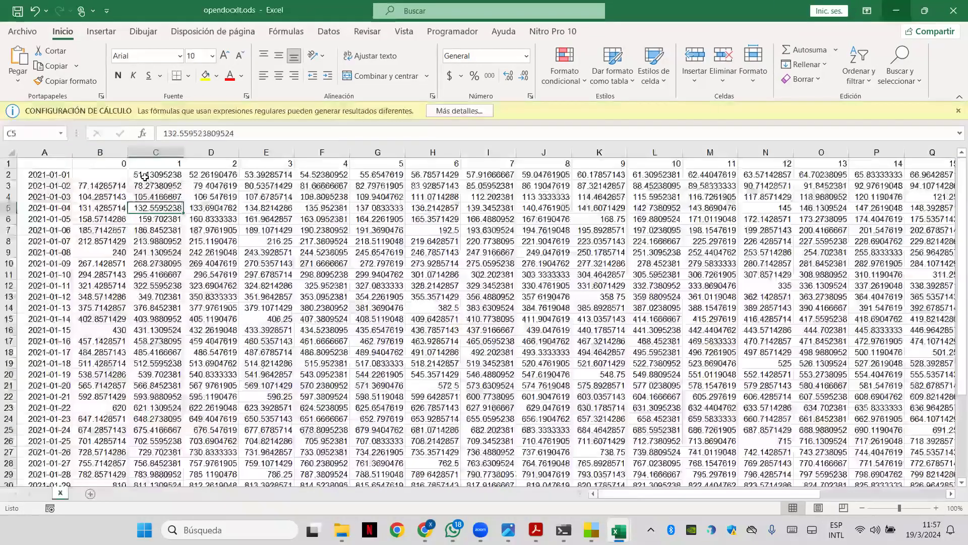
Set every demand value in columns C to Y, from row 2 down, to 10 and save opendocxlt.ods
left_click(145, 177)
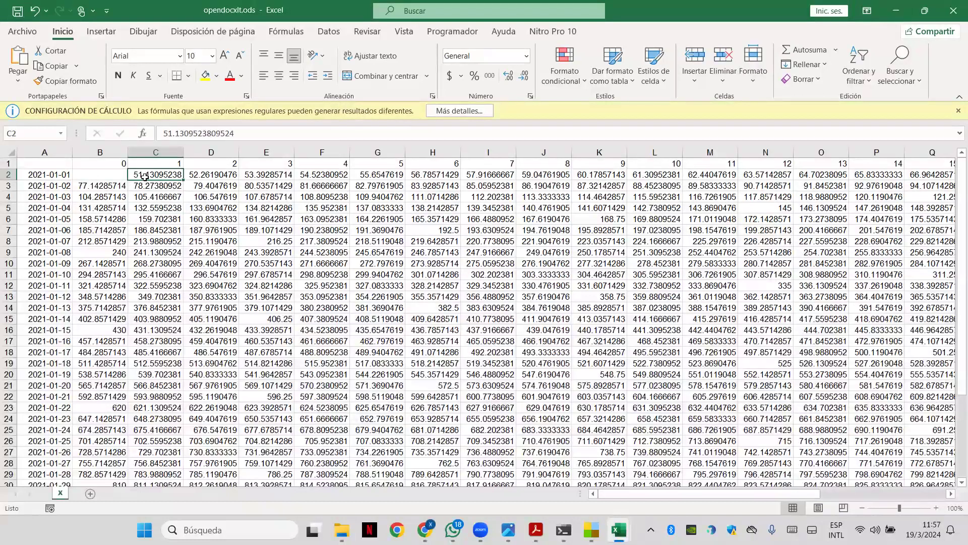
type("10")
key("Return")
key("Return")
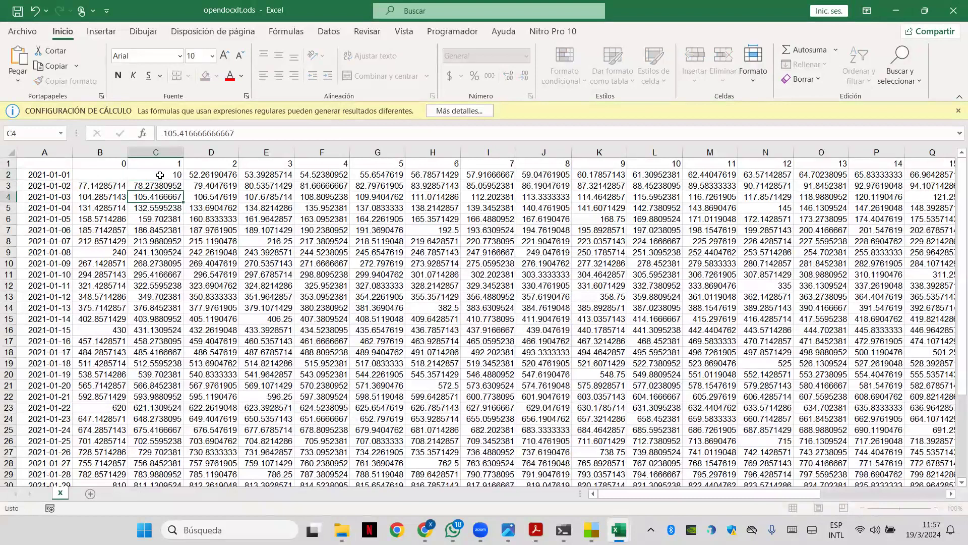
left_click(159, 175)
key("ctrl+shift+Right")
key("ctrl+shift+Down")
key("ctrl+c")
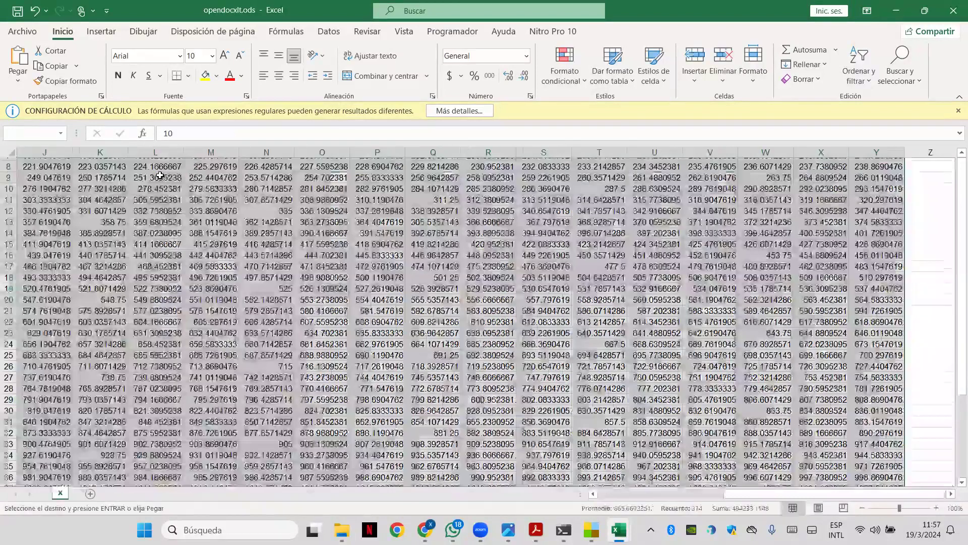
key("ctrl+v")
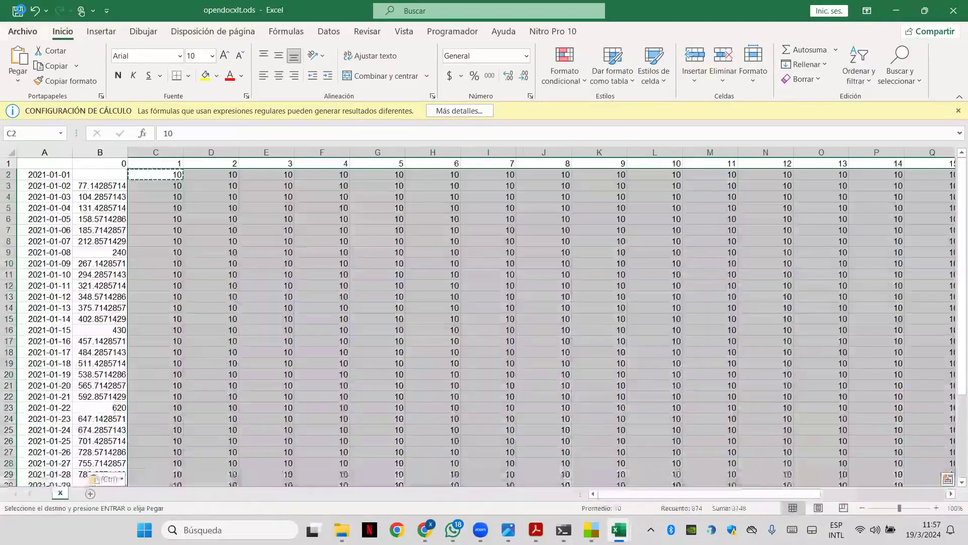
key("ctrl+s")
key("Return")
Switch to the SimSEE editor and import the edited ODS demand data into the Demanda actor
key("alt+Tab")
left_click(342, 249)
left_click(564, 274)
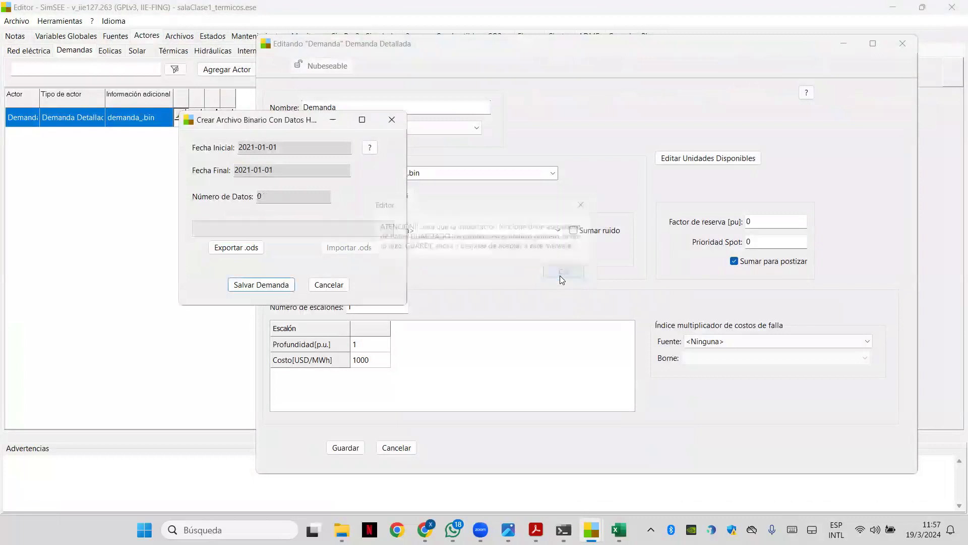
Save the demand data as binary file demanda10MW and store the Demanda actor with it
left_click(272, 284)
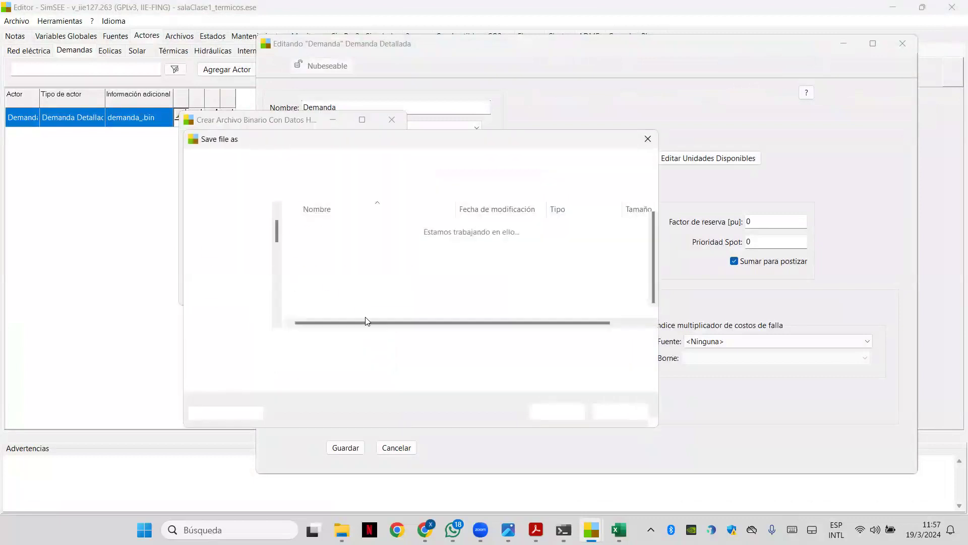
type("demanda10")
type("m")
type("MW")
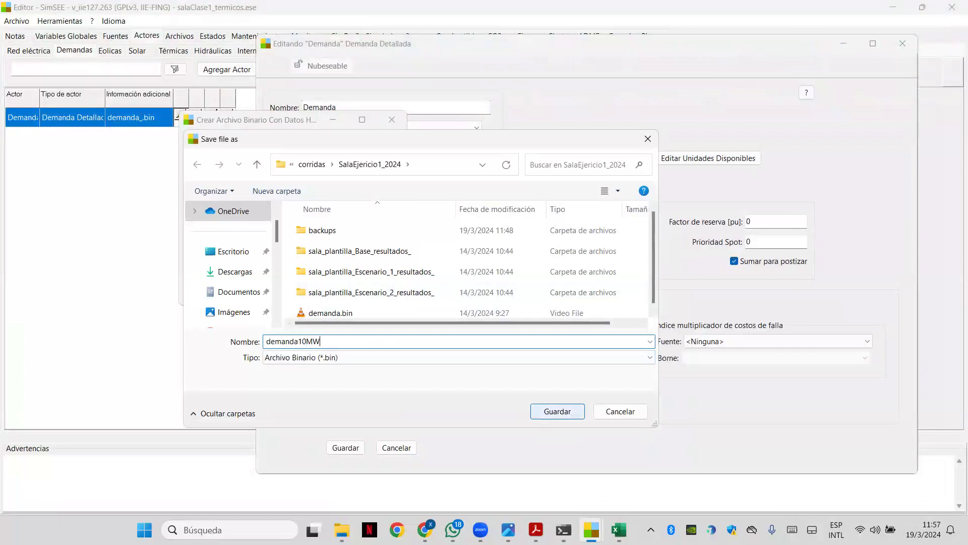
left_click(559, 411)
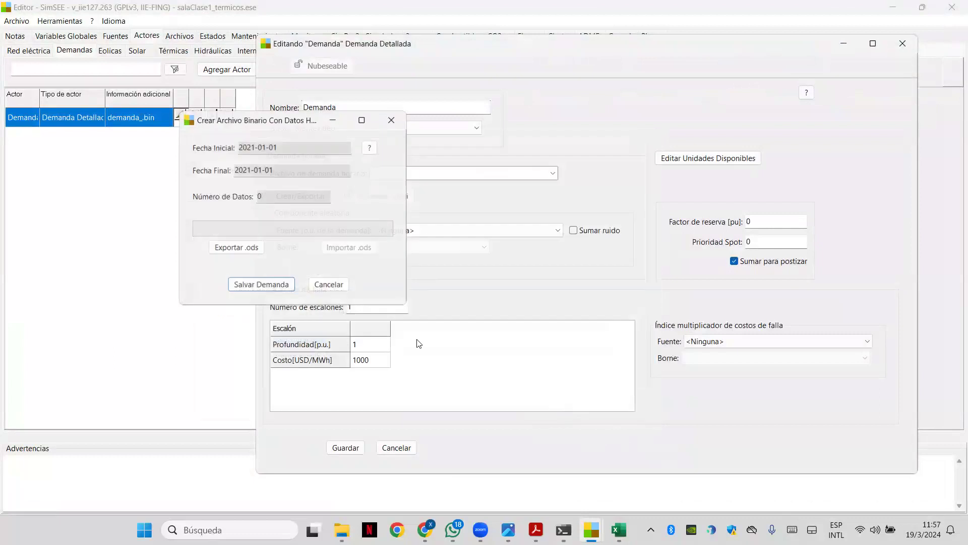
left_click(380, 105)
left_click(343, 449)
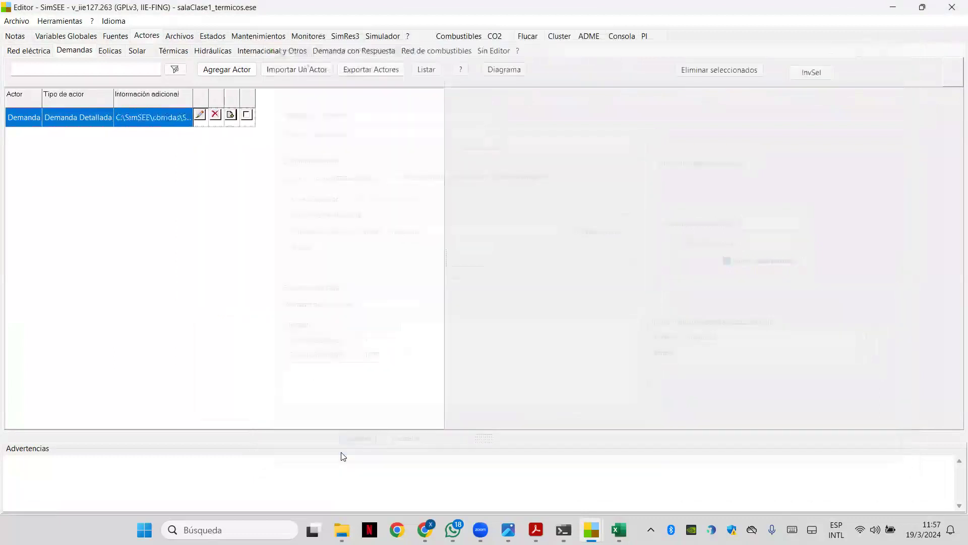
left_click(185, 50)
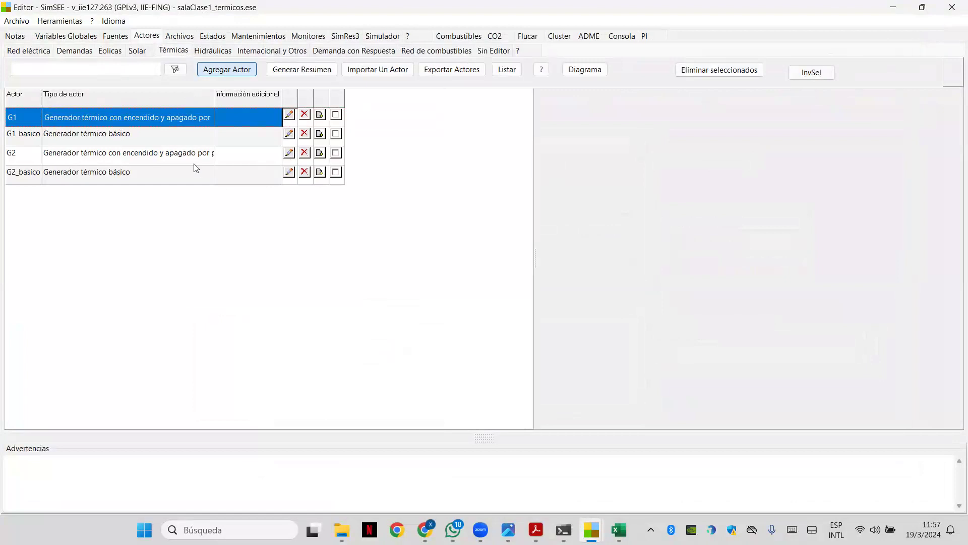
left_click(289, 135)
left_click(320, 135)
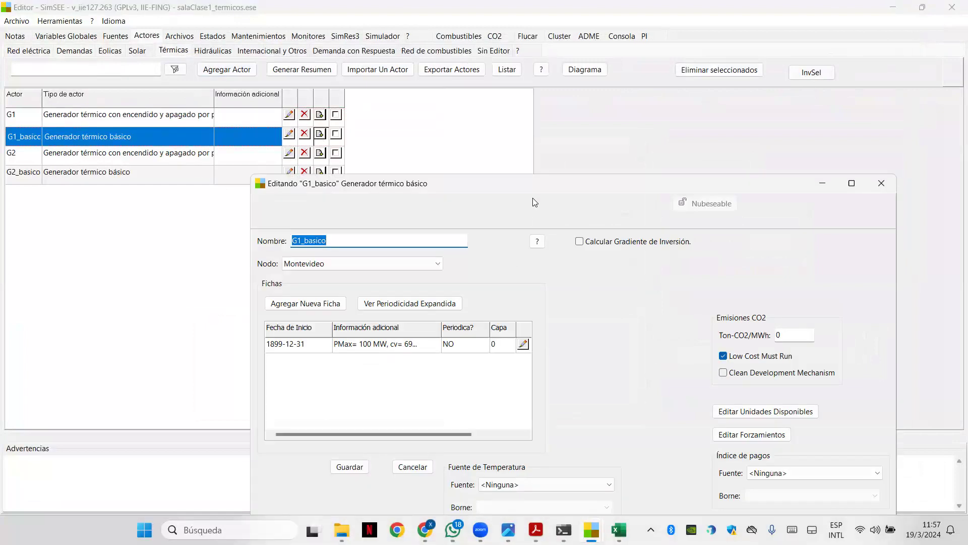
left_click_drag(538, 187, 463, 104)
left_click(307, 157)
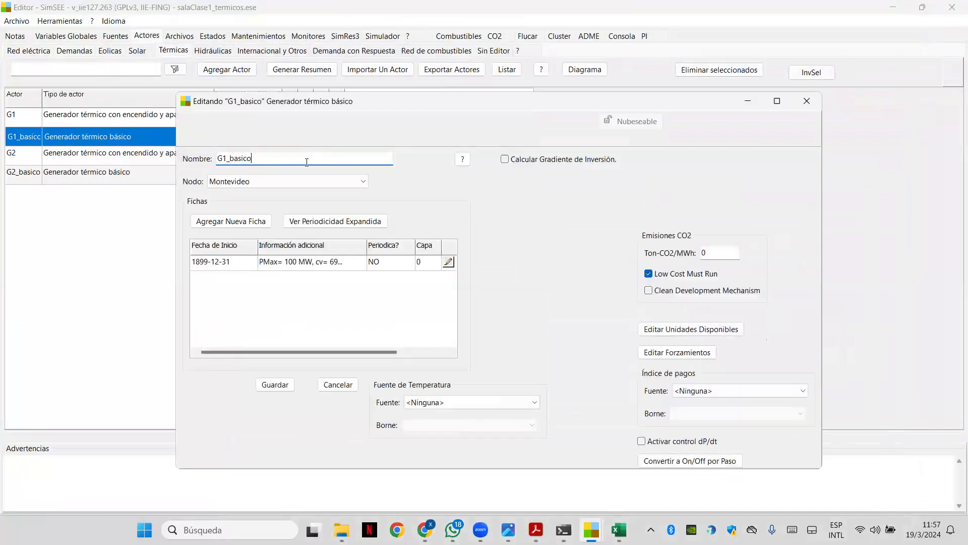
left_click(807, 105)
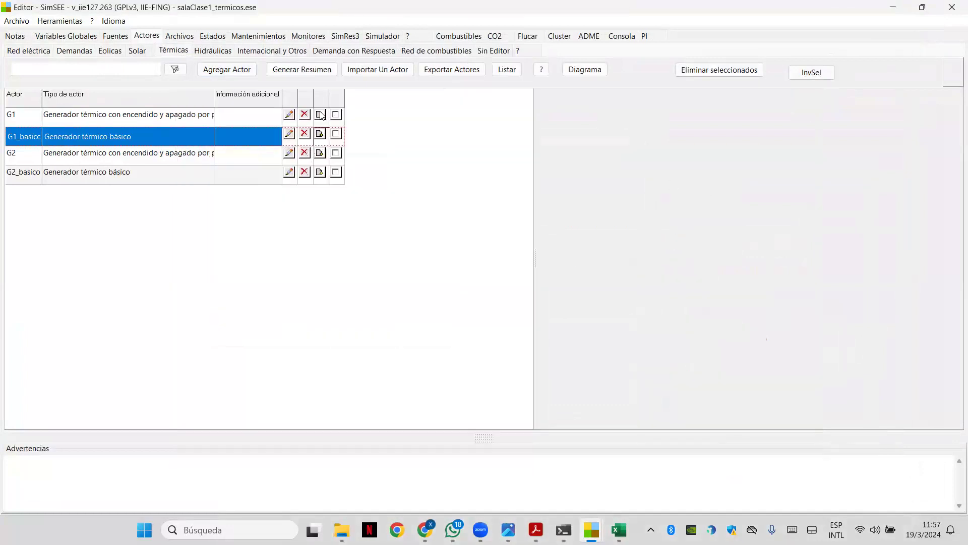
Clone the thermal generator G1 and name the copy G1_prueba
left_click(320, 116)
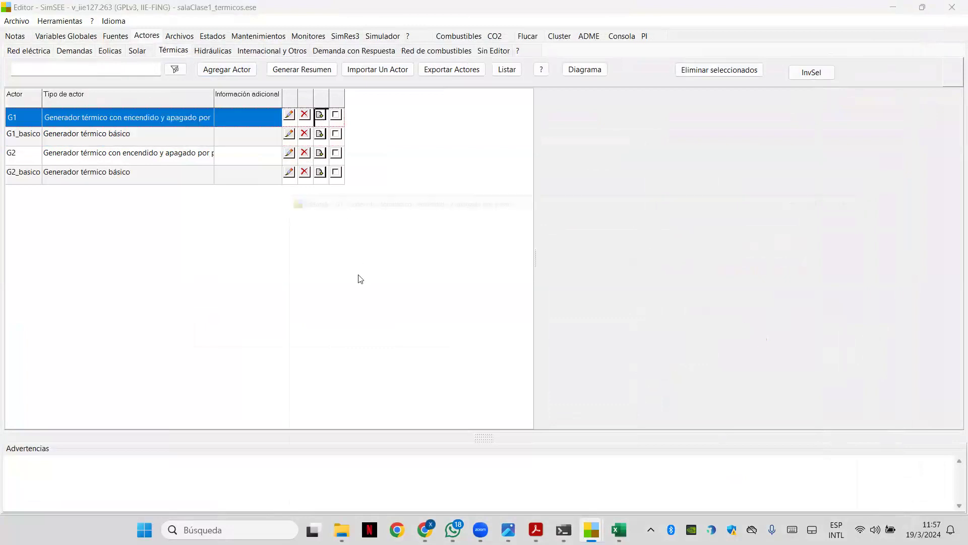
left_click(365, 243)
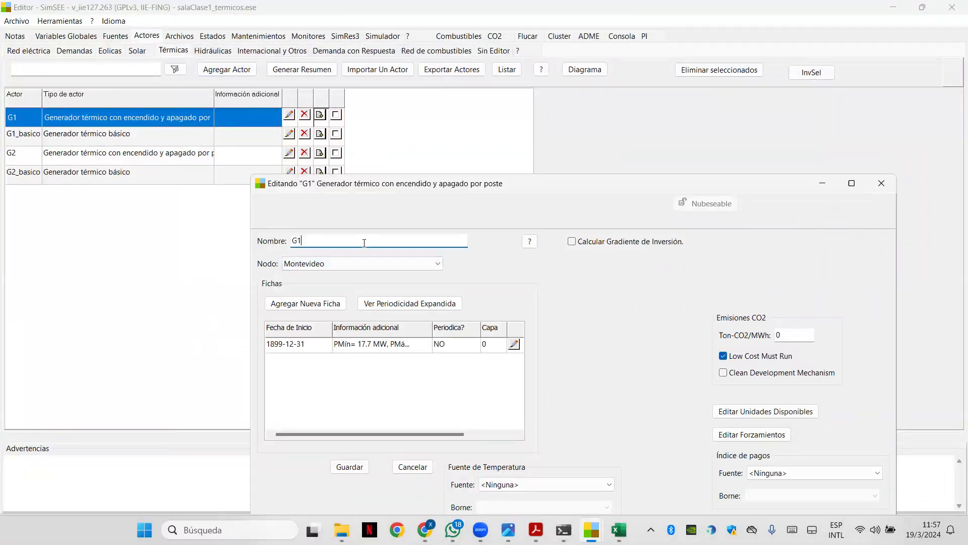
type("_prueba")
Delete the layer 2 record from G1_prueba's available units and save the unit list
left_click(741, 412)
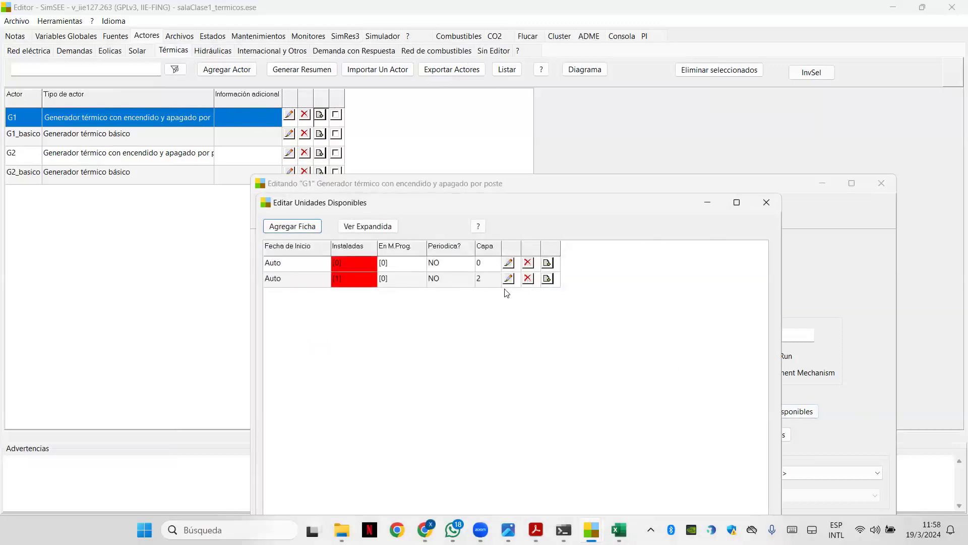
left_click(527, 280)
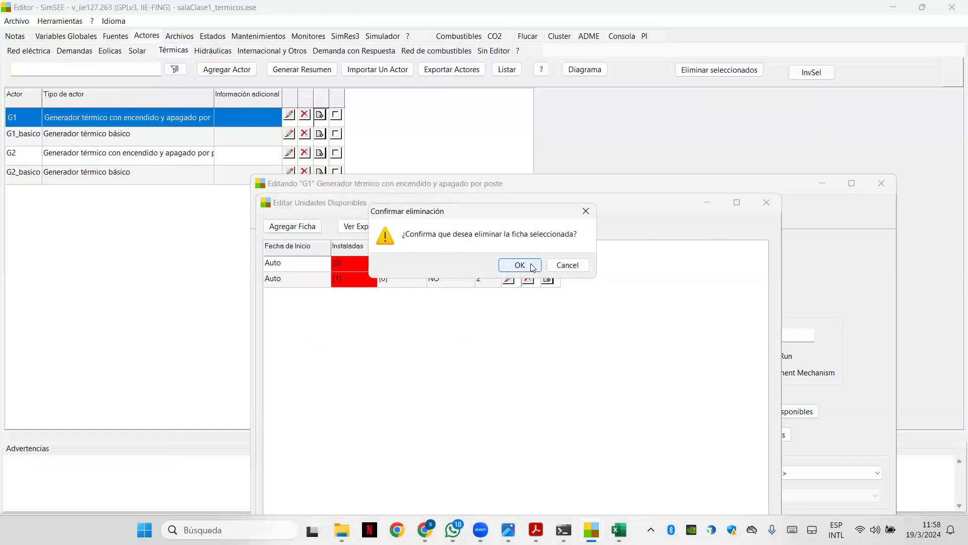
left_click(534, 270)
left_click_drag(605, 204, 617, 92)
left_click(309, 433)
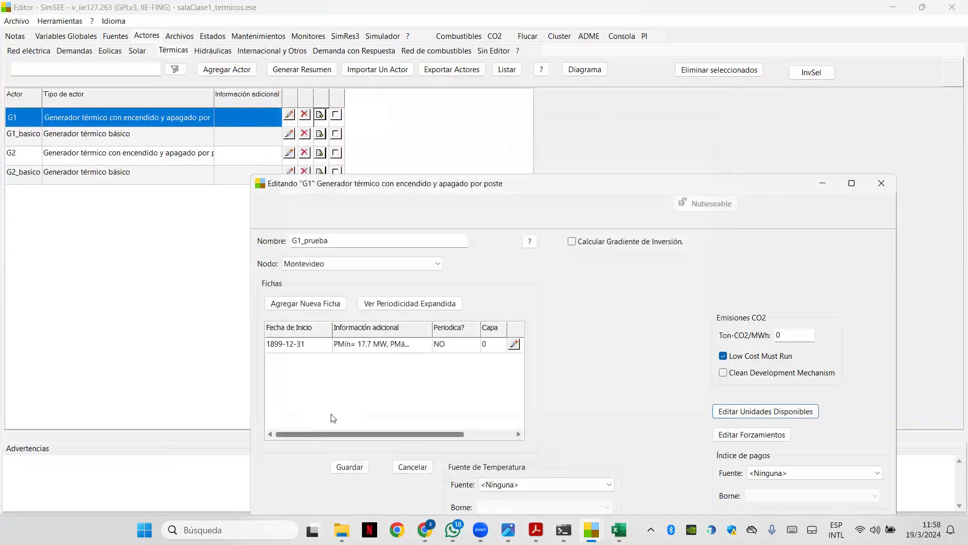
Check G1_prueba's technical parameter record without changing its values, and save the new generator
left_click_drag(532, 165, 502, 104)
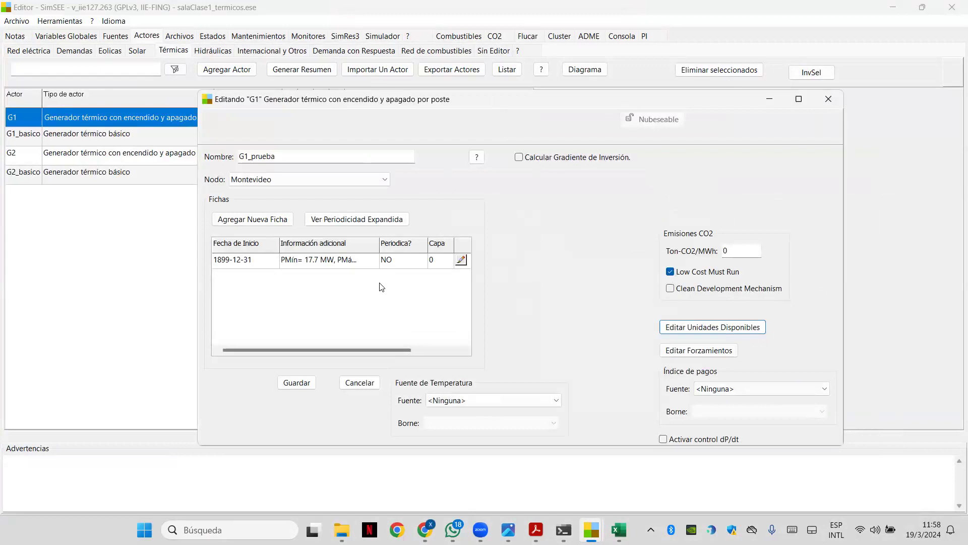
left_click(463, 263)
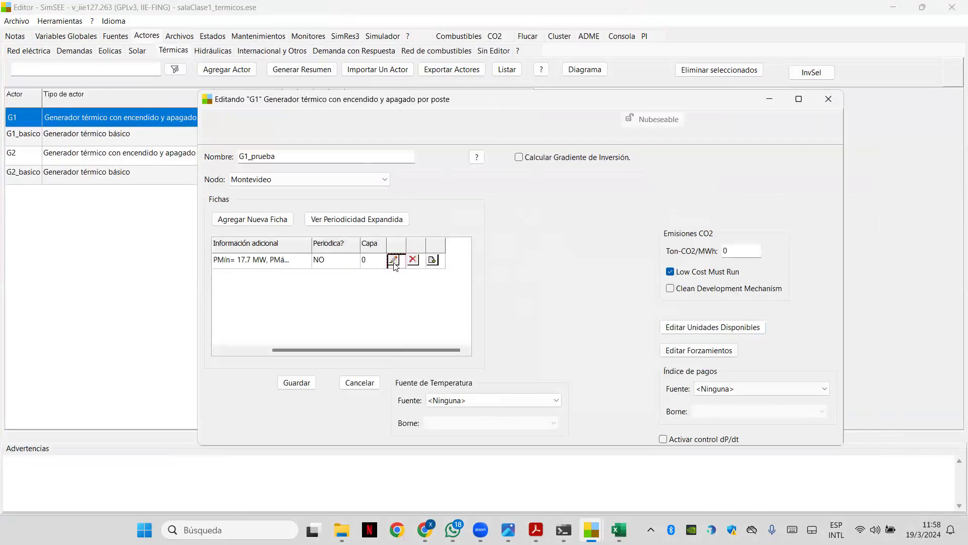
left_click(394, 260)
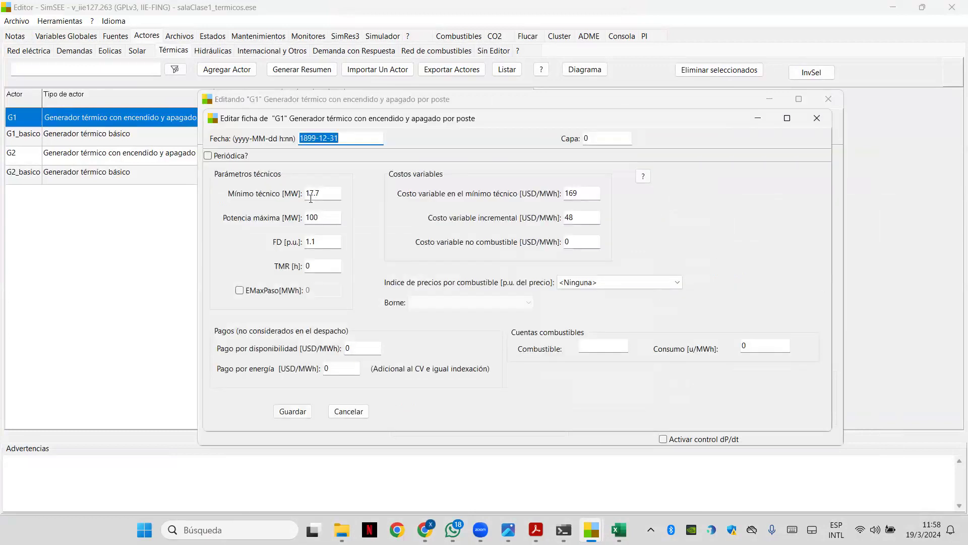
left_click(292, 413)
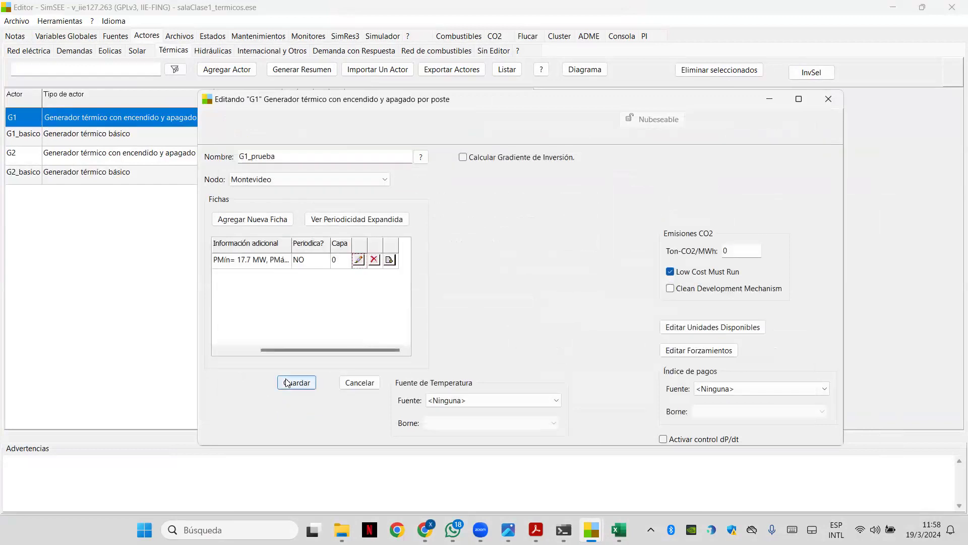
left_click(287, 383)
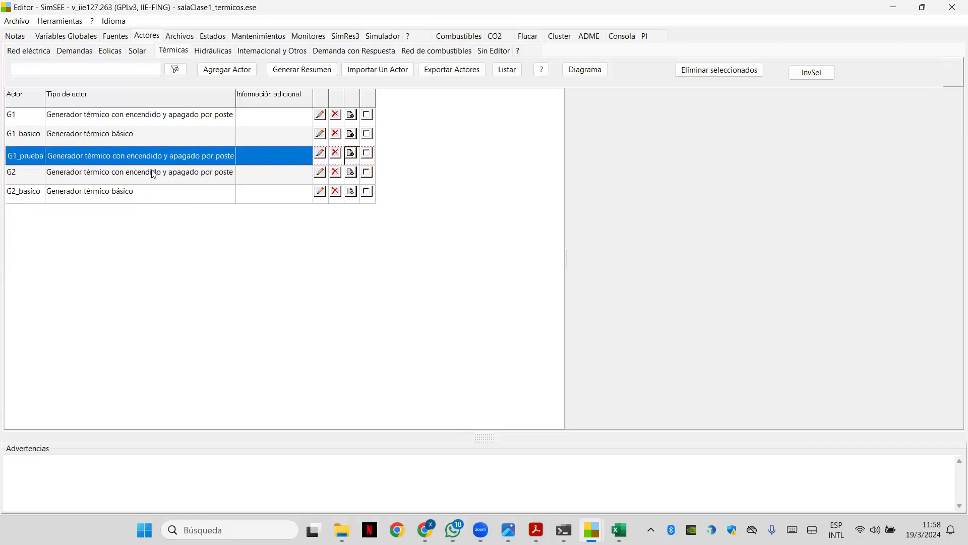
Check the basic thermal scenario's active layers, then deactivate every simulator scenario except Escenario_0
left_click(386, 38)
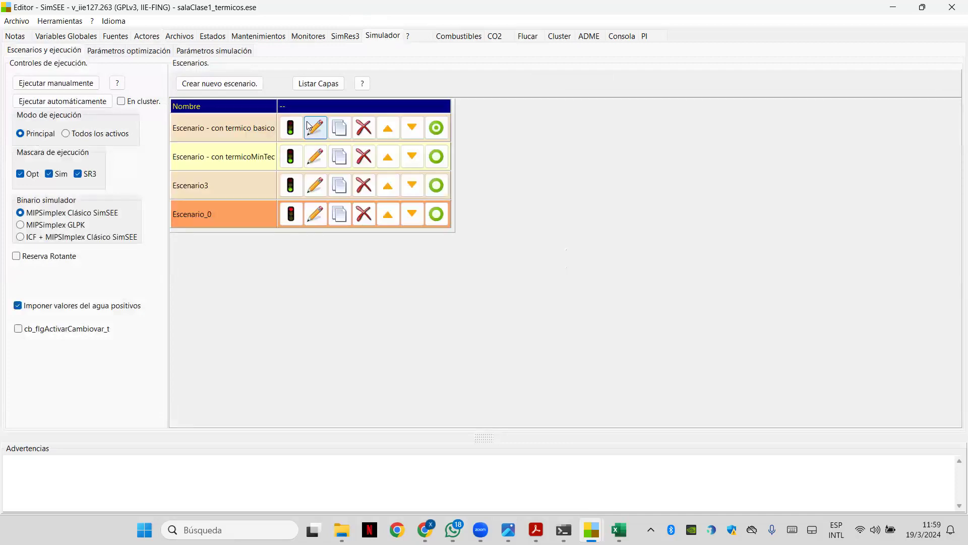
left_click(317, 127)
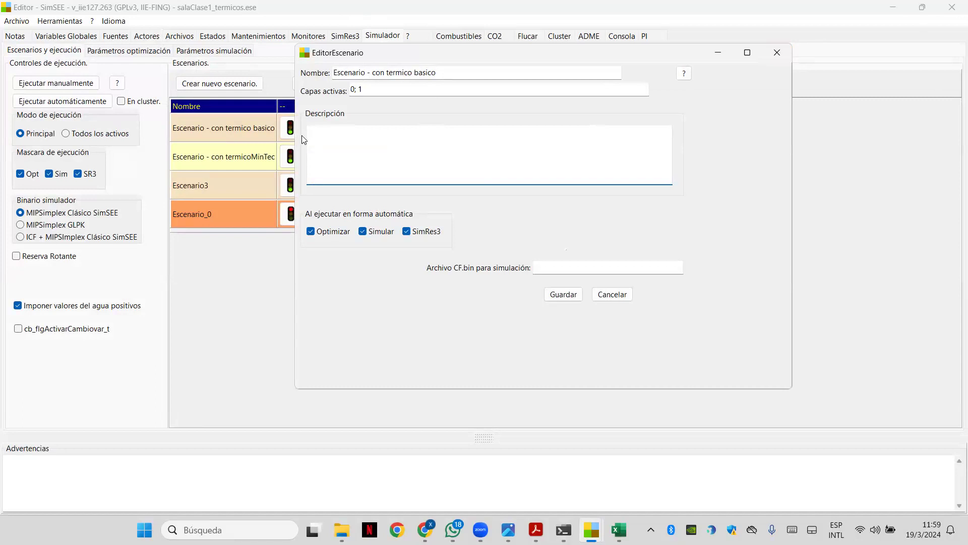
left_click(775, 44)
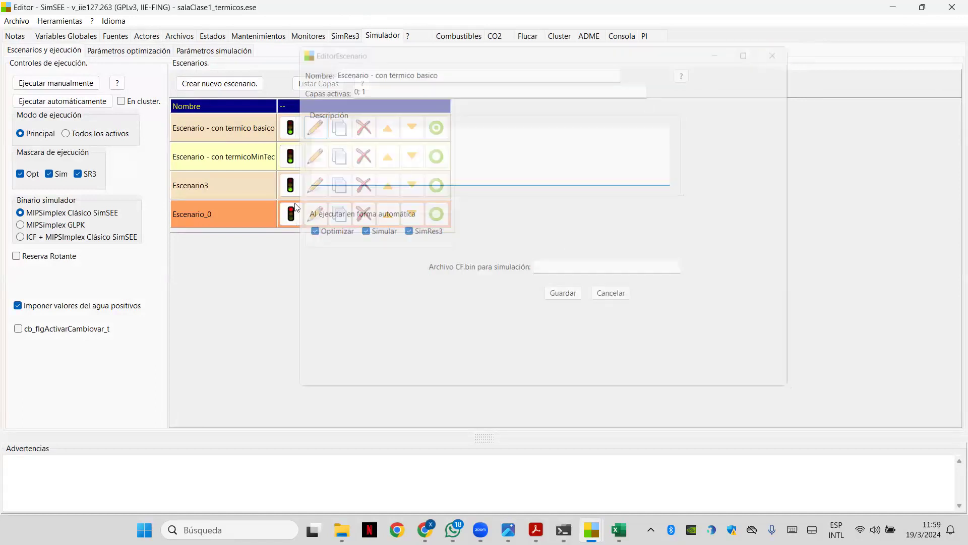
left_click(291, 159)
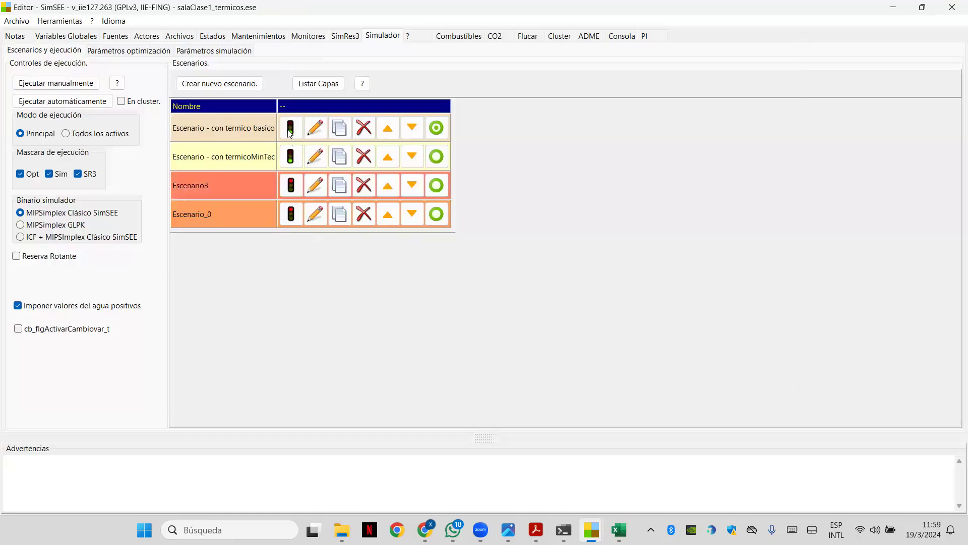
left_click(294, 221)
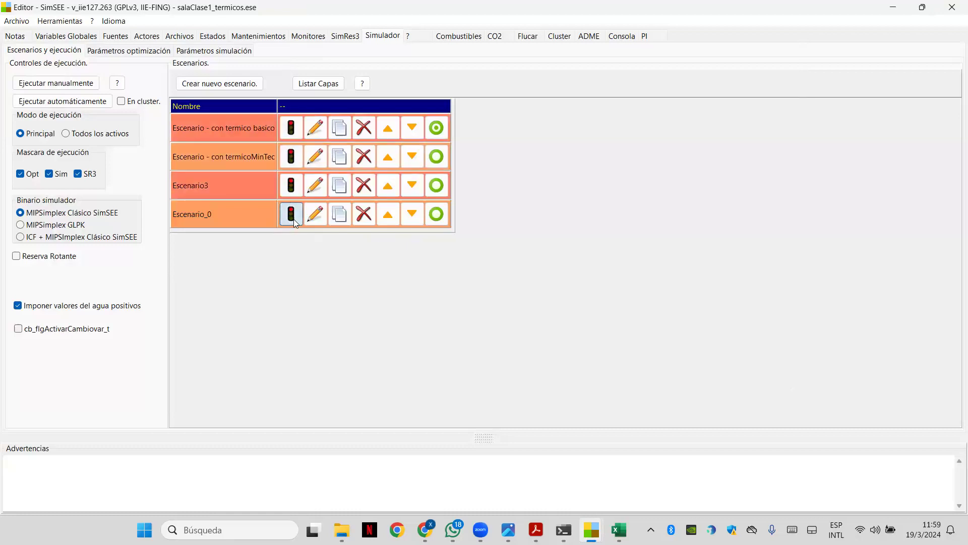
left_click(293, 219)
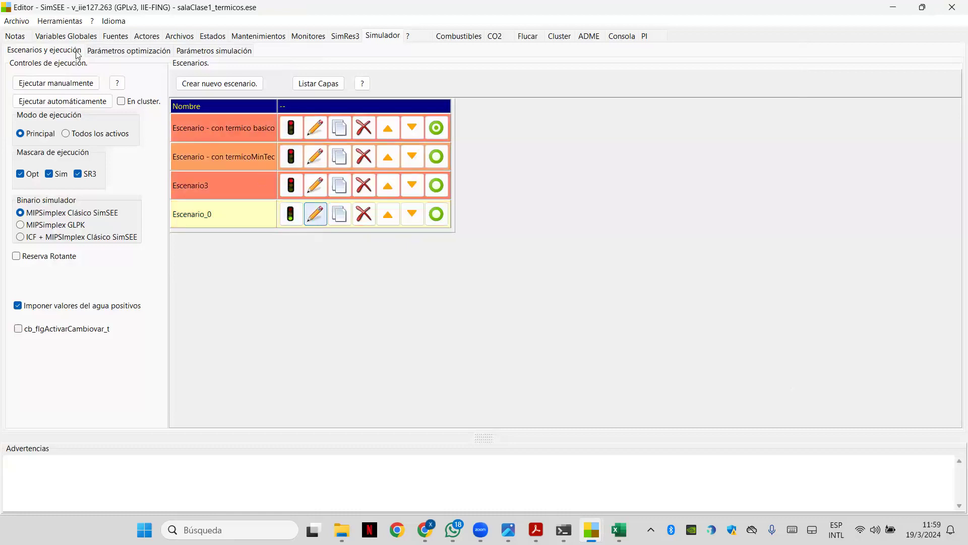
Save the model under the new name salaClase1_termicos2.ese
left_click(15, 25)
left_click(44, 73)
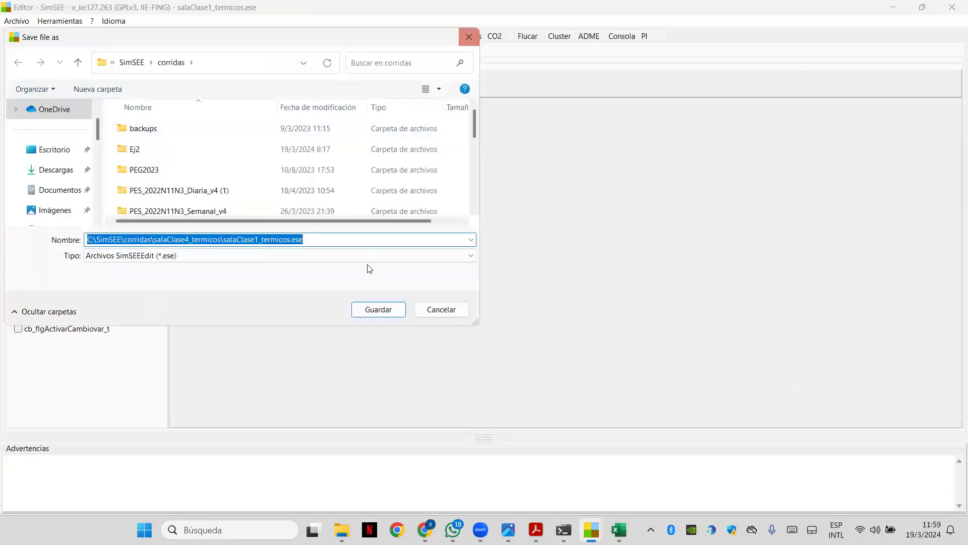
left_click(292, 240)
type("2")
left_click(376, 309)
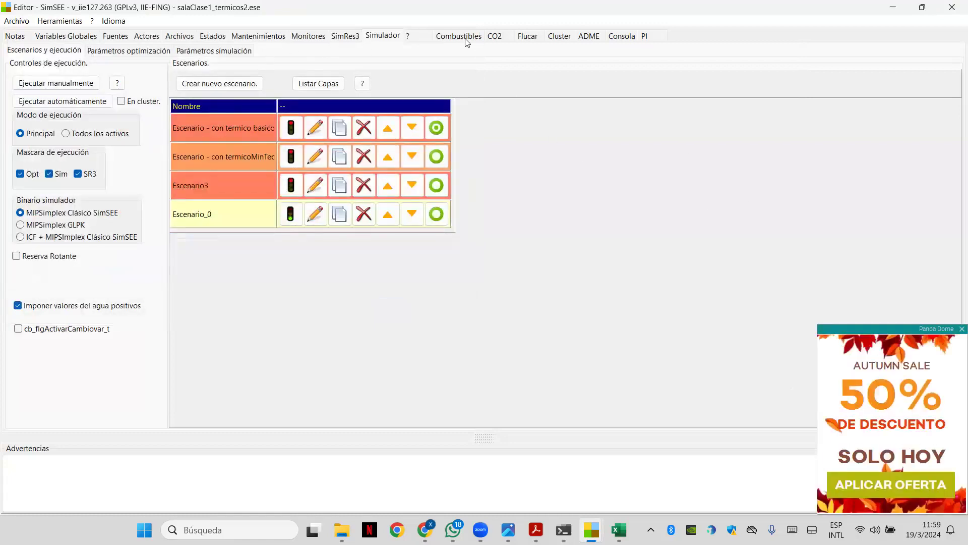
Try to run salaClase1_termicos2.ese manually in the simulator, then close the simulator and the advertisement
left_click(80, 84)
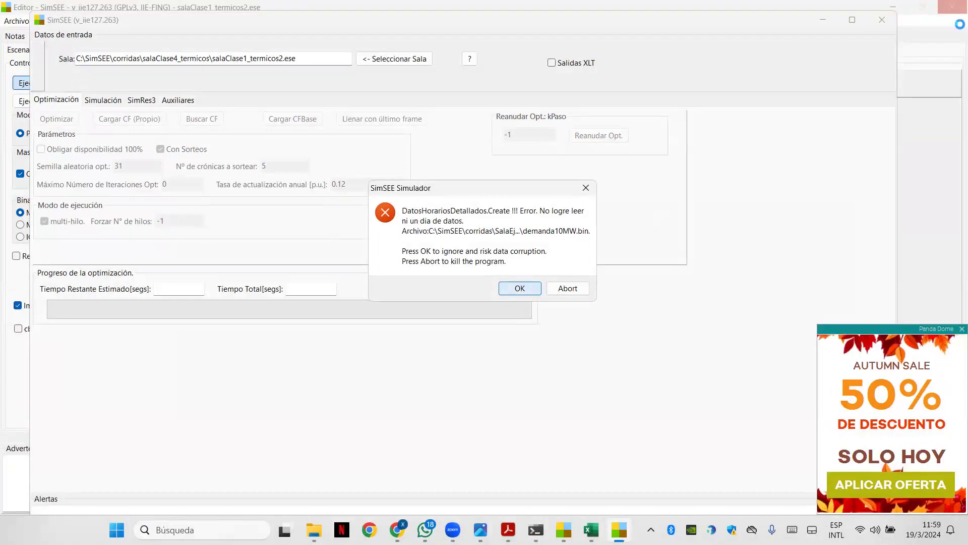
left_click(519, 288)
left_click(882, 20)
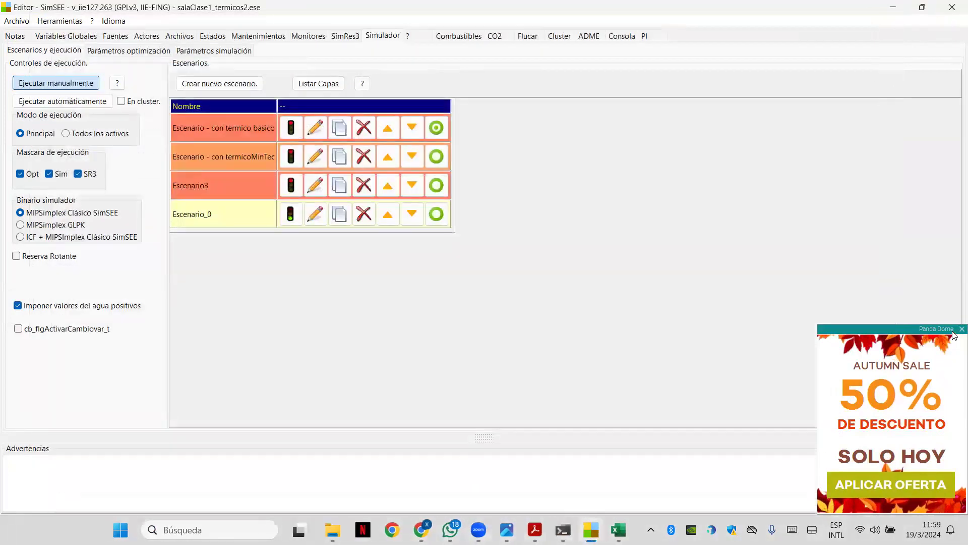
left_click(962, 329)
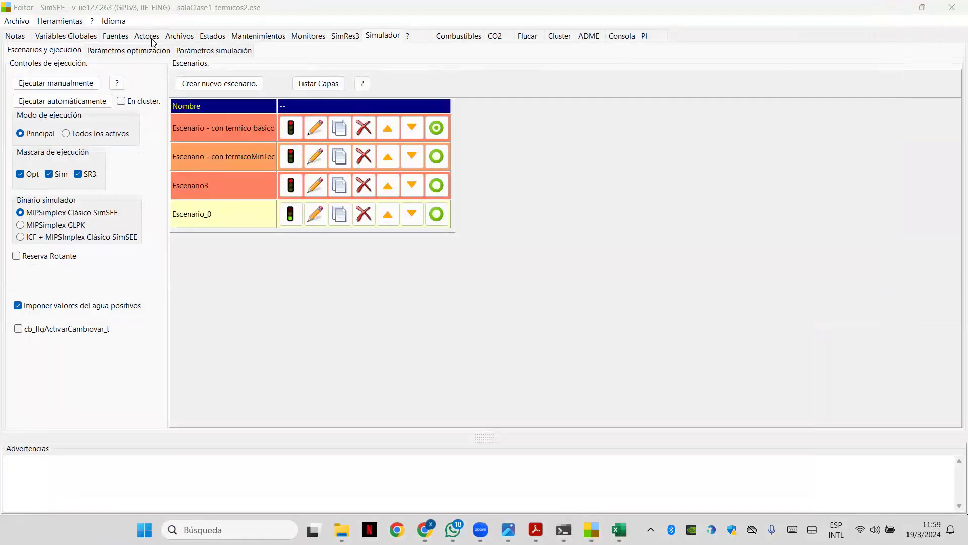
Enable the Postes monótonos option in the time step settings of the global variables
left_click(153, 40)
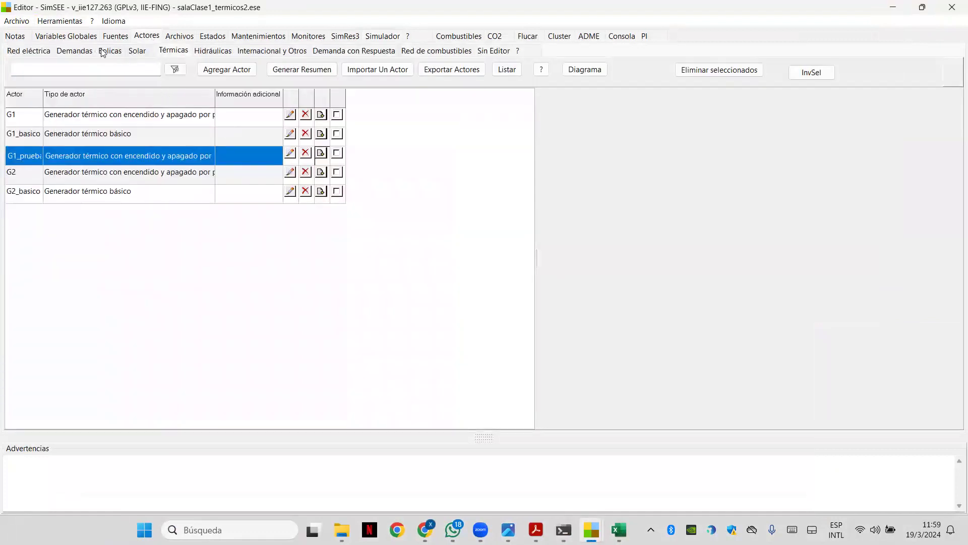
left_click(76, 37)
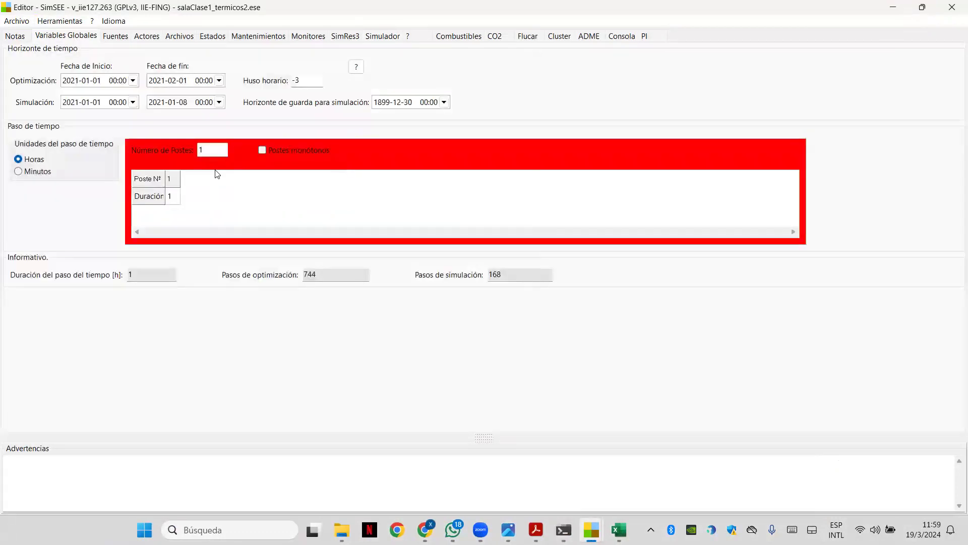
left_click(264, 151)
left_click(264, 151)
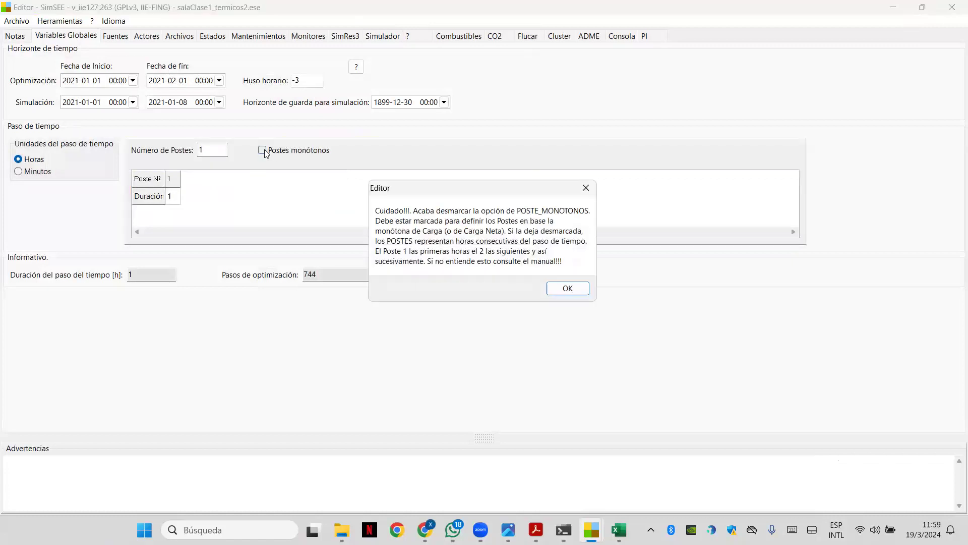
left_click(563, 291)
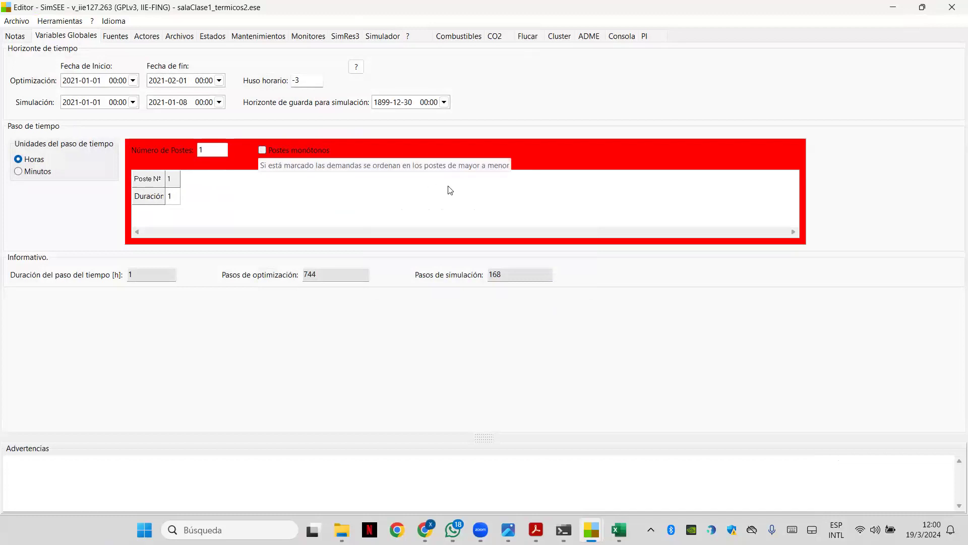
left_click(262, 150)
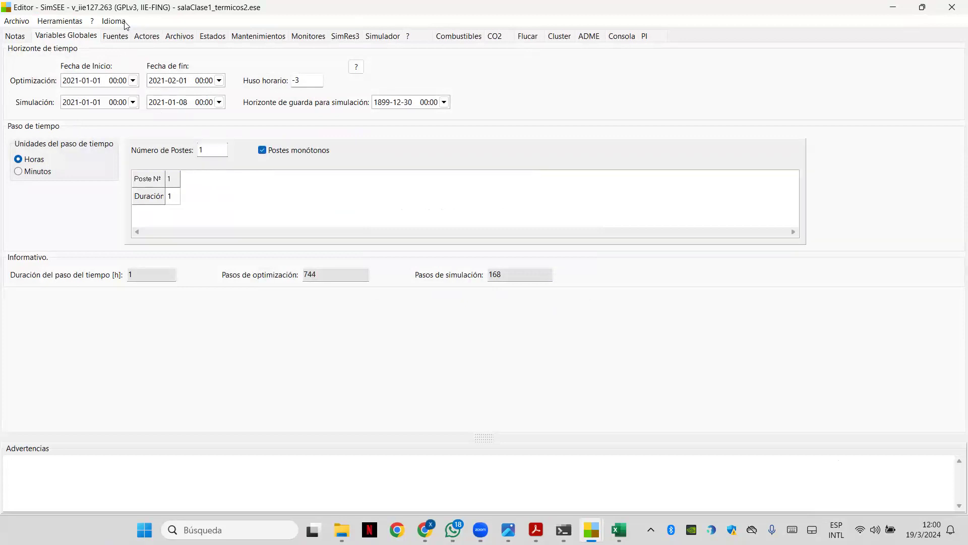
Try to create or export the hourly data file of the existing Demanda actor, and discard the edit
left_click(151, 36)
left_click(76, 52)
left_click(187, 115)
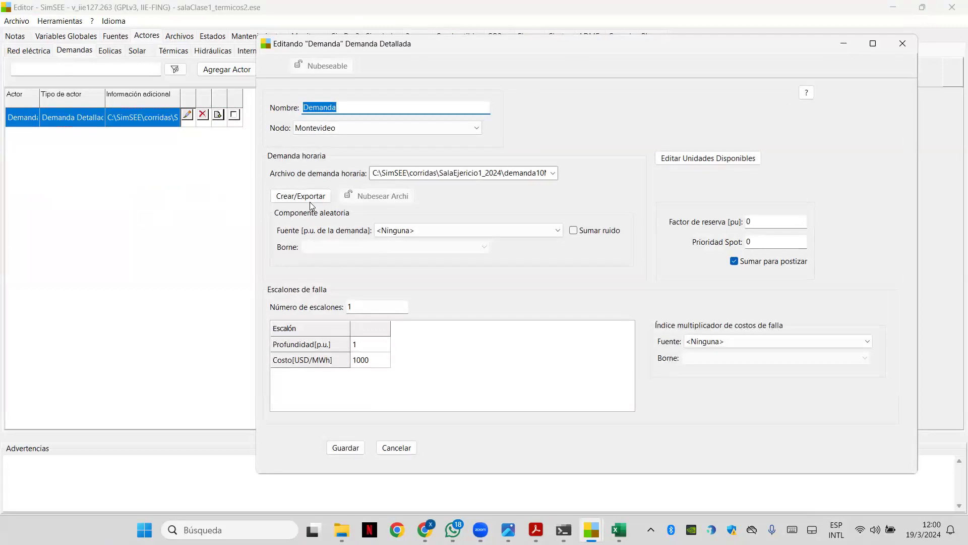
left_click(310, 202)
left_click(520, 288)
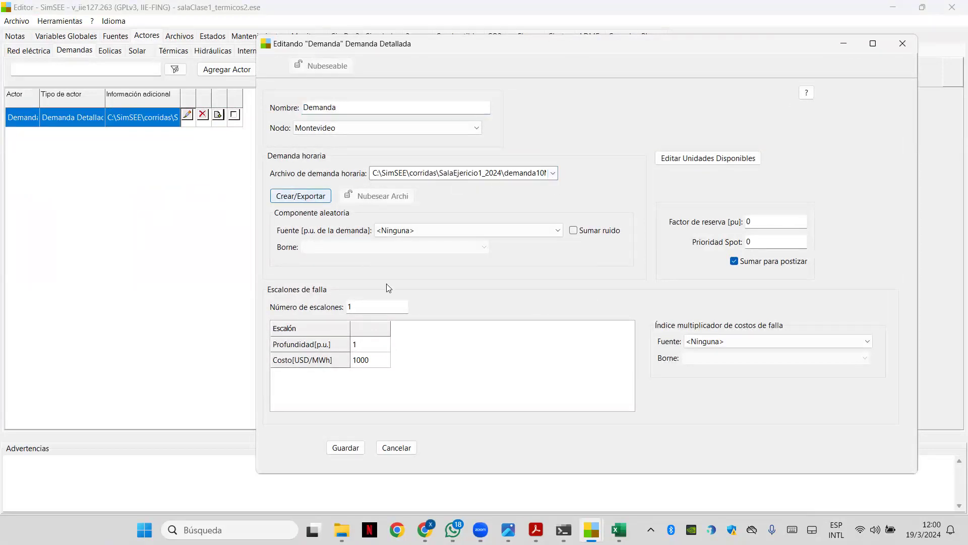
mouse_move(619, 530)
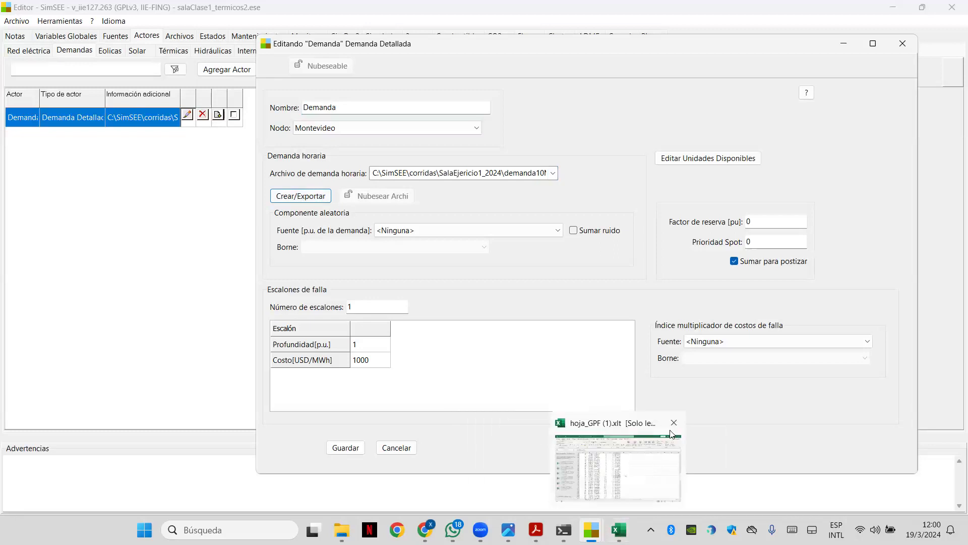
left_click(317, 201)
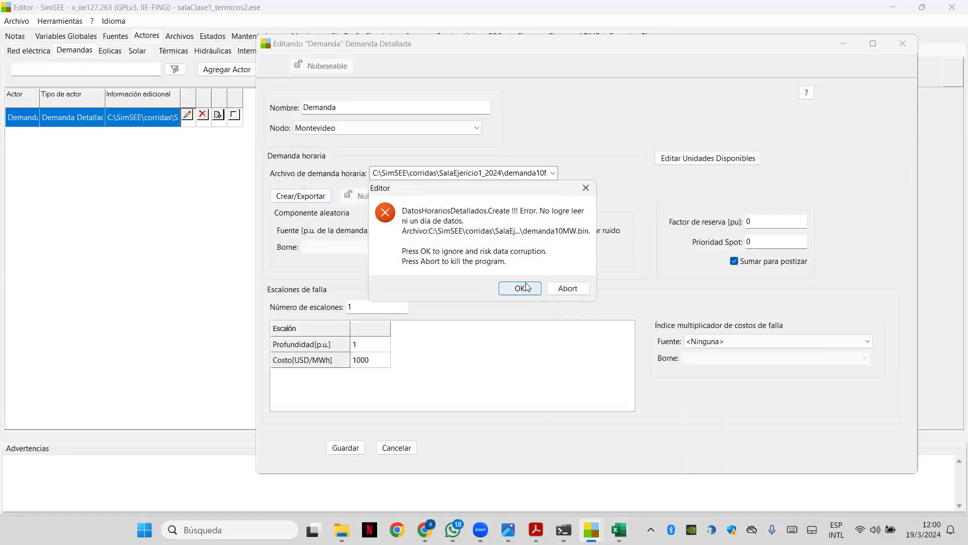
left_click(526, 287)
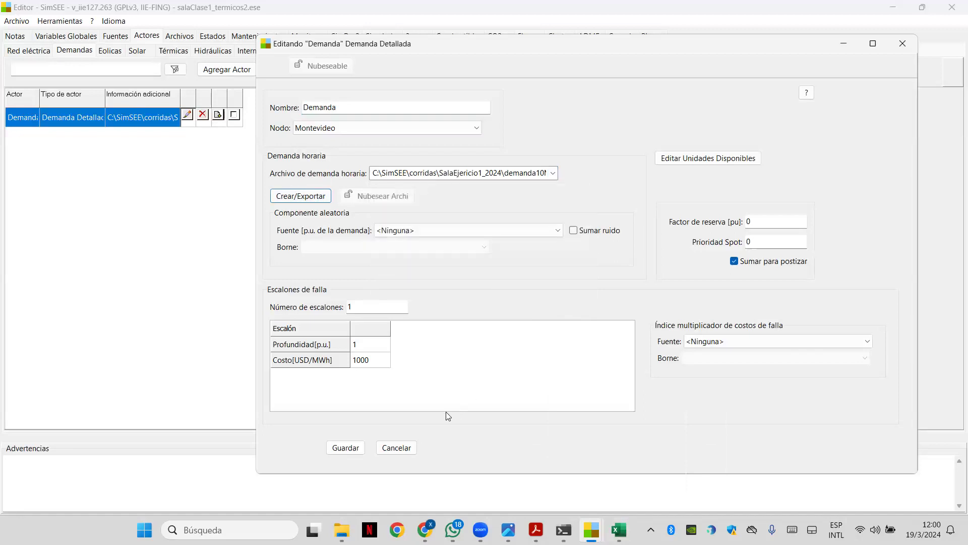
left_click(396, 448)
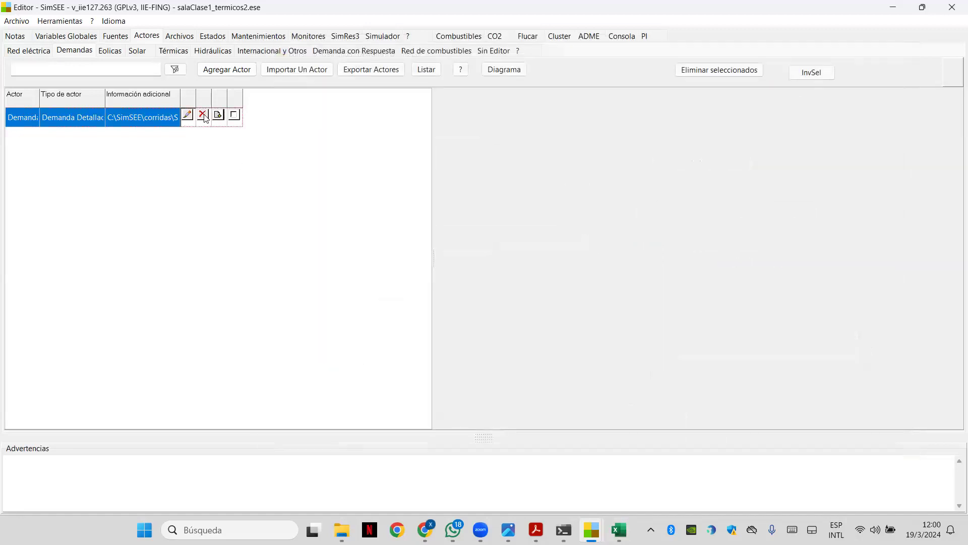
Delete the existing demand and add a Demanda Detallada actor named demanda at the Montevideo node
left_click(518, 268)
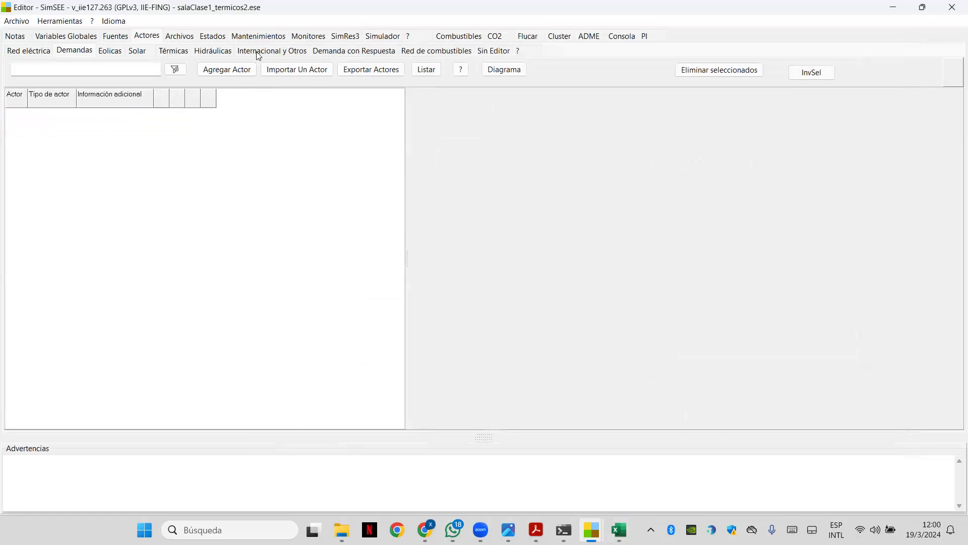
left_click(227, 69)
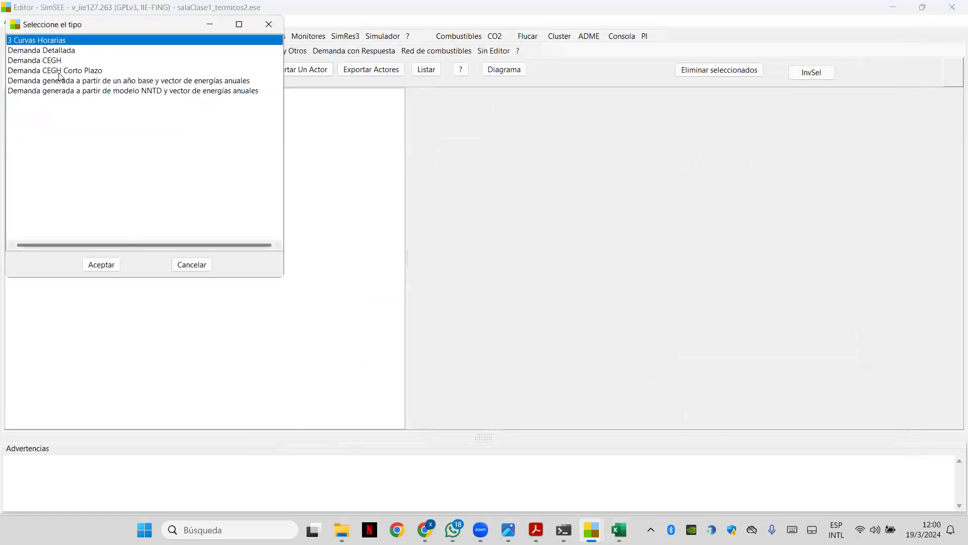
left_click(55, 51)
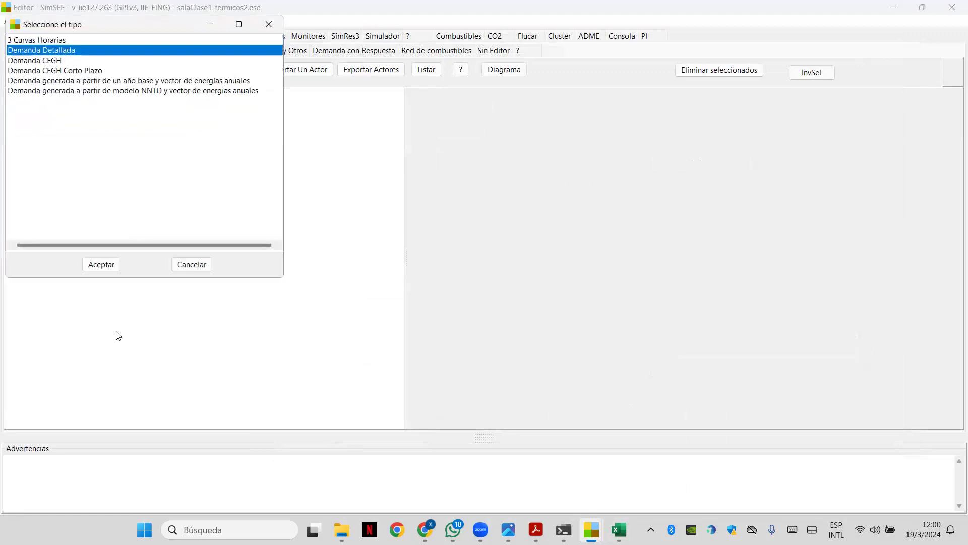
left_click(102, 264)
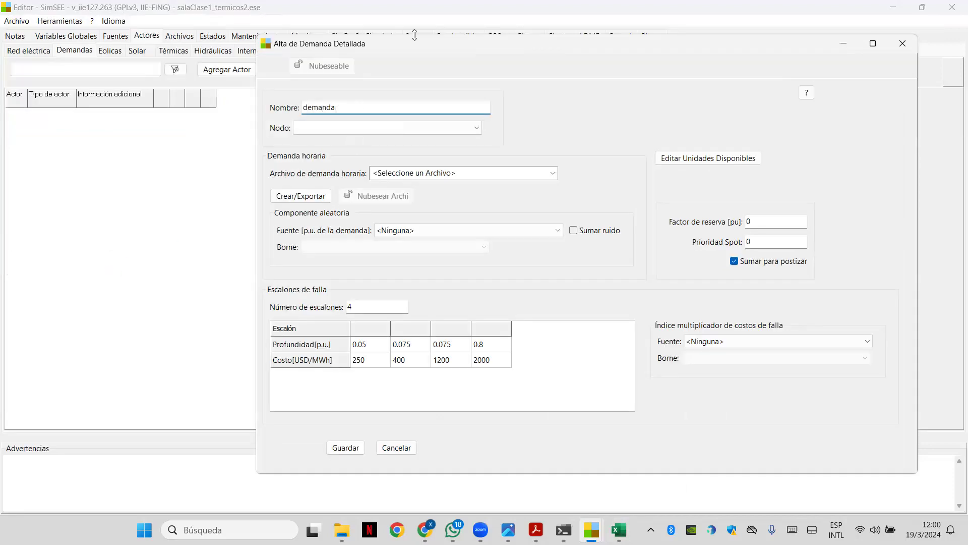
left_click(405, 128)
left_click(376, 140)
Export the new demand's hourly data to an .ods spreadsheet and fill every hour of every day with 10
left_click(307, 197)
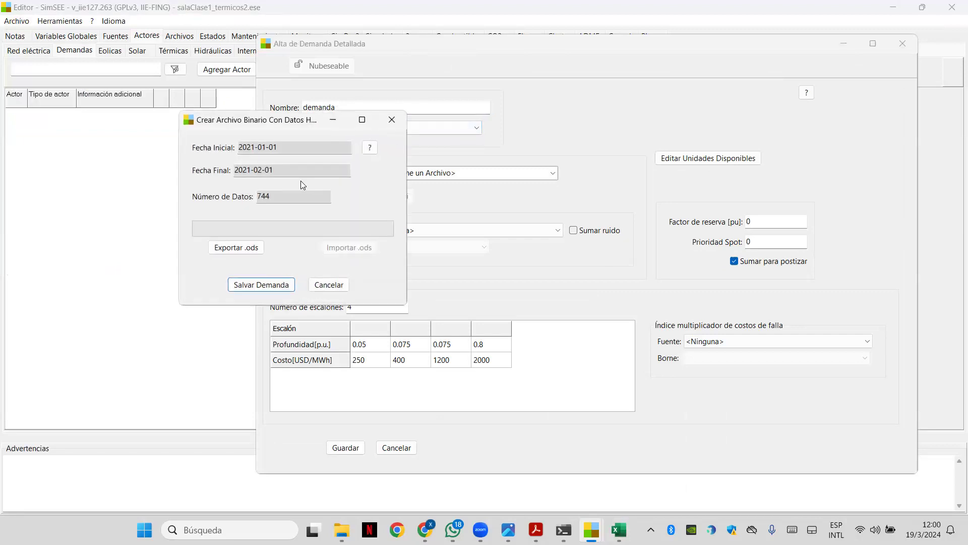
left_click(223, 250)
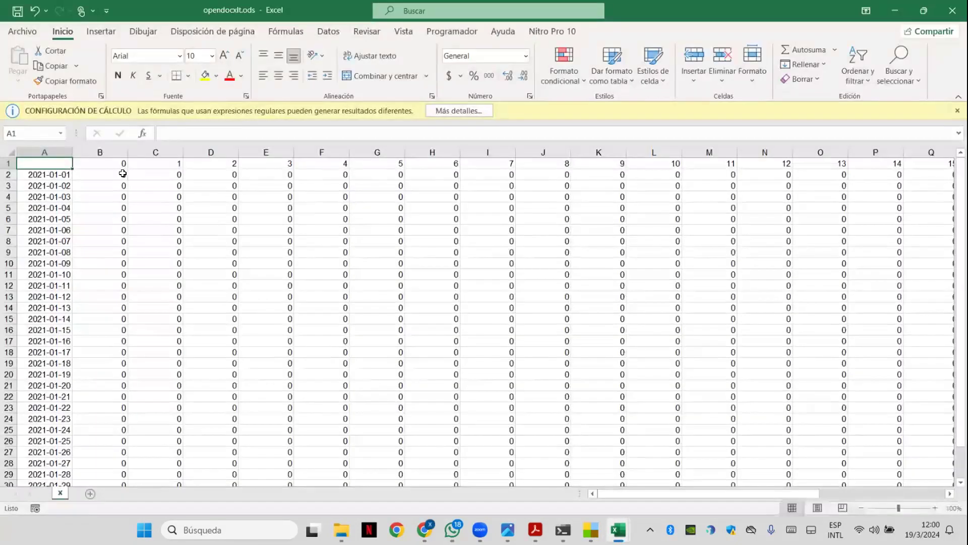
left_click(122, 173)
type("10")
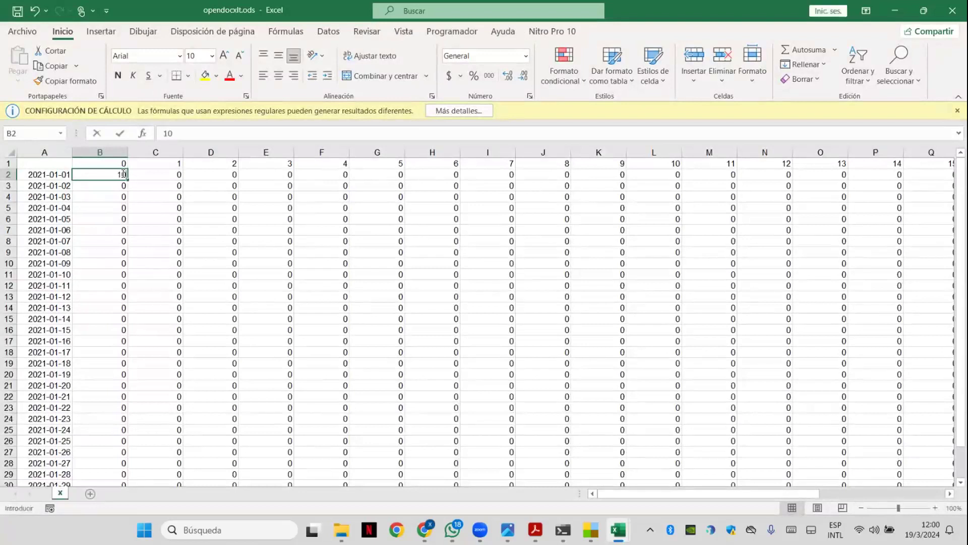
left_click_drag(117, 196, 120, 173)
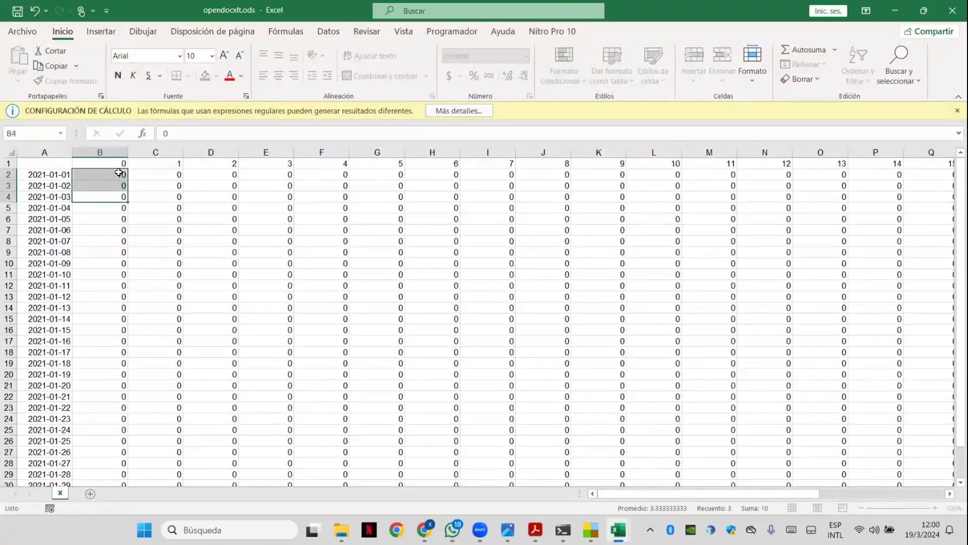
left_click(119, 172)
key("ctrl+c")
key("ctrl+shift+Right")
key("ctrl+shift+Down")
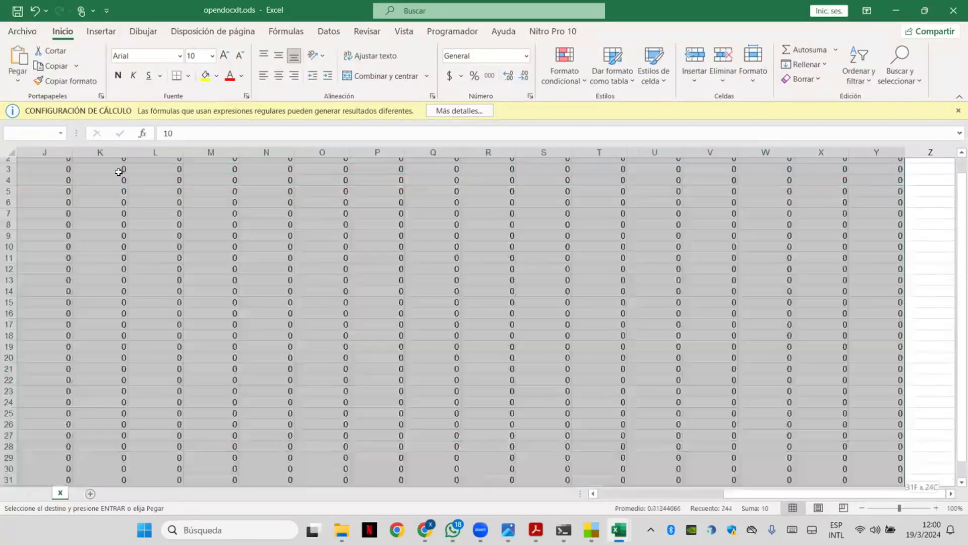
key("ctrl+v")
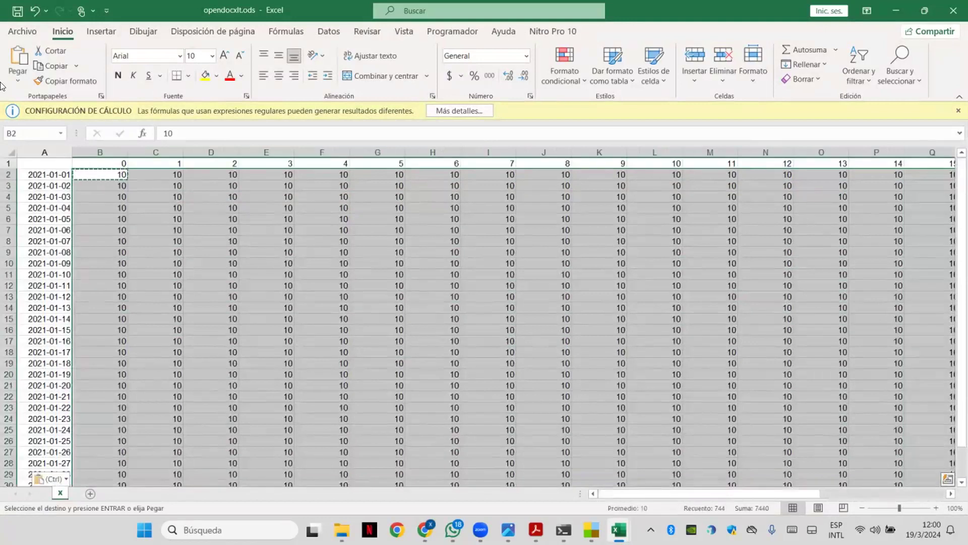
Save the filled spreadsheet in its .ods format, close it, and import its hourly data into the demand
left_click(19, 14)
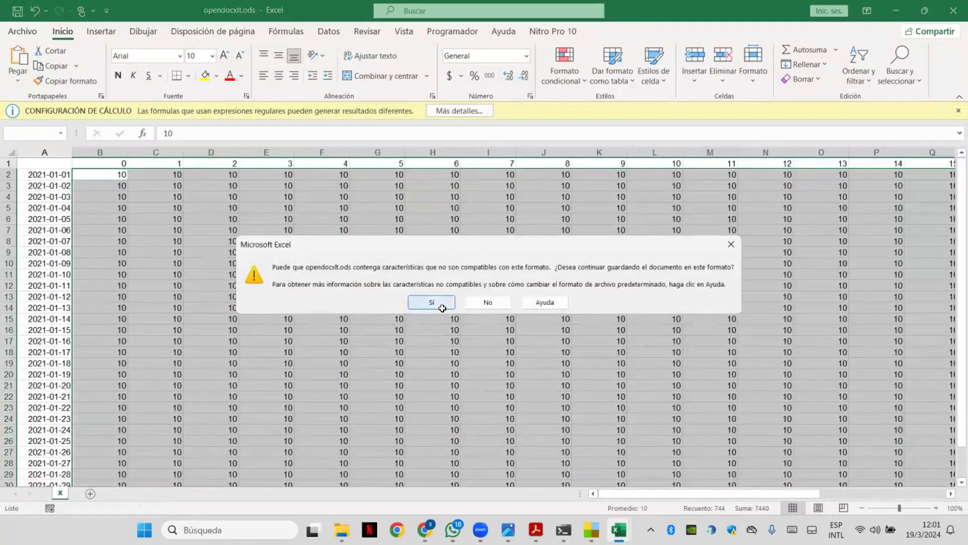
left_click(442, 305)
left_click(953, 10)
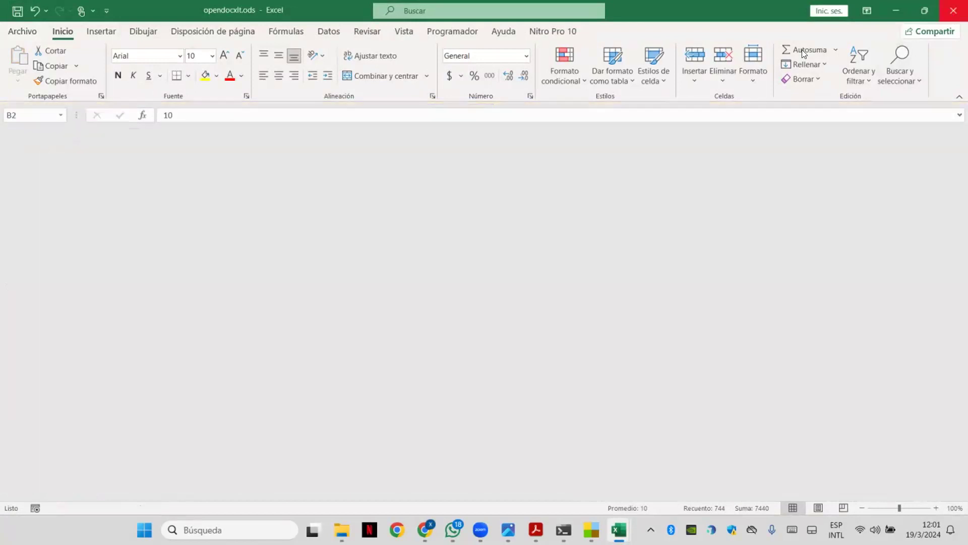
left_click(895, 10)
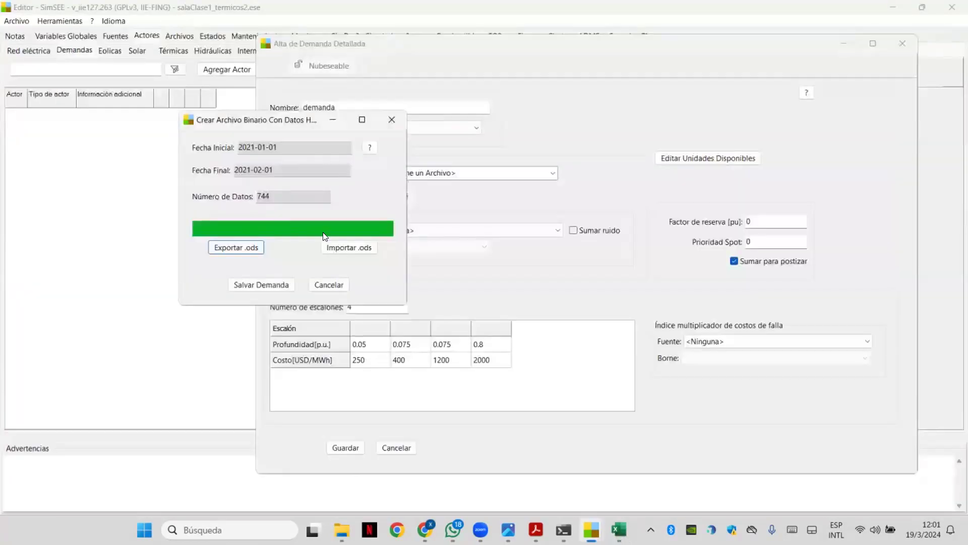
left_click(335, 247)
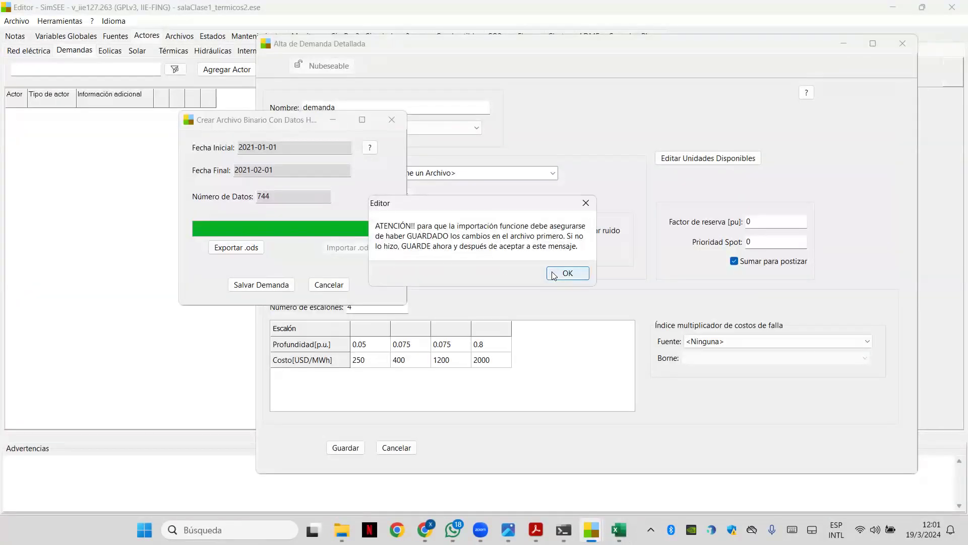
left_click(554, 275)
Save the imported hourly demand as the binary file dem10 in the salaClase4_termicos folder
left_click(253, 287)
type("dem")
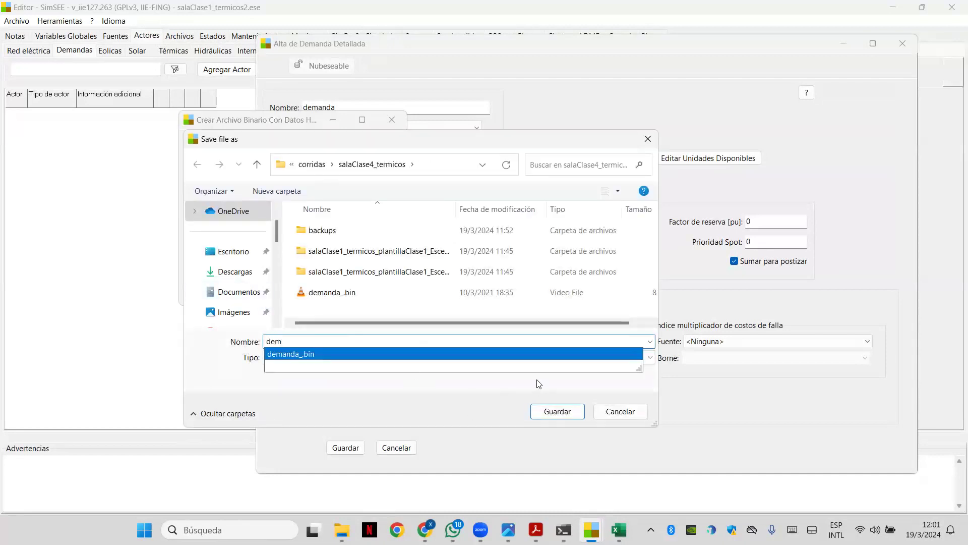
type("10")
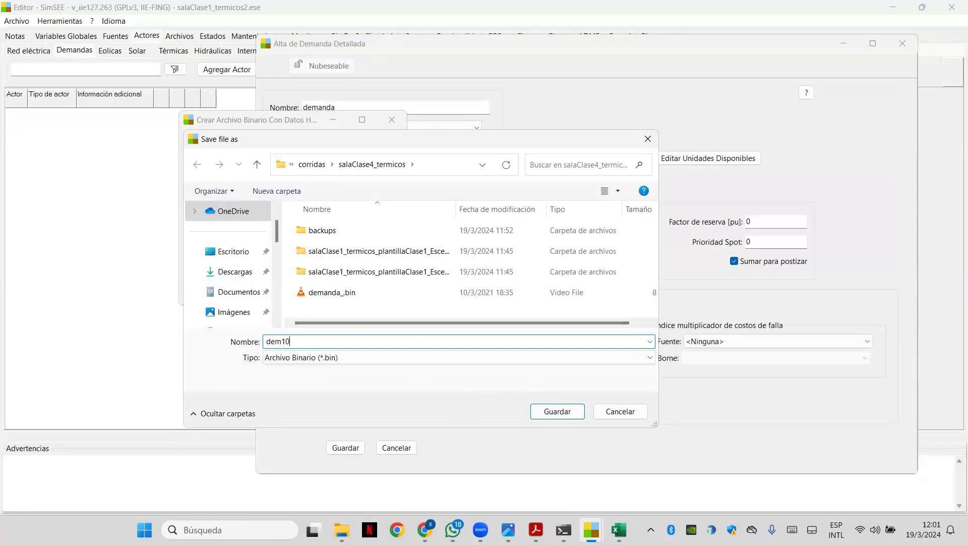
left_click(557, 412)
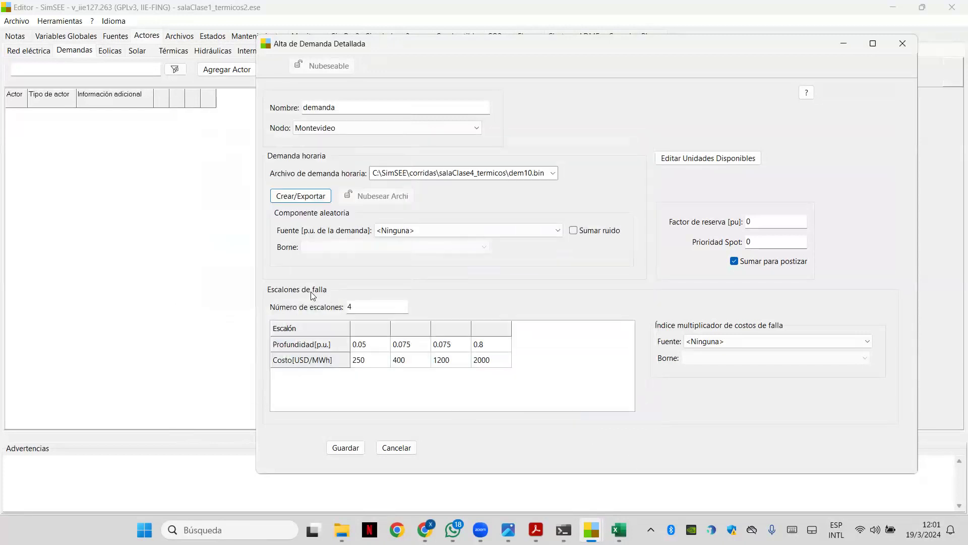
Define a single failure step with depth 1 p.u. and cost 4000 USD/MWh, and save the new demand
double_click(361, 308)
type("1")
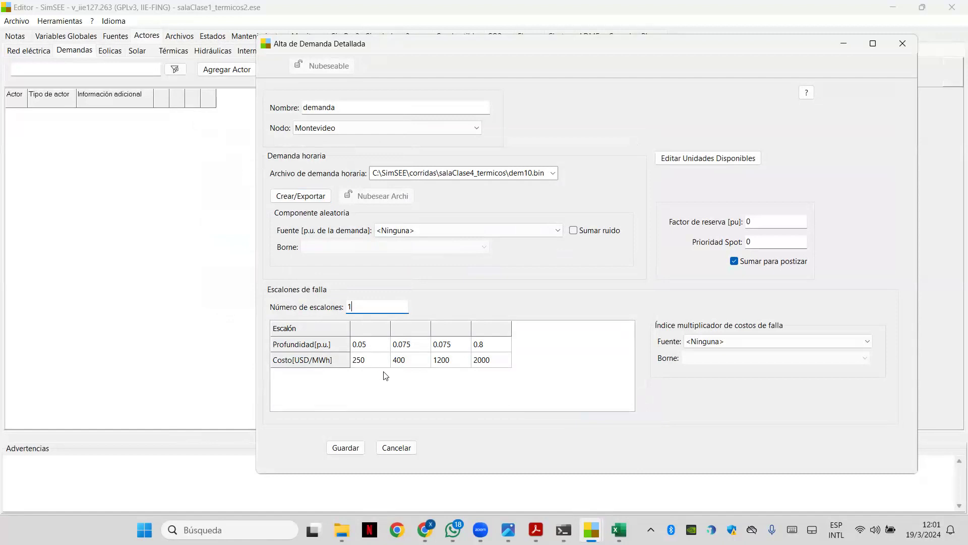
key("Tab")
left_click(375, 343)
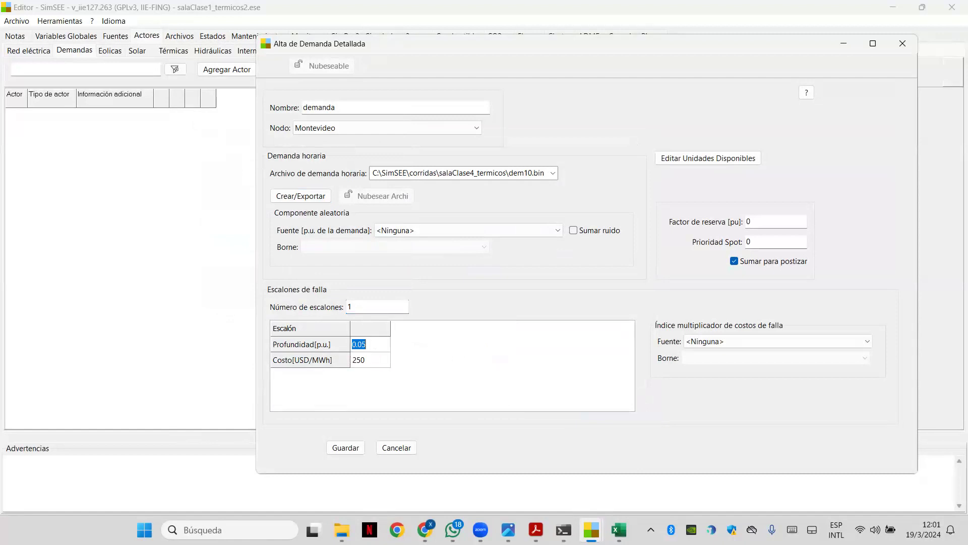
type("1")
left_click(377, 363)
left_click(377, 363)
left_click_drag(378, 362, 310, 360)
type("4000")
left_click(345, 447)
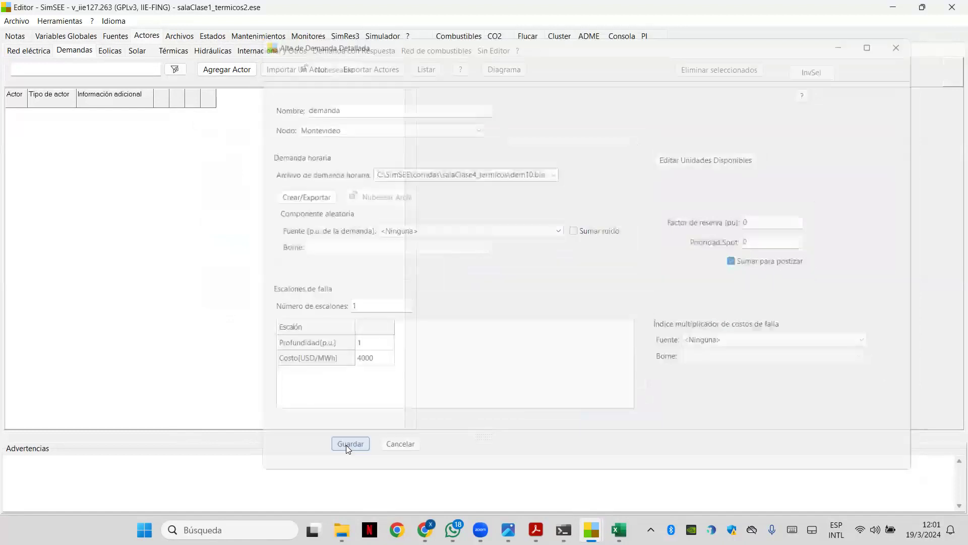
Save the sala and run its optimization, simulation and SimRes3 output manually with the plantillaClase1.sr3 template
left_click(16, 21)
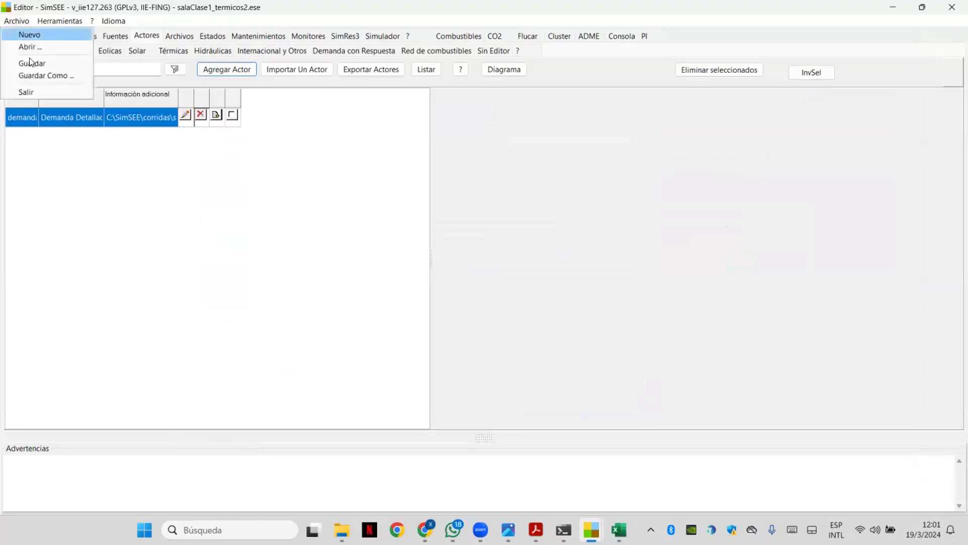
left_click(31, 62)
left_click(379, 36)
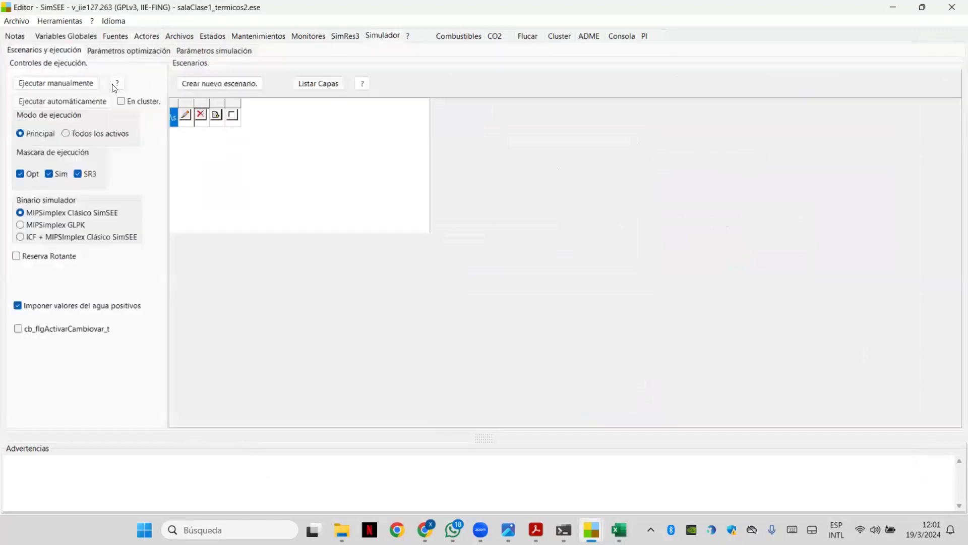
left_click(67, 85)
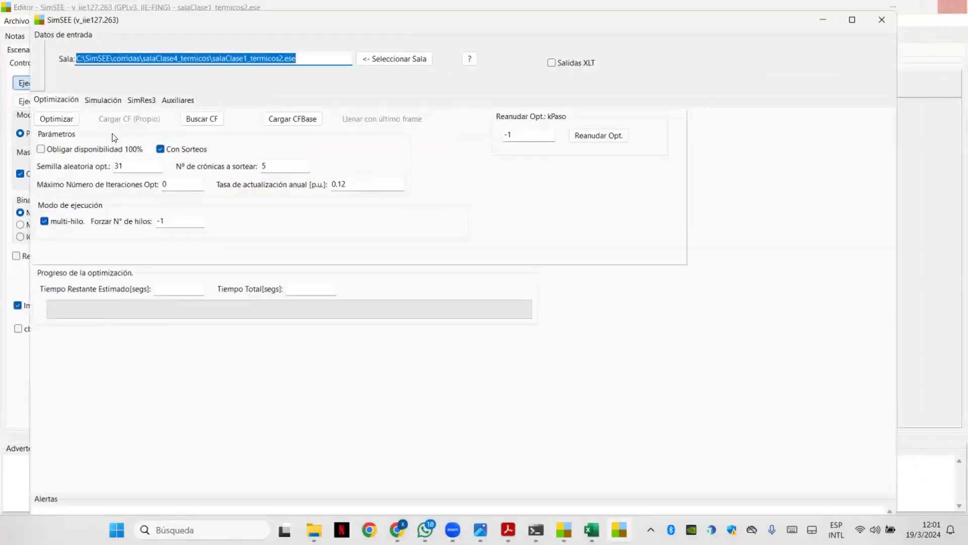
left_click(69, 122)
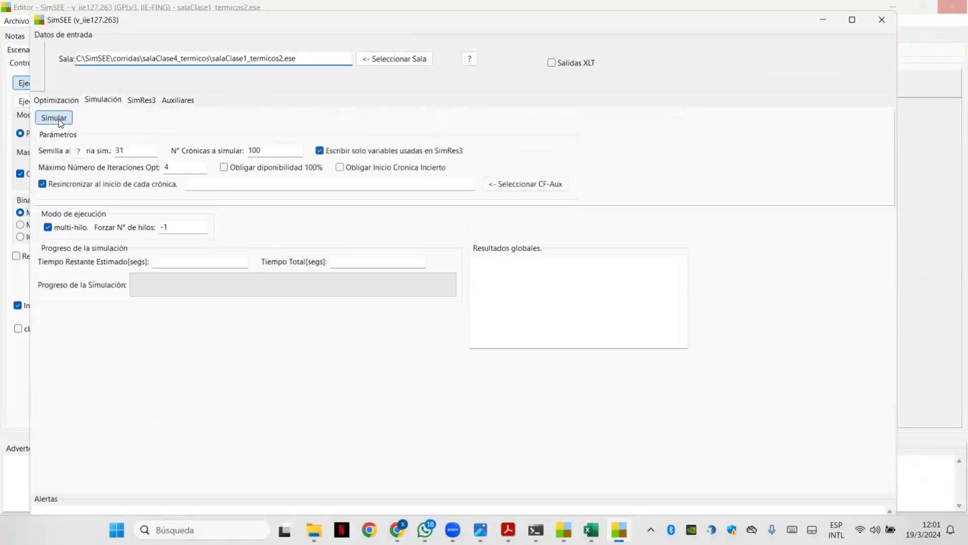
left_click(122, 185)
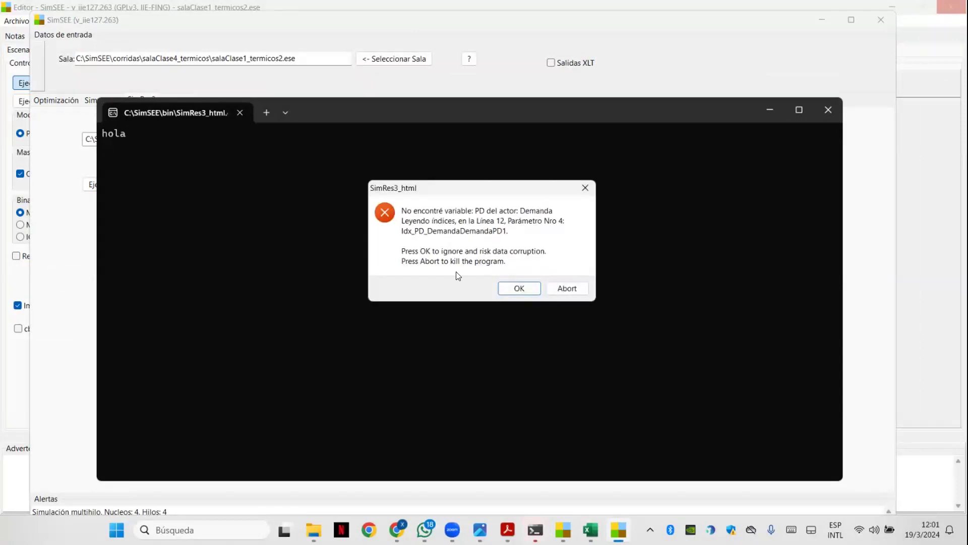
left_click(521, 288)
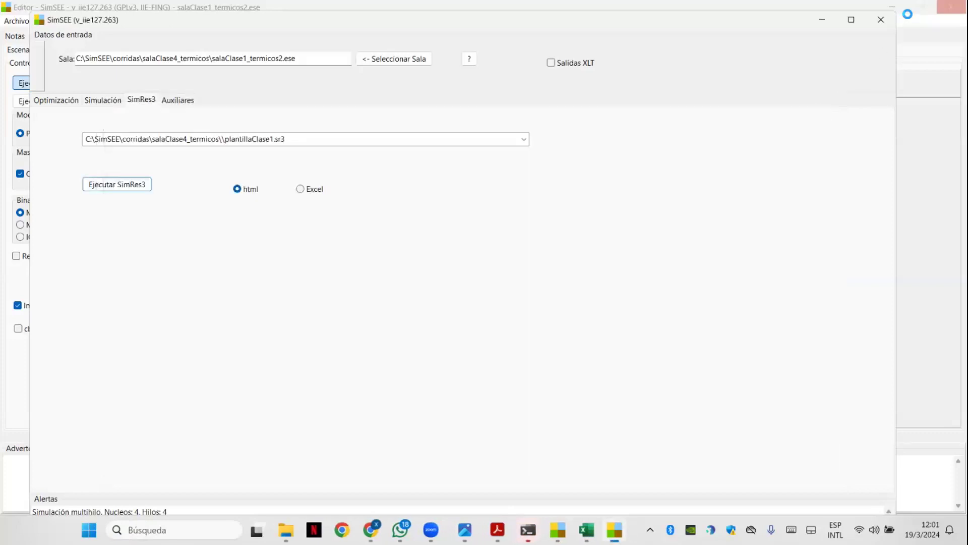
left_click(883, 19)
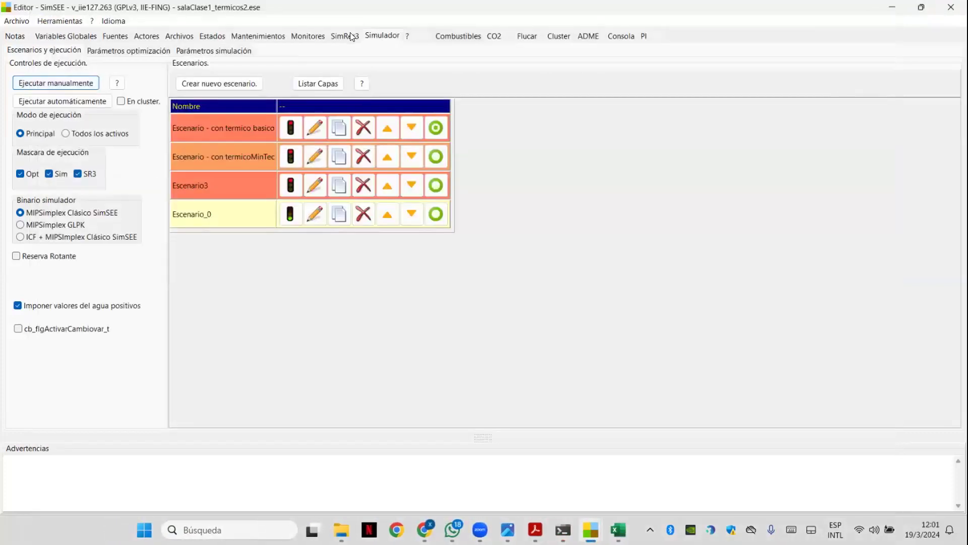
Open the plantillaClase1.sr3 template and reassign its Idx_PD_Demanda and Idx_PF1_Demanda indices to the actor demanda
left_click(345, 36)
left_click(281, 121)
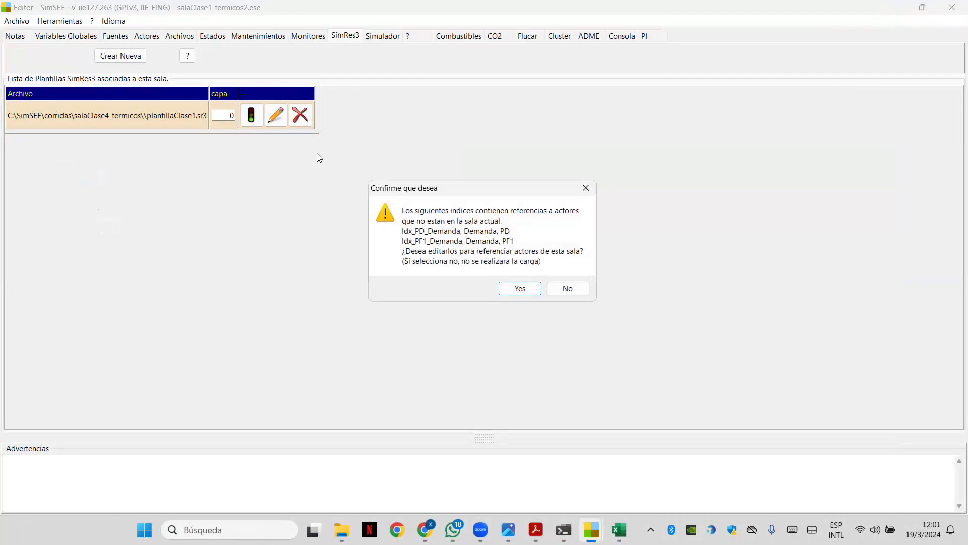
left_click(520, 289)
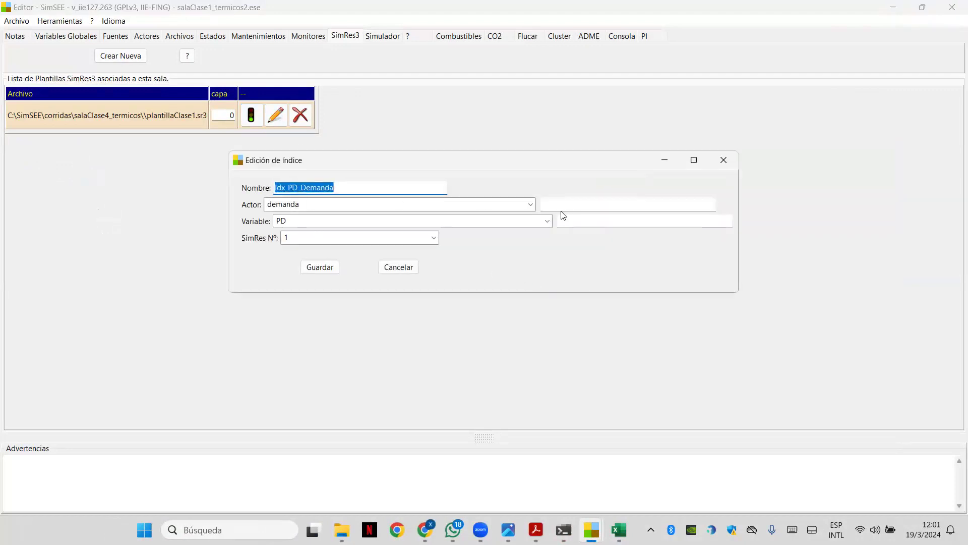
left_click(530, 204)
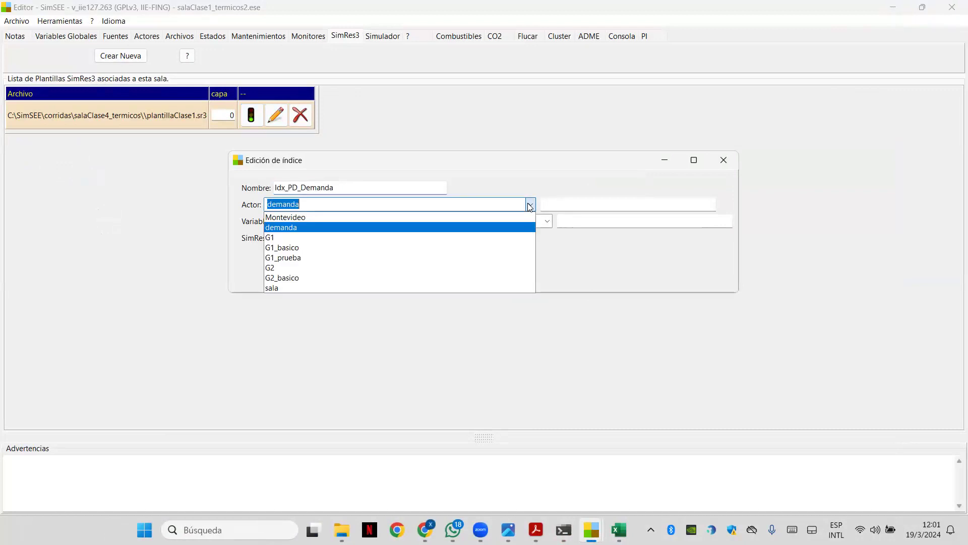
left_click(291, 227)
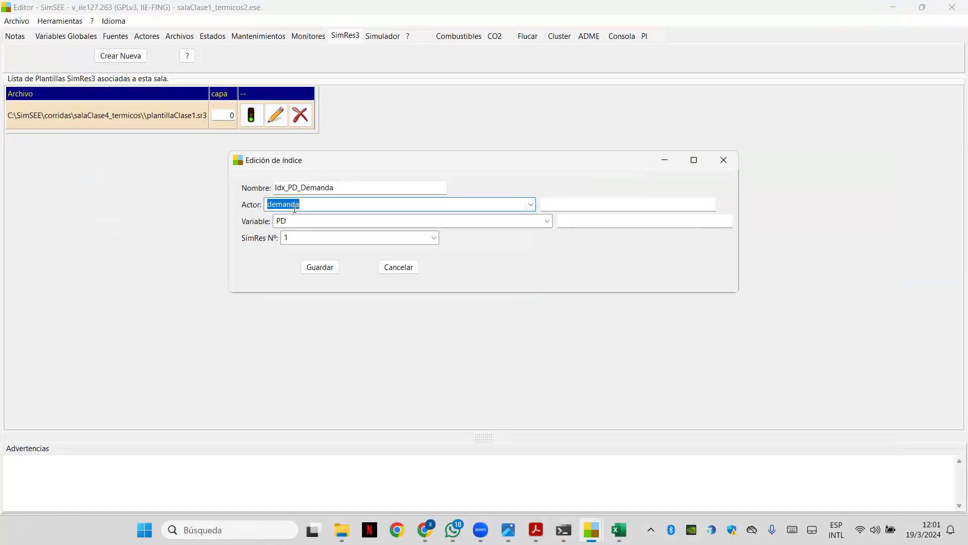
left_click(330, 269)
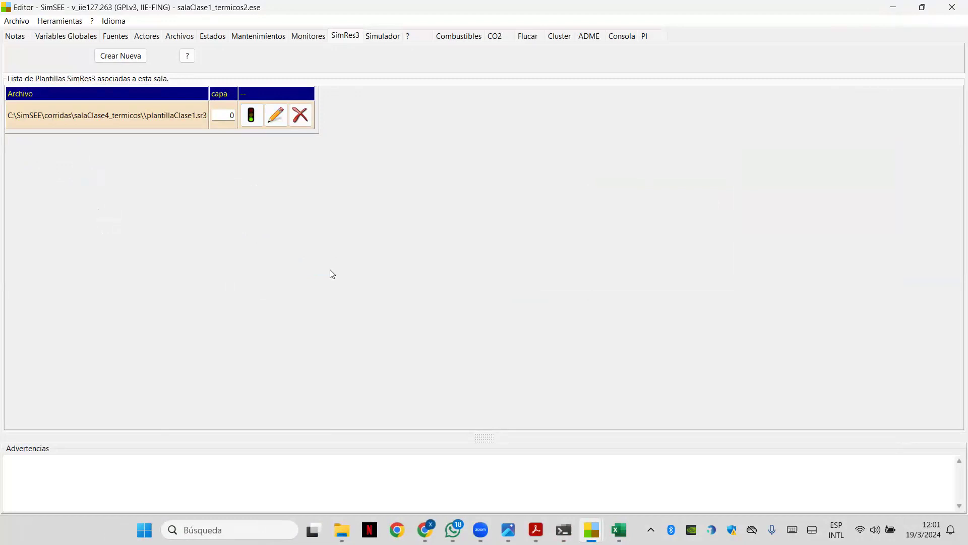
left_click(332, 271)
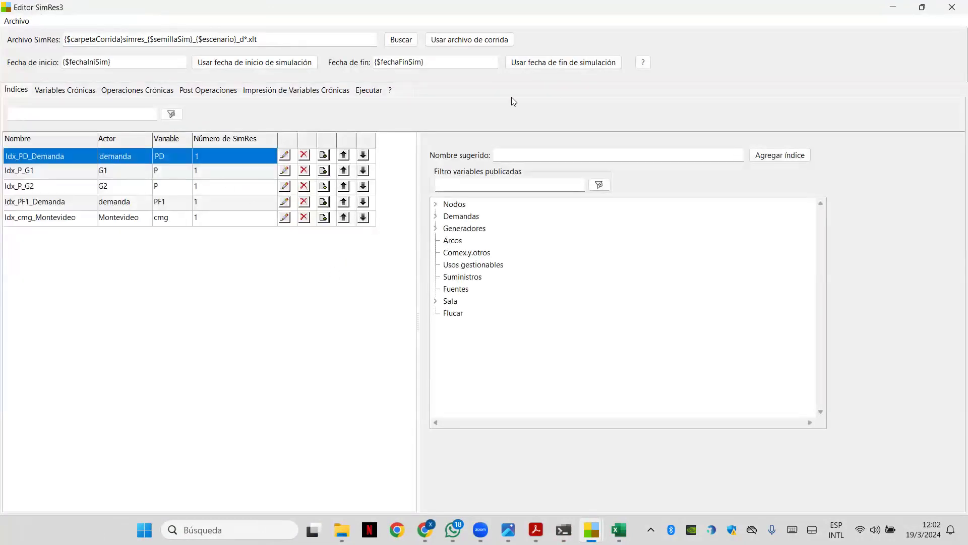
Save the edited SimRes3 template as plnatilla in the salaClase4_termicos folder and deactivate plantillaClase1.sr3
left_click(17, 22)
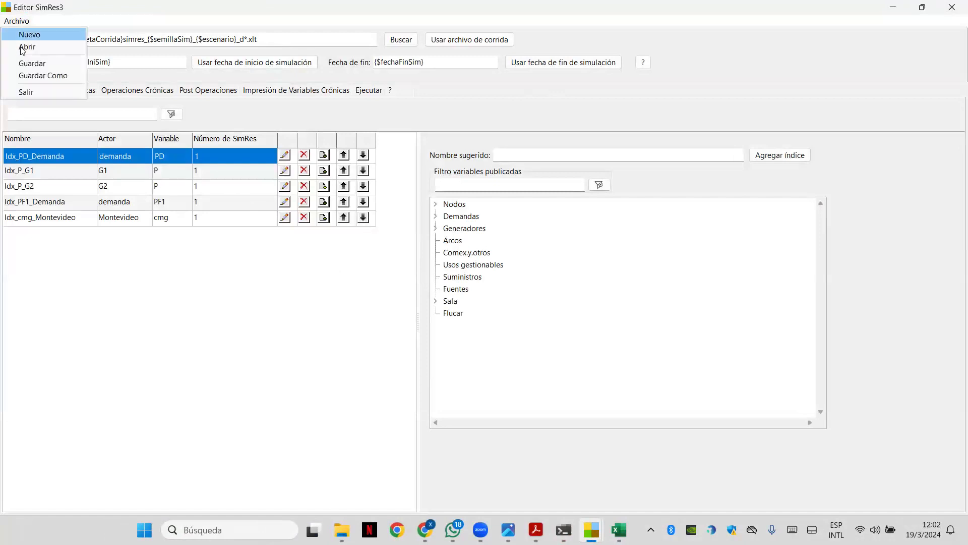
left_click(27, 63)
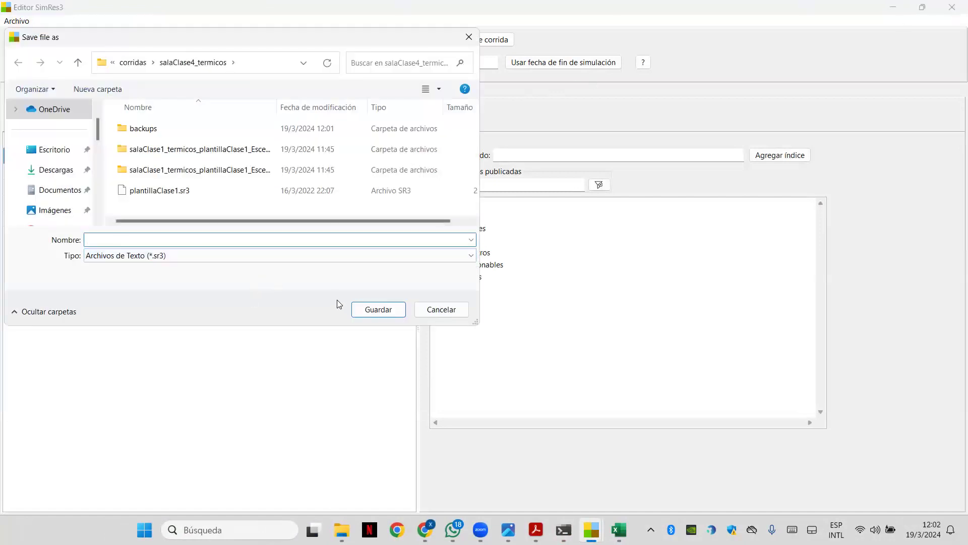
type("plnatilla")
left_click(378, 309)
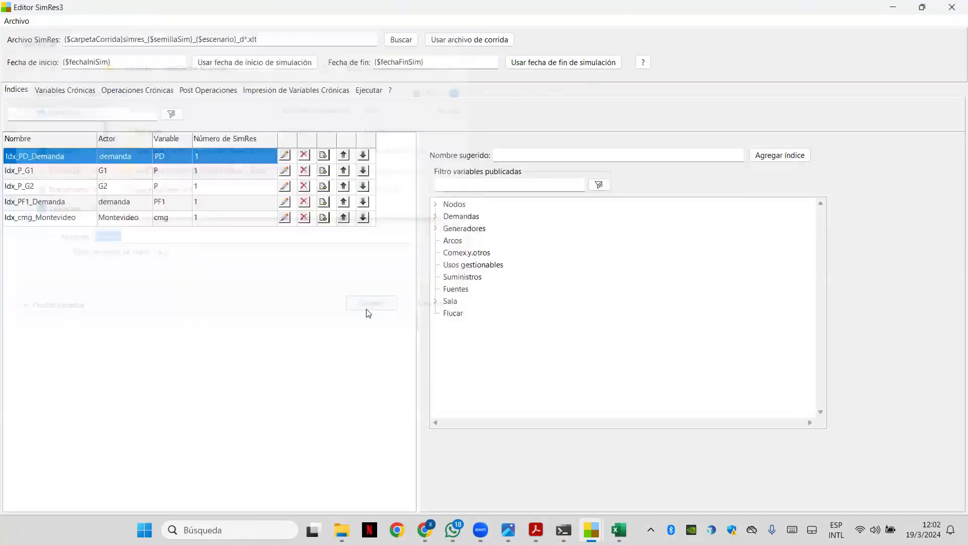
left_click(952, 6)
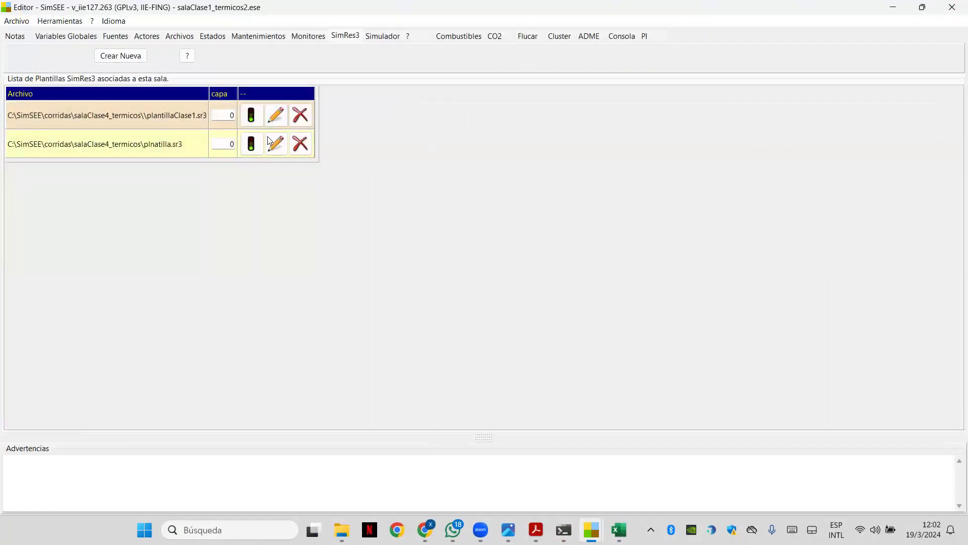
left_click(244, 118)
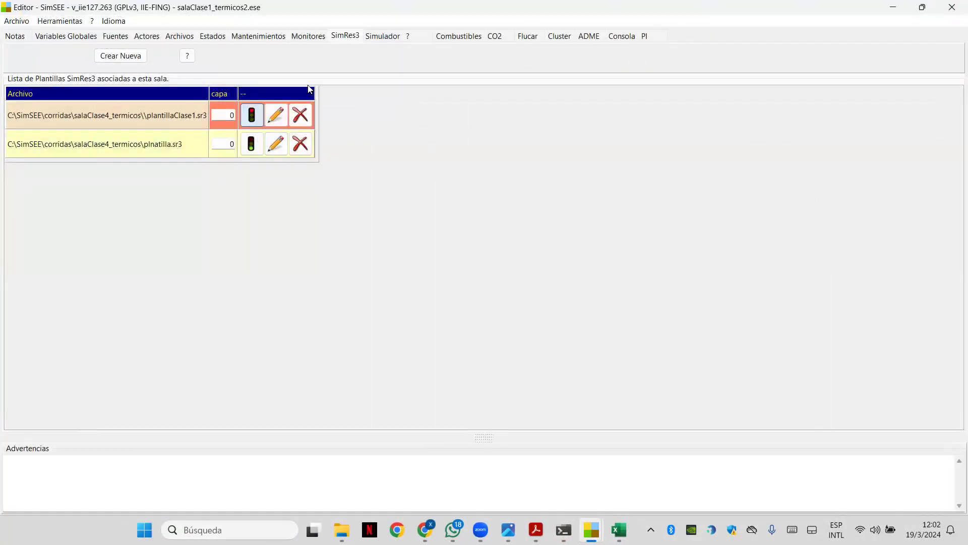
Save the sala changes and rerun optimization, simulation and SimRes3 manually with the plnatilla.sr3 template
left_click(387, 36)
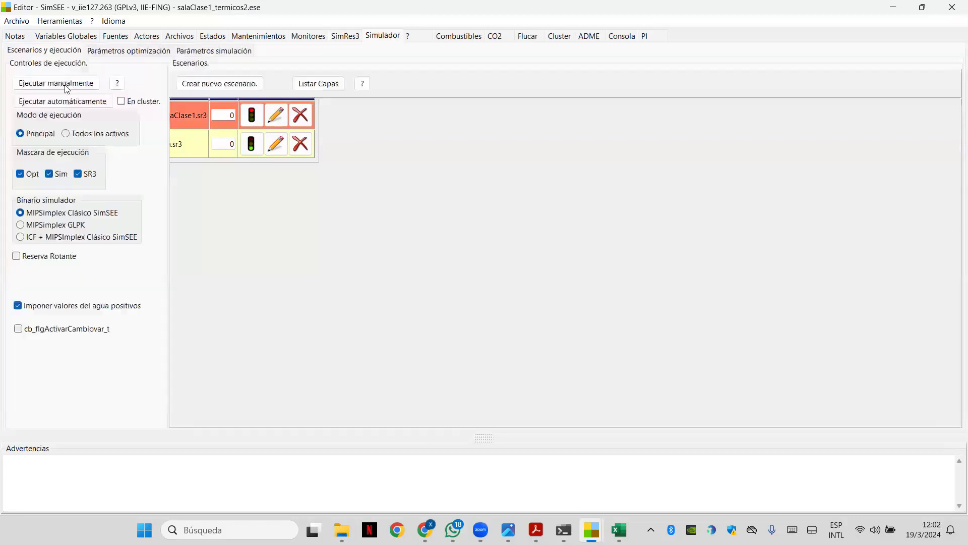
left_click(66, 86)
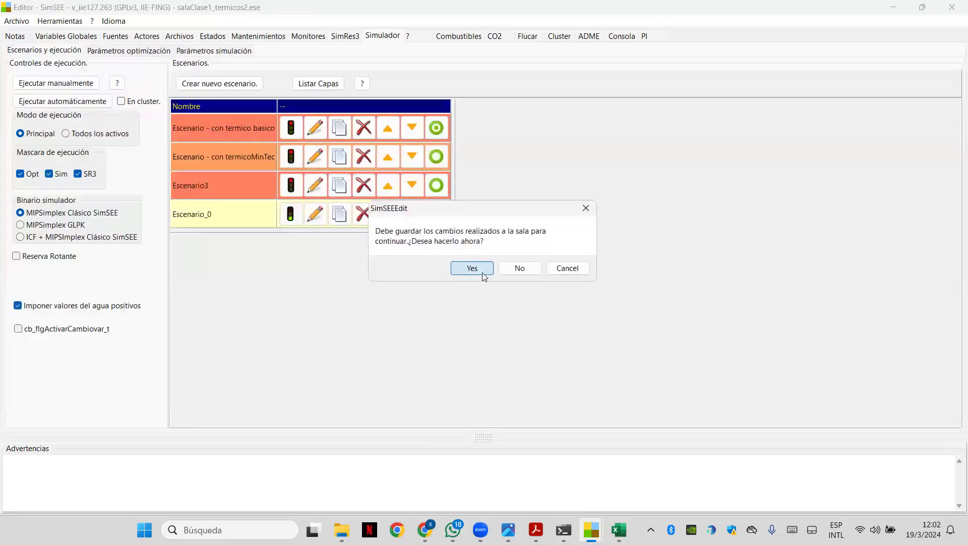
left_click(472, 269)
left_click(374, 313)
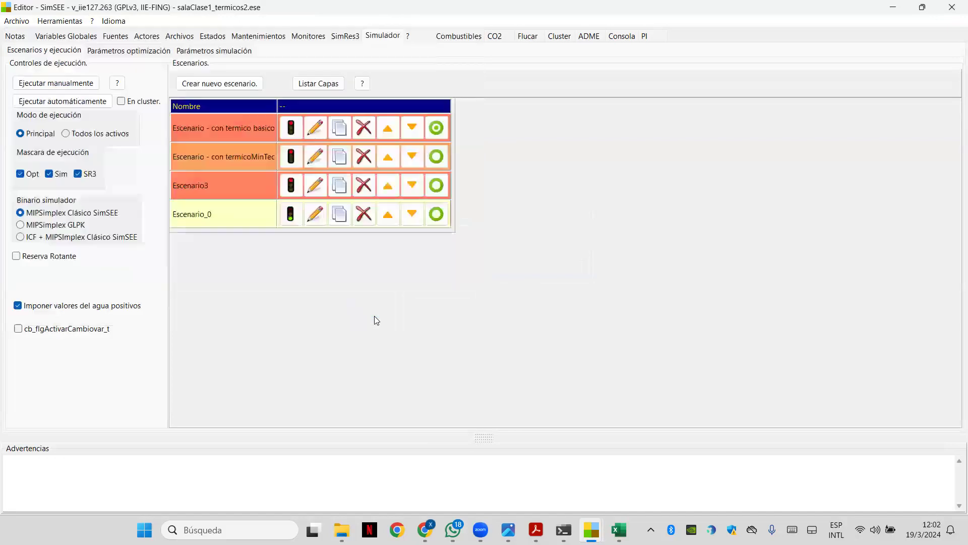
left_click(69, 121)
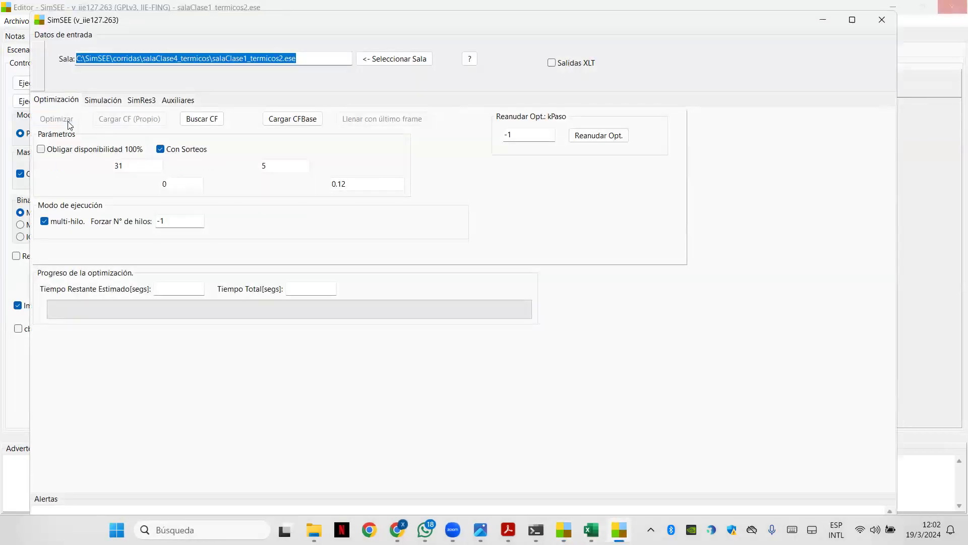
left_click(68, 122)
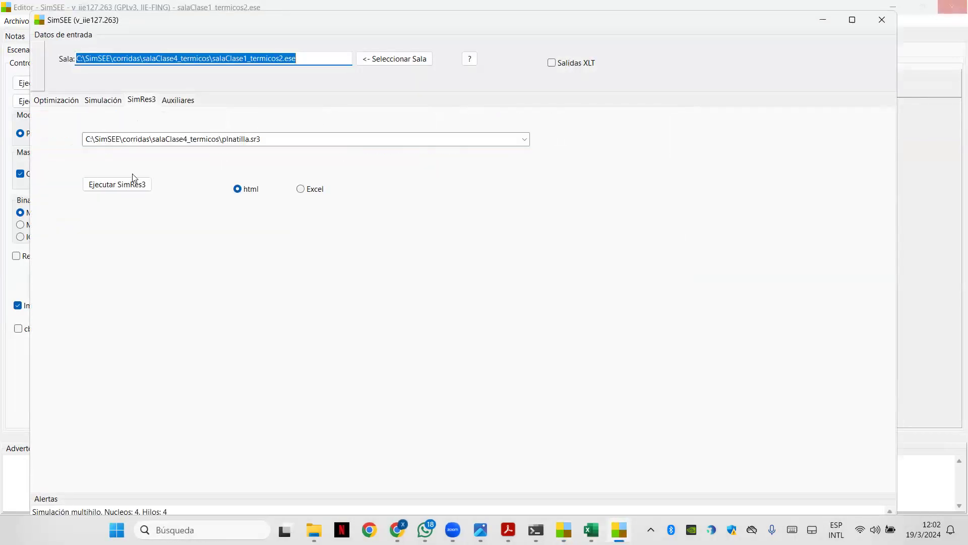
left_click(131, 185)
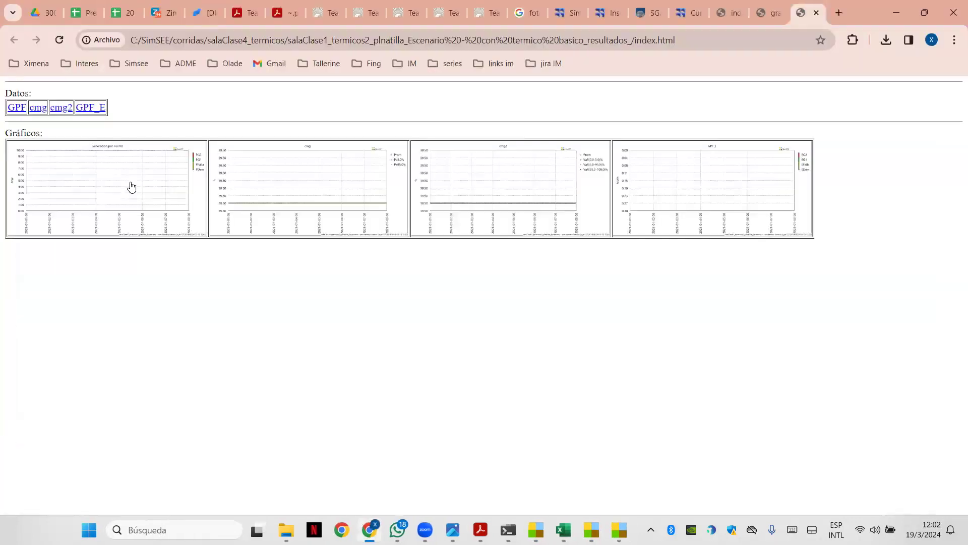
Examine the Generación por Fuente chart and the hourly GPF data sheet, closing the result and simulator windows when done
left_click(134, 165)
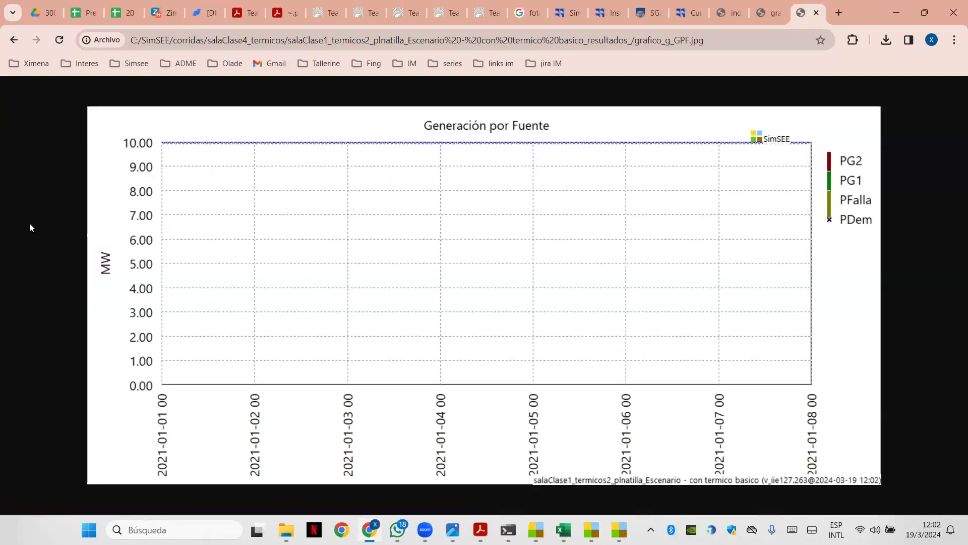
left_click(14, 40)
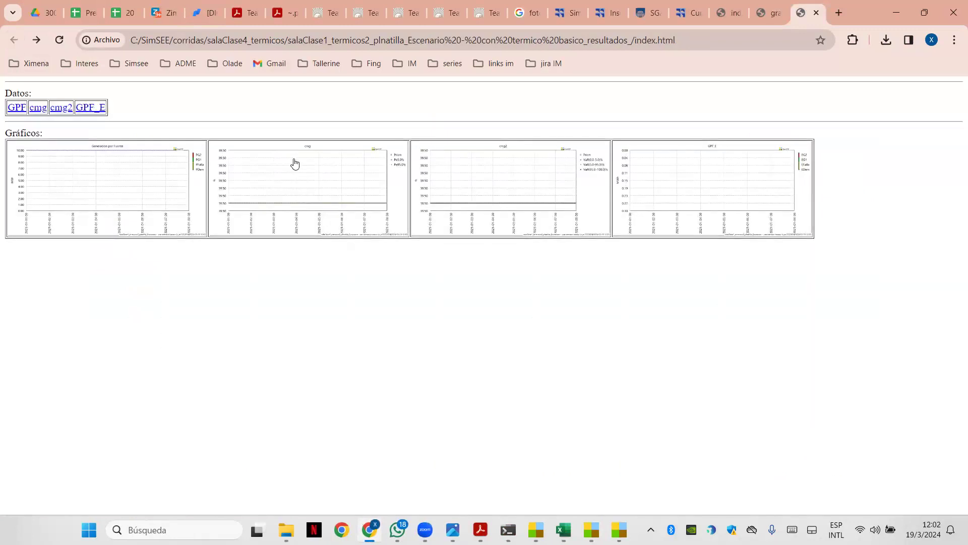
left_click(15, 109)
left_click(780, 83)
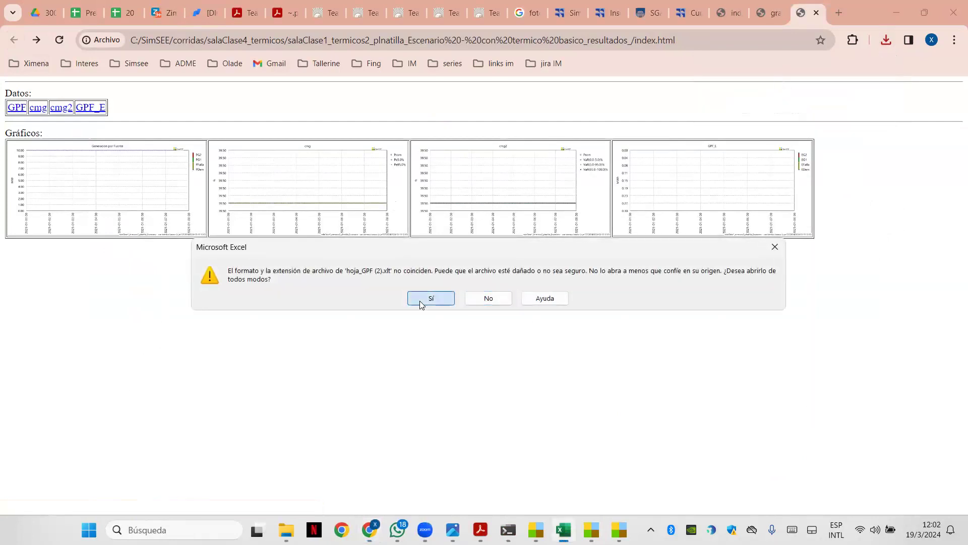
left_click(420, 302)
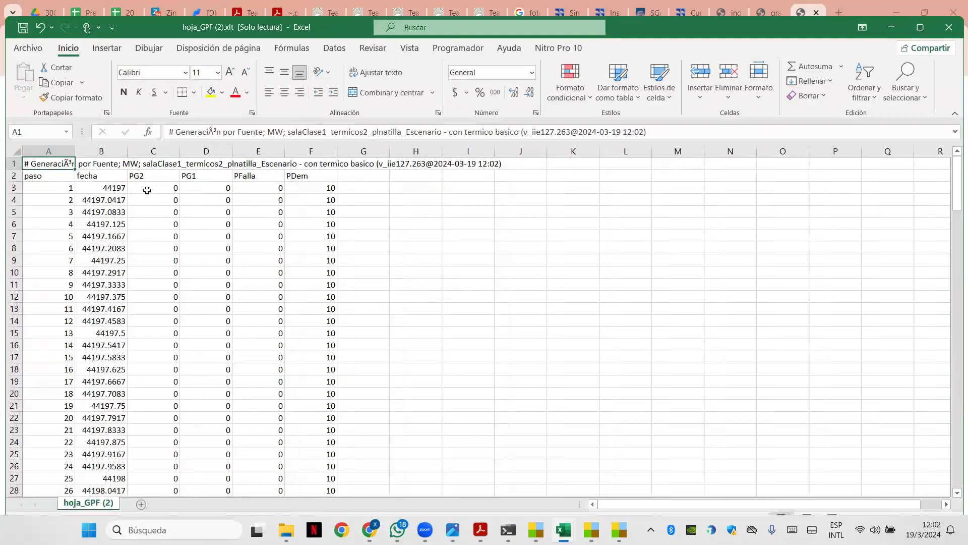
left_click_drag(272, 210, 263, 301)
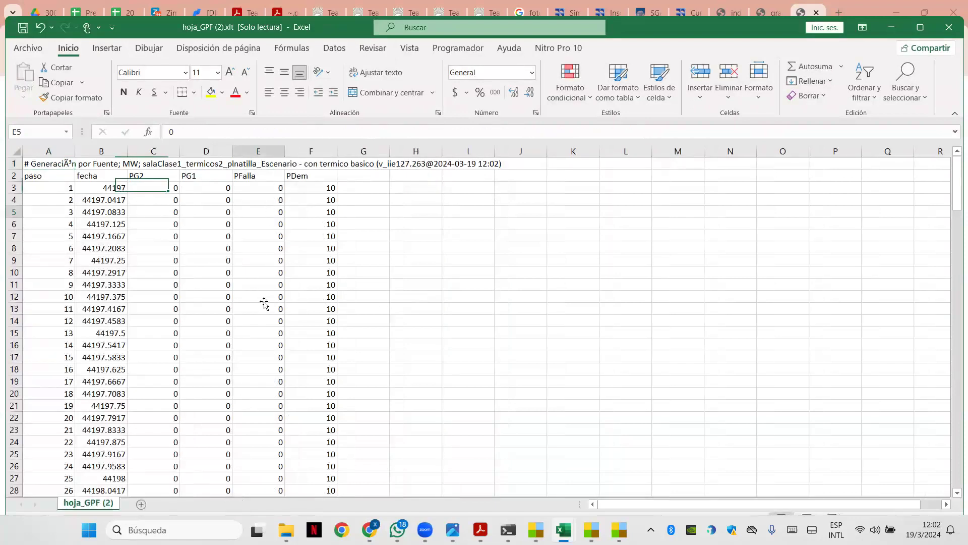
left_click(940, 25)
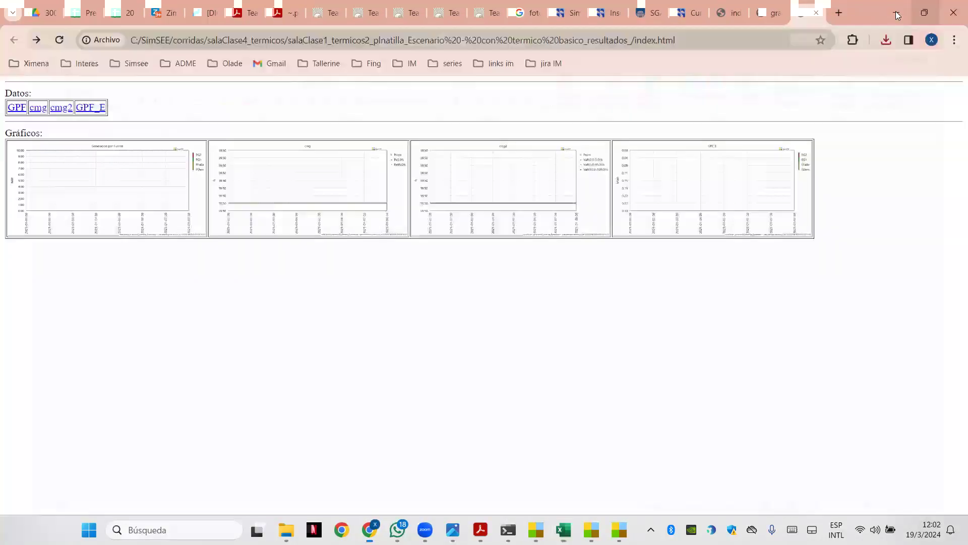
left_click(896, 11)
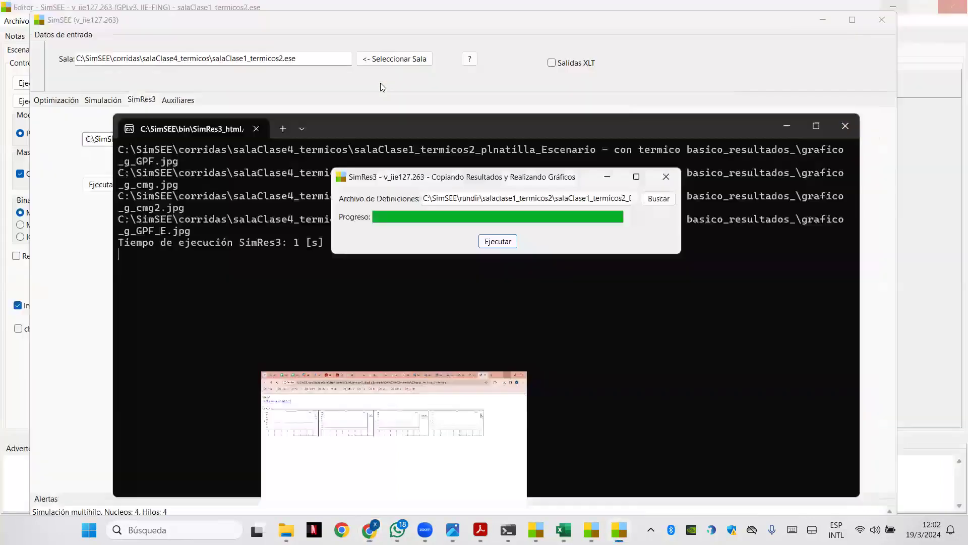
left_click(666, 176)
left_click(883, 20)
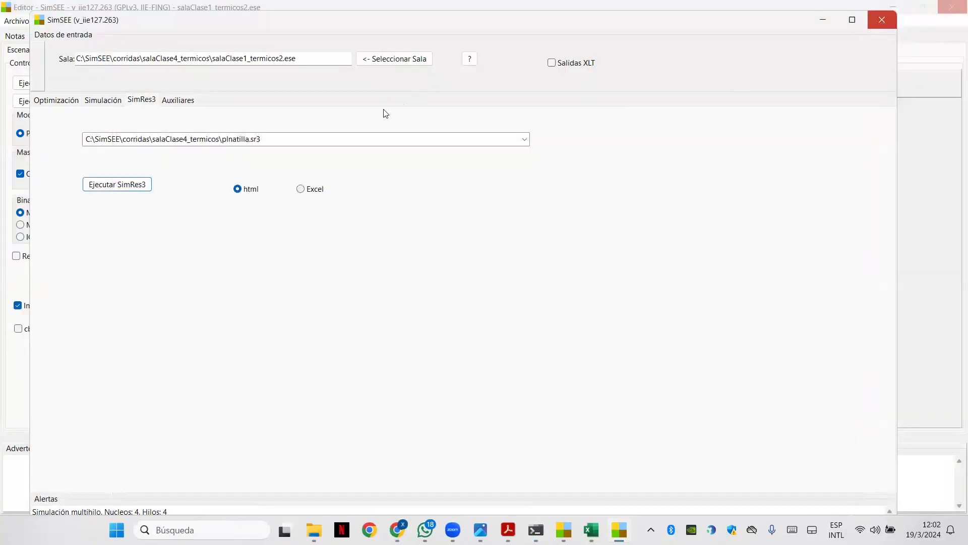
Open the plnatilla.sr3 template for editing and confirm demanda as the actor of the Idx_PF1_Demanda index
left_click(345, 36)
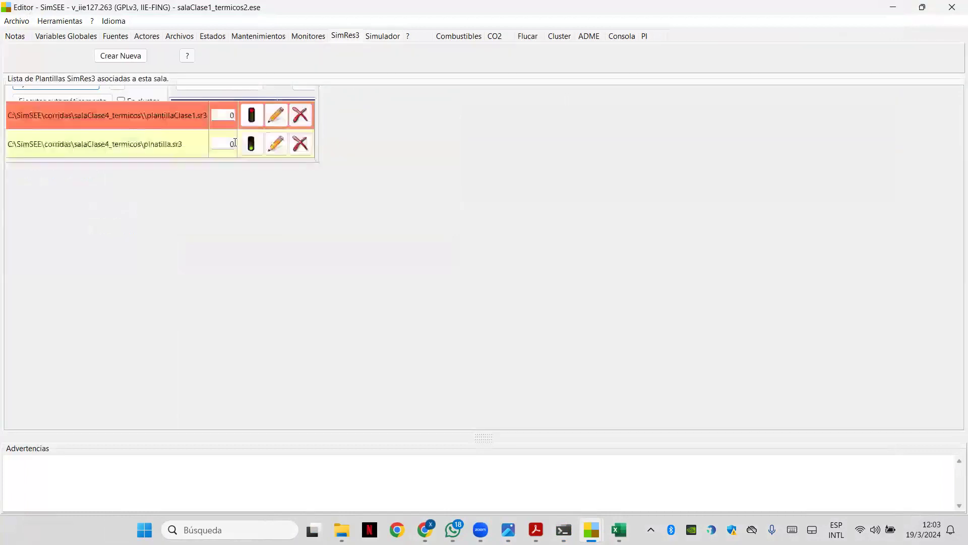
left_click(268, 148)
left_click(60, 206)
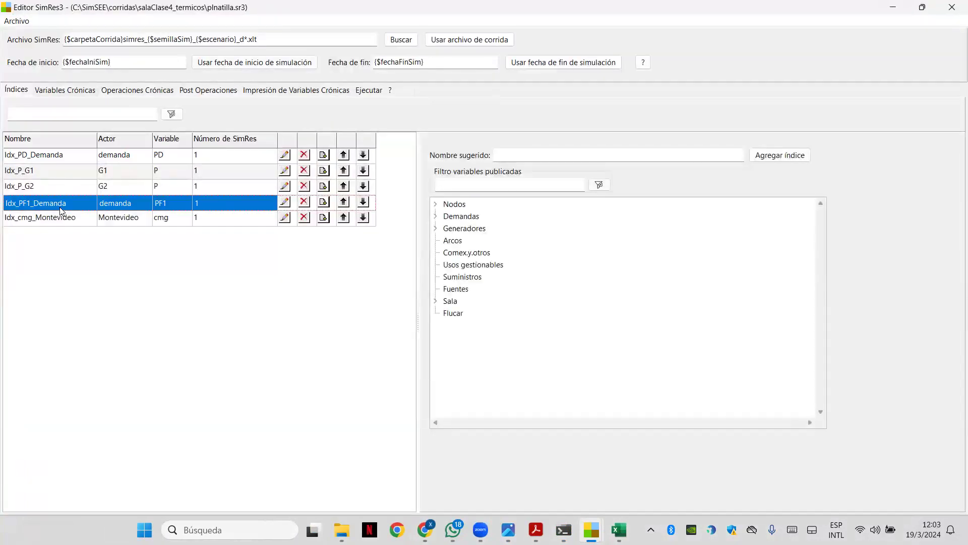
left_click(285, 202)
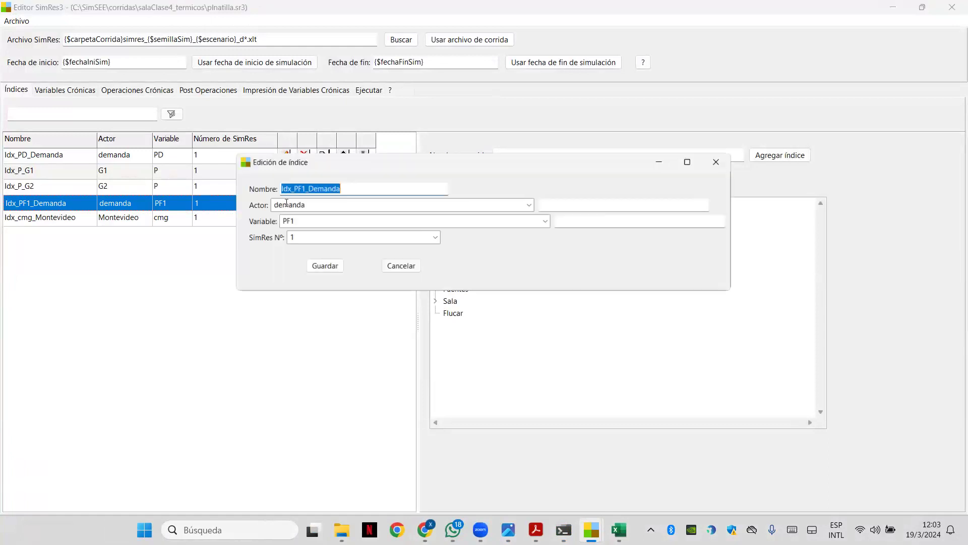
left_click(532, 209)
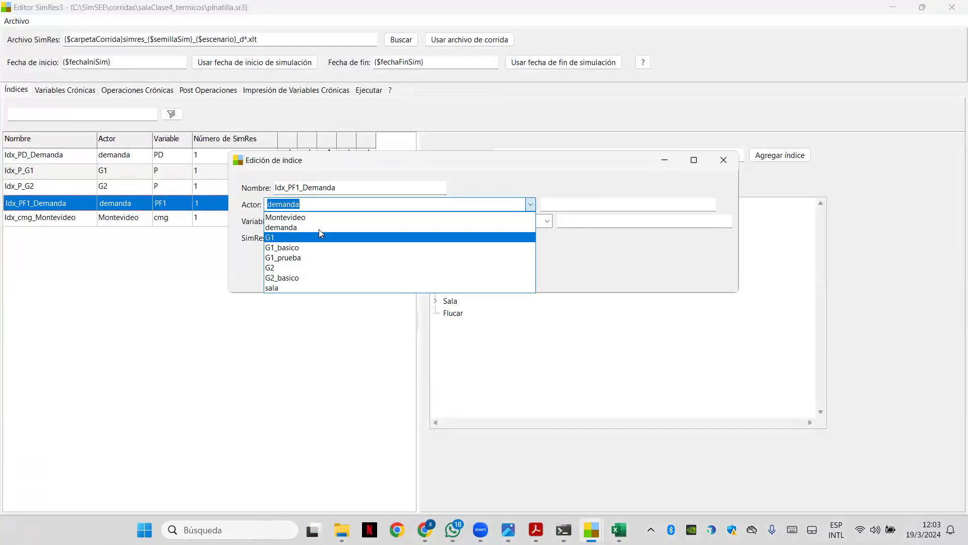
left_click(319, 229)
left_click(314, 267)
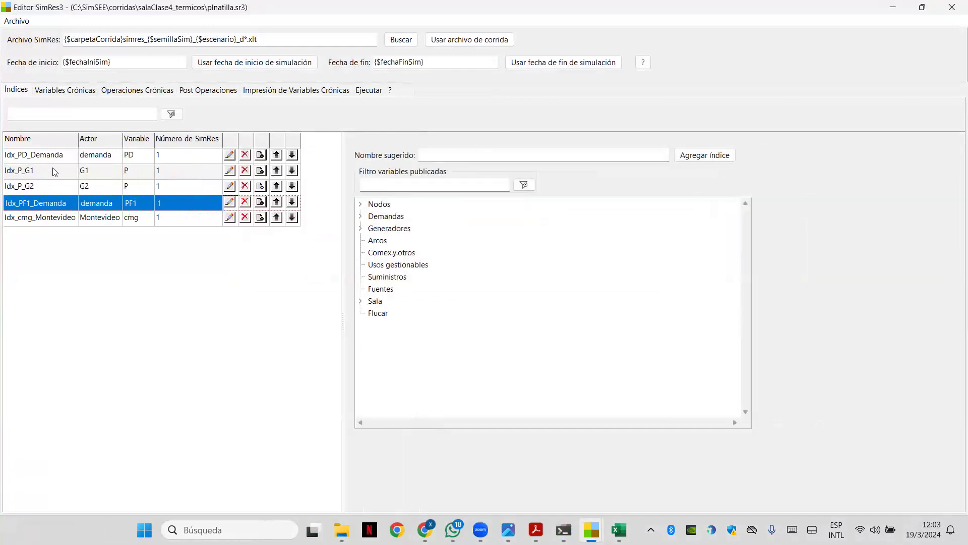
Reassign the Idx_P_G1 index to the actor G1_prueba and save the template
left_click(229, 170)
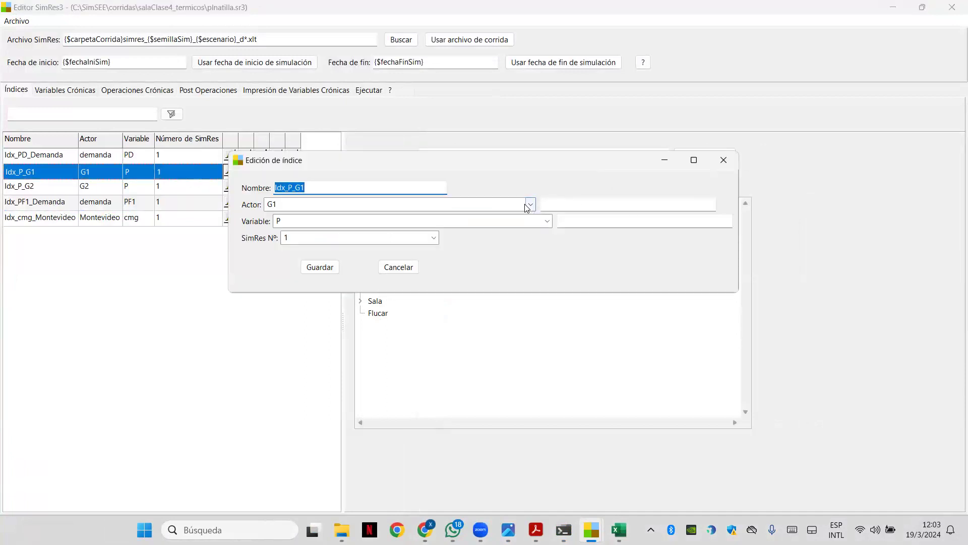
key("Tab")
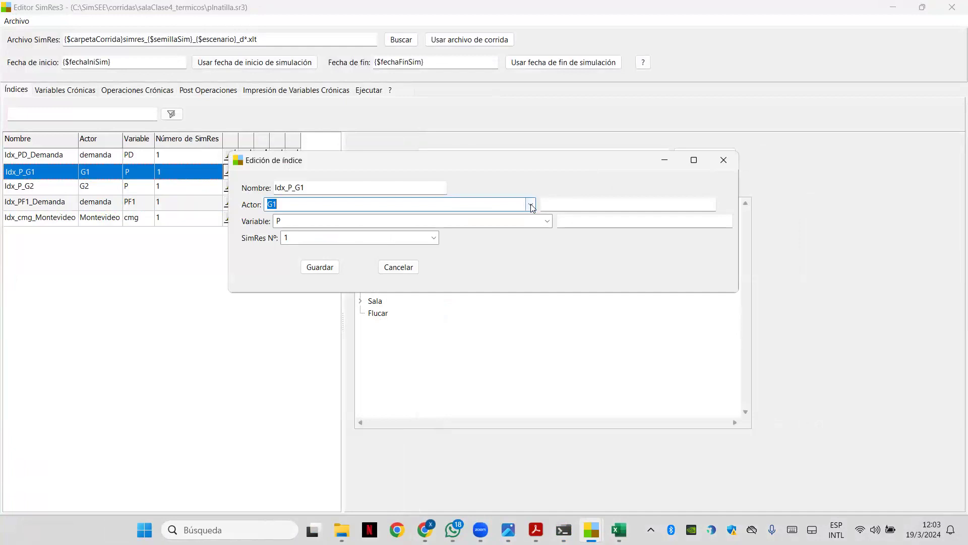
left_click(531, 205)
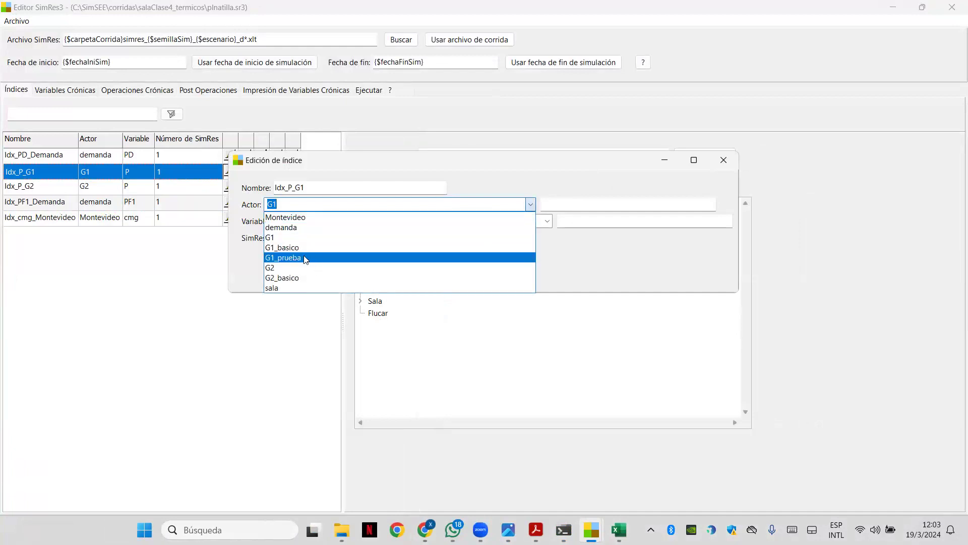
key("Escape")
key("Down")
left_click(321, 267)
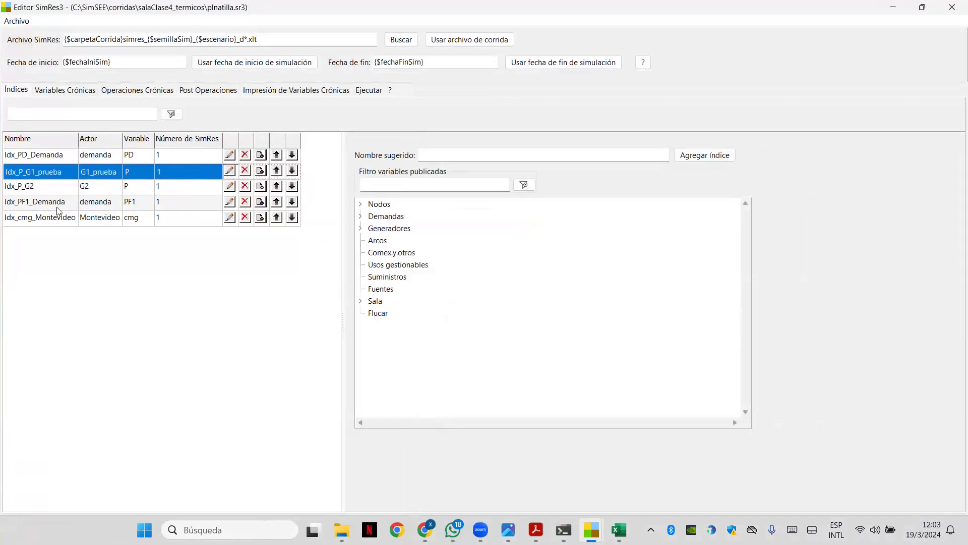
left_click(16, 22)
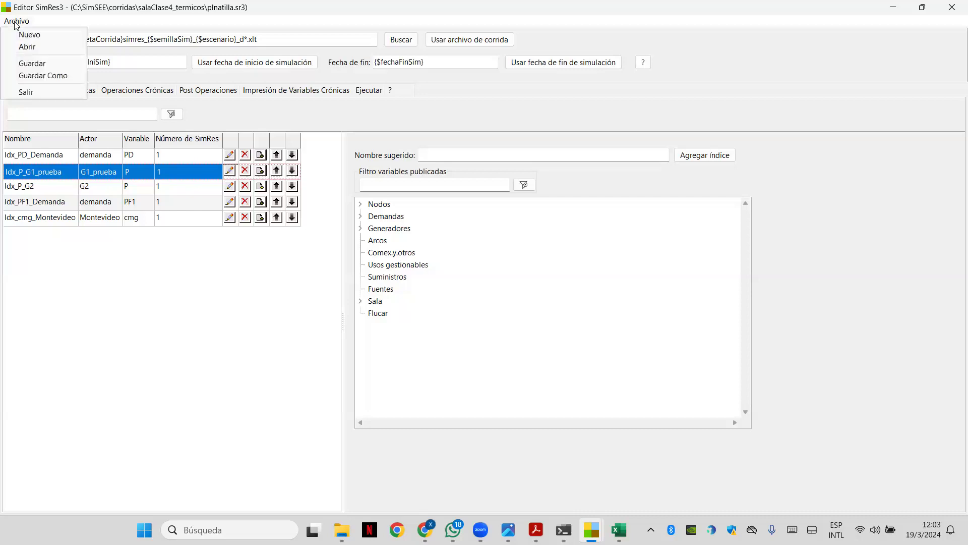
left_click(31, 64)
Check the template's indices, chronic variables and chronic operations, especially those for PG1 and EG1 that use the G1 index
left_click(292, 90)
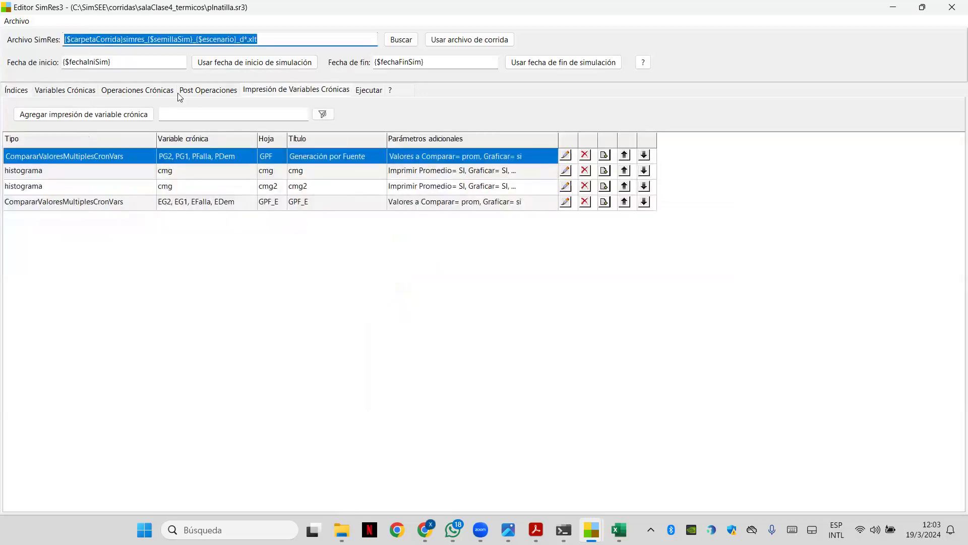
left_click(4, 93)
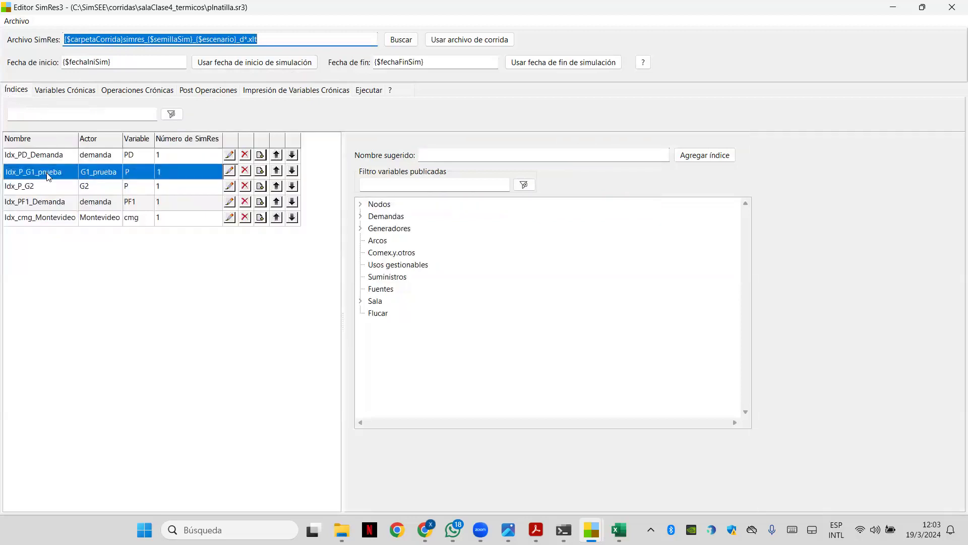
left_click(78, 92)
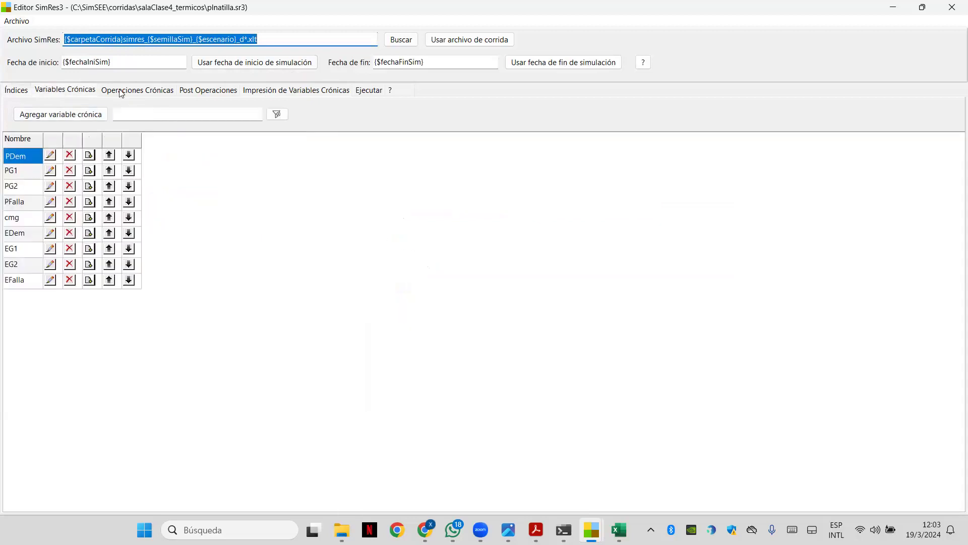
left_click(17, 95)
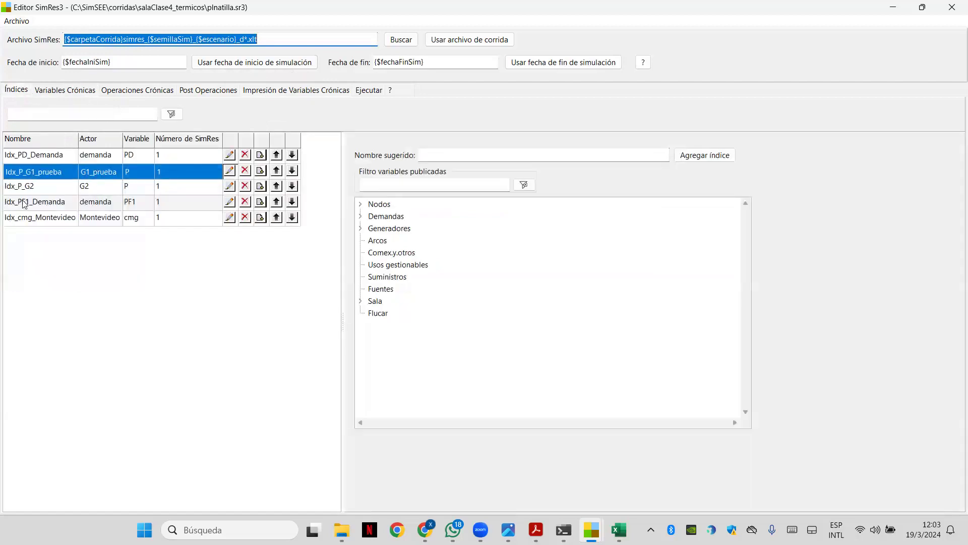
left_click(118, 92)
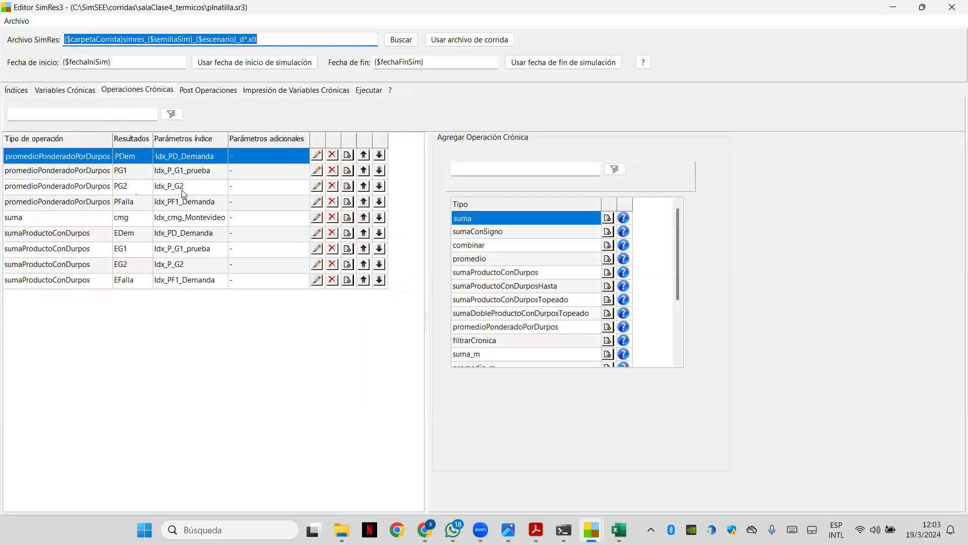
left_click(195, 251)
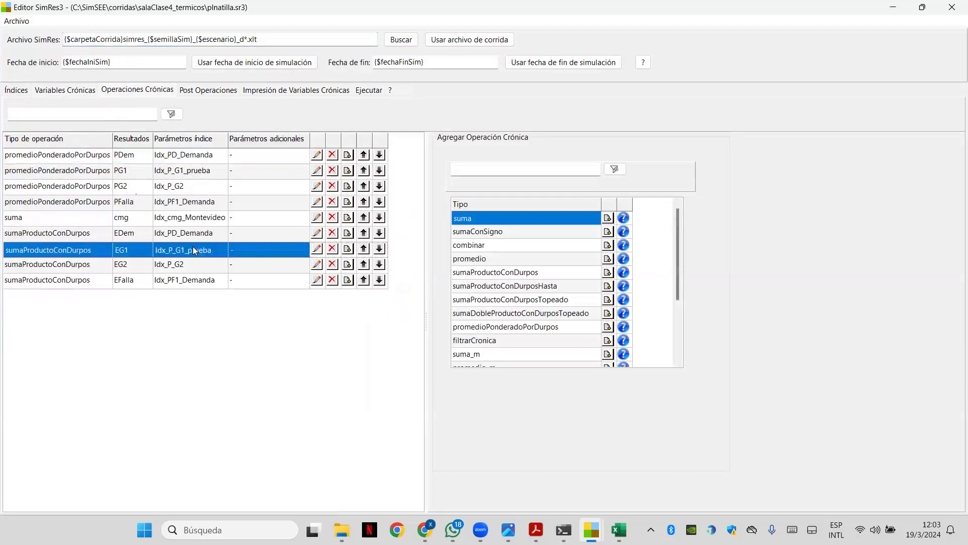
left_click(192, 172)
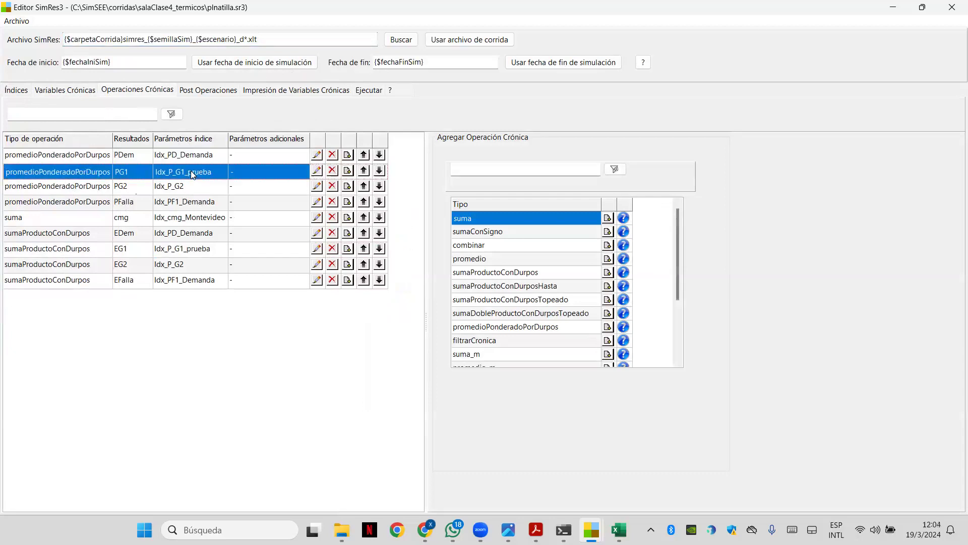
Review the variables in the GPF chart definition, save it with the template, and close the SimRes3 editor
left_click(286, 91)
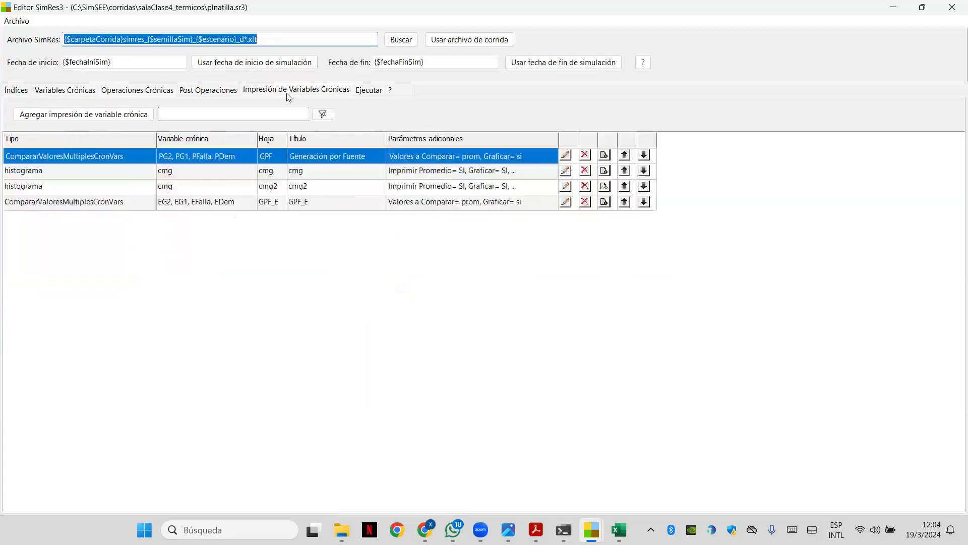
left_click(564, 156)
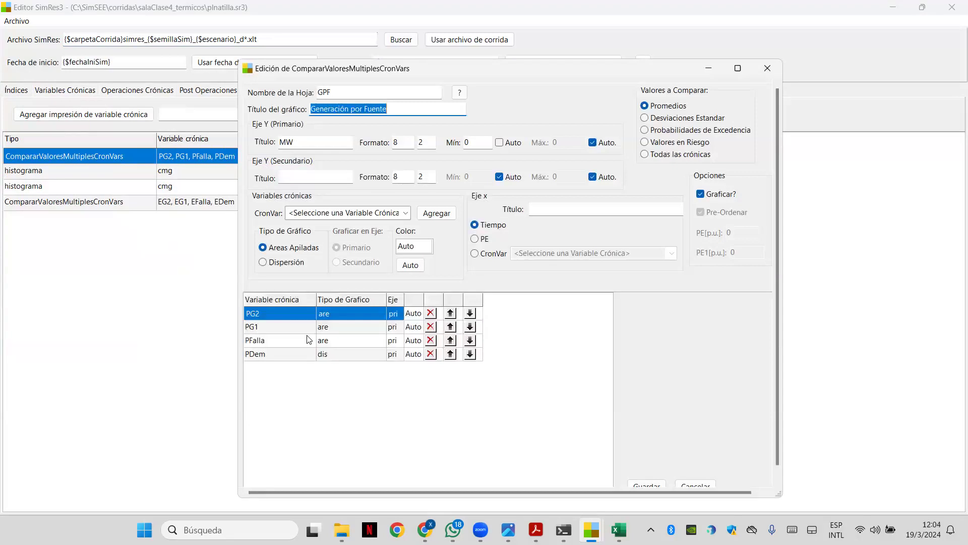
left_click(269, 342)
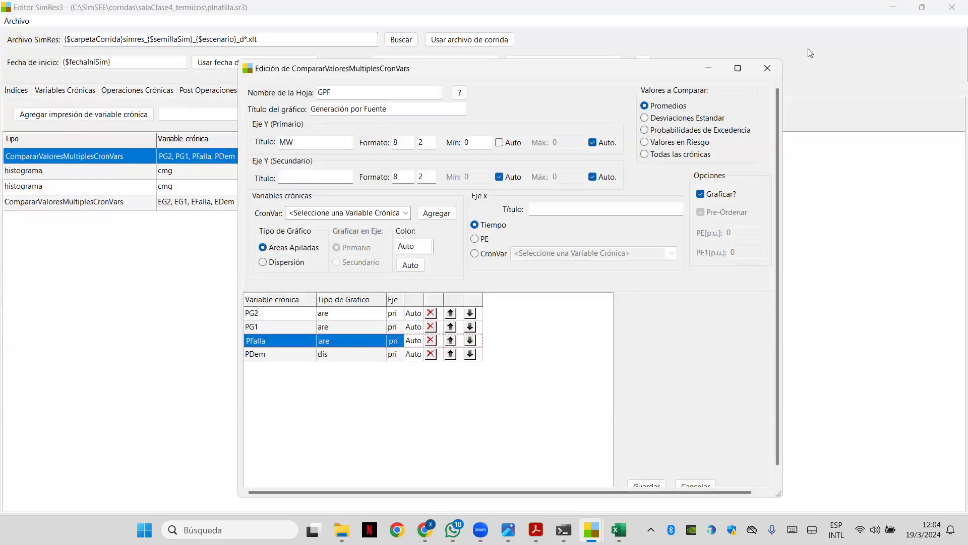
left_click(767, 68)
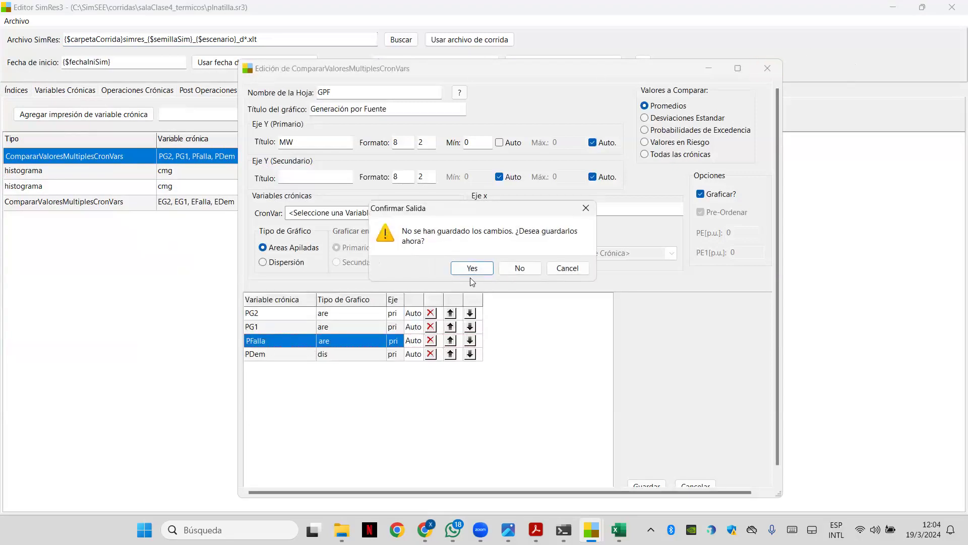
left_click(471, 268)
left_click(11, 24)
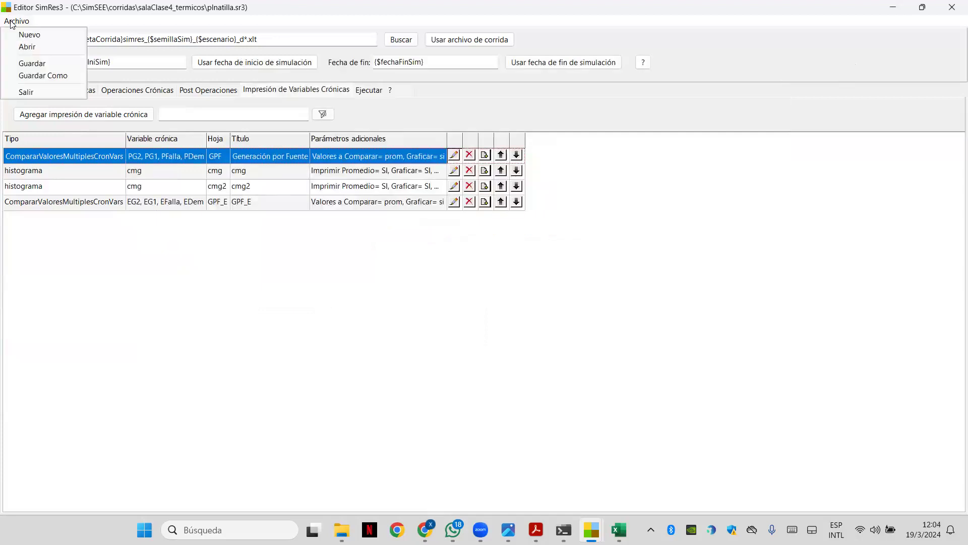
left_click(30, 66)
left_click(952, 7)
Open the manual execution window from the simulator settings and run SimRes3 with plnatilla.sr3 and html output
left_click(370, 37)
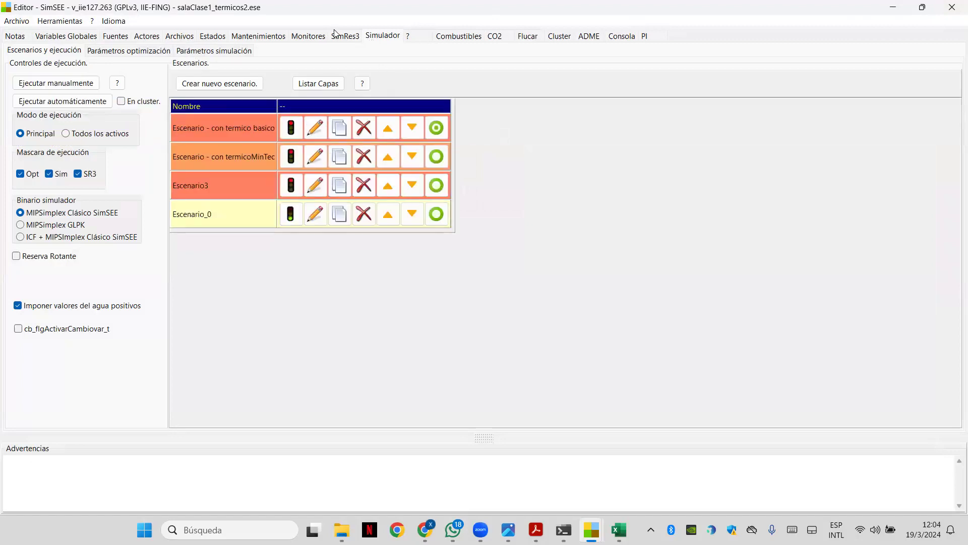
left_click(79, 84)
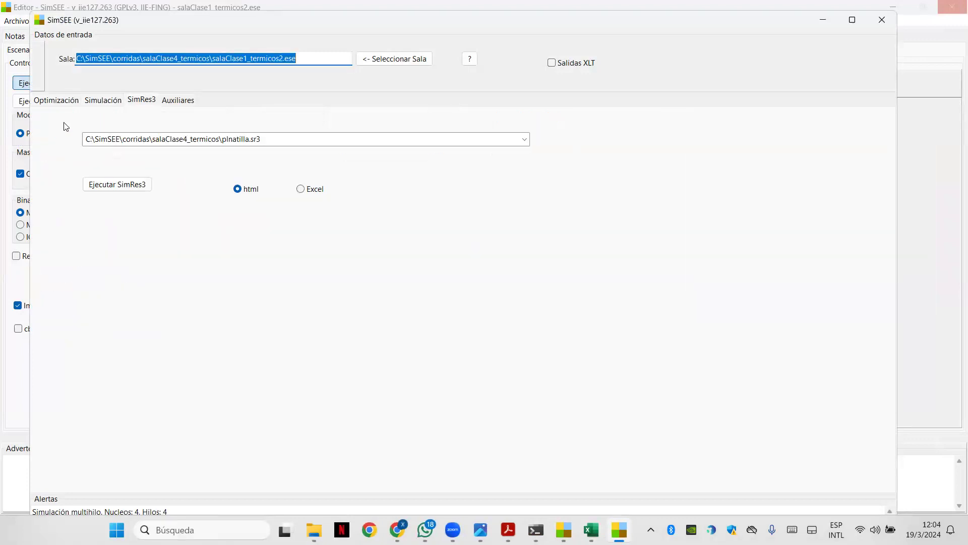
left_click(136, 190)
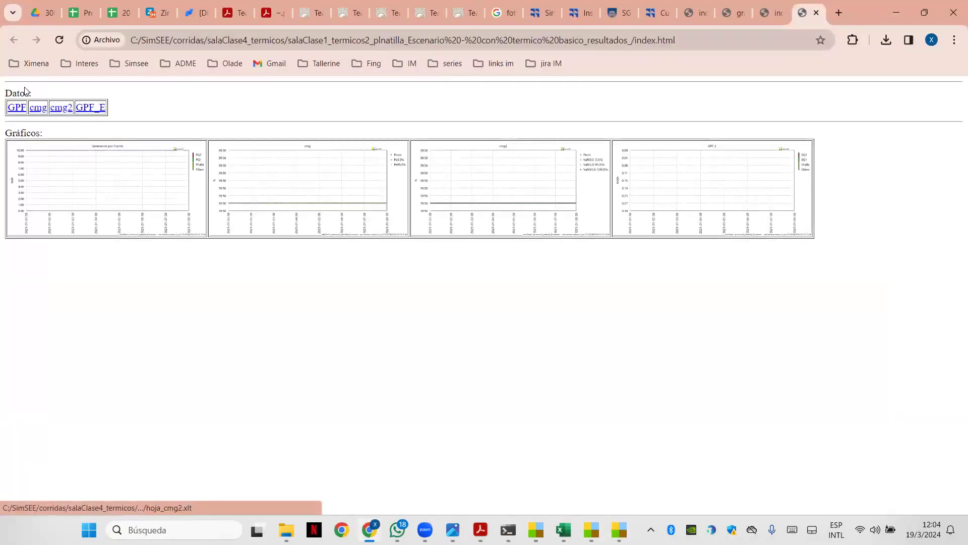
Open the GPF data sheet in Excel and compare PG2, PG1, PFalla and PDem by hour, minimizing the sheet when done
left_click(16, 107)
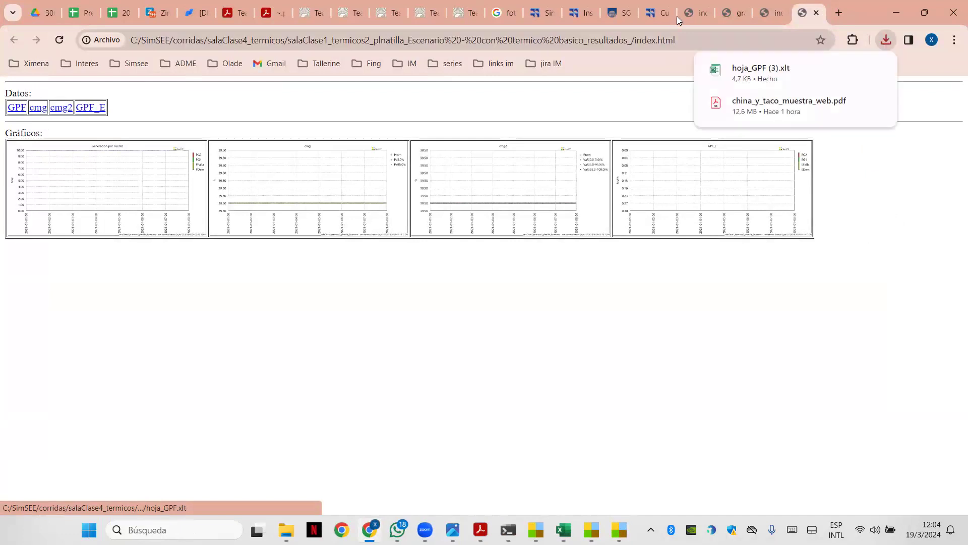
left_click(757, 79)
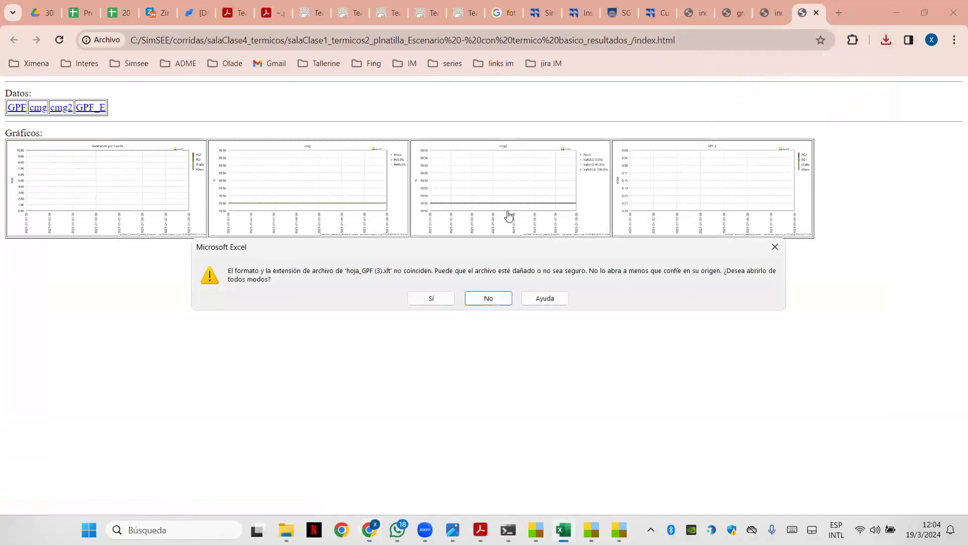
left_click(433, 298)
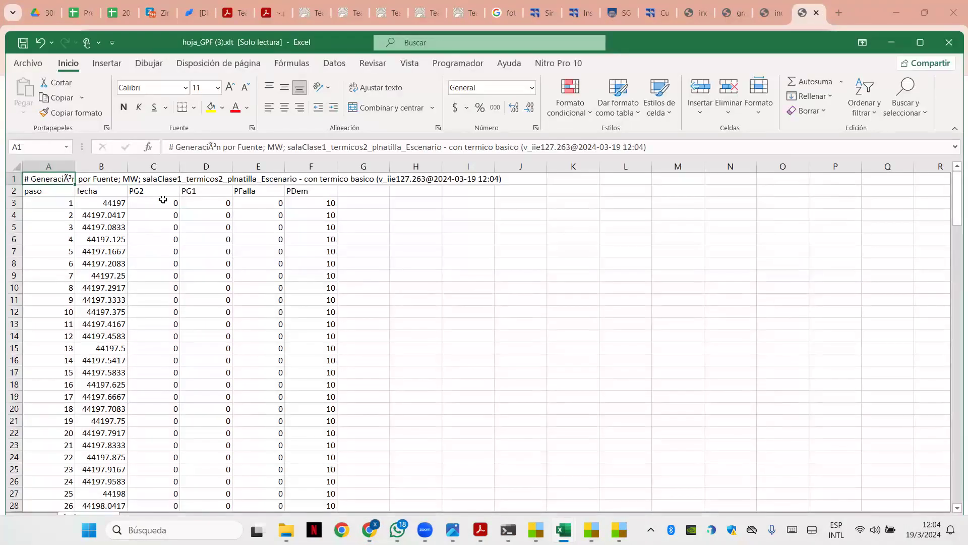
left_click_drag(204, 202, 207, 409)
left_click_drag(265, 246, 268, 421)
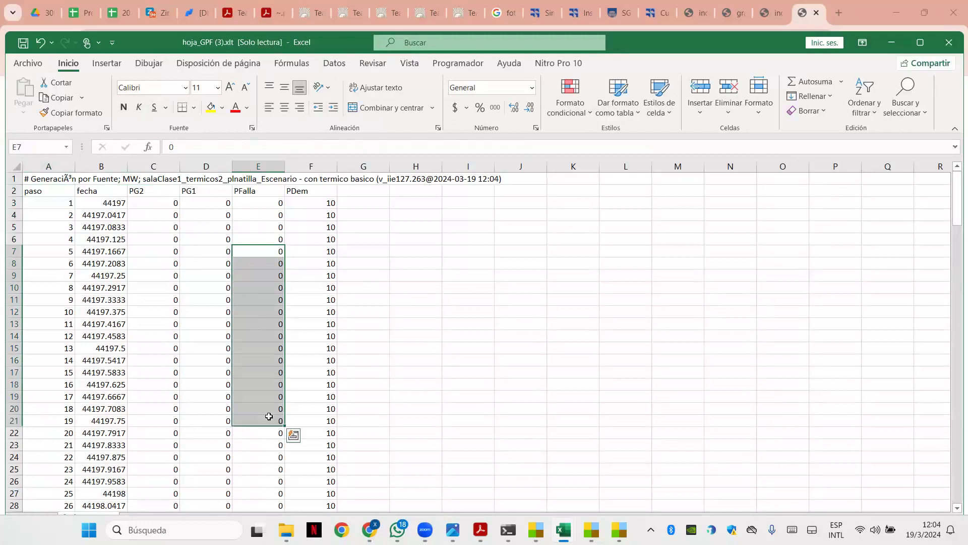
scroll(269, 416, "down", 5)
scroll(269, 416, "down", 18)
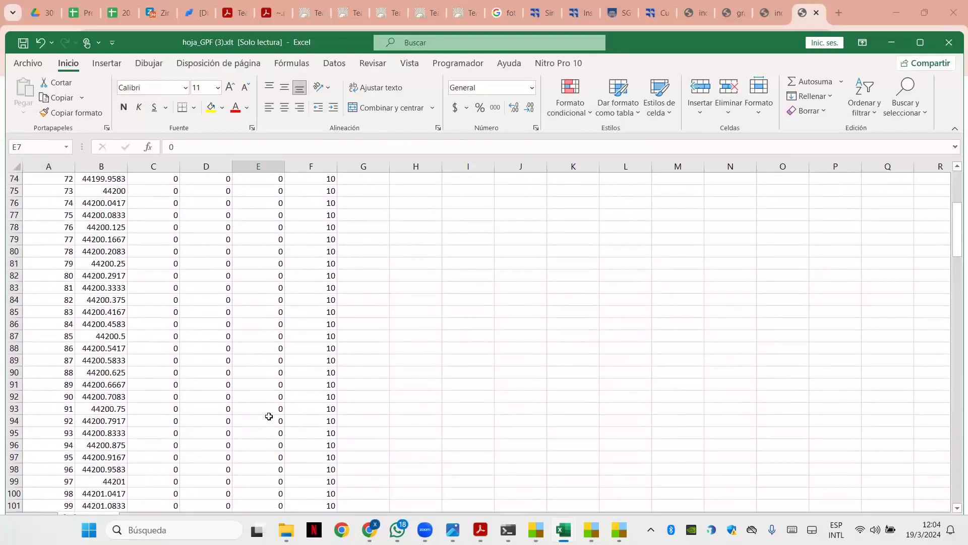
scroll(269, 416, "up", 20)
left_click(325, 226)
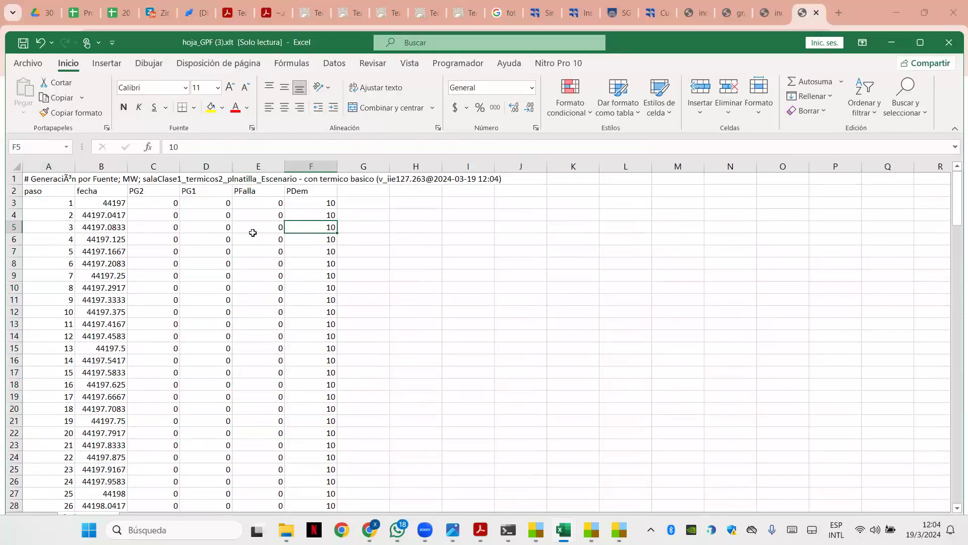
left_click_drag(156, 227, 272, 228)
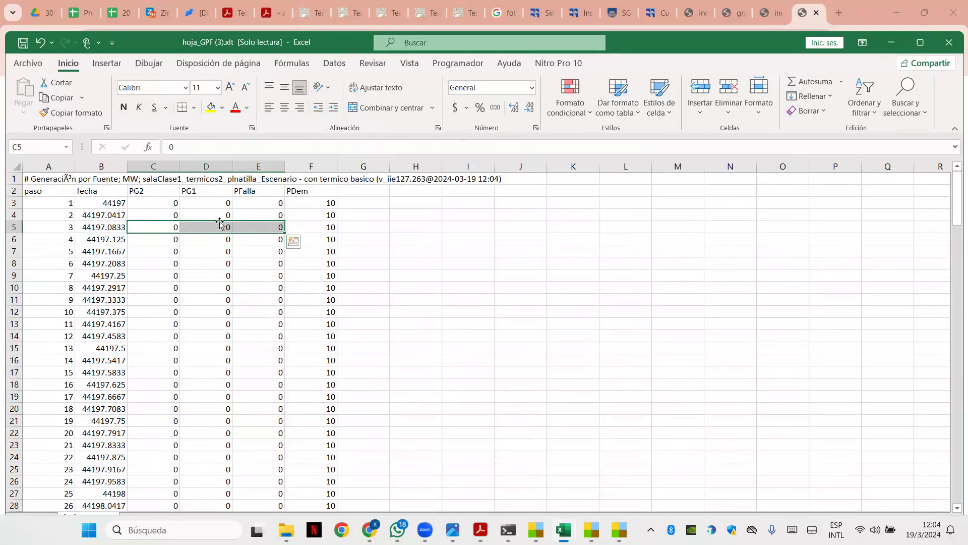
left_click_drag(290, 204, 154, 203)
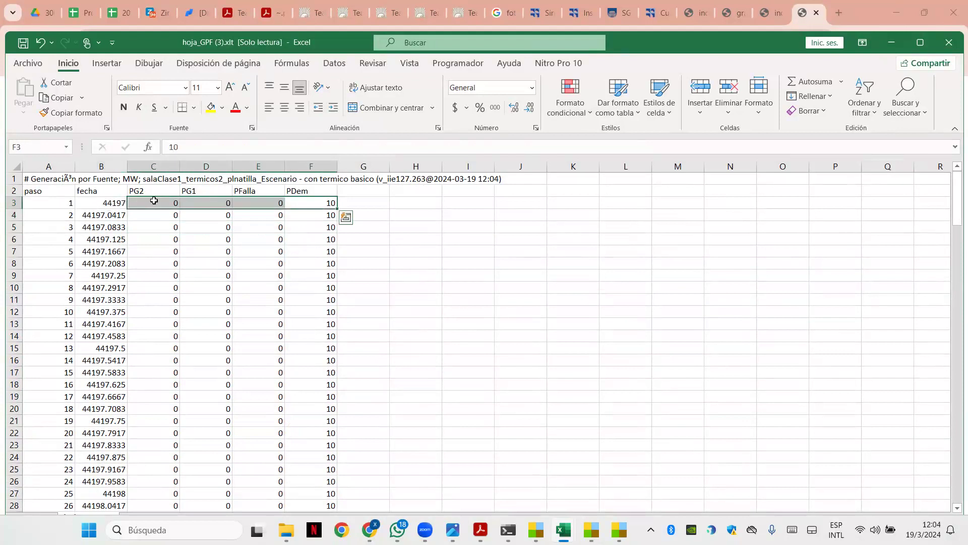
left_click(330, 202)
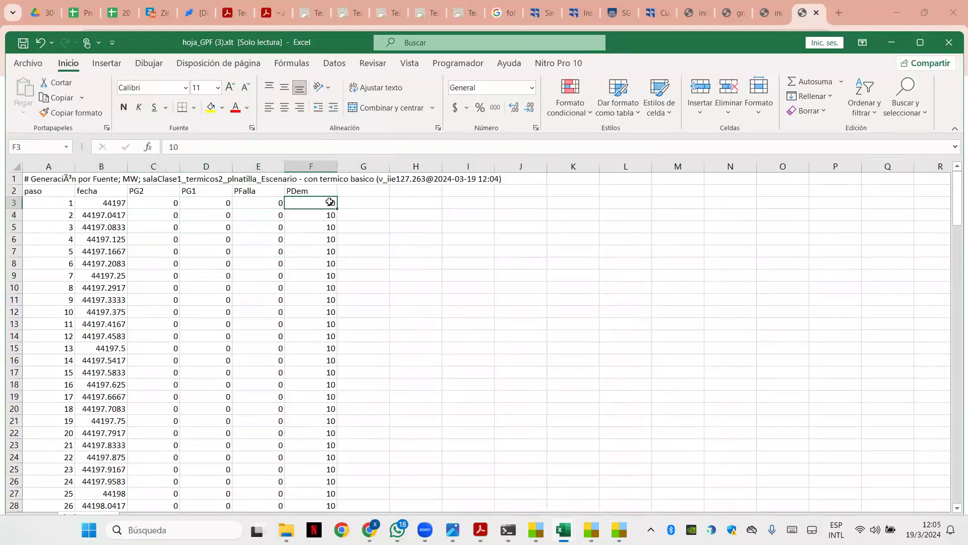
left_click(890, 44)
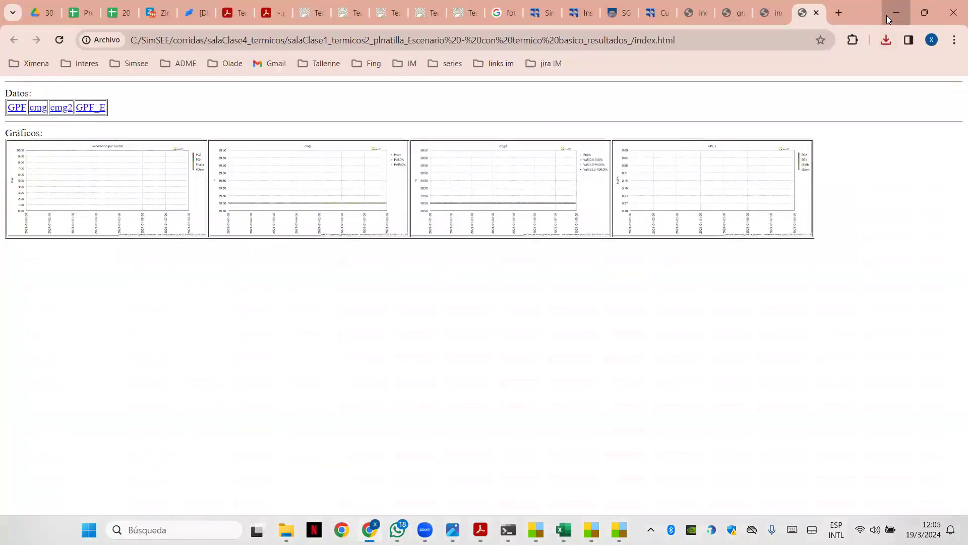
Minimize the results page and close the manual execution window to return to the room editor
left_click(886, 15)
left_click(671, 183)
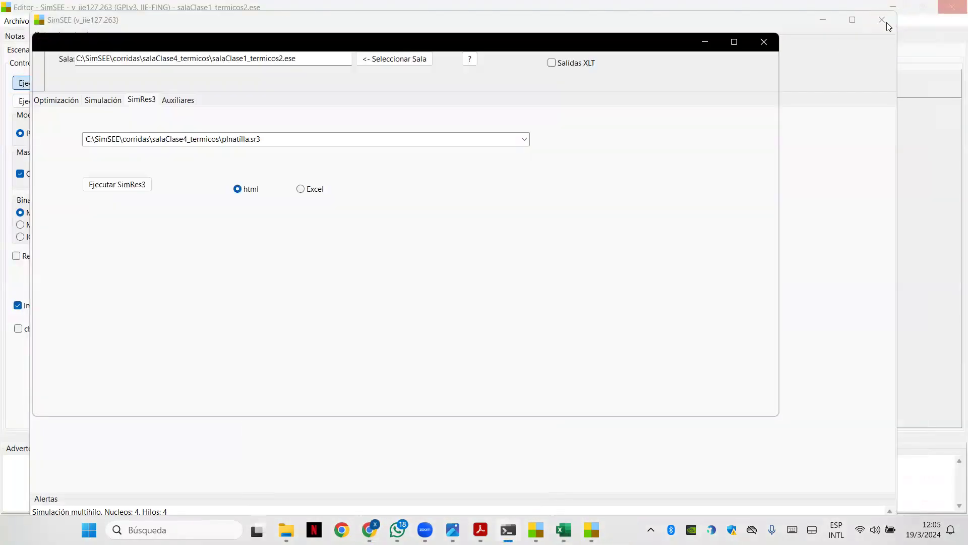
left_click(883, 22)
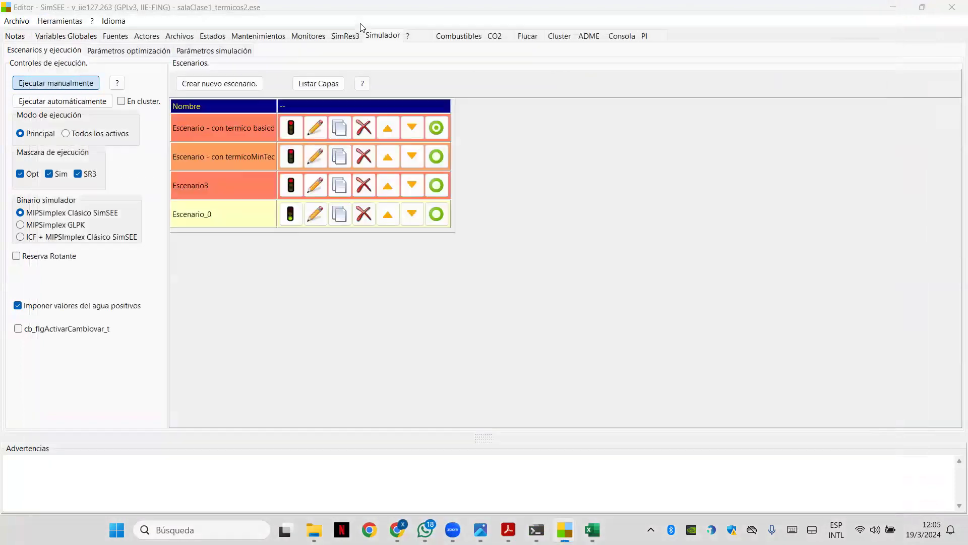
Delete the G1 and G1_basico thermal generators from the room's actors
left_click(142, 37)
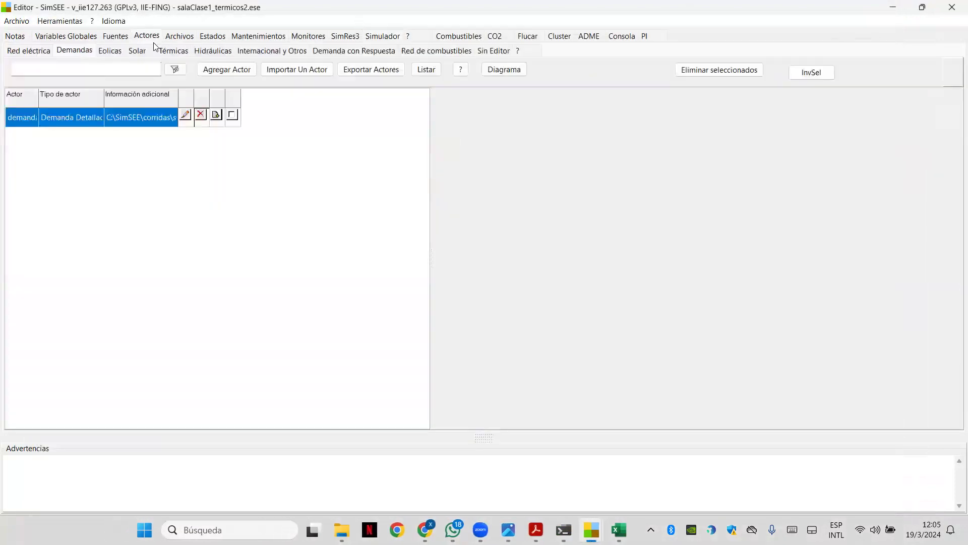
left_click(180, 54)
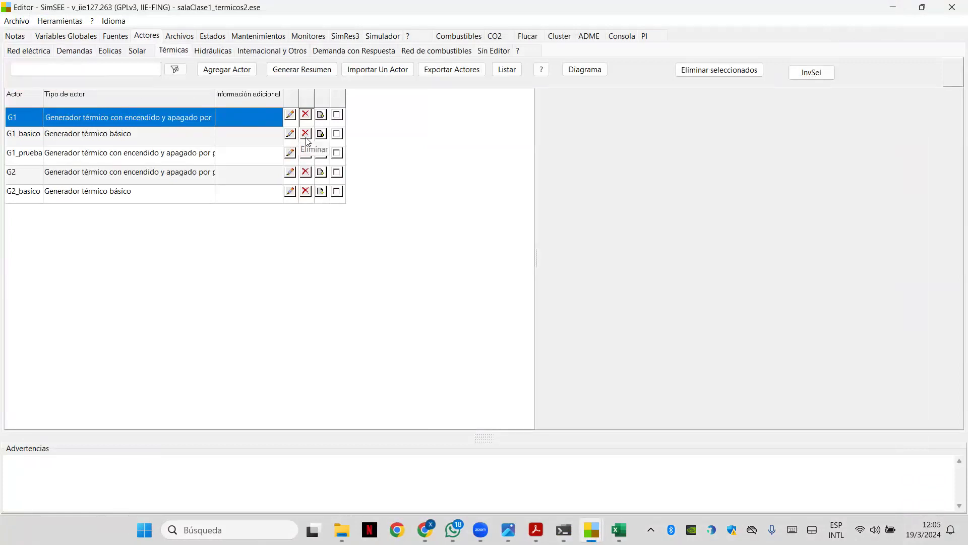
left_click(306, 116)
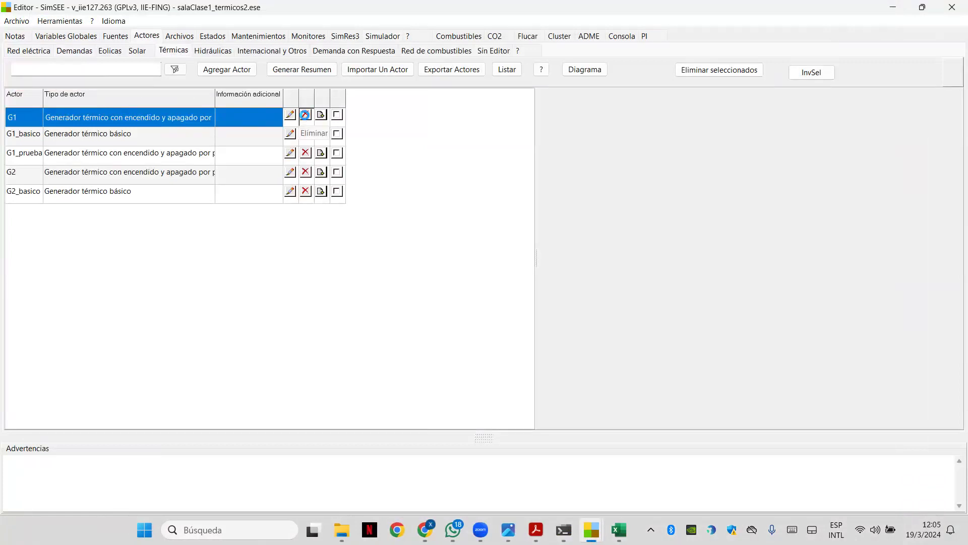
left_click(507, 266)
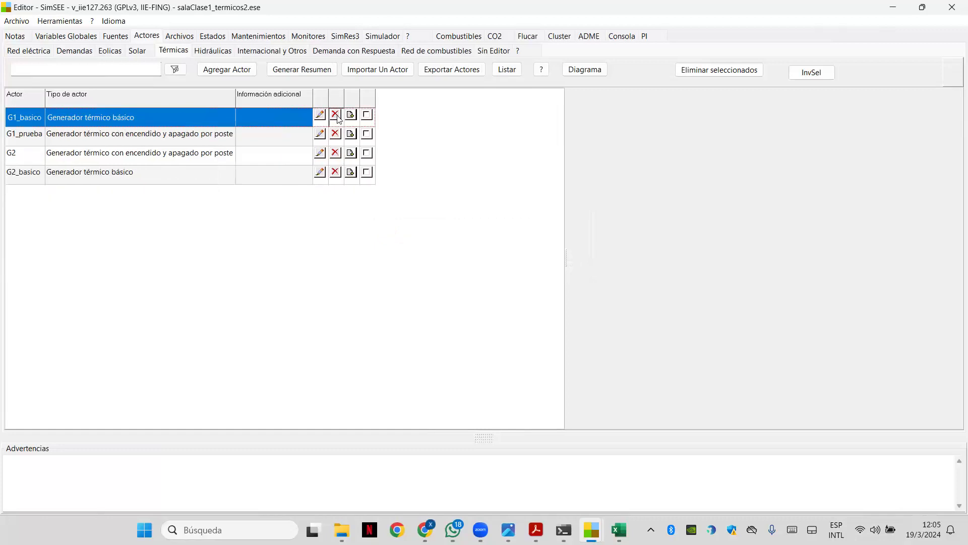
left_click(336, 116)
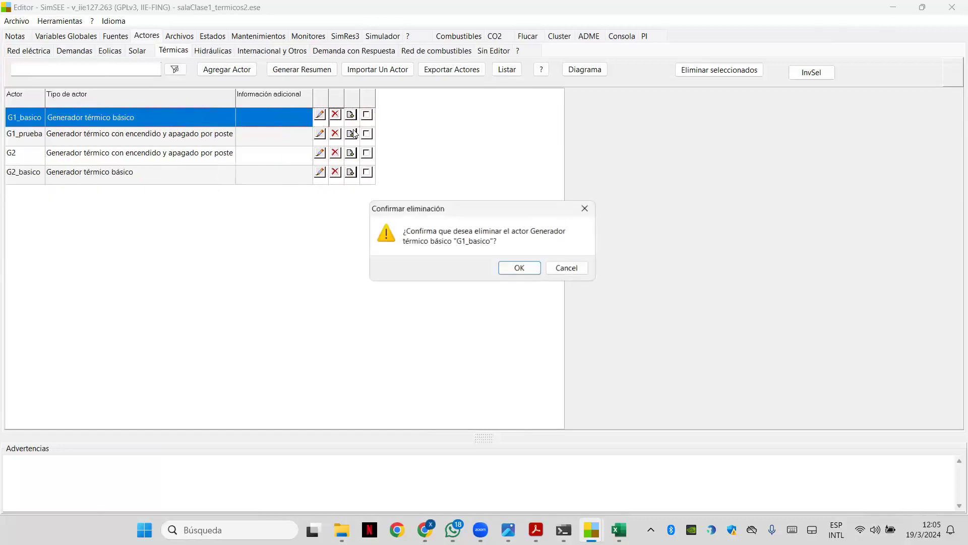
left_click(566, 267)
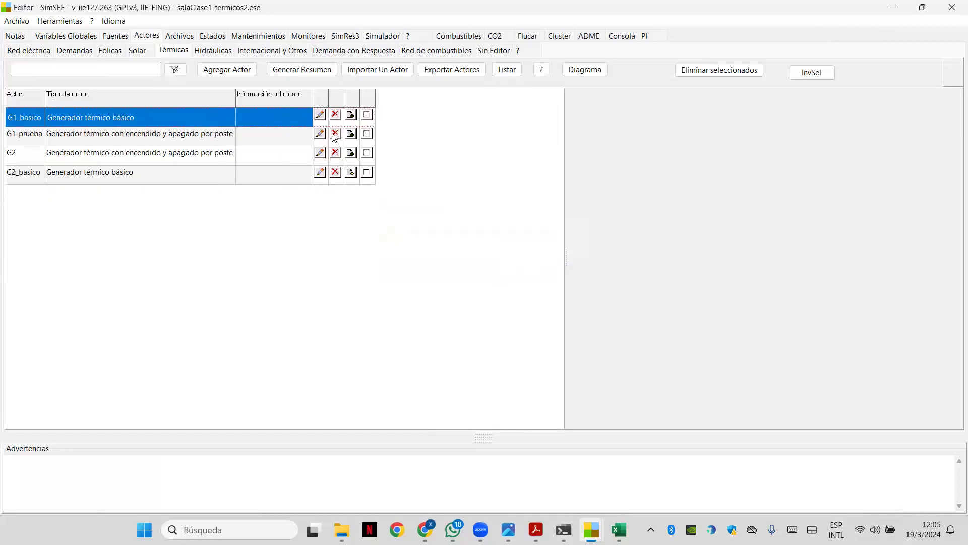
left_click(339, 114)
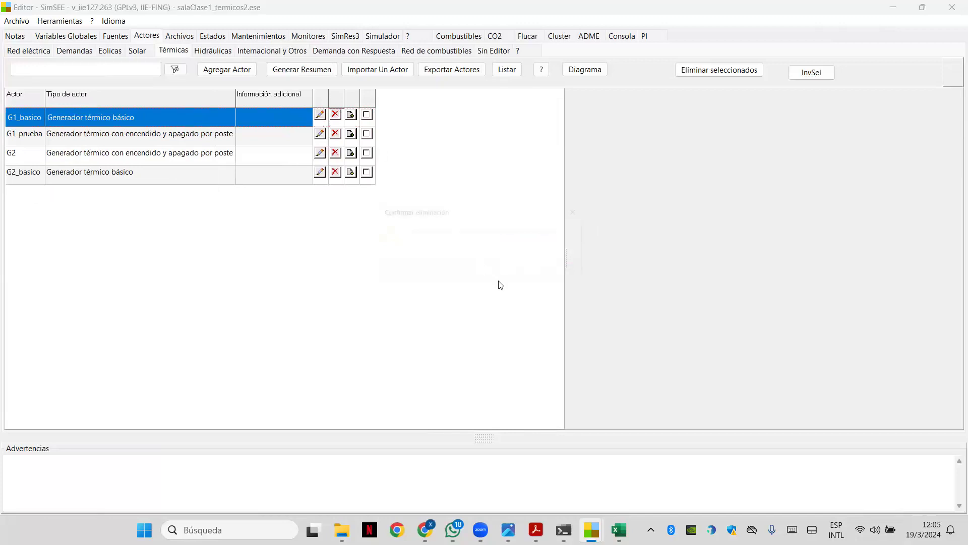
left_click(519, 269)
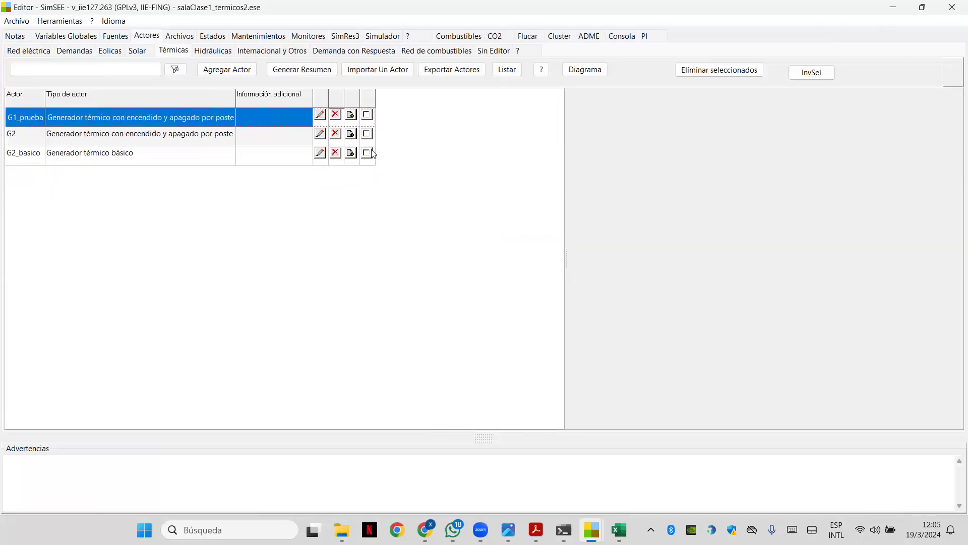
Delete the G2 and G2_basico thermal generators, keeping only G1_prueba
left_click(335, 135)
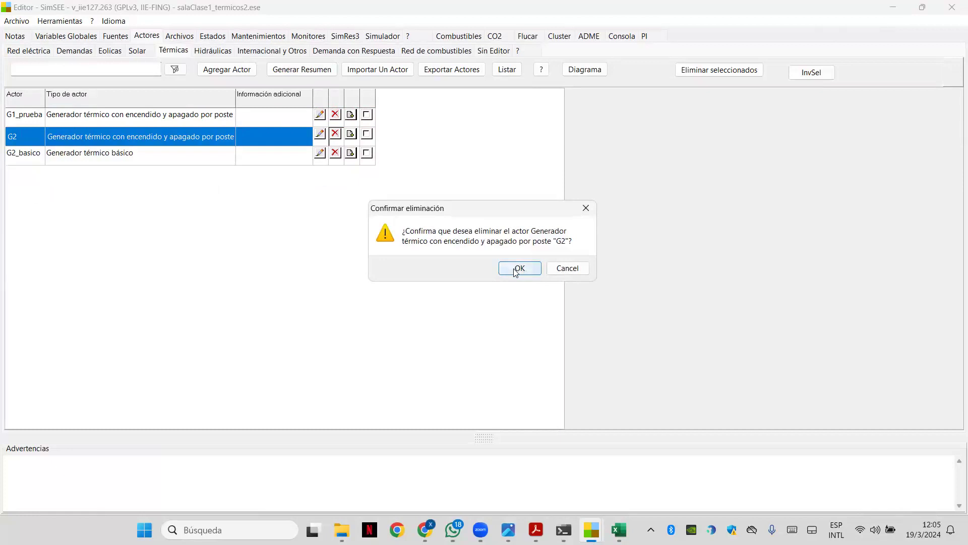
left_click(518, 268)
left_click(336, 133)
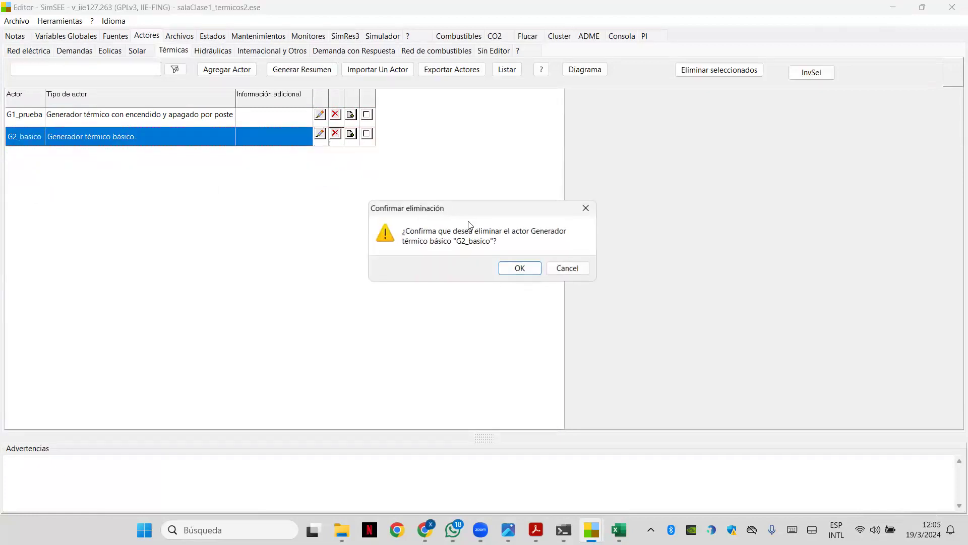
left_click(513, 269)
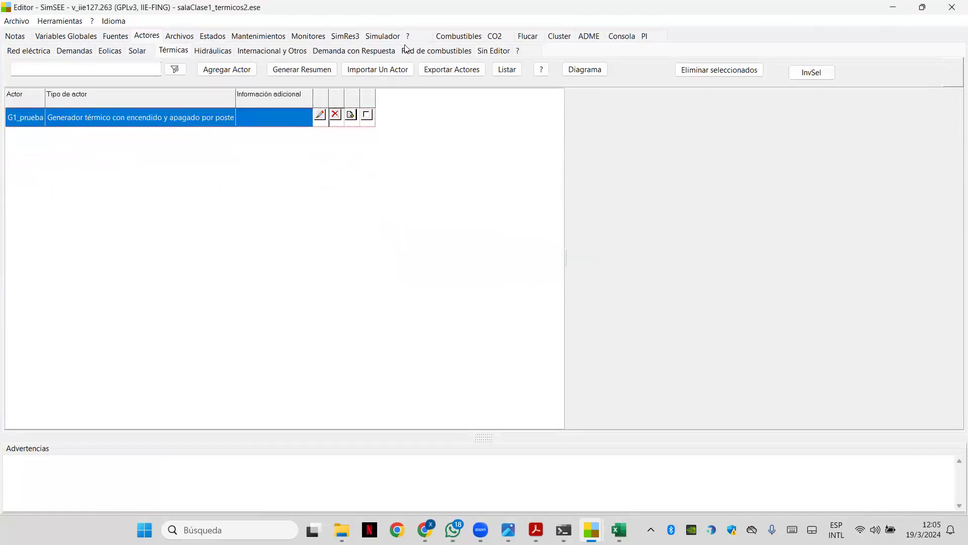
Open the plnatilla.sr3 template for editing and assign G1_prueba as the actor of the Idx_P_G2 index
left_click(350, 36)
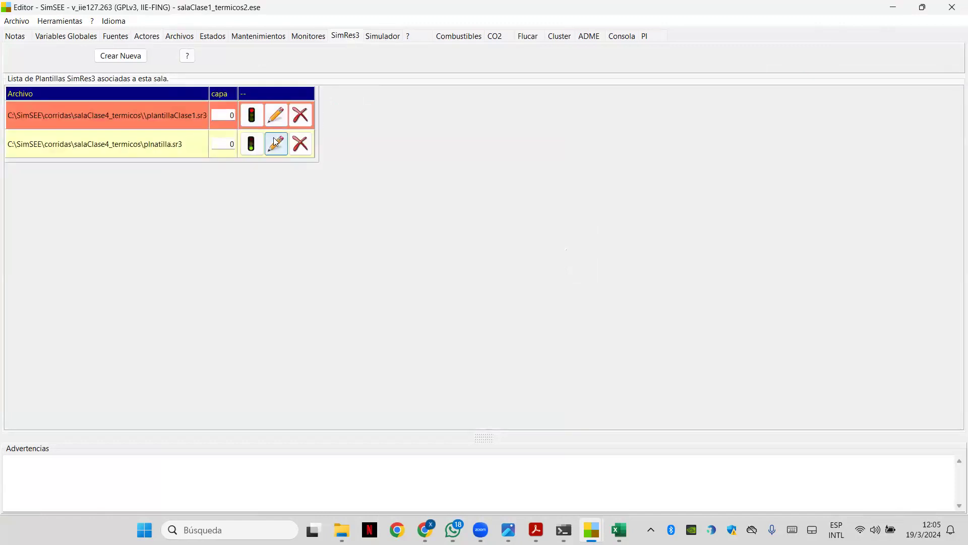
left_click(275, 143)
left_click(530, 284)
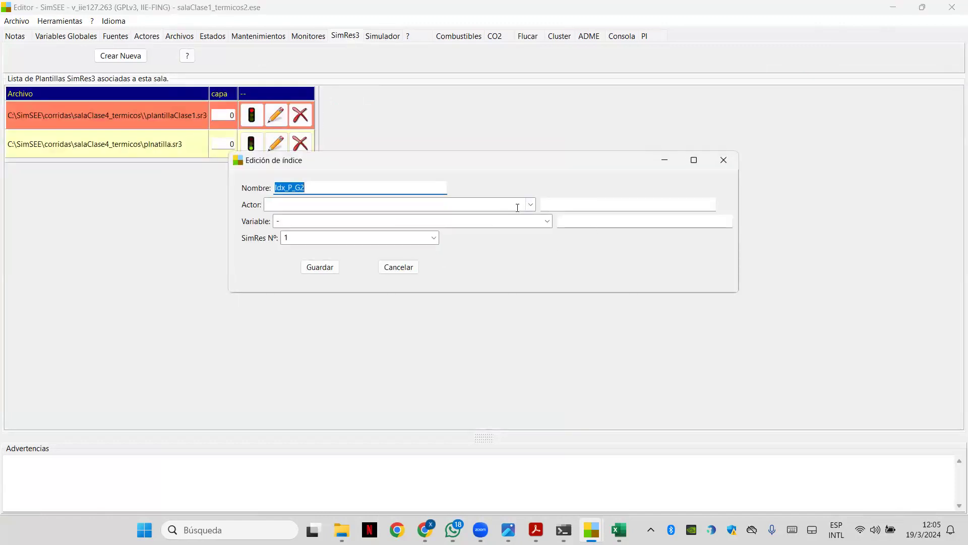
left_click(531, 208)
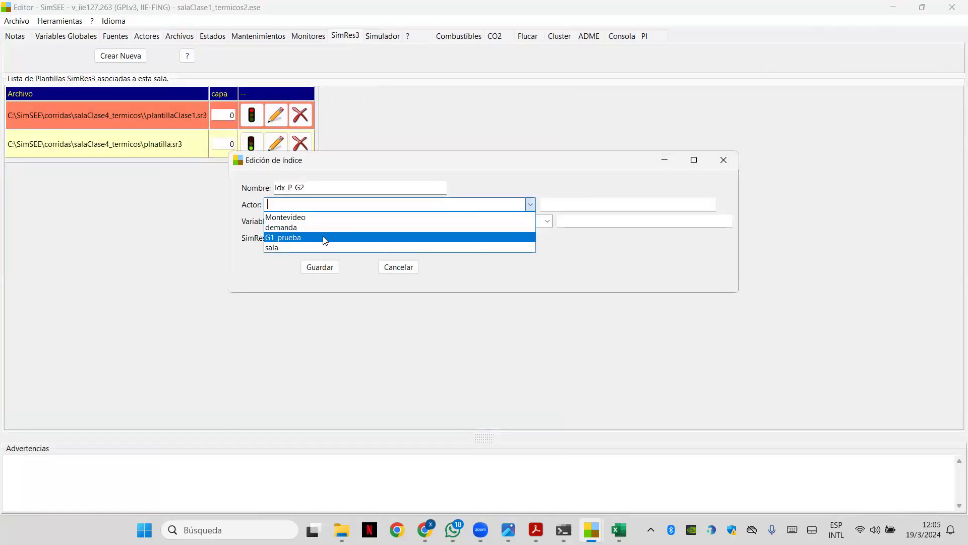
left_click(322, 265)
left_click(321, 266)
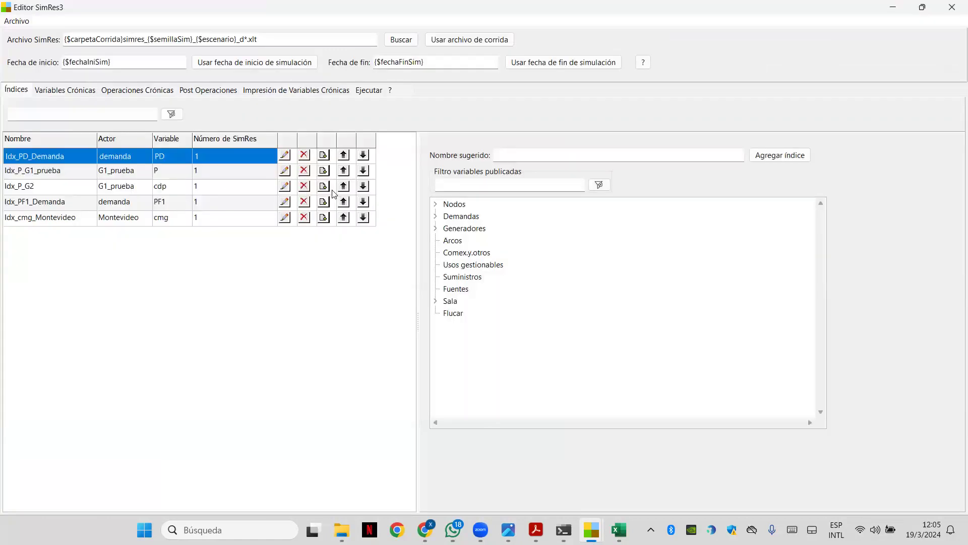
Try to delete the Idx_P_G2 index from the template
left_click(302, 187)
left_click(305, 187)
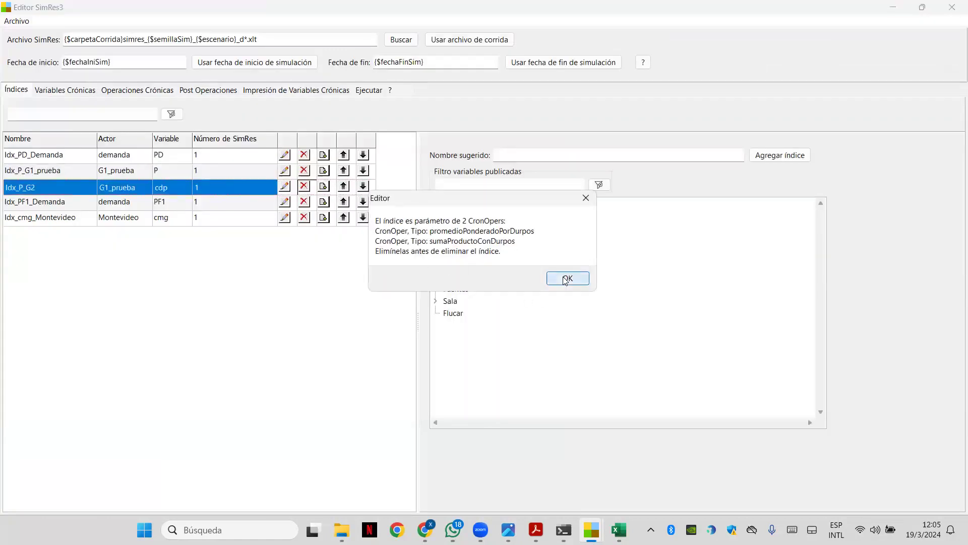
left_click(566, 280)
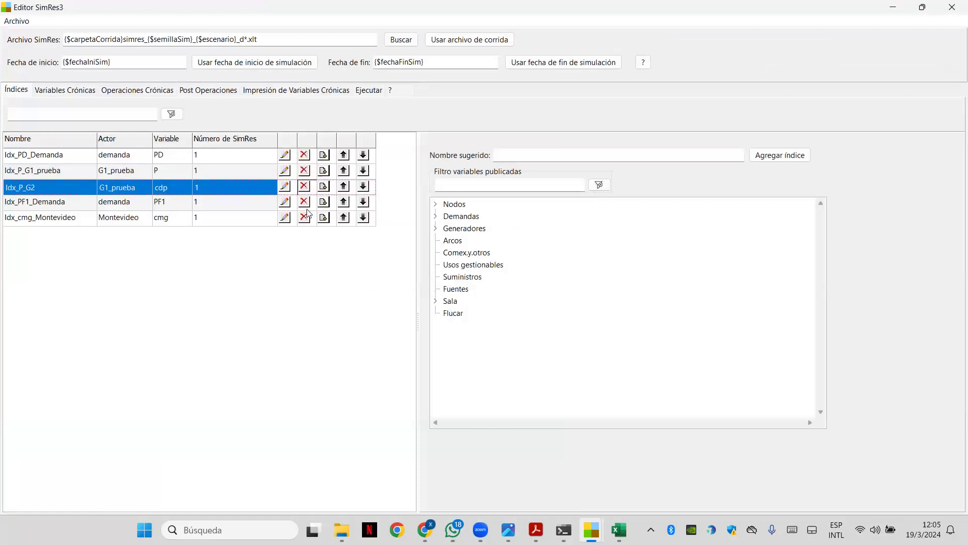
Delete the chronic operations for PG2 and EG2 that use the Idx_P_G2 index
left_click(72, 94)
left_click(165, 92)
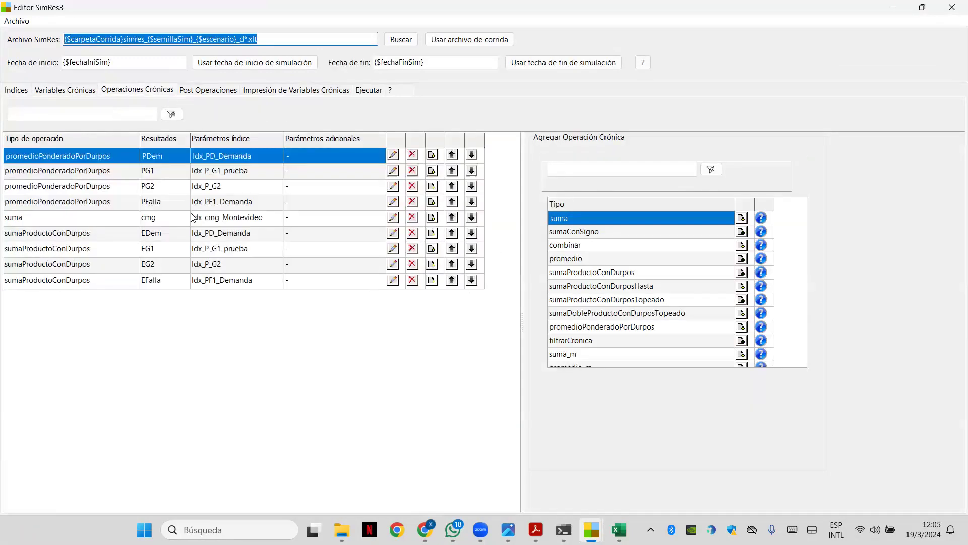
left_click(413, 186)
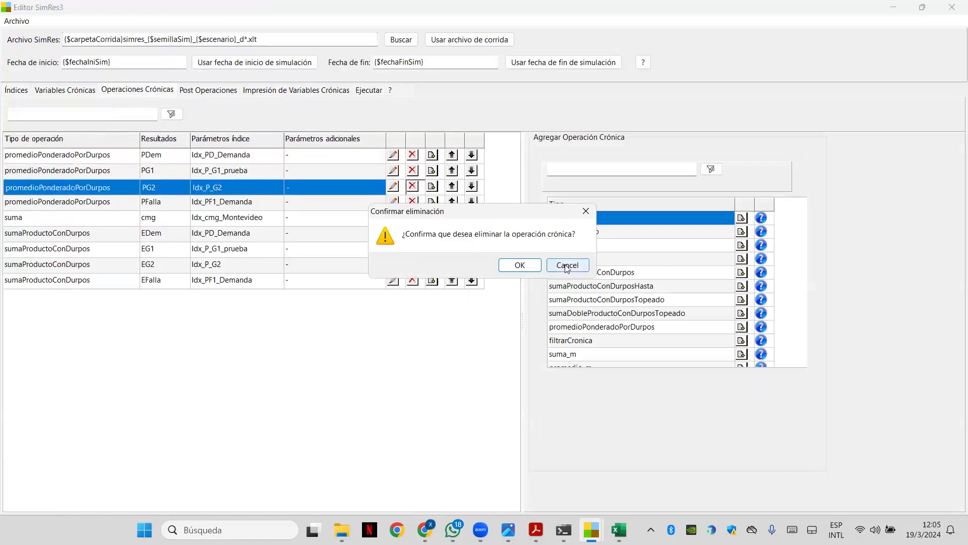
left_click(511, 267)
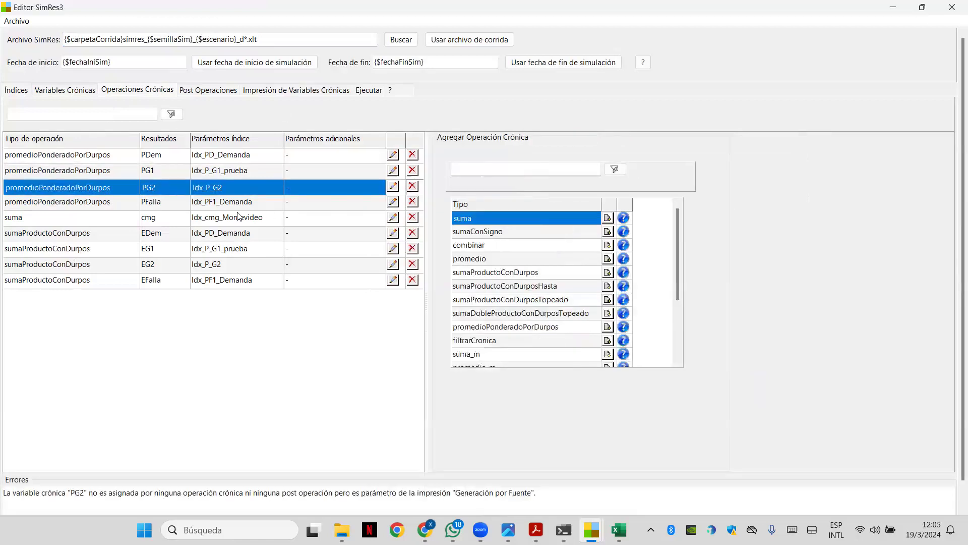
left_click(200, 251)
left_click(332, 251)
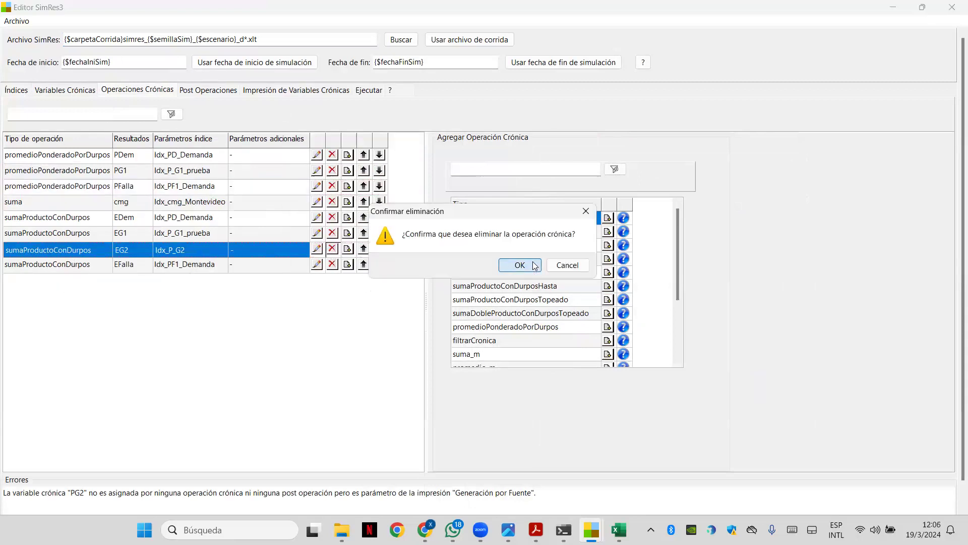
left_click(535, 266)
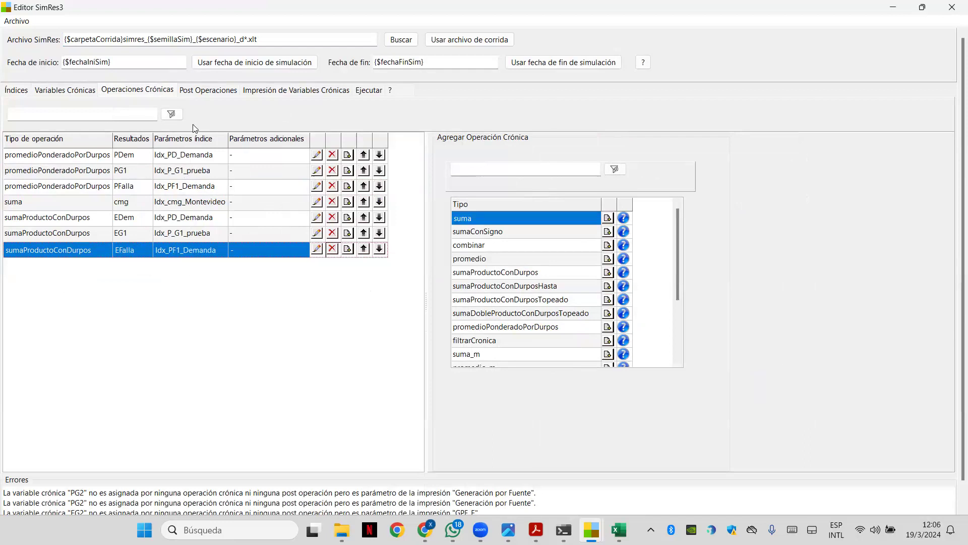
Remove PG2 from the GPF chart definition, save it, and delete the GPF_E chart from the chronic variable outputs
left_click(254, 94)
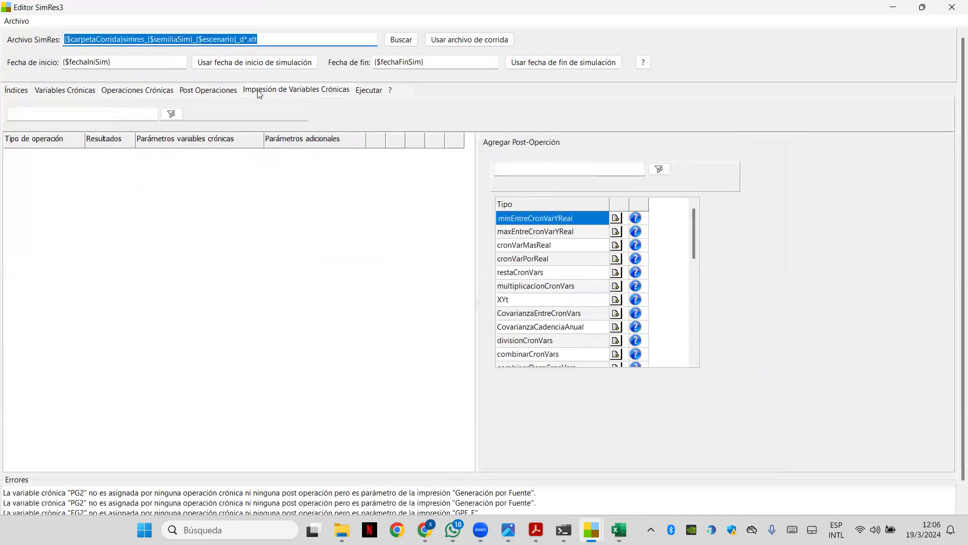
left_click(565, 156)
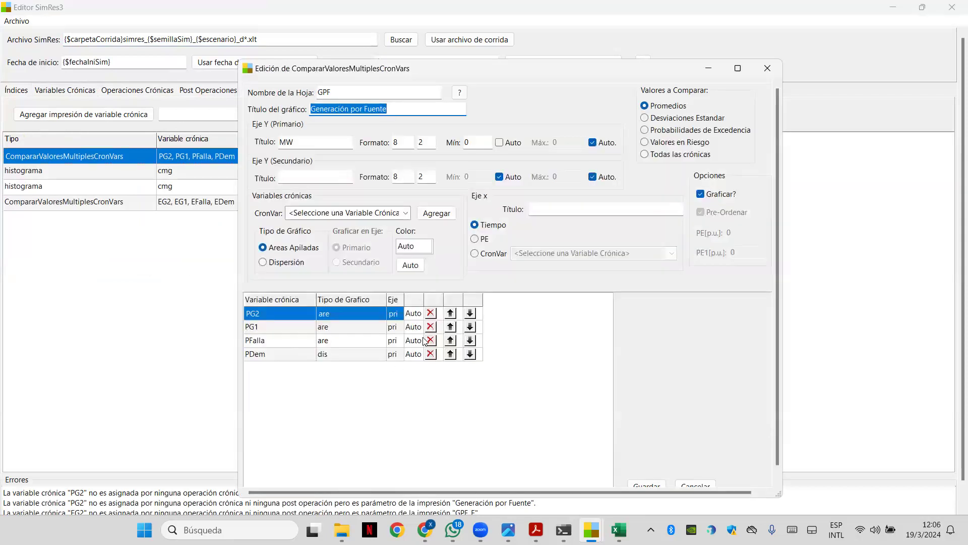
left_click(431, 313)
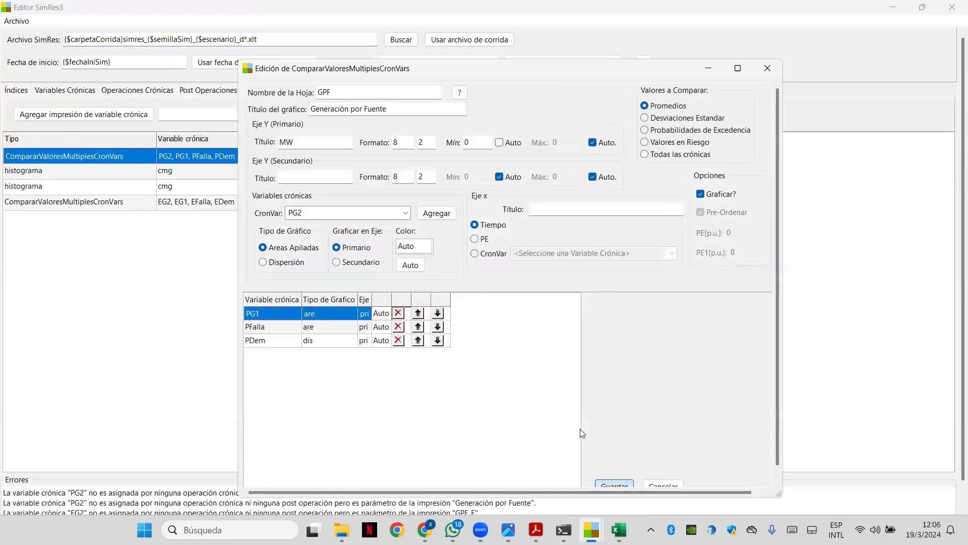
left_click(621, 482)
left_click(469, 202)
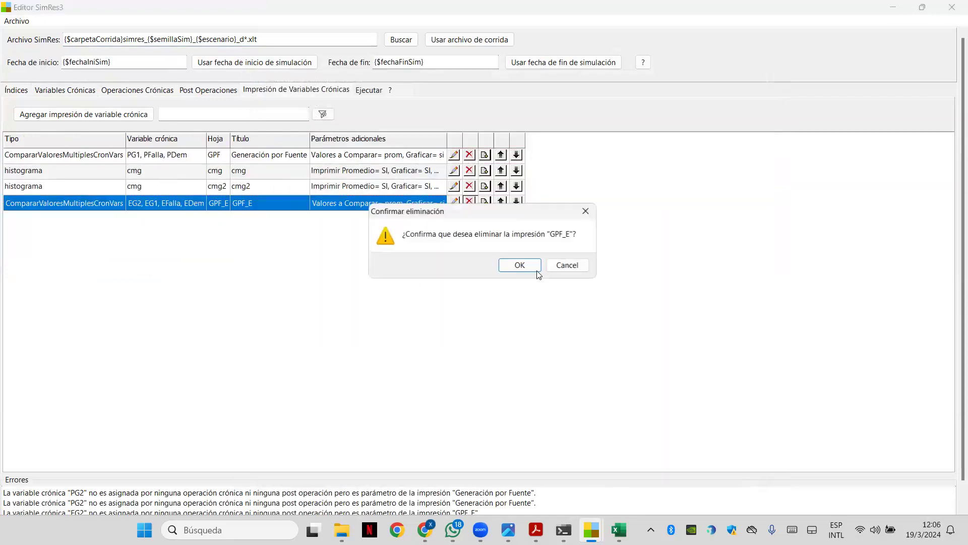
left_click(519, 265)
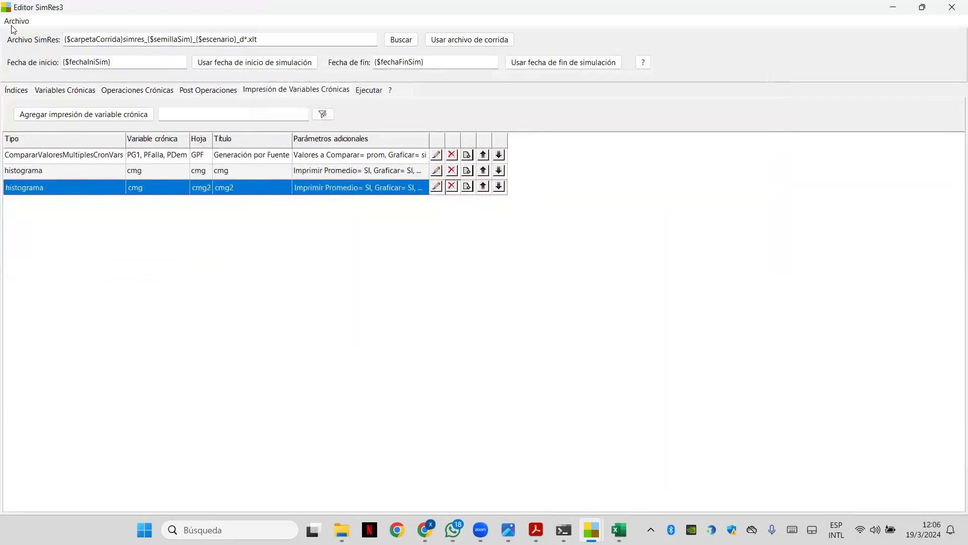
Save the template as plnatilla.sr3 in the salaClase4_termicos folder, keeping the unused index and chronic variables
left_click(15, 23)
left_click(27, 64)
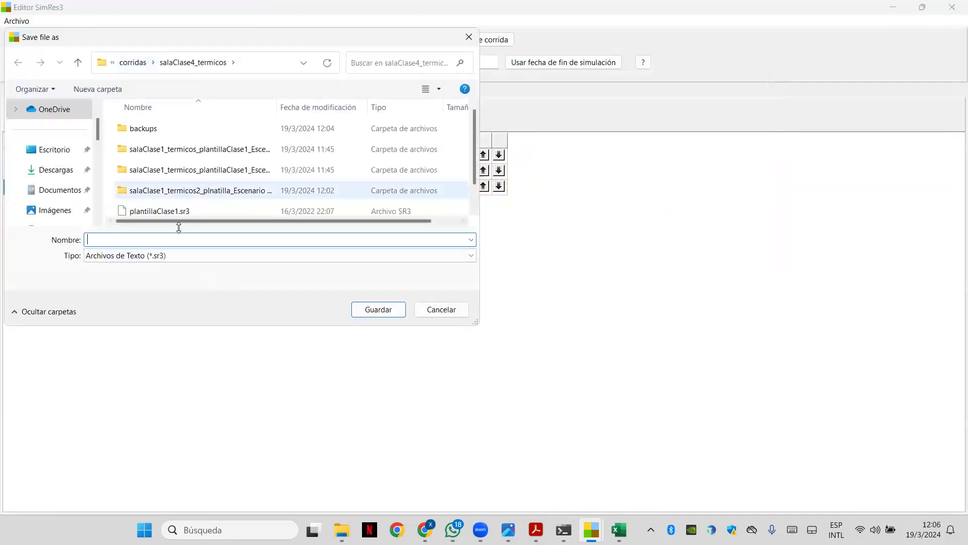
type("plnatilla")
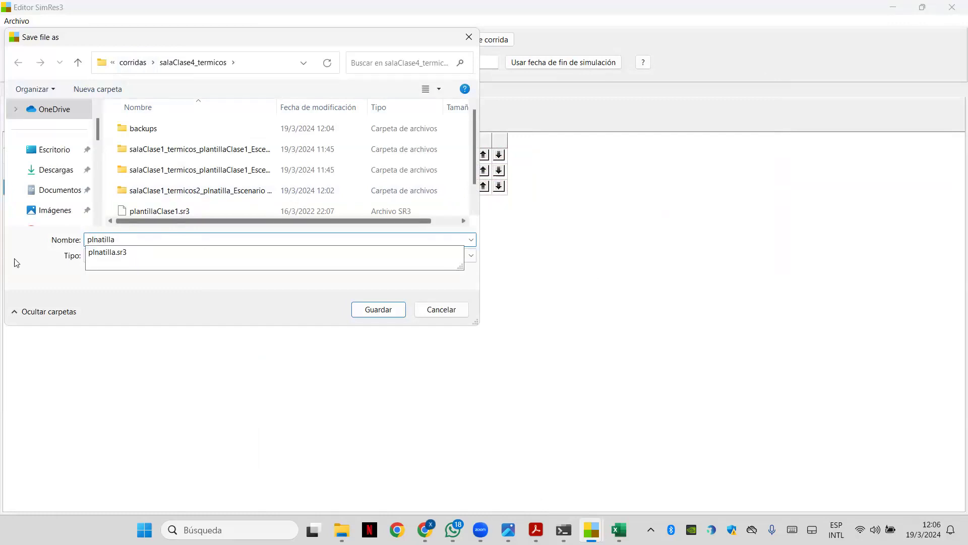
left_click(111, 252)
left_click(157, 255)
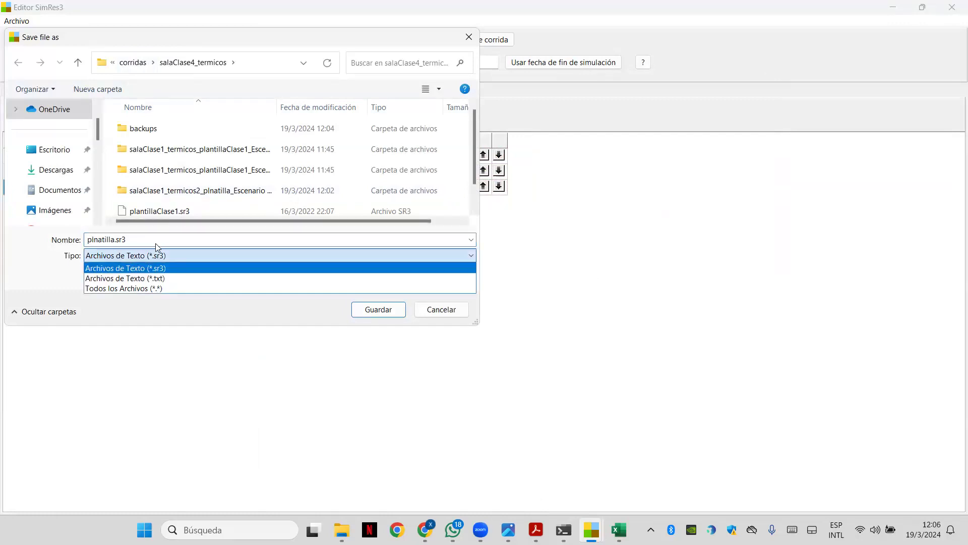
left_click(167, 267)
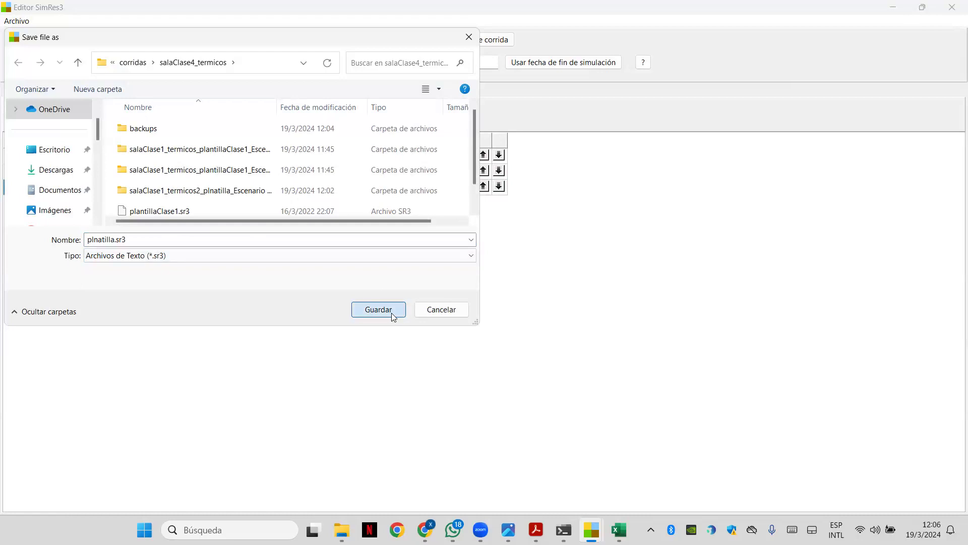
left_click(392, 313)
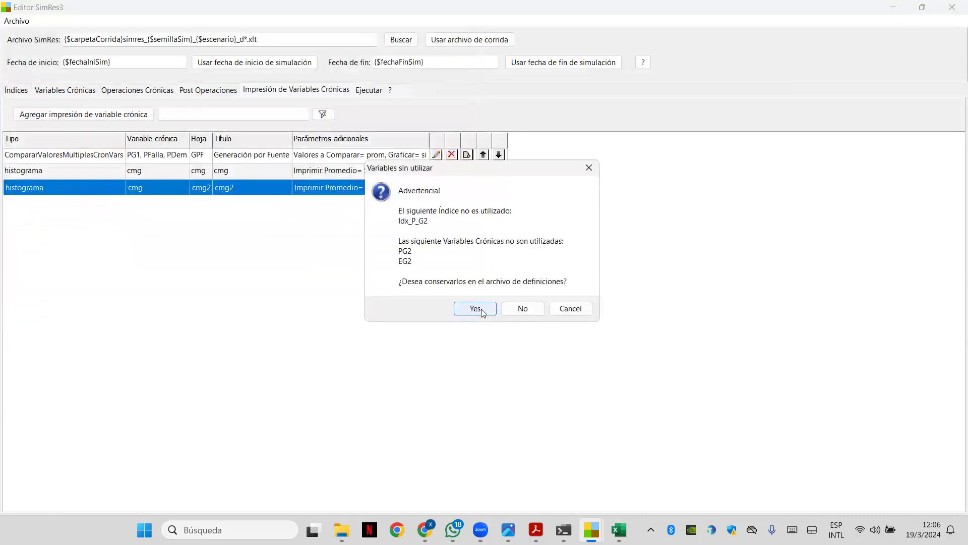
left_click(476, 308)
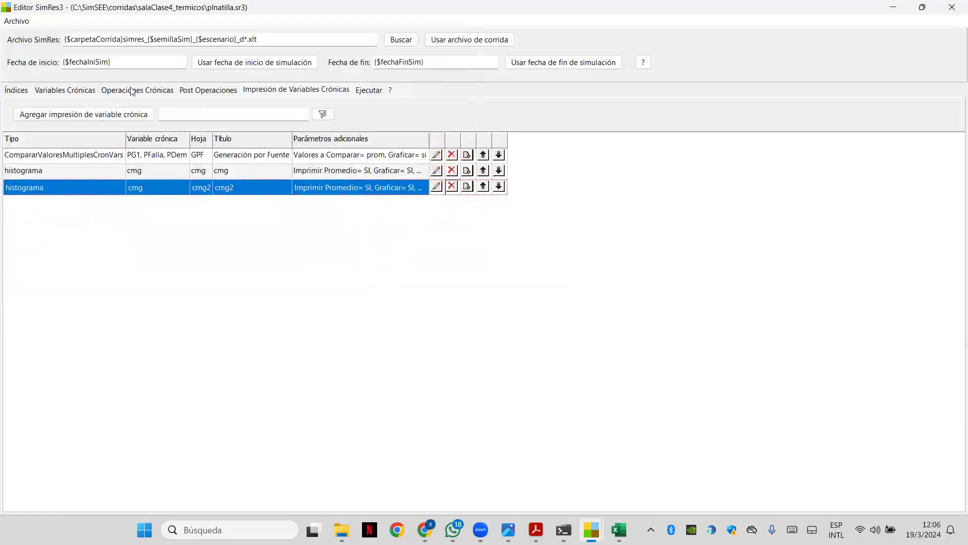
Close the SimRes3 template editor and open the room for manual execution, saving the changes made to it
left_click(23, 91)
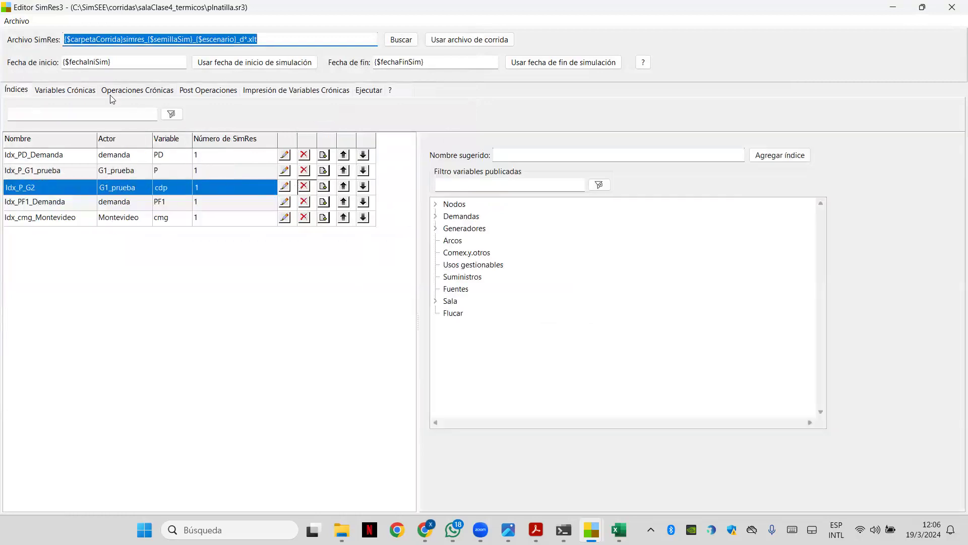
left_click(952, 7)
left_click(382, 35)
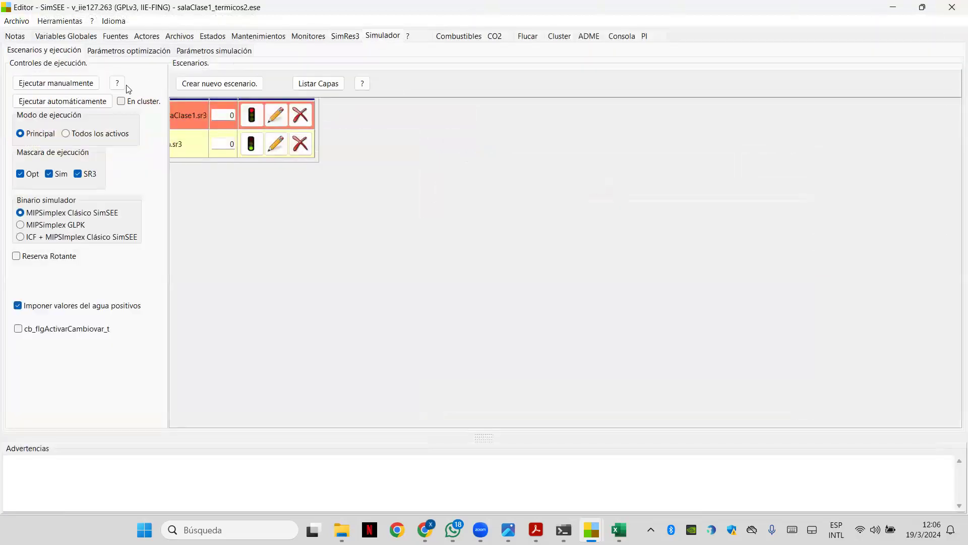
left_click(85, 84)
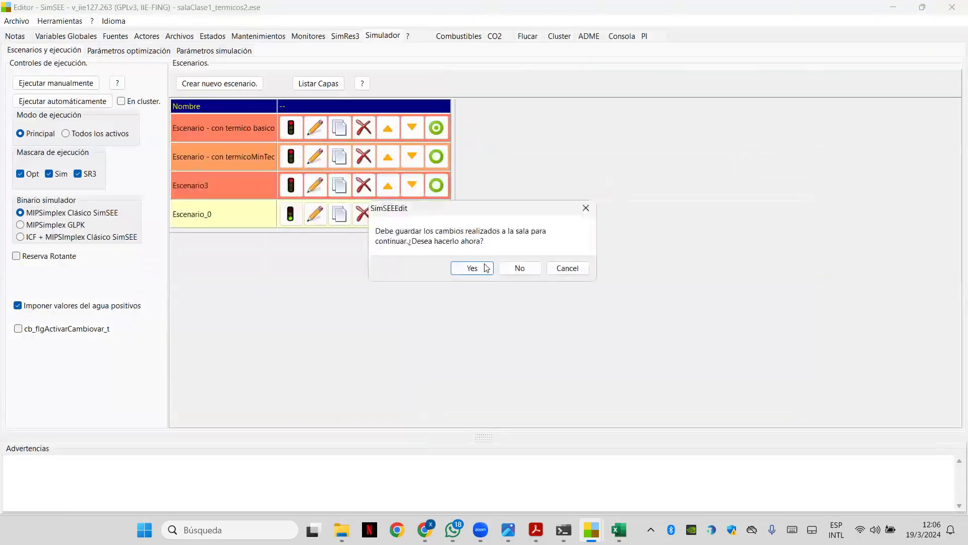
left_click(484, 267)
left_click(381, 311)
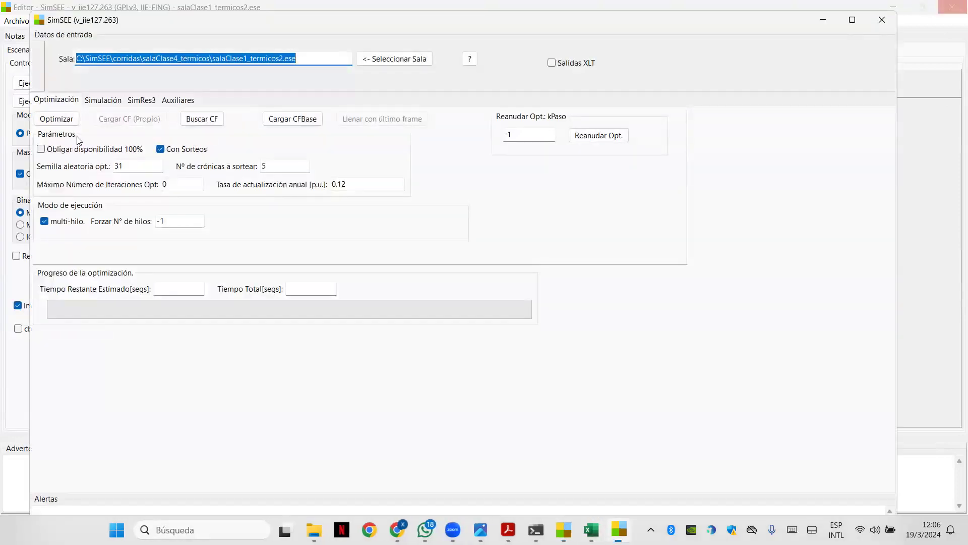
Optimize and simulate the room, generate the plnatilla.sr3 html results, check the Generación por Fuente chart and close the simulator
left_click(56, 119)
left_click(54, 118)
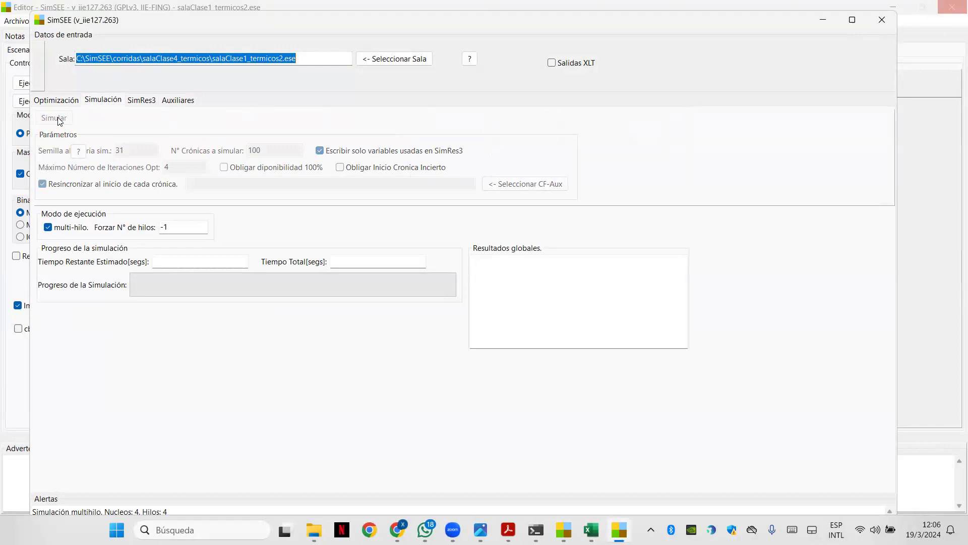
left_click(108, 185)
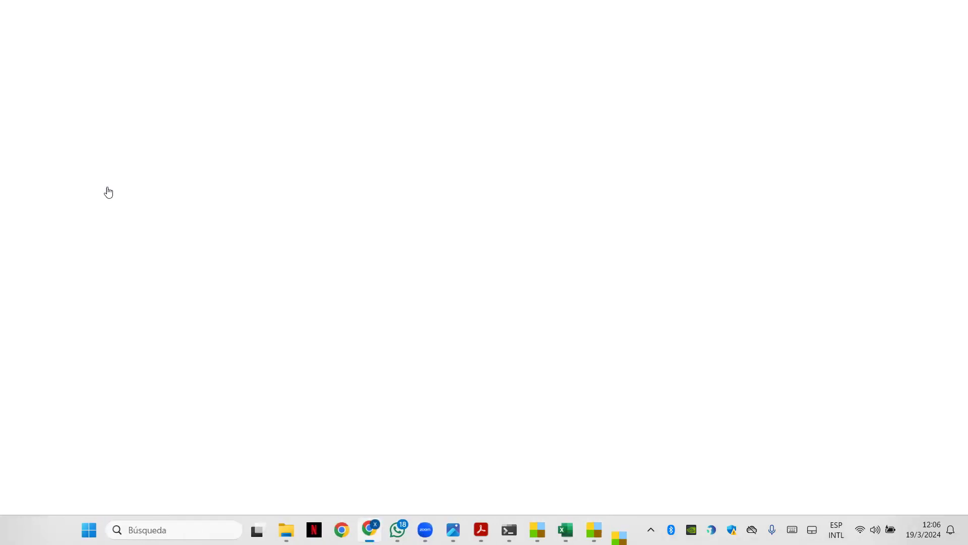
left_click(156, 191)
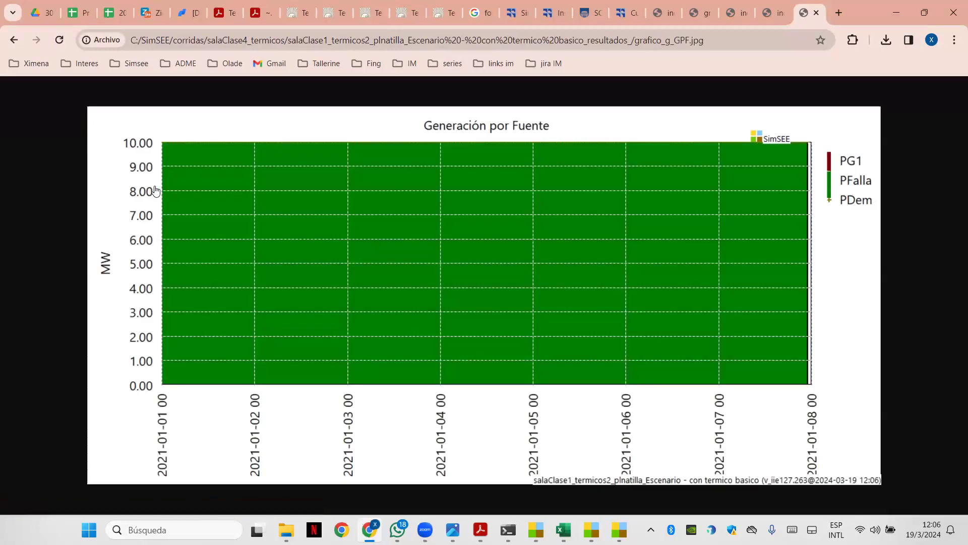
left_click(898, 7)
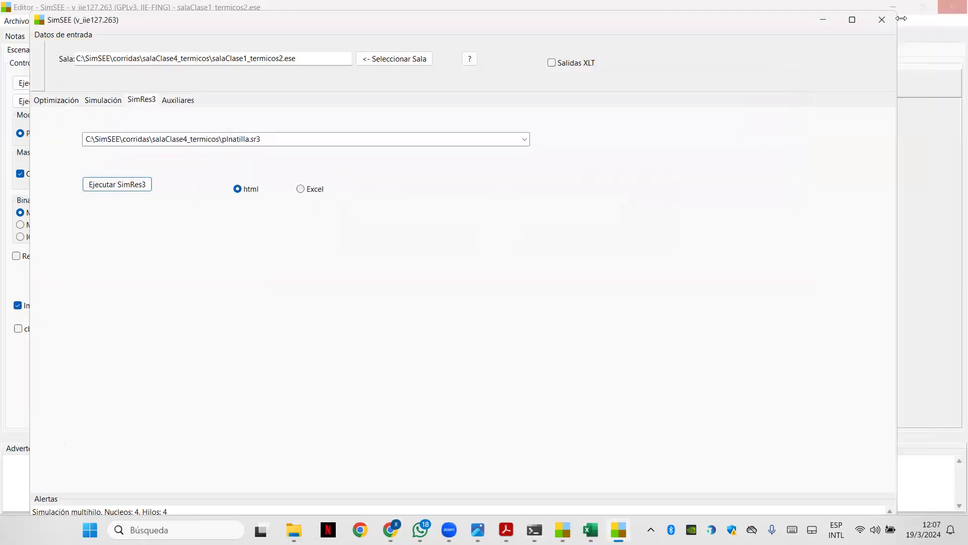
left_click(882, 20)
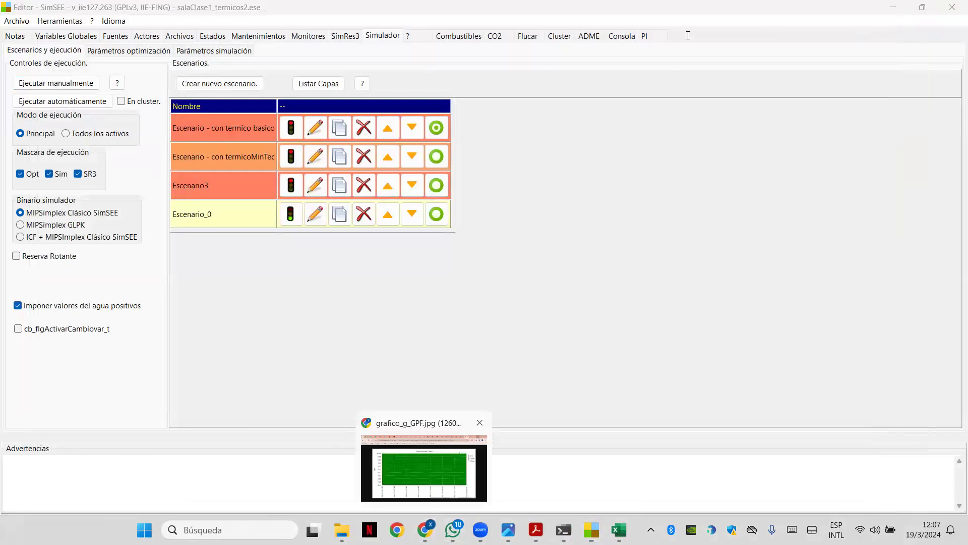
Compare the new Generación por Fuente chart with the earlier GPF chart from sala_plantilla_Base in the browser
left_click(424, 485)
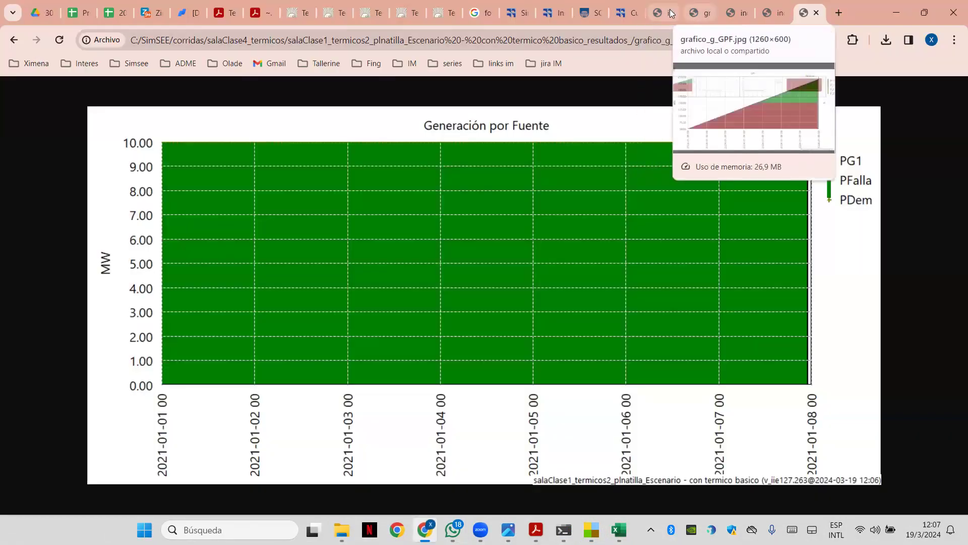
left_click(673, 14)
left_click(698, 16)
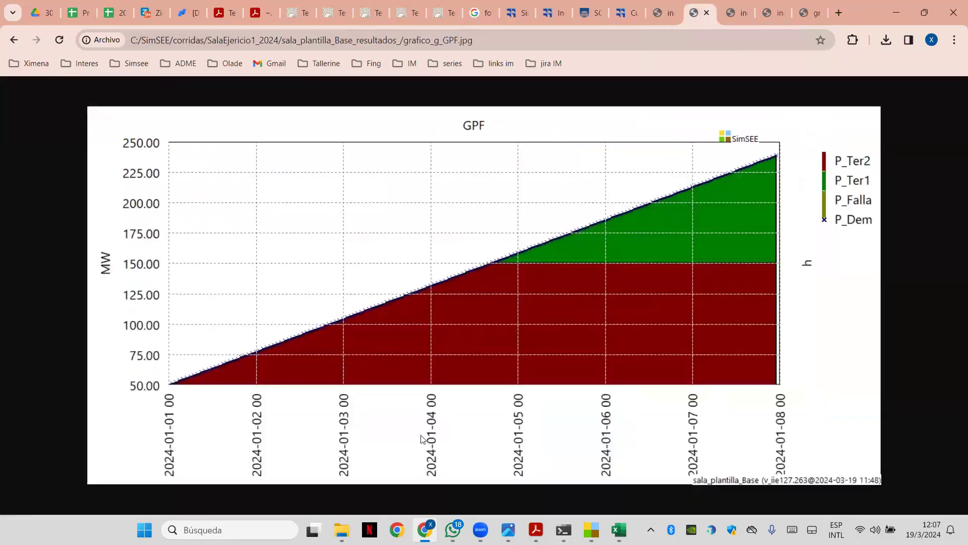
Check the generation data in hoja_GPF (3).xlt and the cell G92 formula in hoja_GPF (1).xlt, and close hoja_GPF (3).xlt
mouse_move(617, 527)
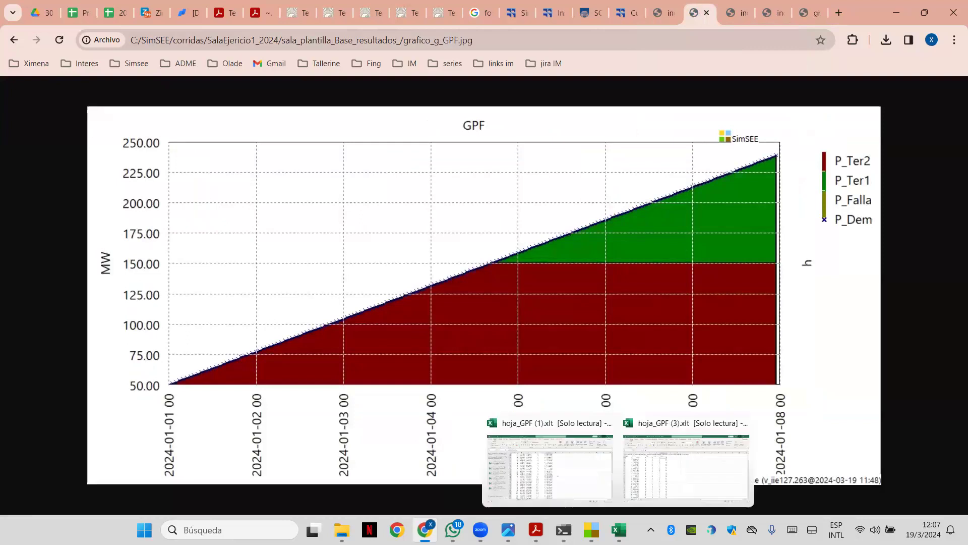
left_click(666, 479)
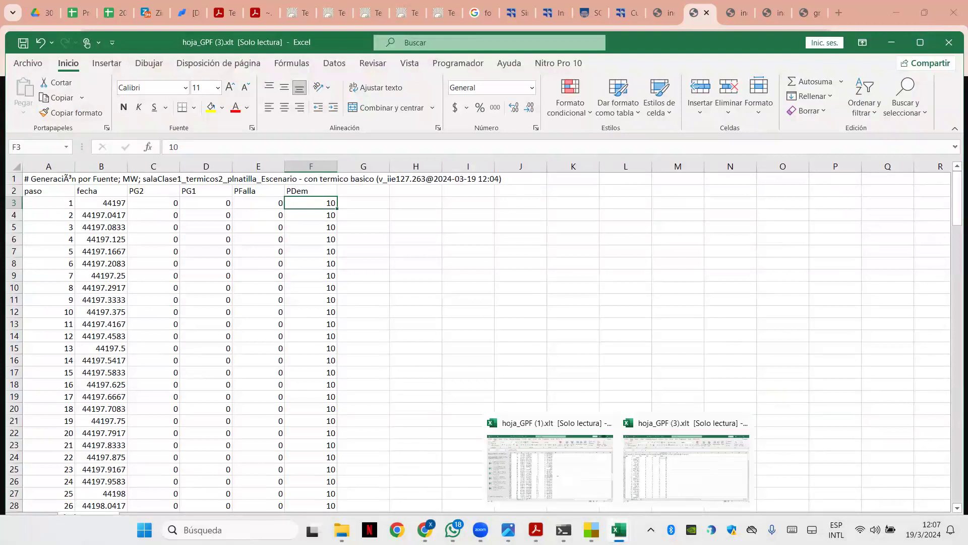
left_click(570, 471)
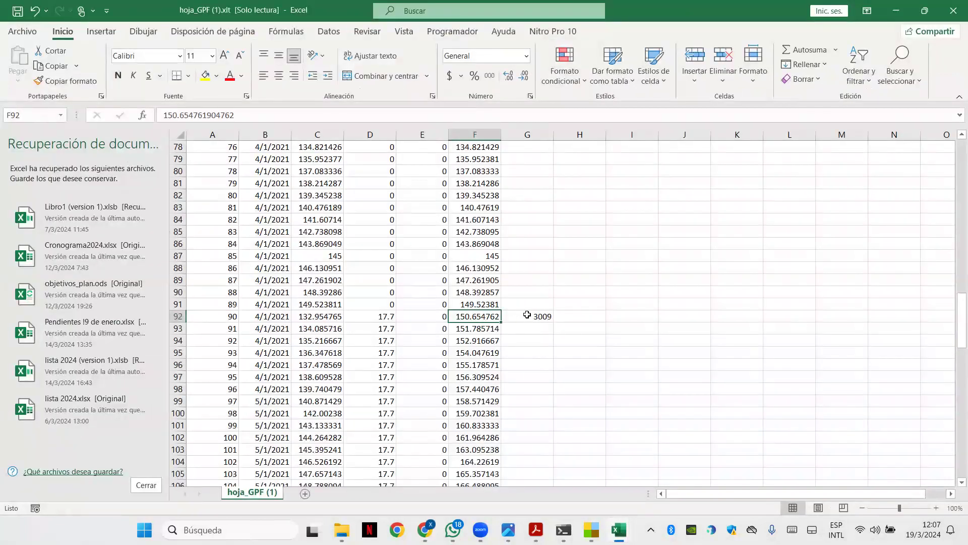
left_click(527, 314)
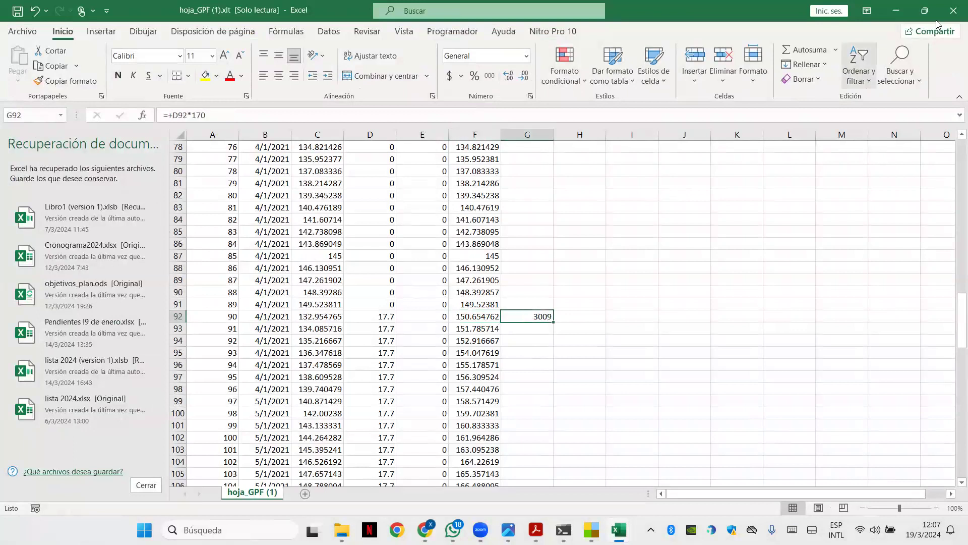
left_click(897, 11)
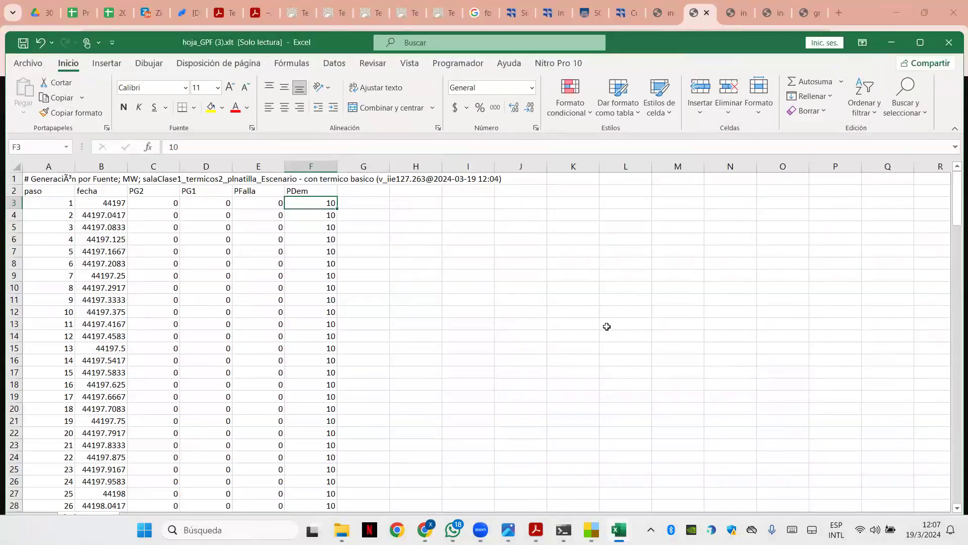
left_click(949, 42)
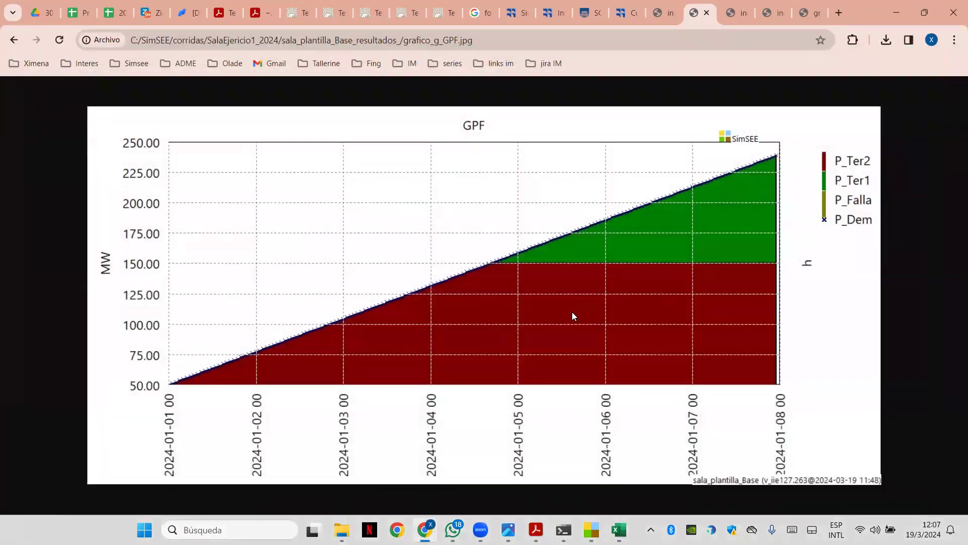